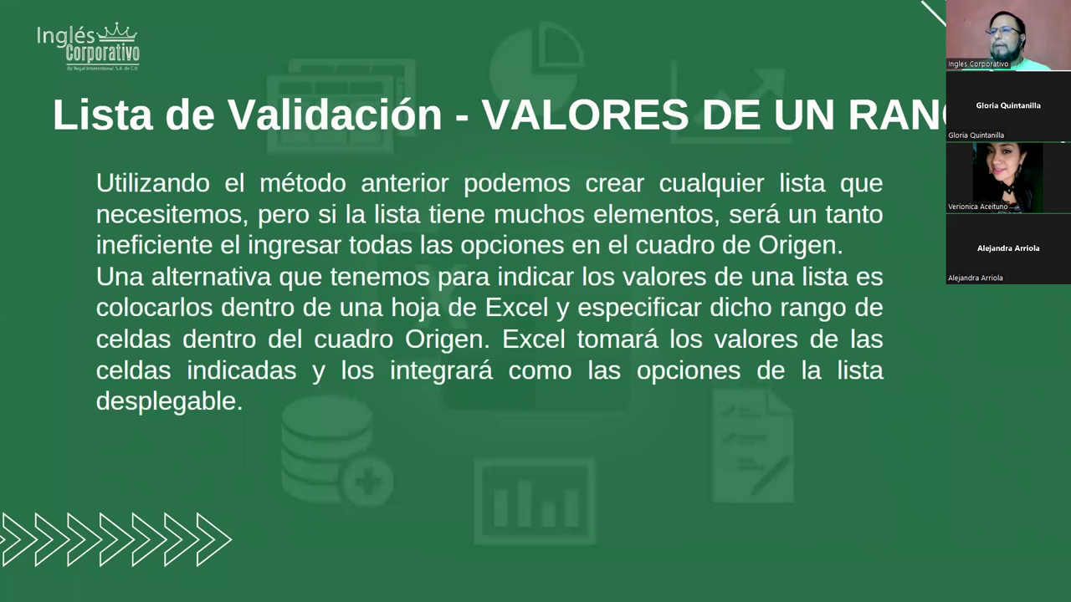
# Advance two slides in PowerPoint, then switch to the blank Libro1 workbook in Excel
pyautogui.press('Right')
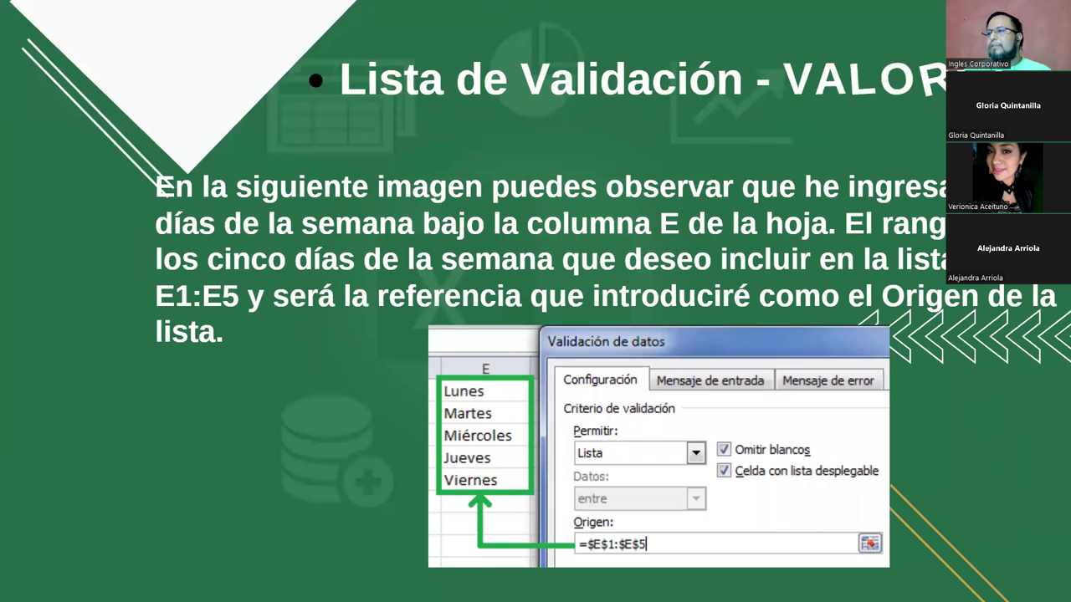
pyautogui.press('Right')
pyautogui.press('Right')
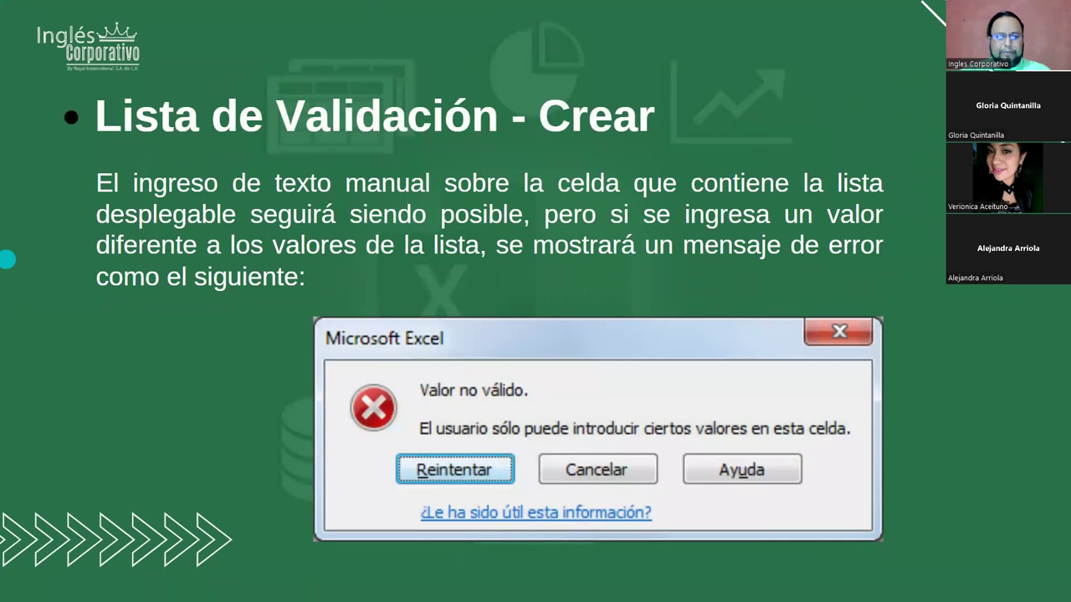
pyautogui.hotkey('alt', 'Tab')
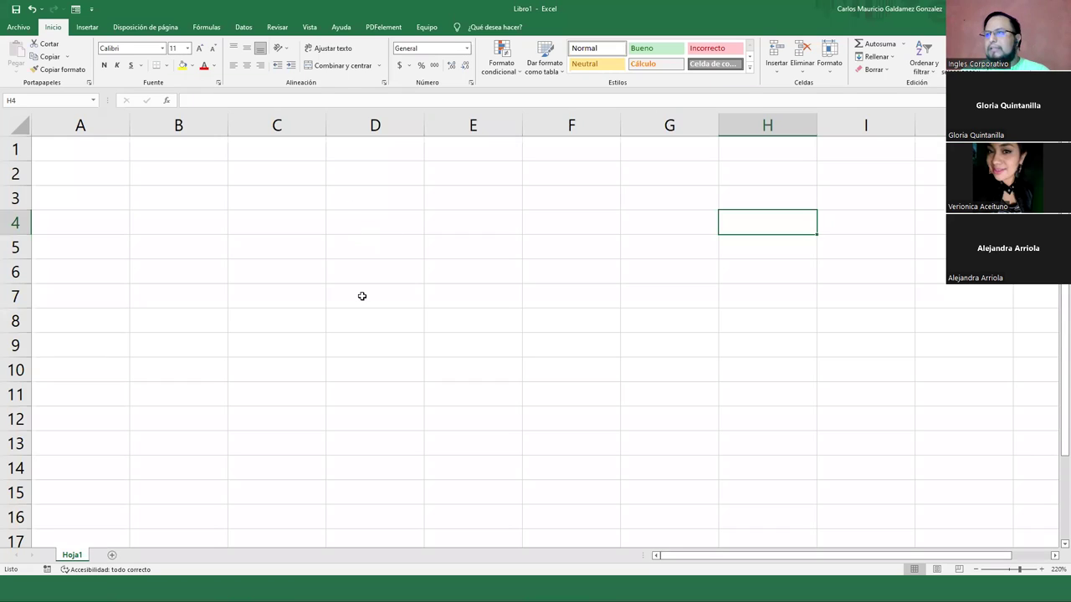
# Rename the Hoja1 sheet to 'Formulario' and add a second sheet after it
pyautogui.click(161, 180)
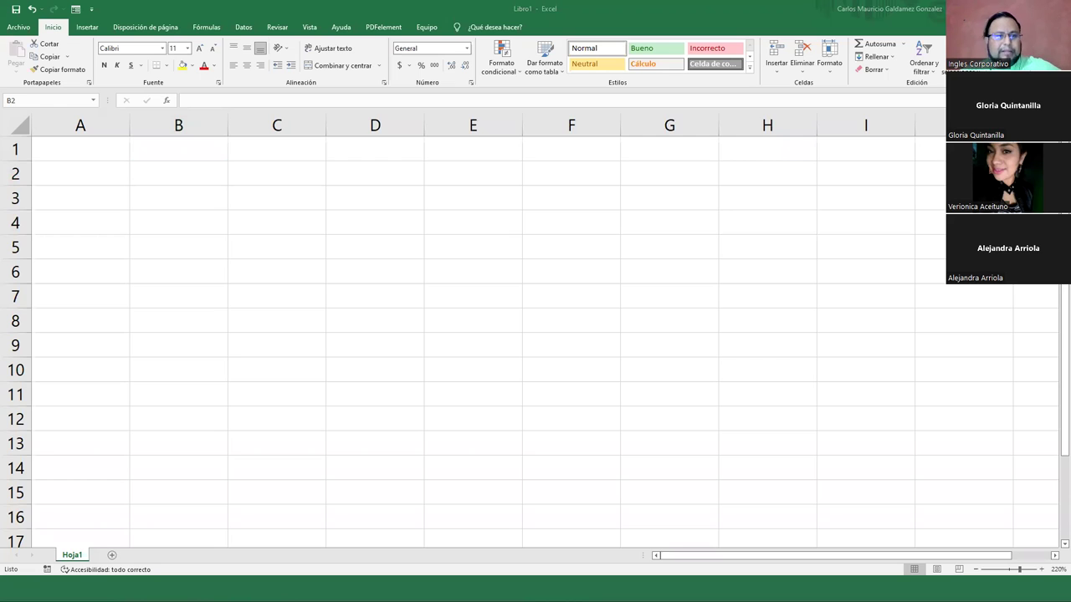
pyautogui.click(160, 177)
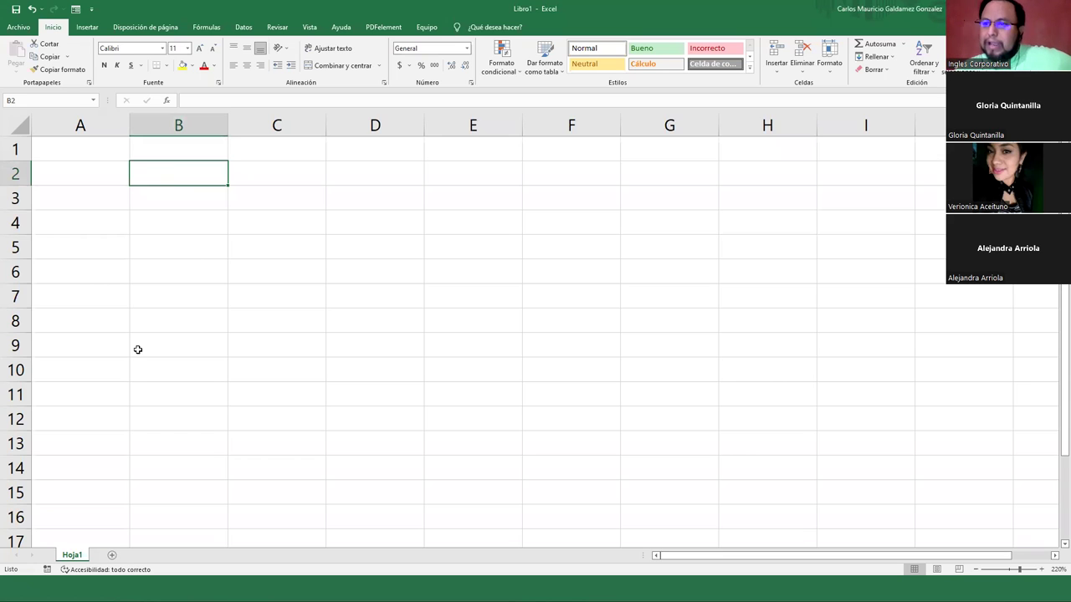
pyautogui.doubleClick(68, 555)
pyautogui.write('Formulario')
pyautogui.press('Return')
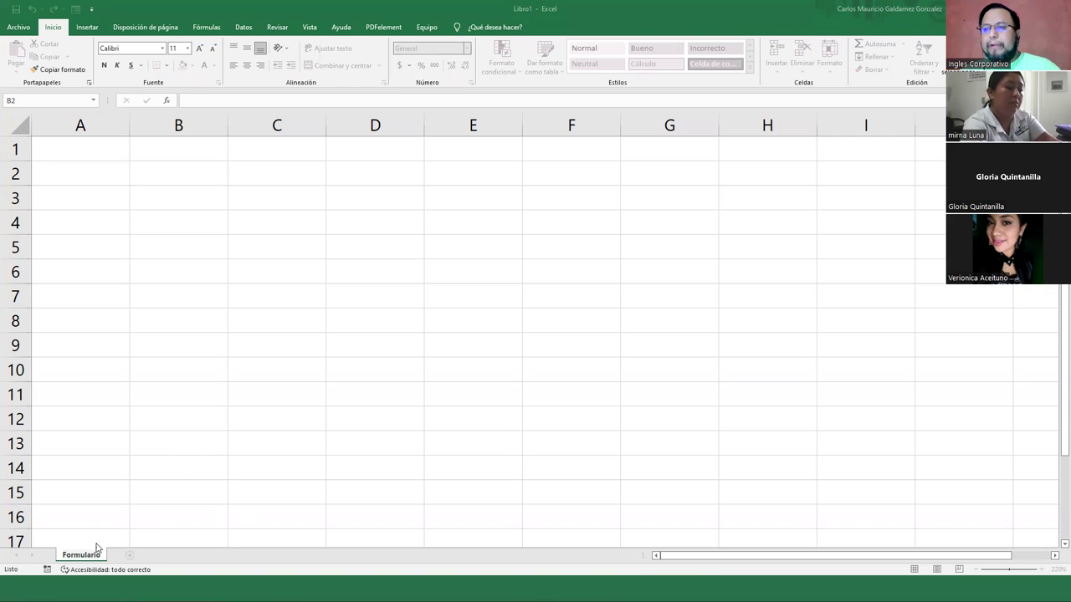
pyautogui.click(129, 557)
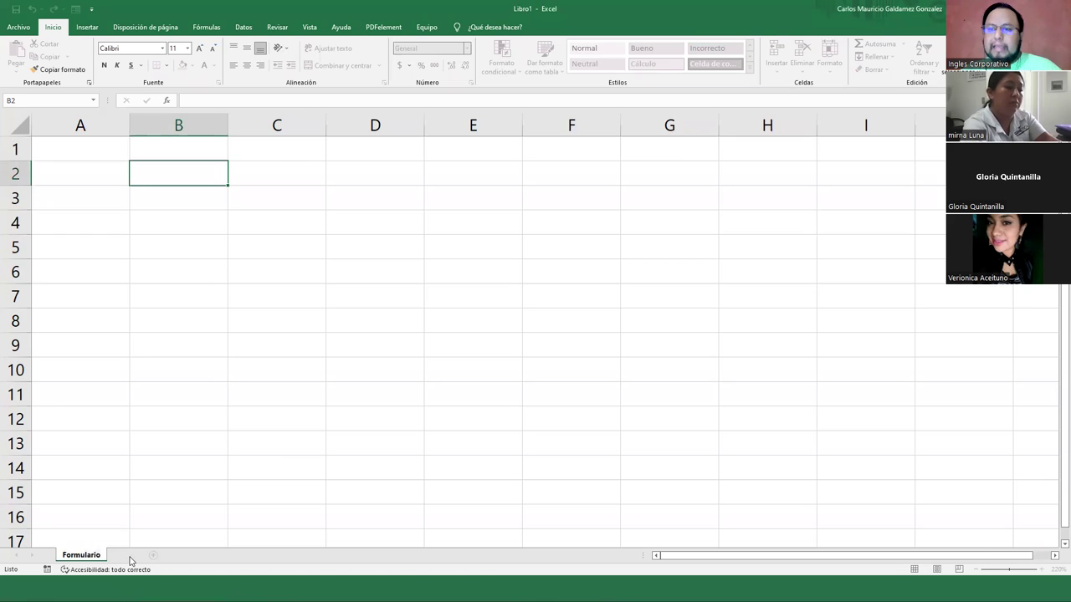
pyautogui.click(153, 556)
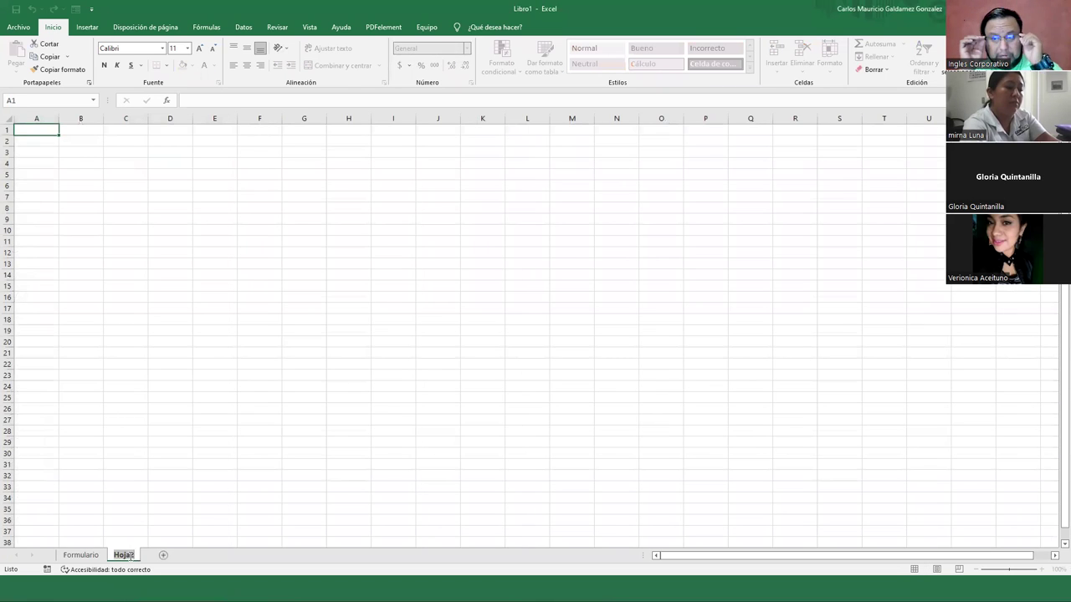
# Name the new sheet 'Datos' and enter headings Meses, Dias and Años in A1:C1
pyautogui.write('Datos')
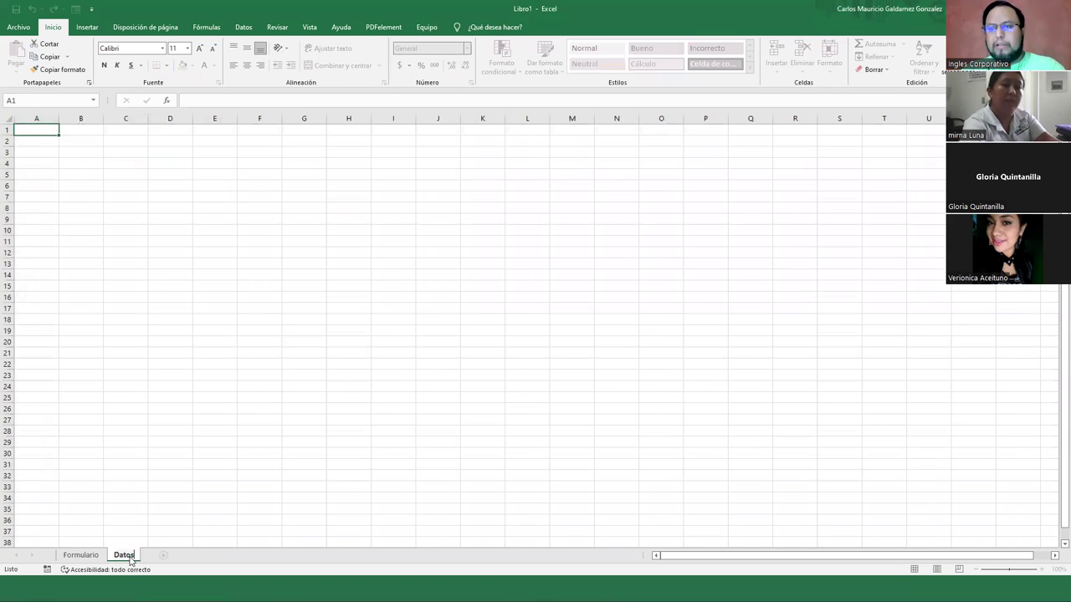
pyautogui.press('Return')
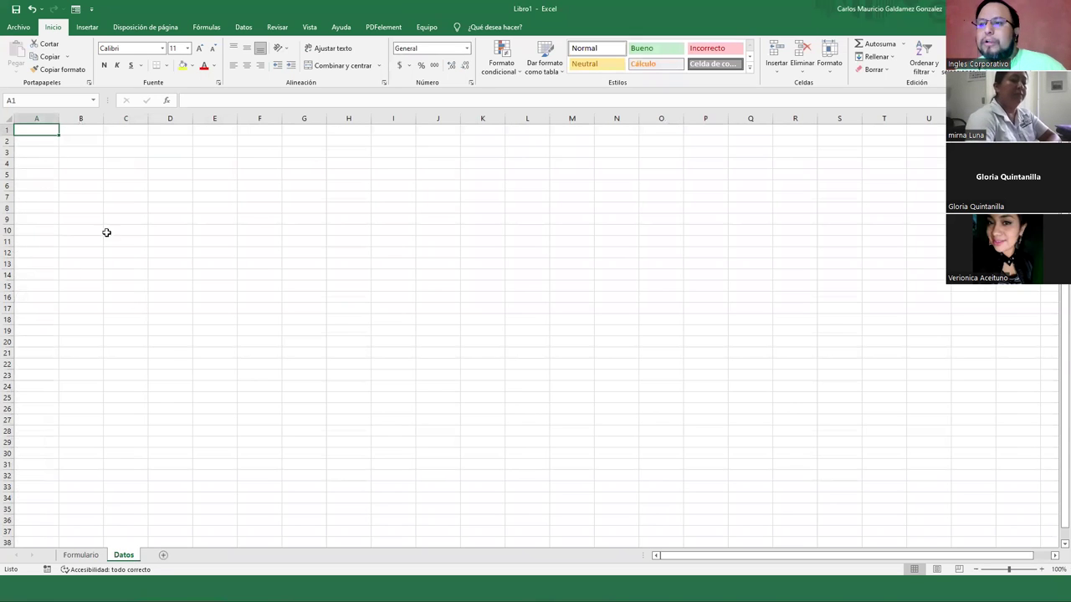
pyautogui.write('Meses')
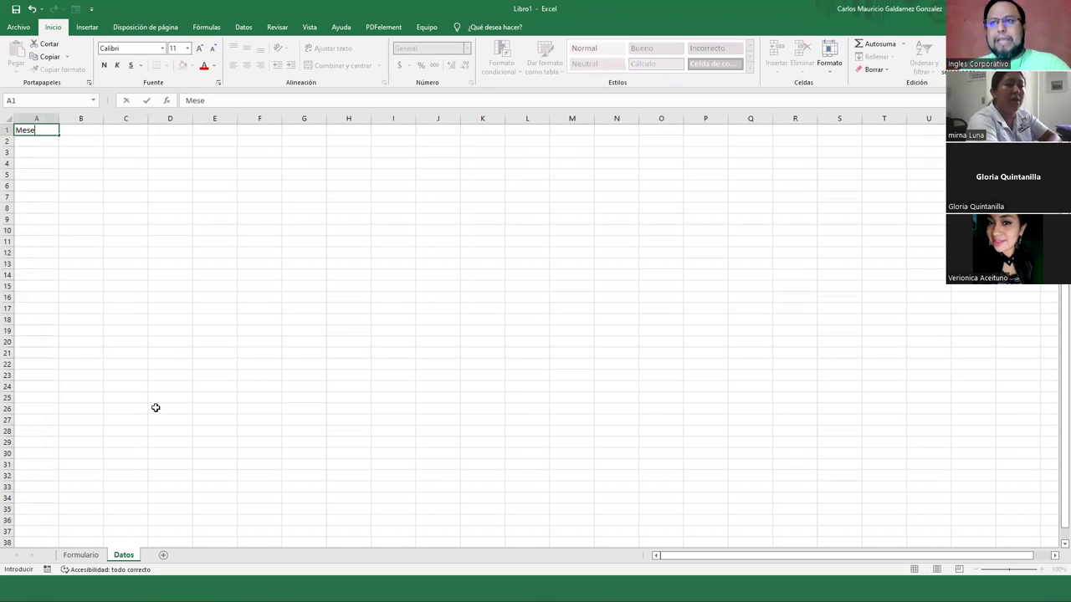
pyautogui.press('Return')
pyautogui.press('Up')
pyautogui.press('Right')
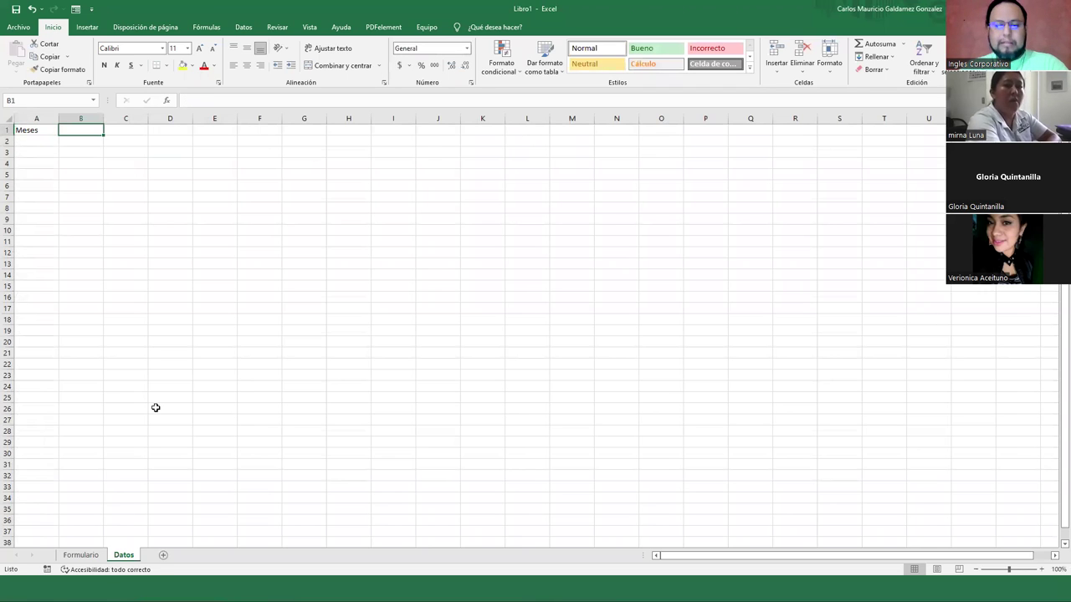
pyautogui.write('Dias')
pyautogui.press('Right')
pyautogui.write('Años')
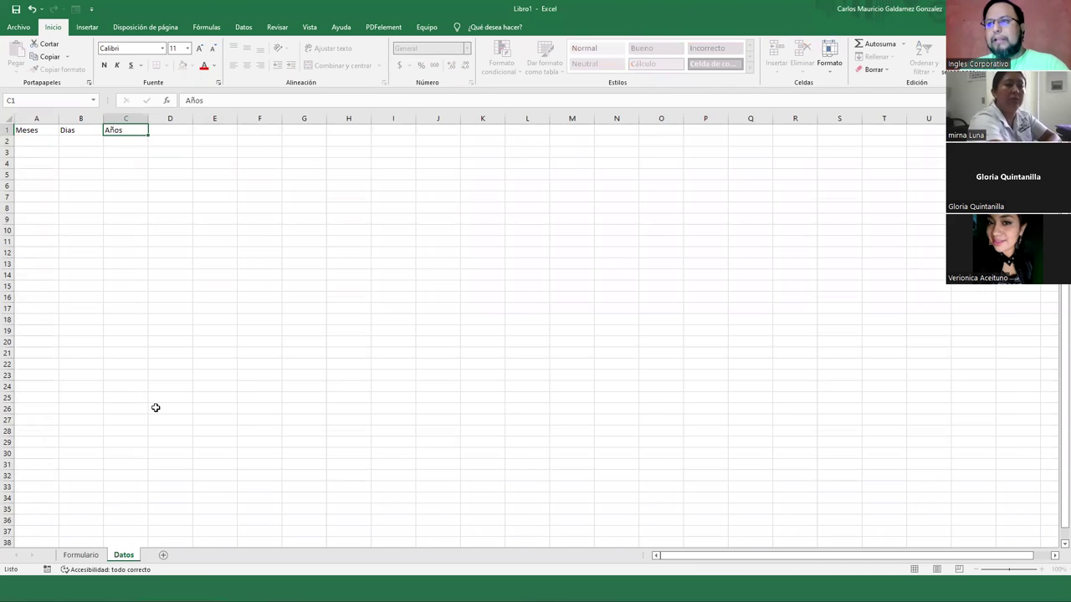
pyautogui.press('Return')
pyautogui.press('Left')
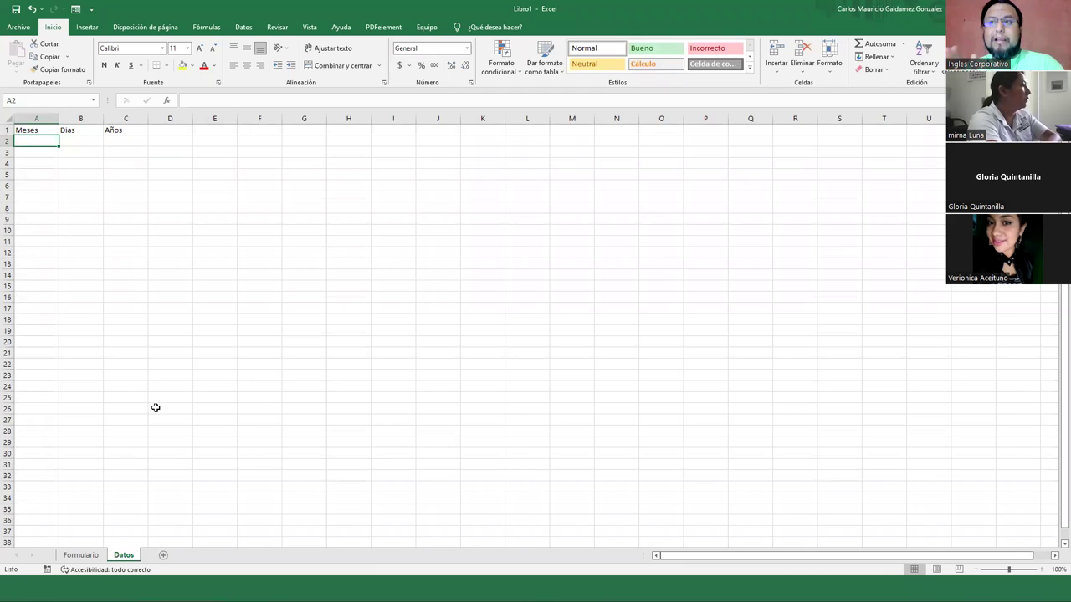
# Enter Enero in A2 and fill the months down to Diciembre in A13
pyautogui.write('Ene')
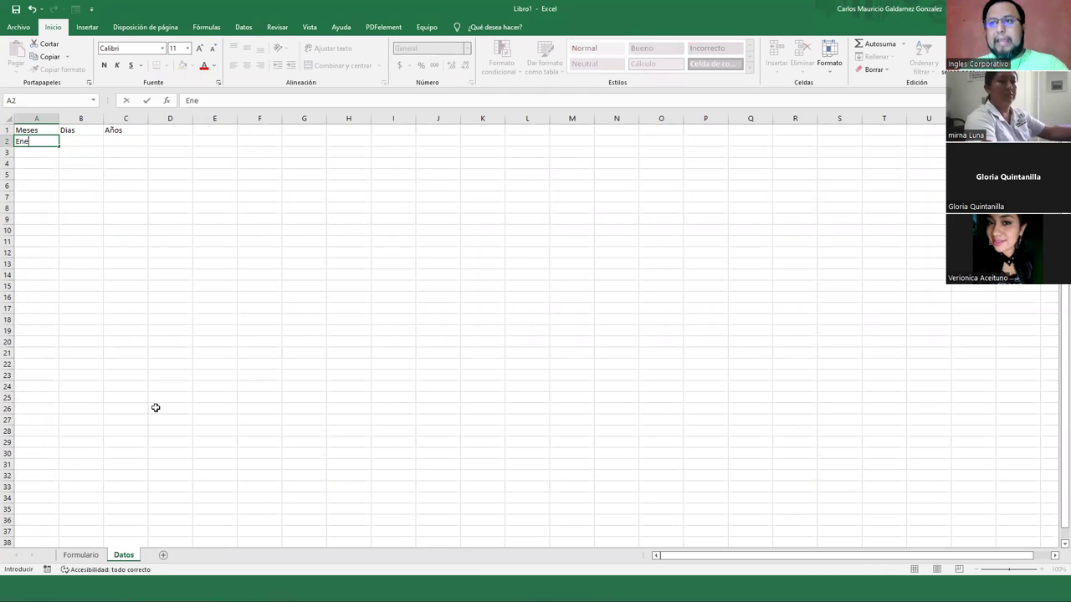
pyautogui.write('ro')
pyautogui.press('Return')
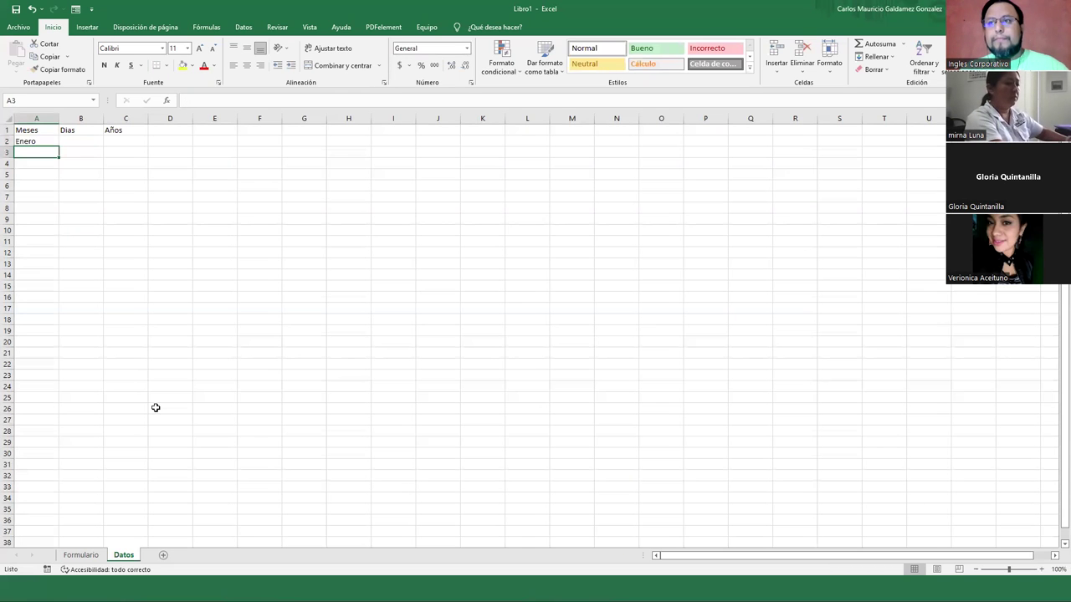
pyautogui.click(40, 142)
pyautogui.moveTo(58, 145); pyautogui.dragTo(46, 266)
# Enter 1 in B2 and fill the days 1 to 31 down to B32
pyautogui.click(81, 140)
pyautogui.write('1')
pyautogui.press('Return')
pyautogui.click(81, 140)
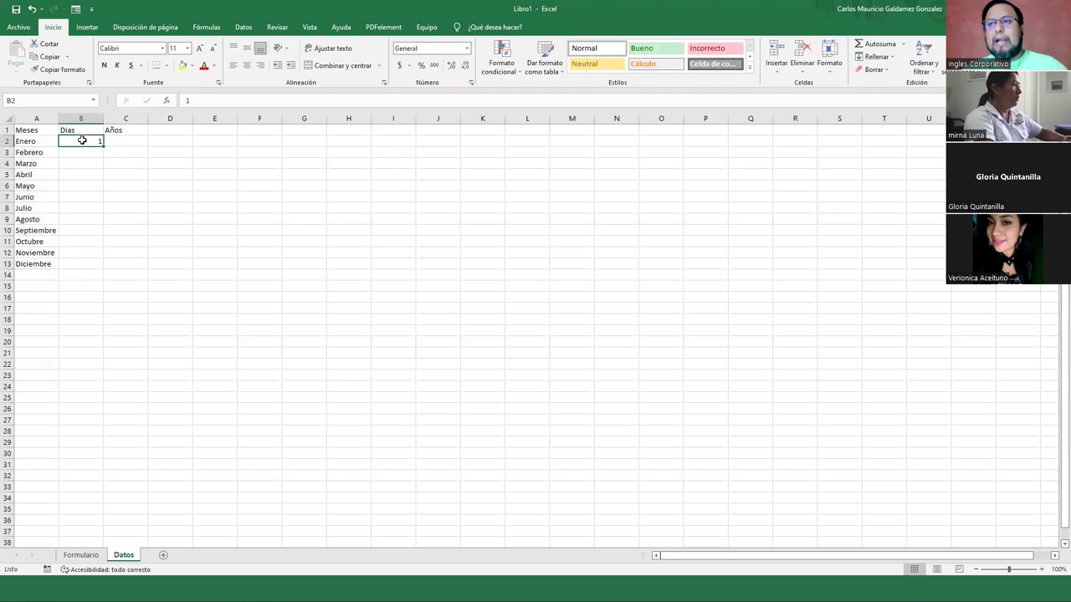
pyautogui.moveTo(102, 146); pyautogui.dragTo(87, 485)
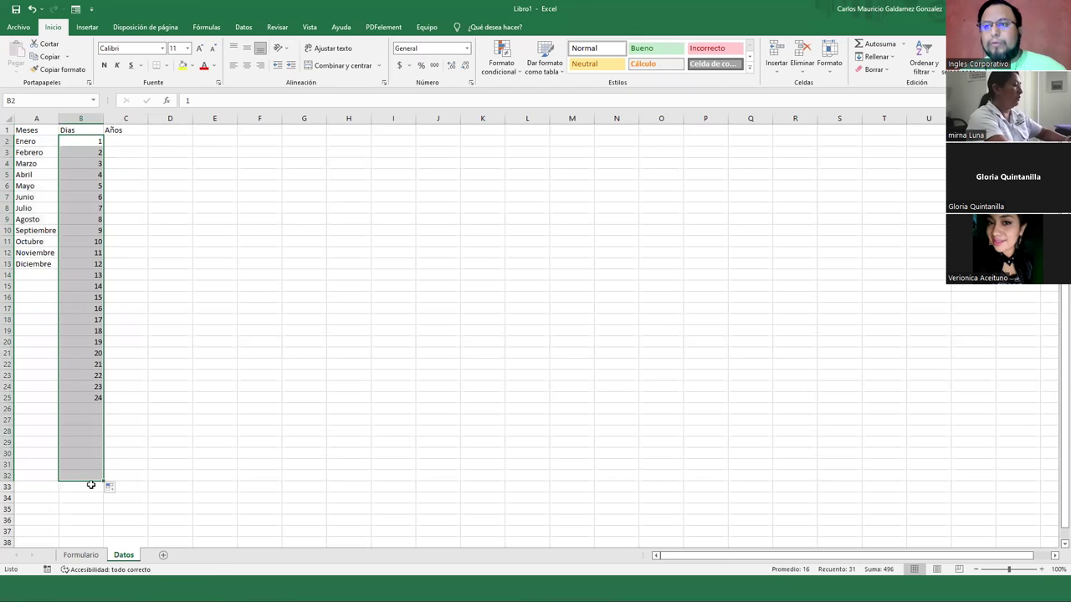
pyautogui.click(123, 142)
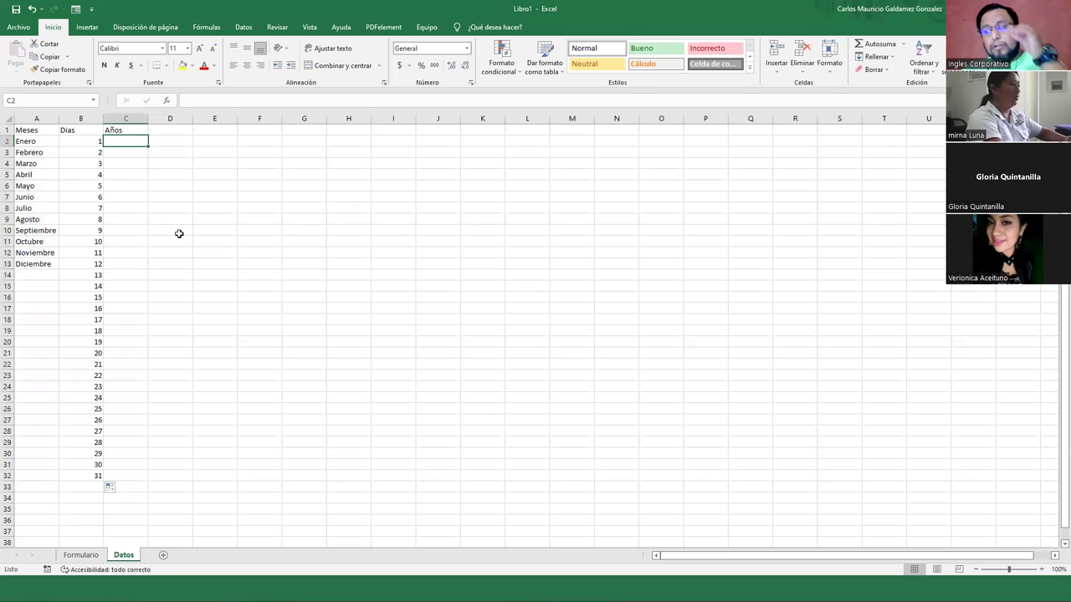
# Enter the years 1980 and 1981 in C2 and C3
pyautogui.write('1')
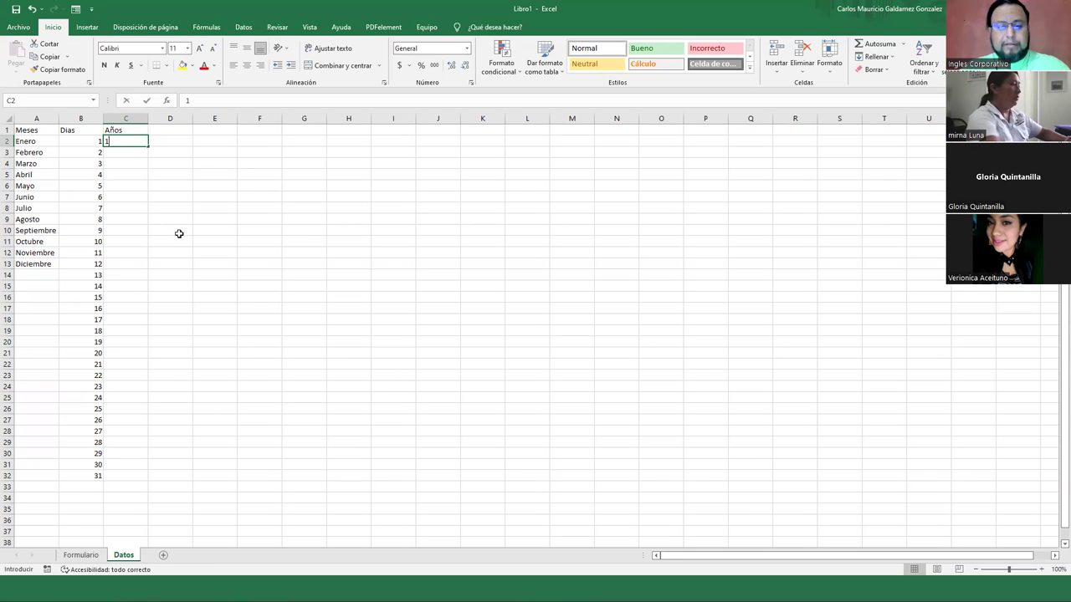
pyautogui.write('98')
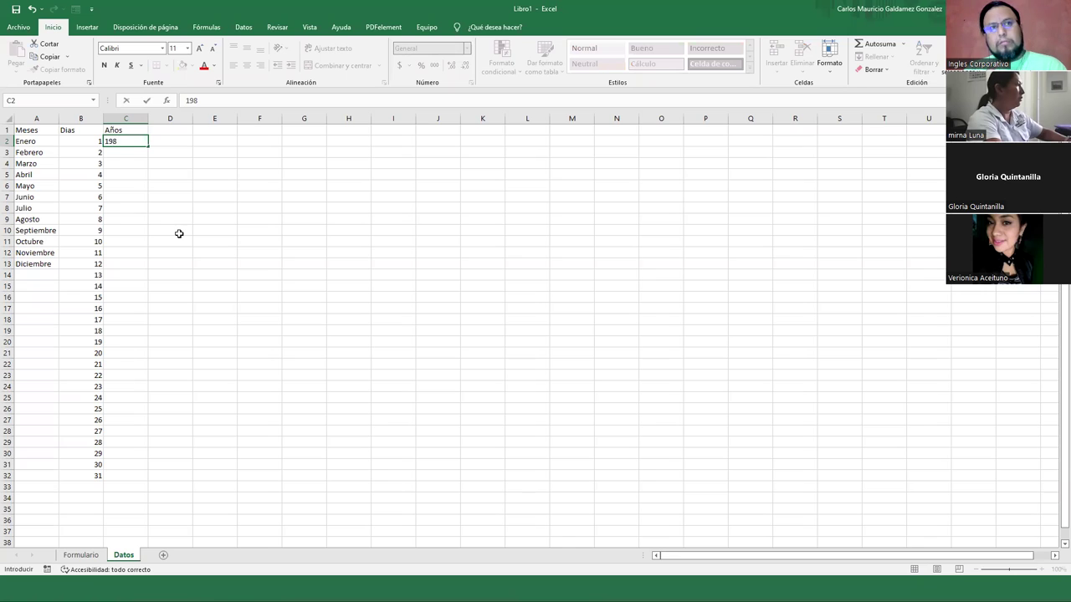
pyautogui.write('0')
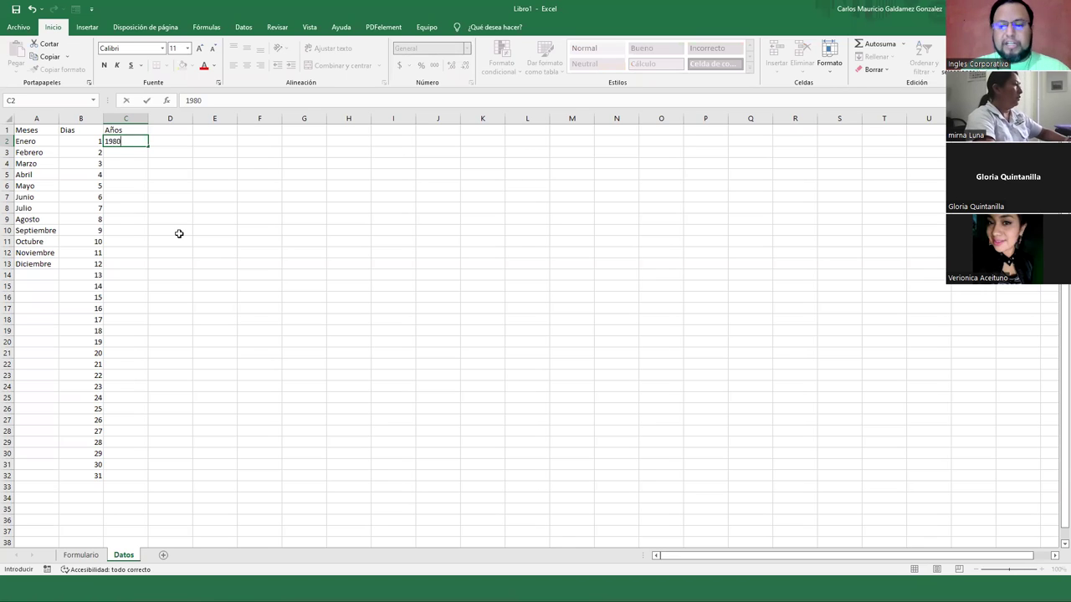
pyautogui.press('Return')
pyautogui.click(111, 138)
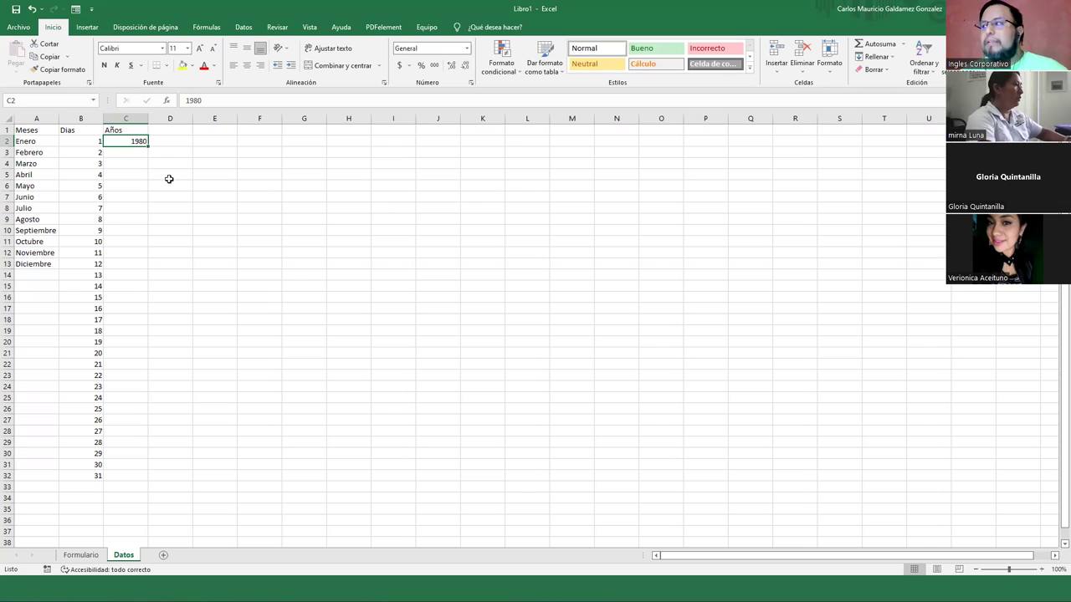
pyautogui.moveTo(147, 147)
pyautogui.mouseDown()
pyautogui.moveTo(147, 201)
pyautogui.moveTo(142, 154)
pyautogui.mouseUp()
pyautogui.click(142, 154)
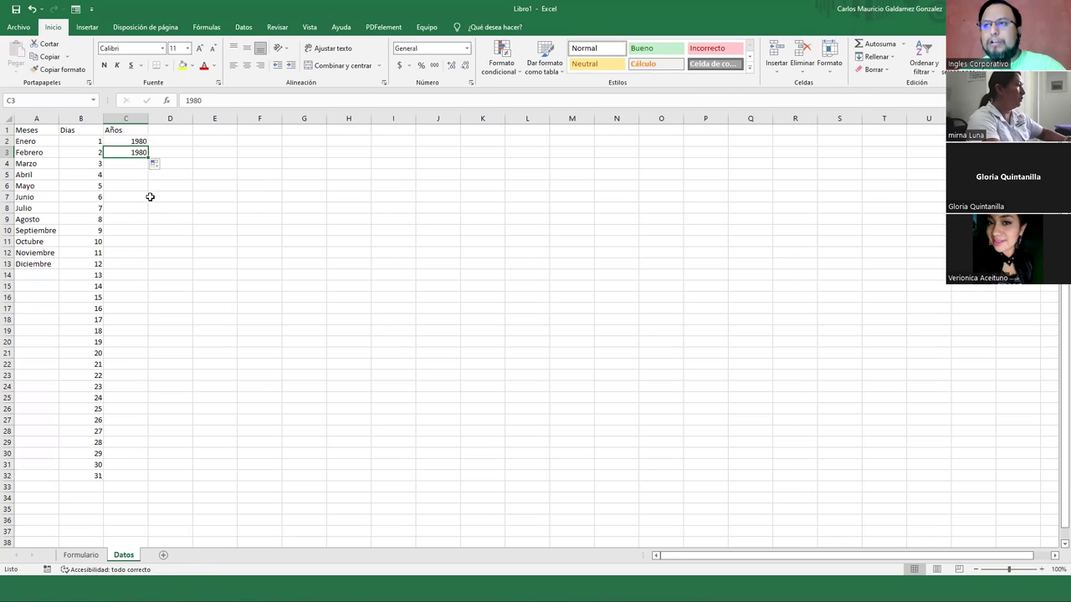
pyautogui.write('1')
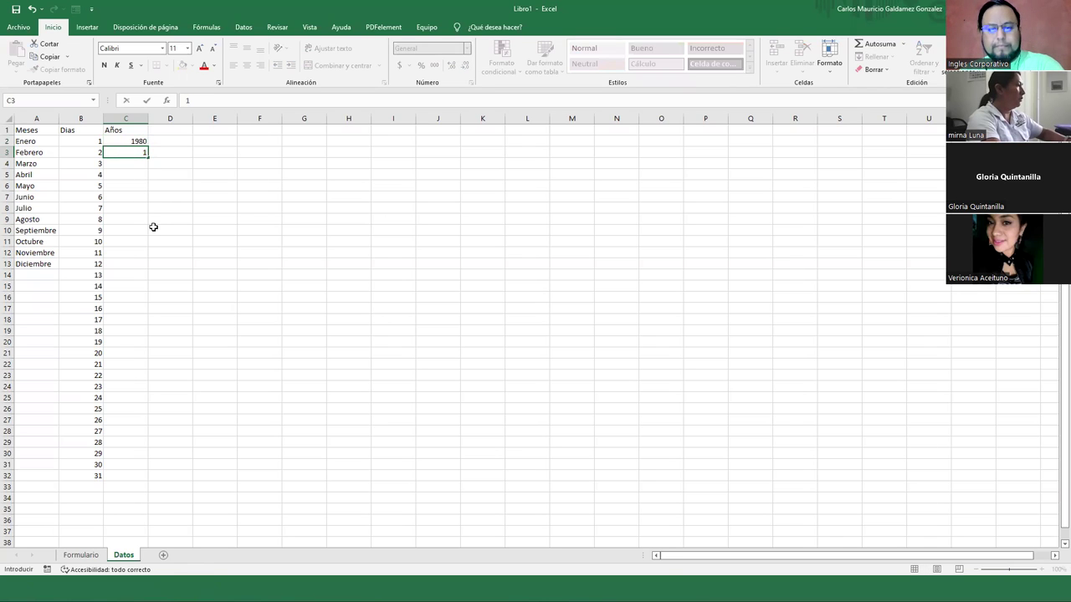
pyautogui.write('8')
pyautogui.press('BackSpace')
pyautogui.write('981')
pyautogui.press('Return')
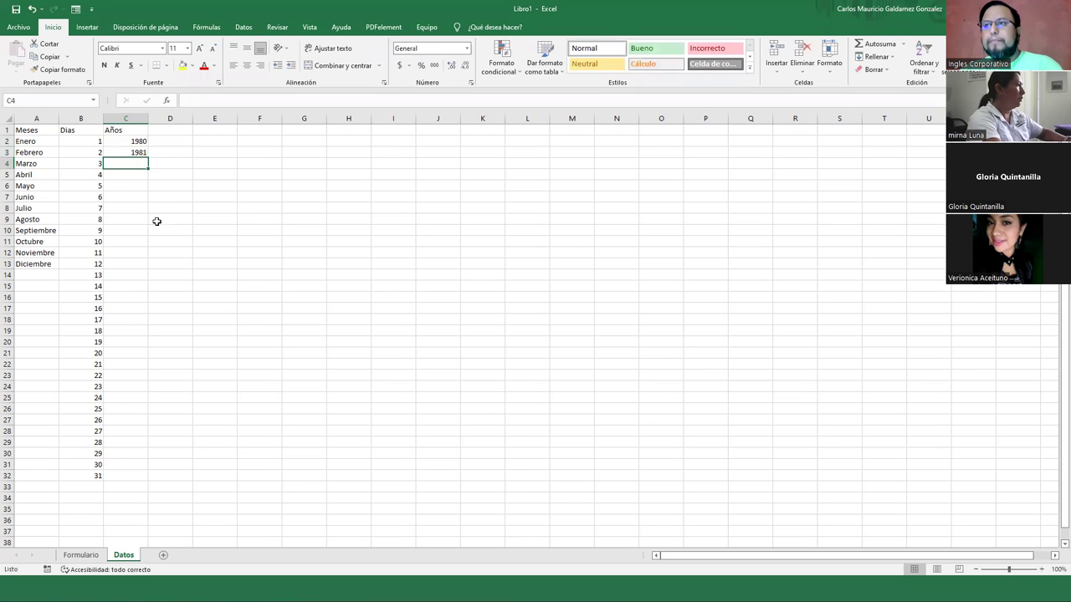
# Compute the end year with =2022-18 in D2 and extend the years to 2004 in C26
pyautogui.click(173, 139)
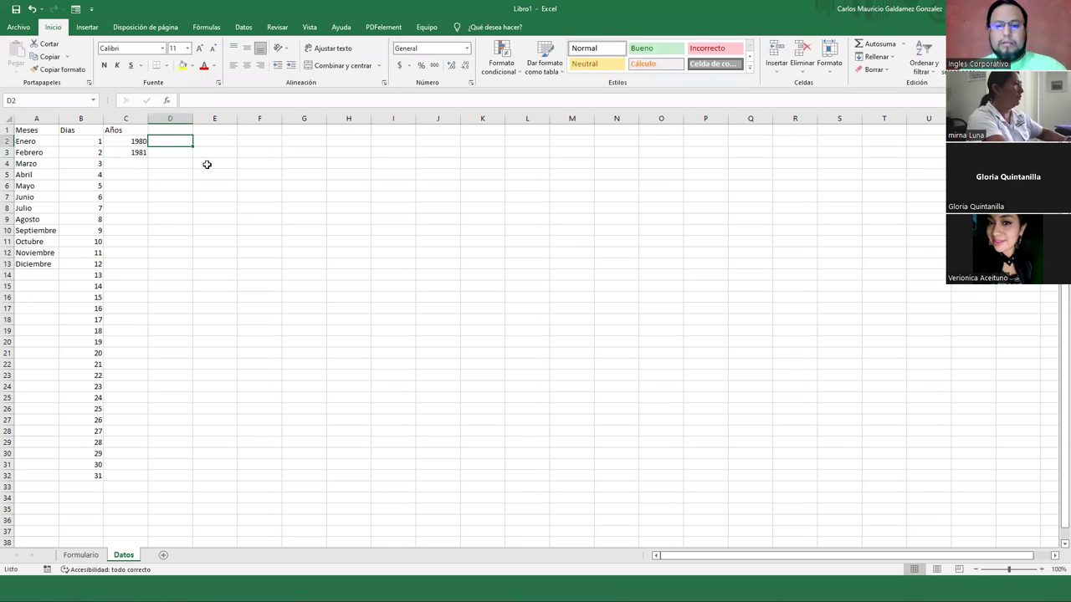
pyautogui.write('=')
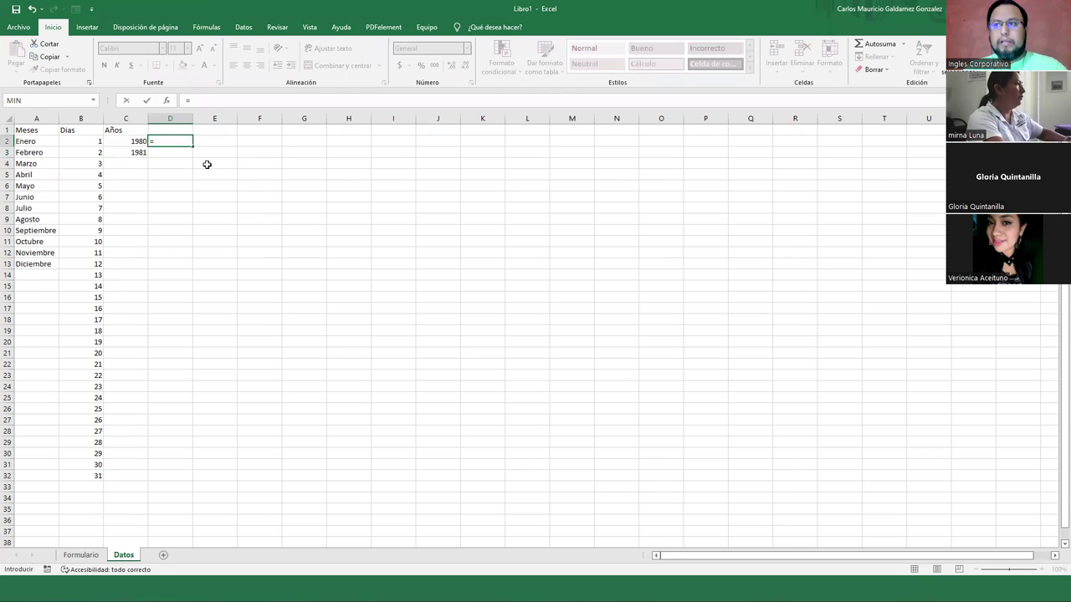
pyautogui.write('20')
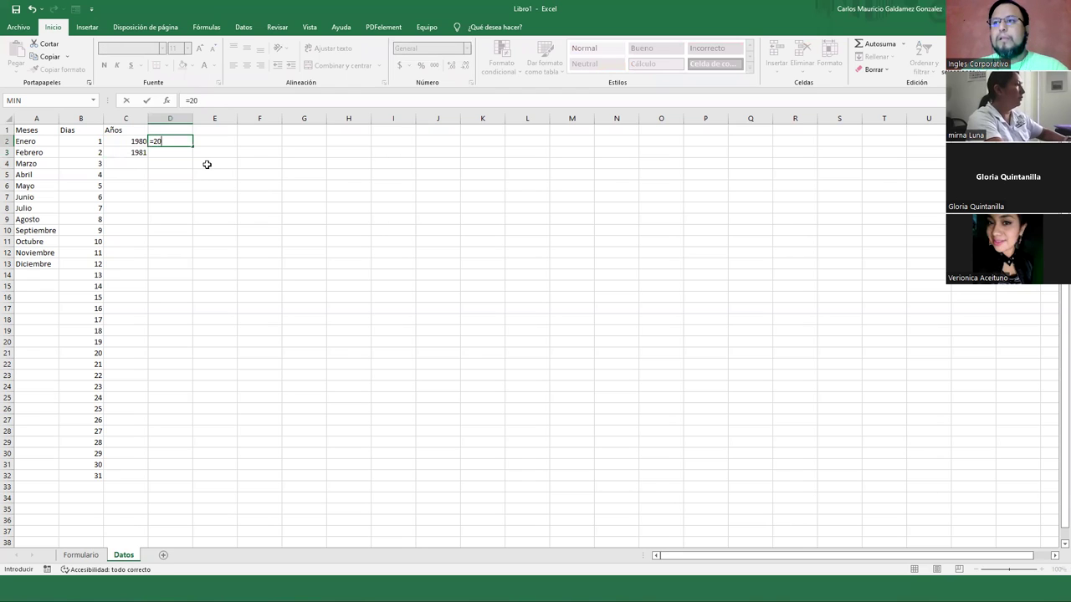
pyautogui.write('22-')
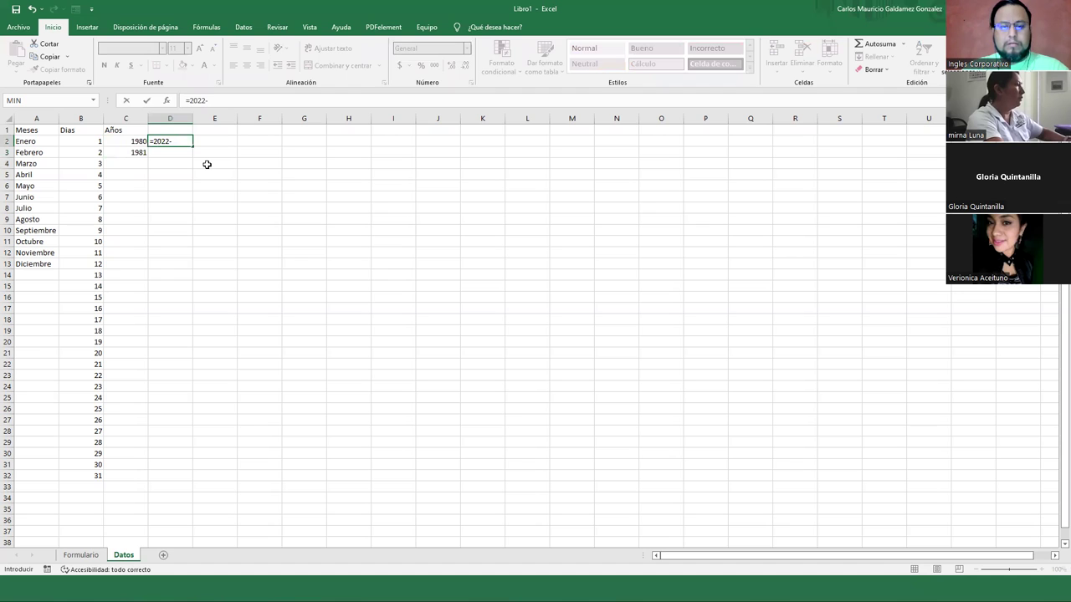
pyautogui.write('18')
pyautogui.press('Return')
pyautogui.press('Up')
pyautogui.moveTo(134, 141); pyautogui.dragTo(130, 413)
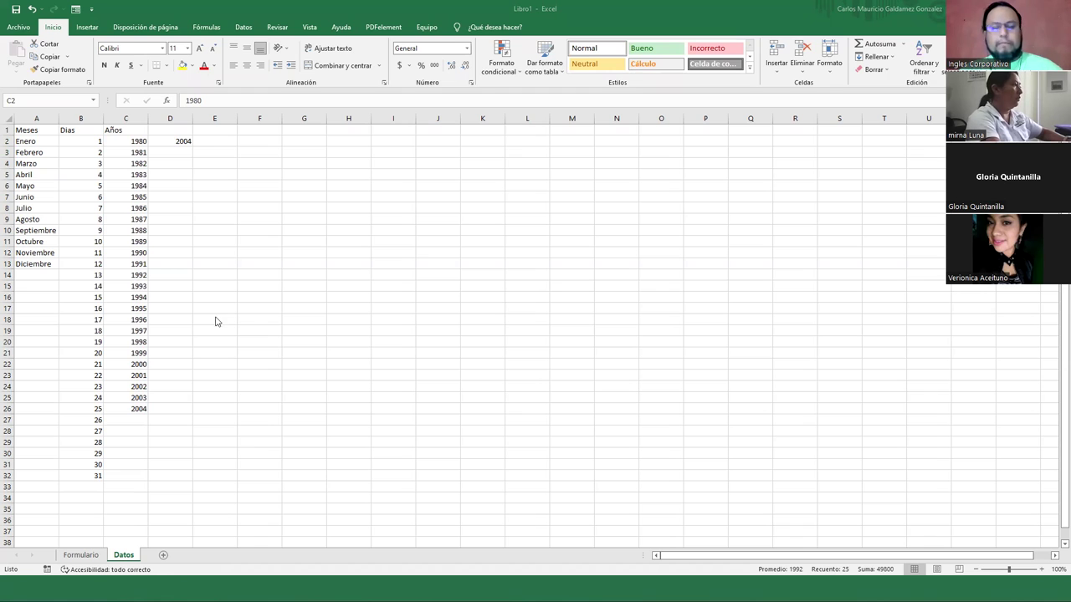
pyautogui.press('F2')
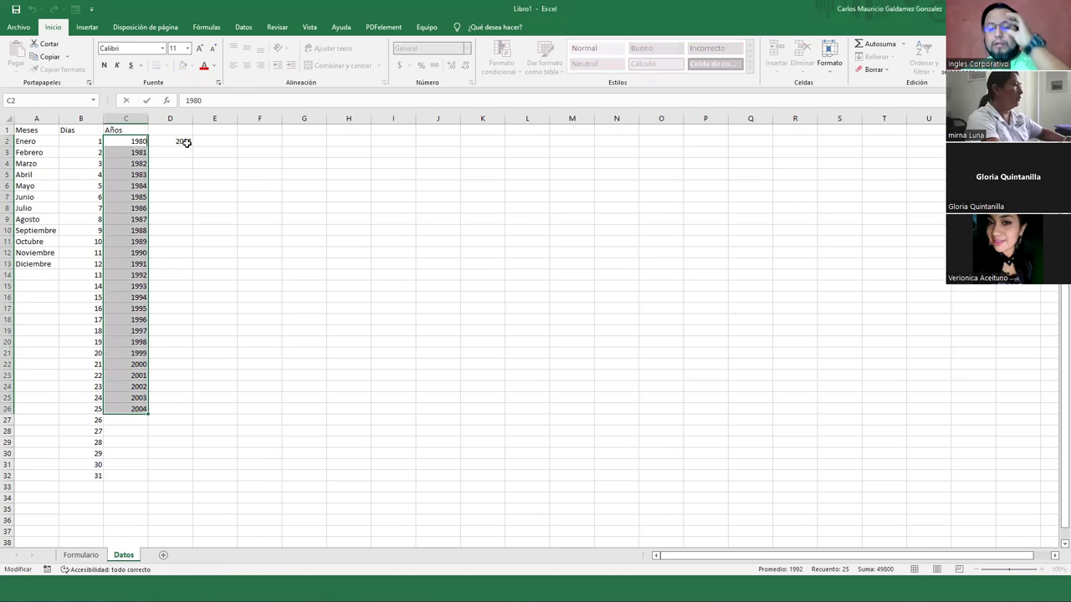
pyautogui.click(187, 143)
# Clear D2, then enter the Estado Civil heading in D1 and Soltero/a in D2
pyautogui.press('Delete')
pyautogui.press('Up')
pyautogui.write('Est')
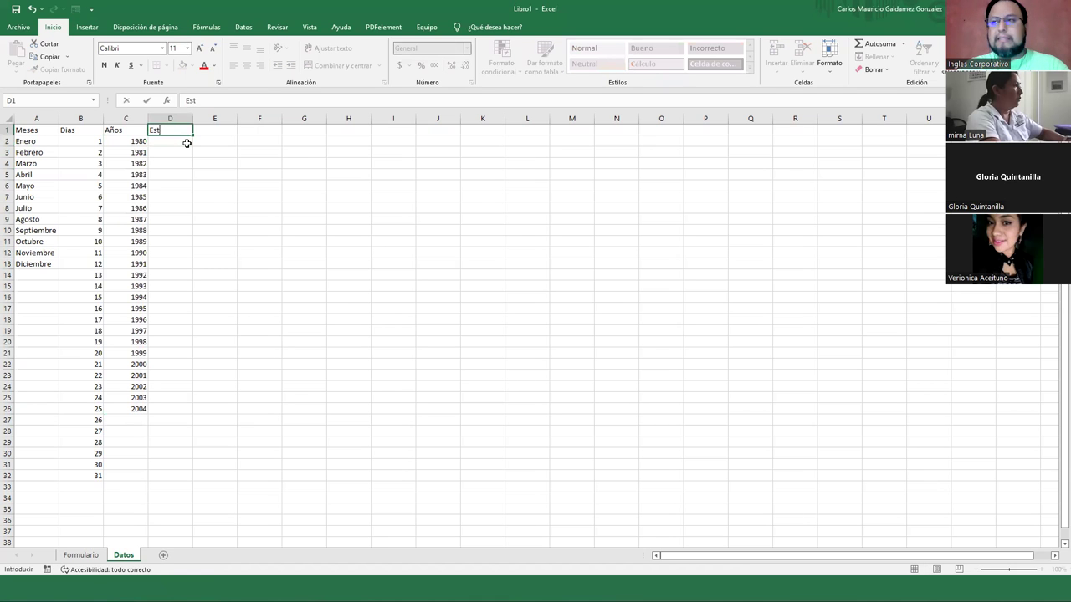
pyautogui.write('ado Civil')
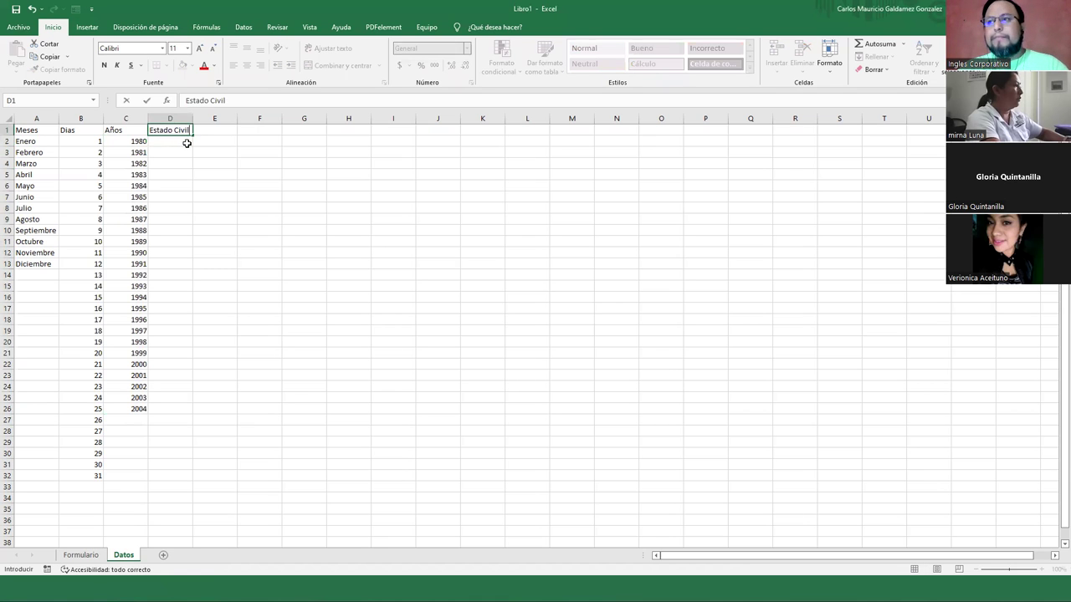
pyautogui.press('Return')
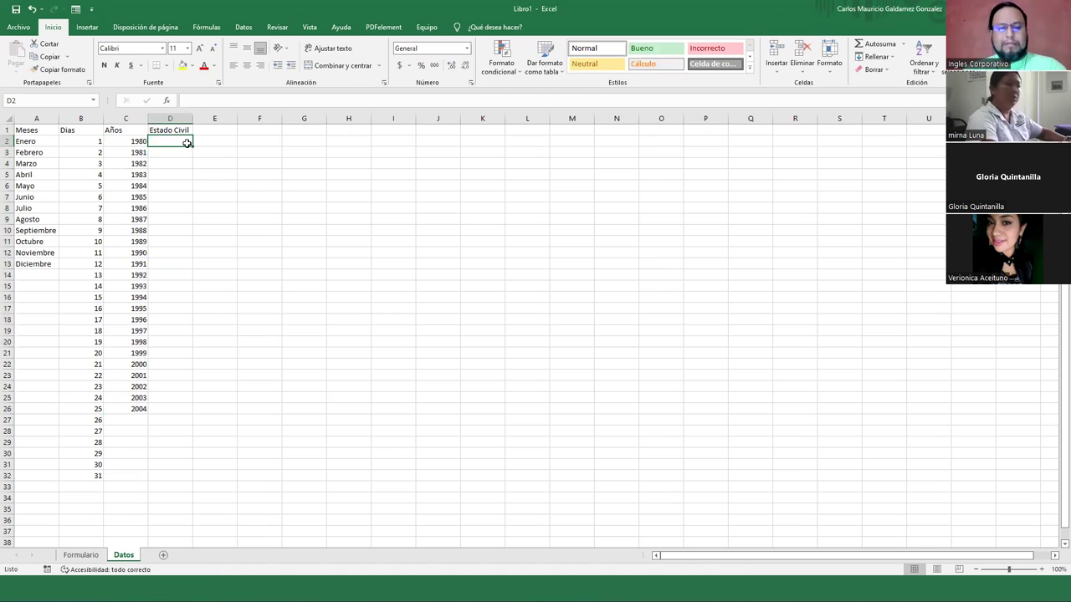
pyautogui.write('Soltero')
pyautogui.press('Return')
pyautogui.click(186, 143)
pyautogui.write('&')
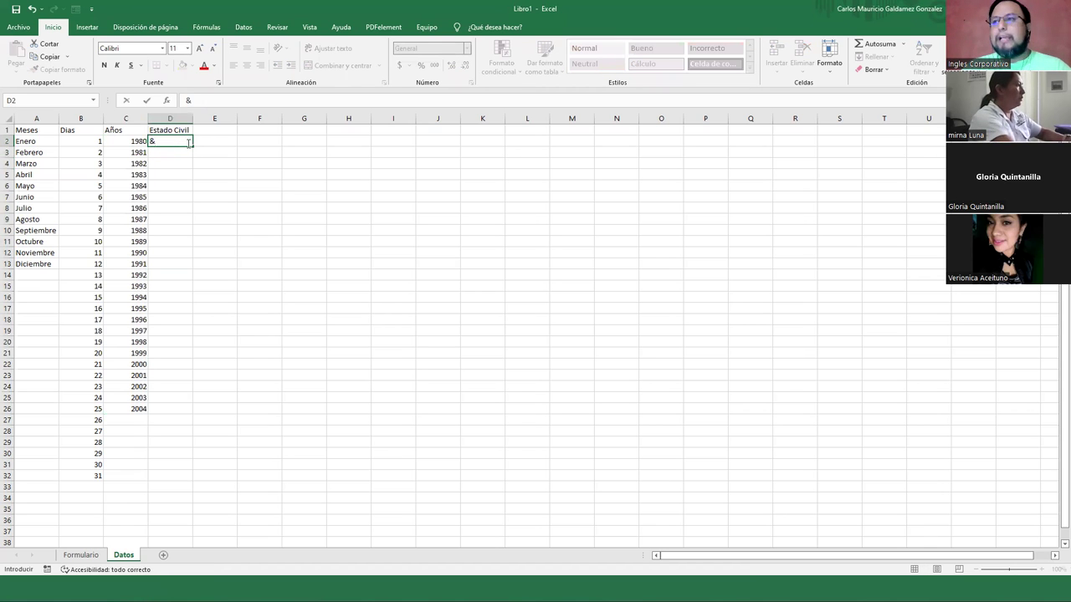
pyautogui.press('Escape')
pyautogui.write('Soltero/a')
pyautogui.press('Return')
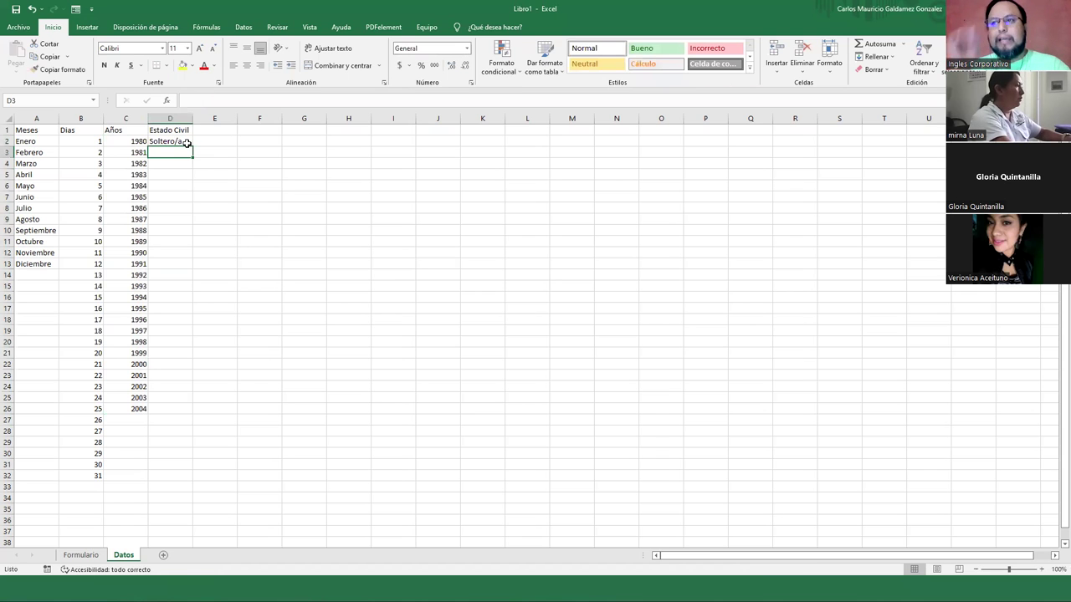
# List Casado/a, Viudo/a, Divorciado/a and Acompañado/a in D3:D6 and autofit column D
pyautogui.write('Casado/a')
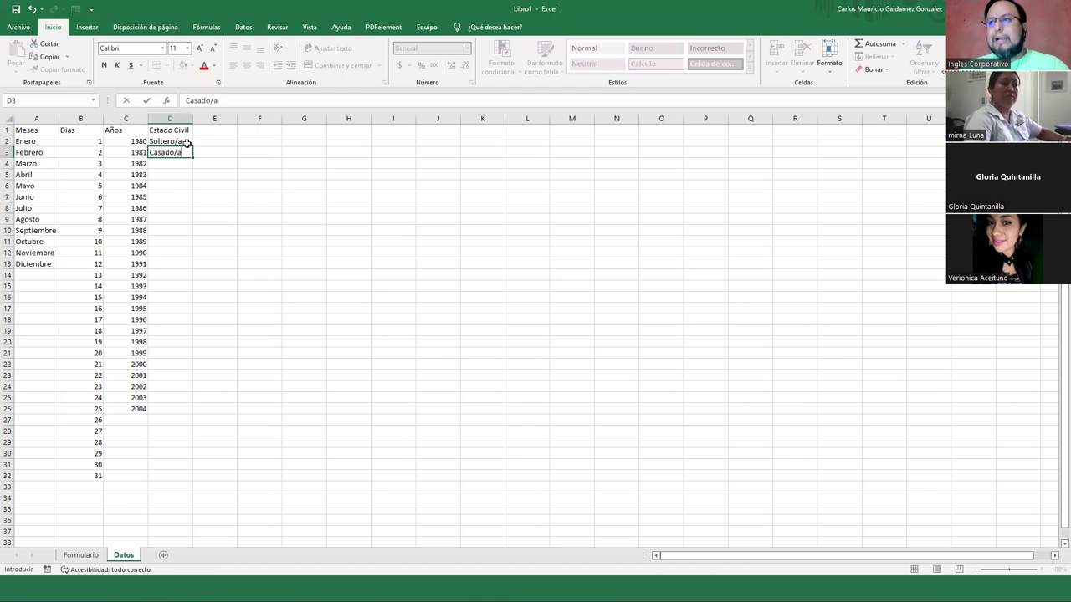
pyautogui.press('Return')
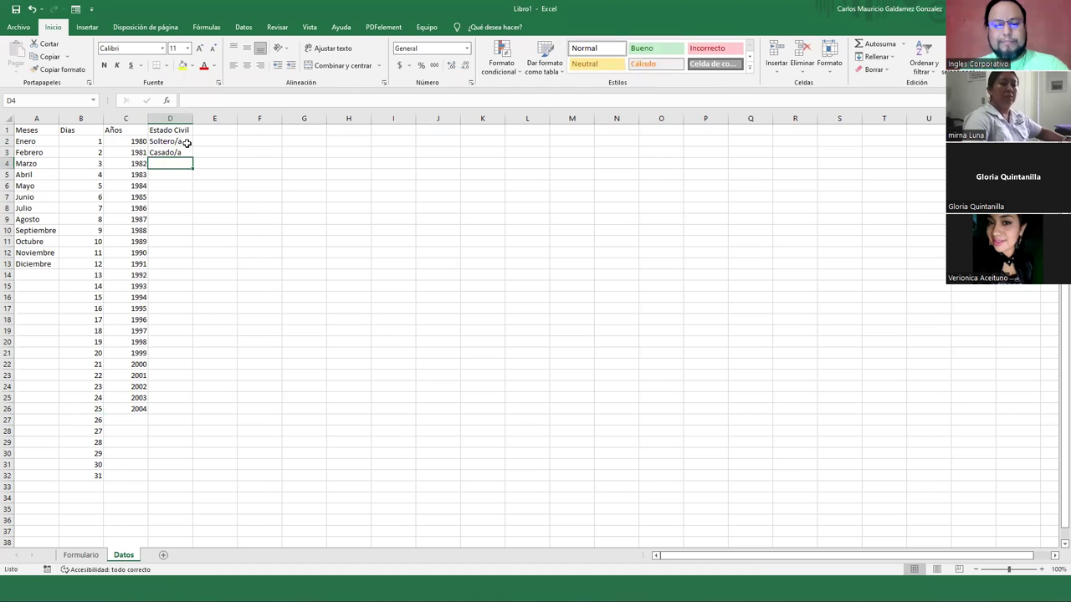
pyautogui.write('Vidu')
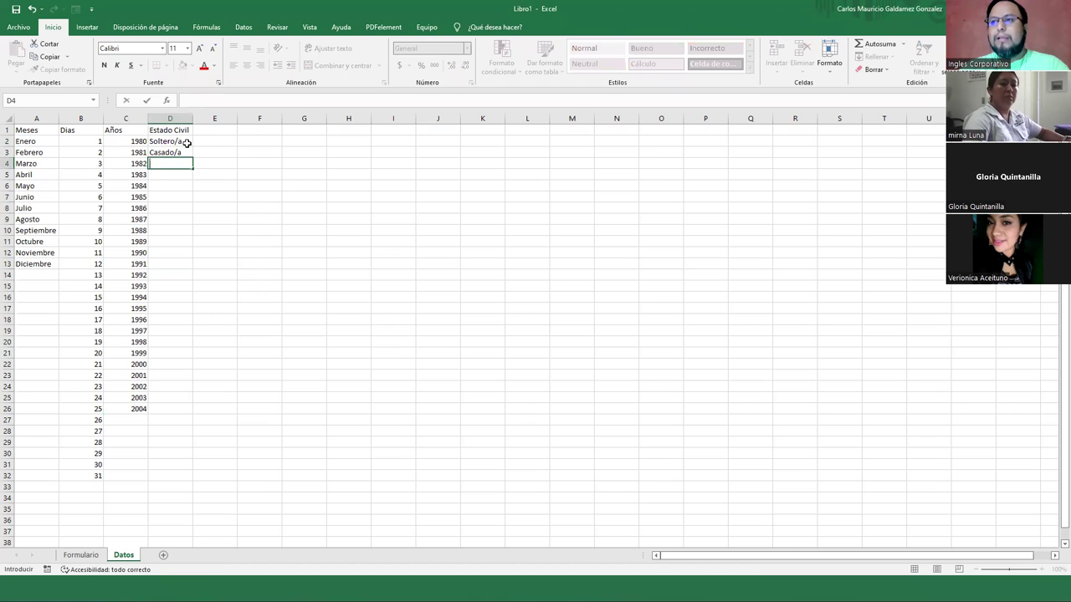
pyautogui.press('BackSpace')
pyautogui.press('BackSpace')
pyautogui.write('udo/a')
pyautogui.press('Return')
pyautogui.write('Divorciado')
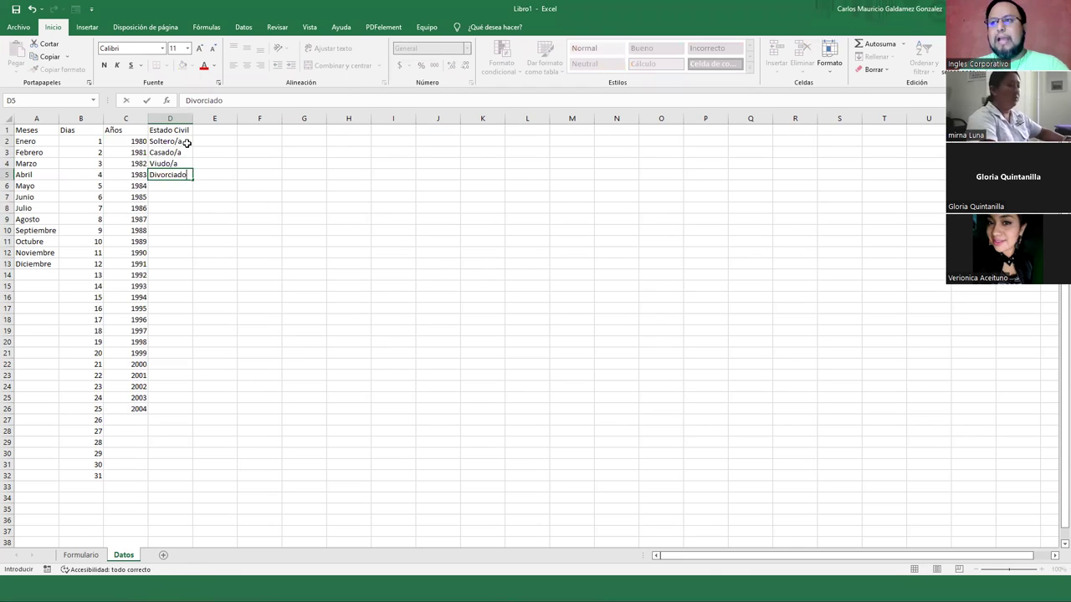
pyautogui.write('/a')
pyautogui.press('Return')
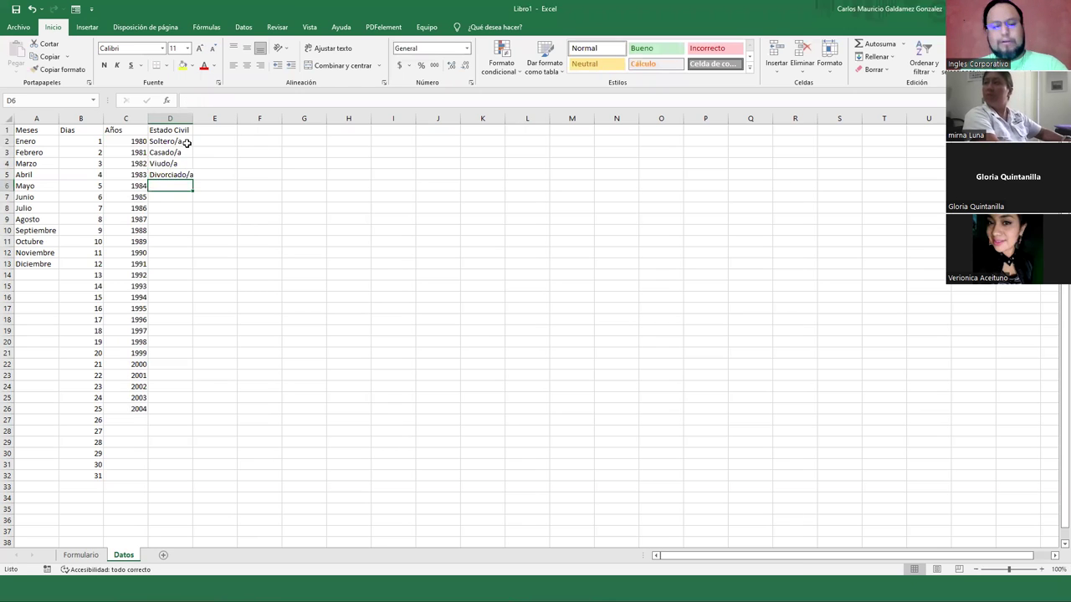
pyautogui.write('Acompñ')
pyautogui.press('BackSpace')
pyautogui.write('aña')
pyautogui.write('/a')
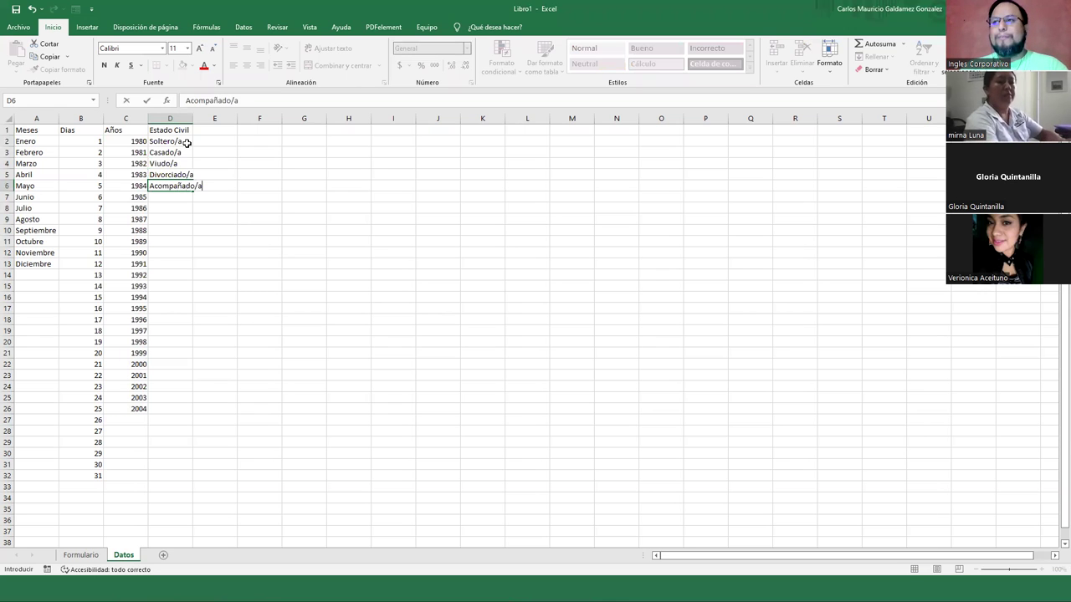
pyautogui.press('Return')
pyautogui.doubleClick(193, 118)
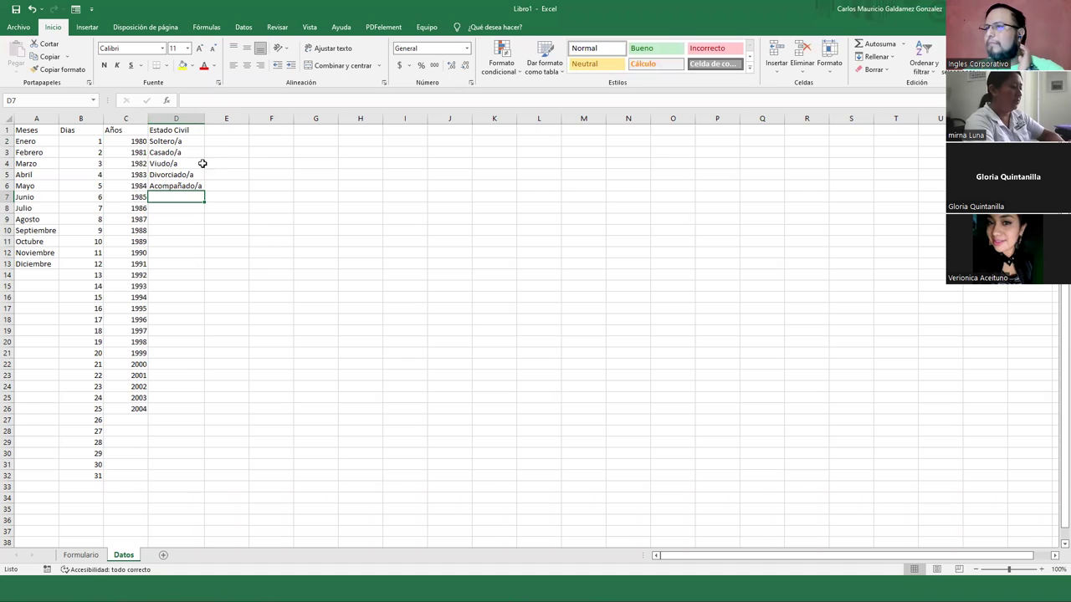
pyautogui.click(228, 131)
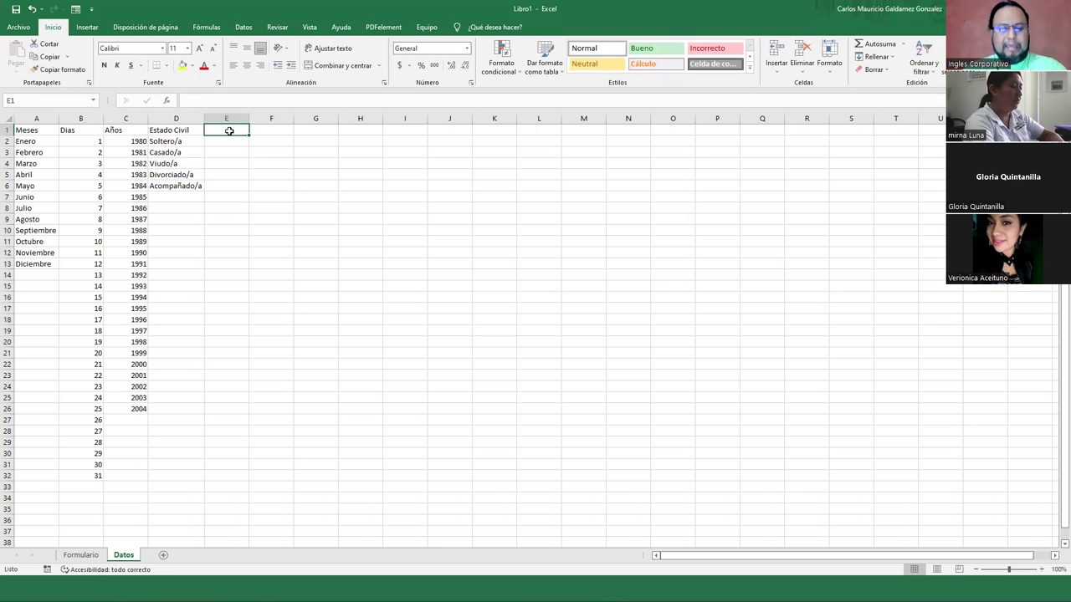
# Enter the heading 'Departamento' in cell E1
pyautogui.write('Departamento')
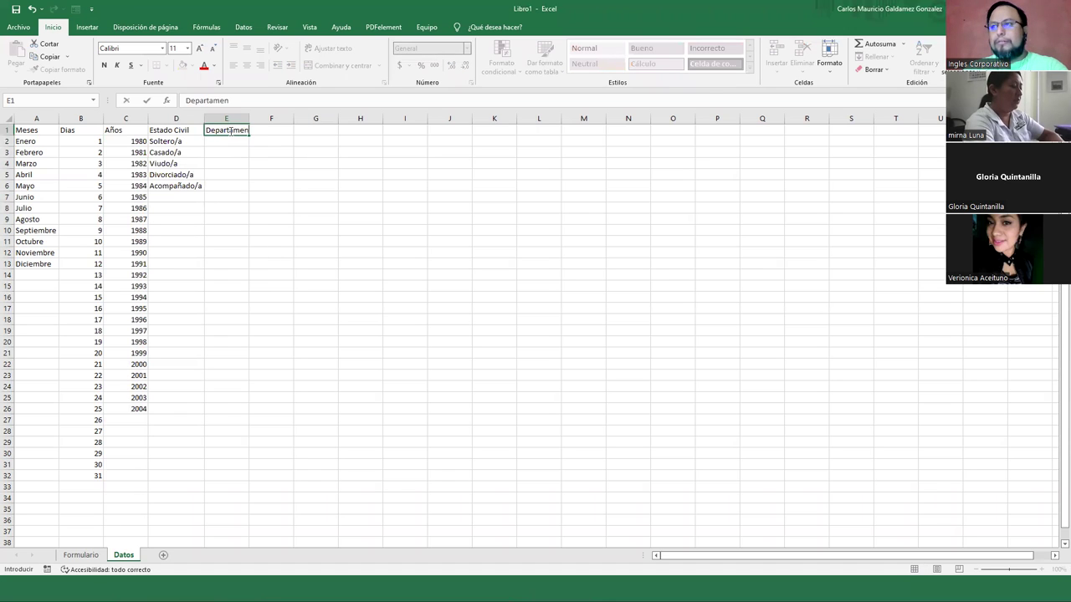
pyautogui.press('Return')
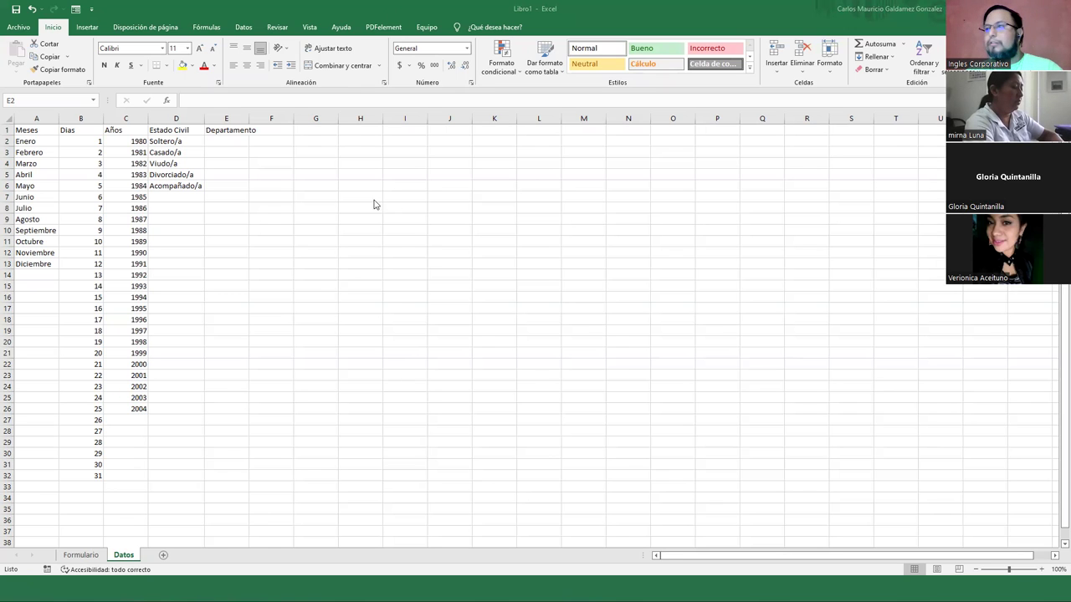
pyautogui.press('F2')
pyautogui.click(350, 173)
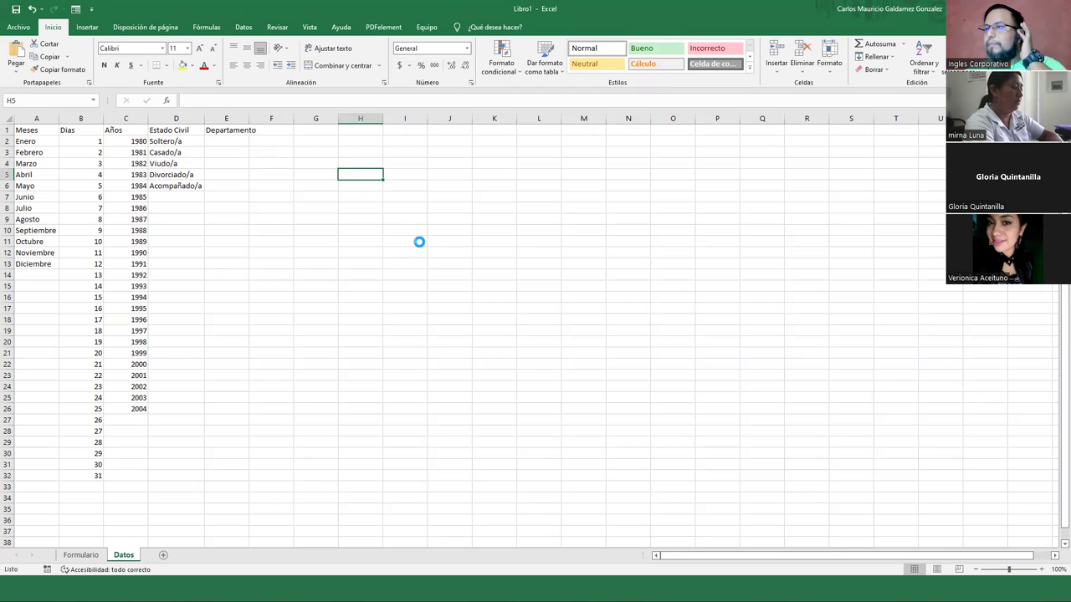
# Paste the El Salvador departments table at H5 and delete its extra columns I–O
pyautogui.hotkey('ctrl', 'v')
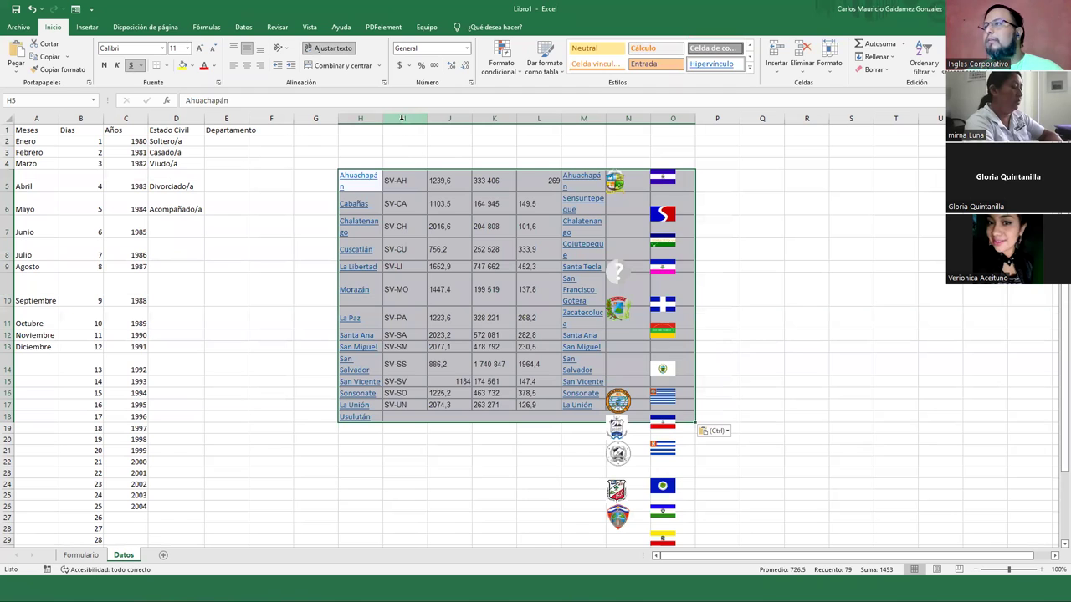
pyautogui.moveTo(401, 118); pyautogui.dragTo(671, 120)
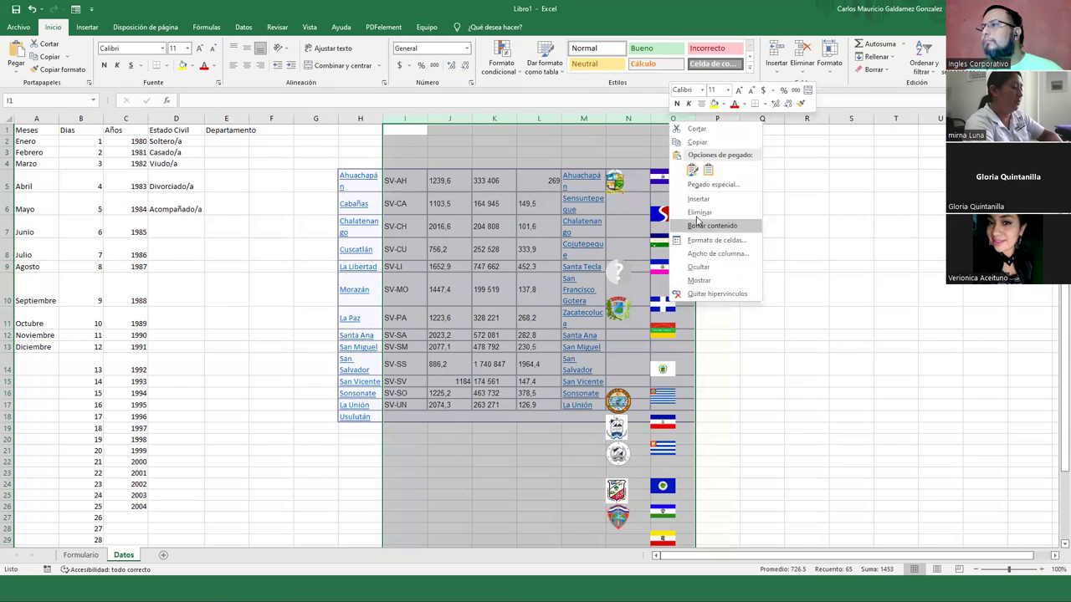
pyautogui.click(637, 216)
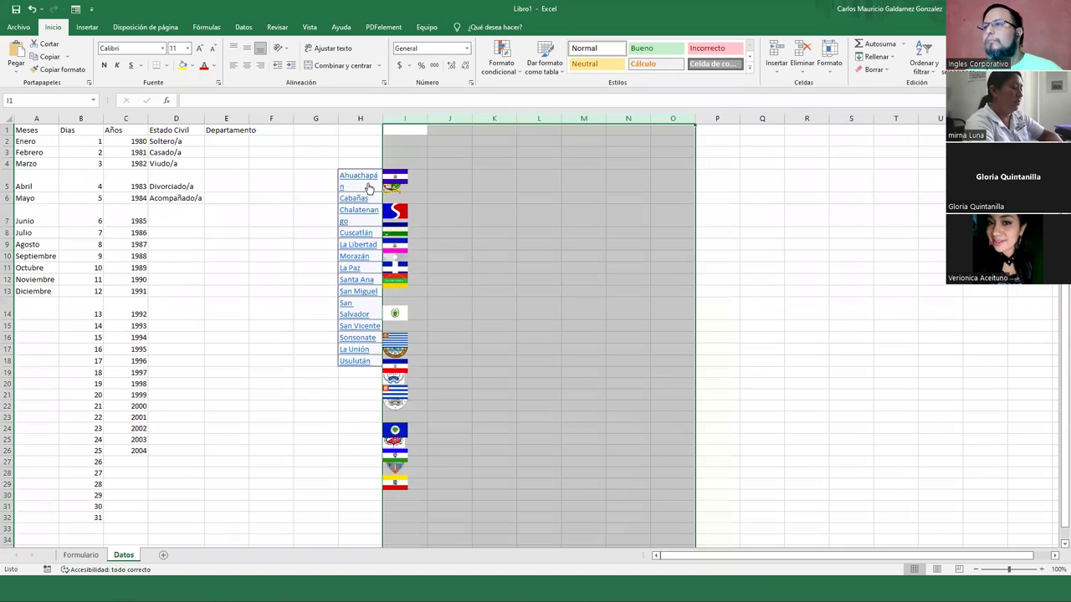
pyautogui.click(296, 179)
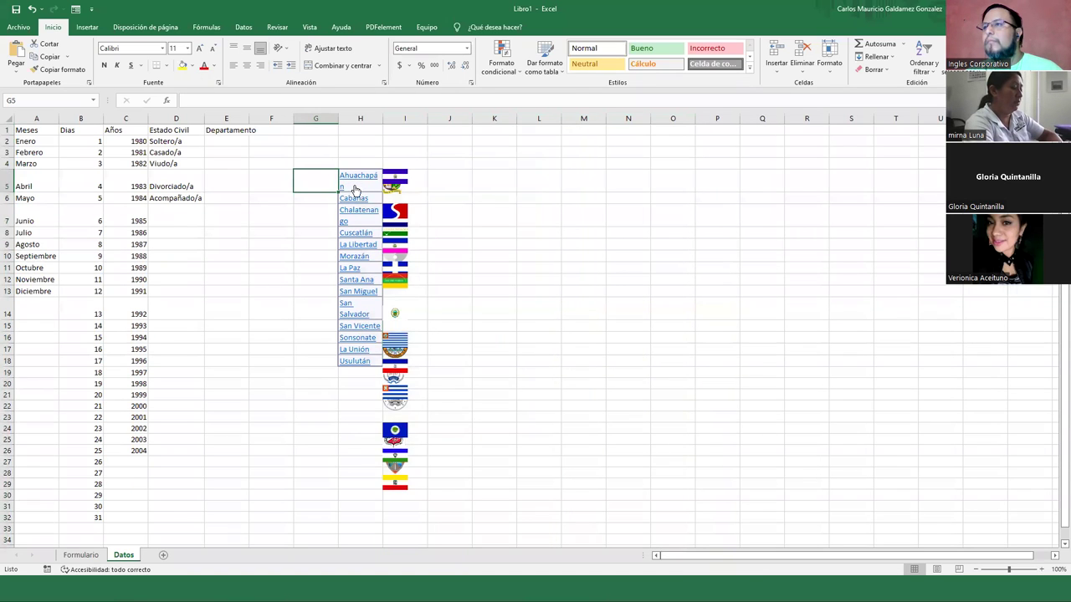
# Move the 14 department names into E2:E15, autofit column E and remove their hyperlinks
pyautogui.press('Right')
pyautogui.hotkey('ctrl', 'shift', 'Down')
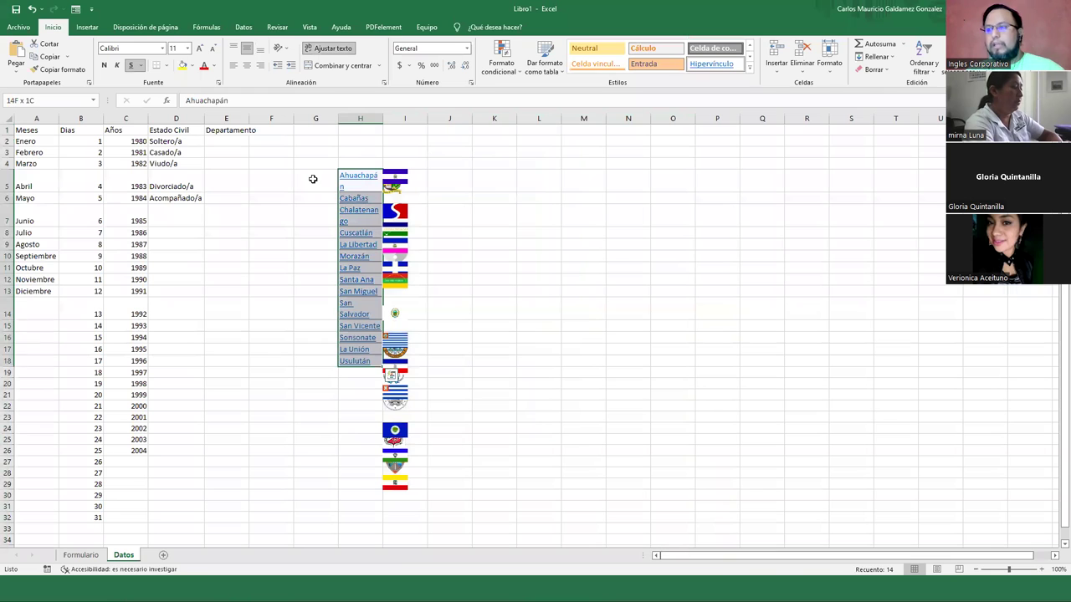
pyautogui.hotkey('ctrl', 'x')
pyautogui.press('Left')
pyautogui.press('Up')
pyautogui.press('Left')
pyautogui.press('Up')
pyautogui.press('Left')
pyautogui.press('Up')
pyautogui.hotkey('ctrl', 'v')
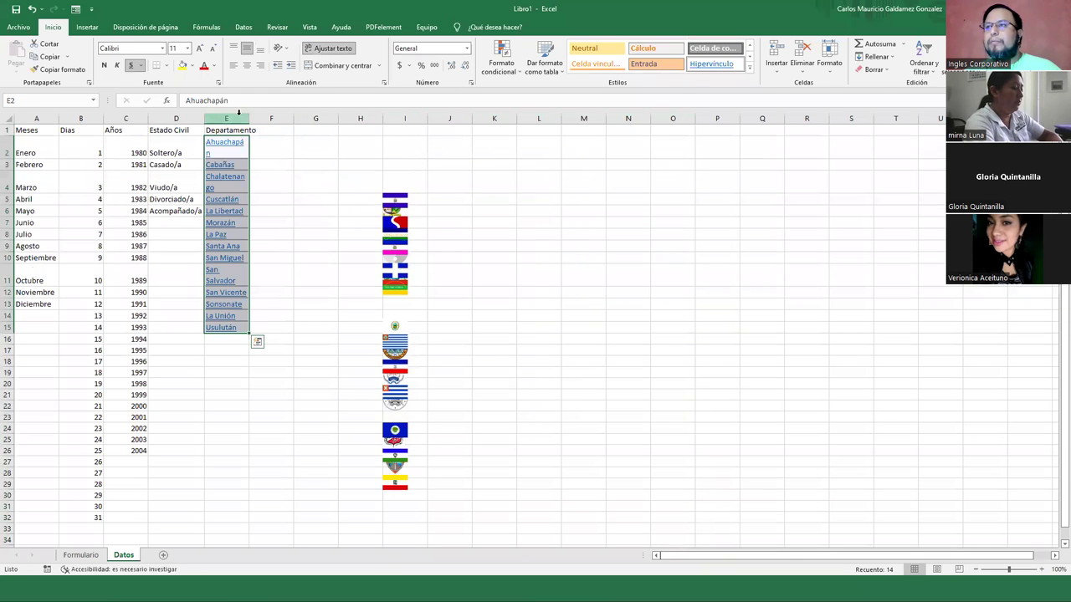
pyautogui.doubleClick(249, 118)
pyautogui.rightClick(246, 156)
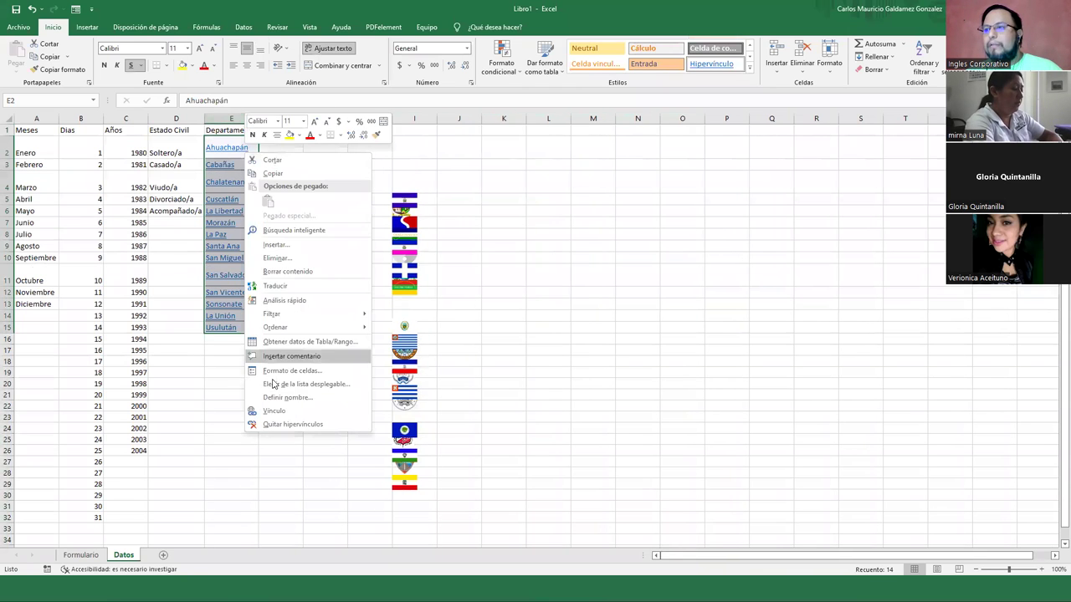
pyautogui.click(282, 423)
pyautogui.click(351, 232)
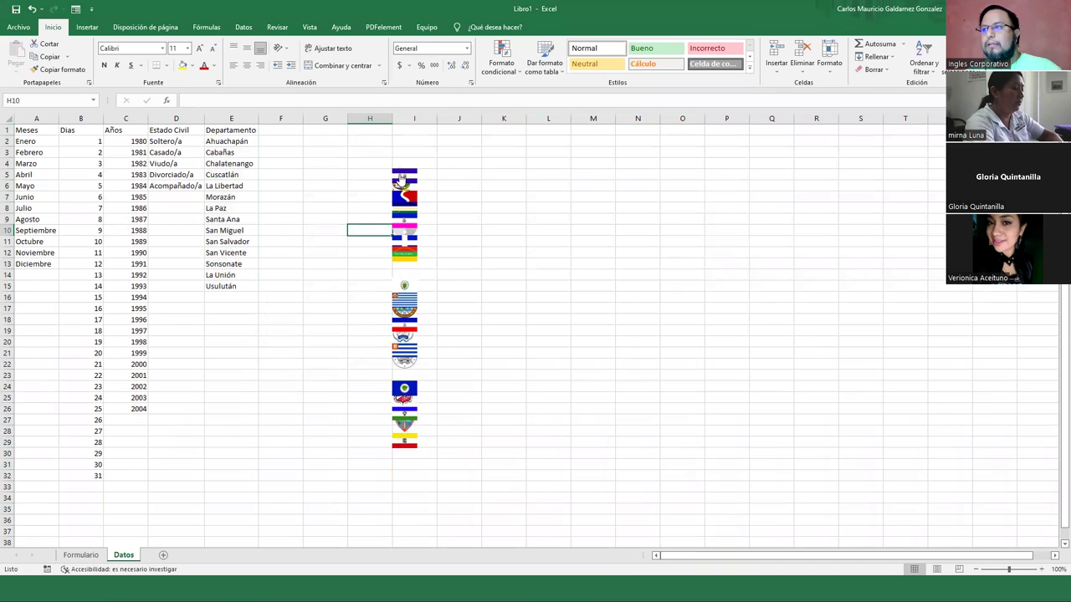
pyautogui.click(402, 178)
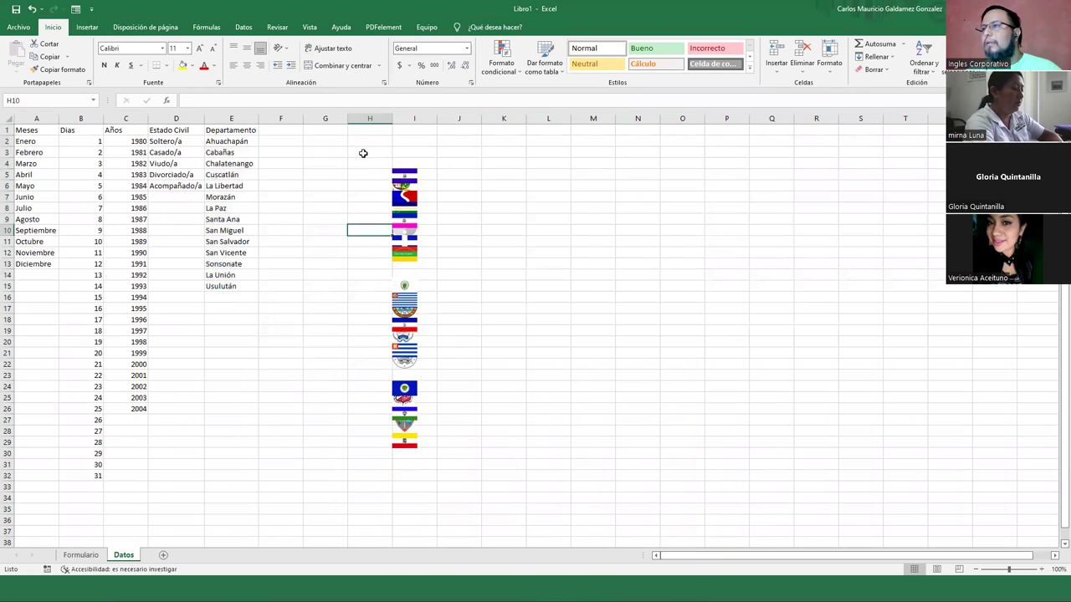
pyautogui.rightClick(400, 178)
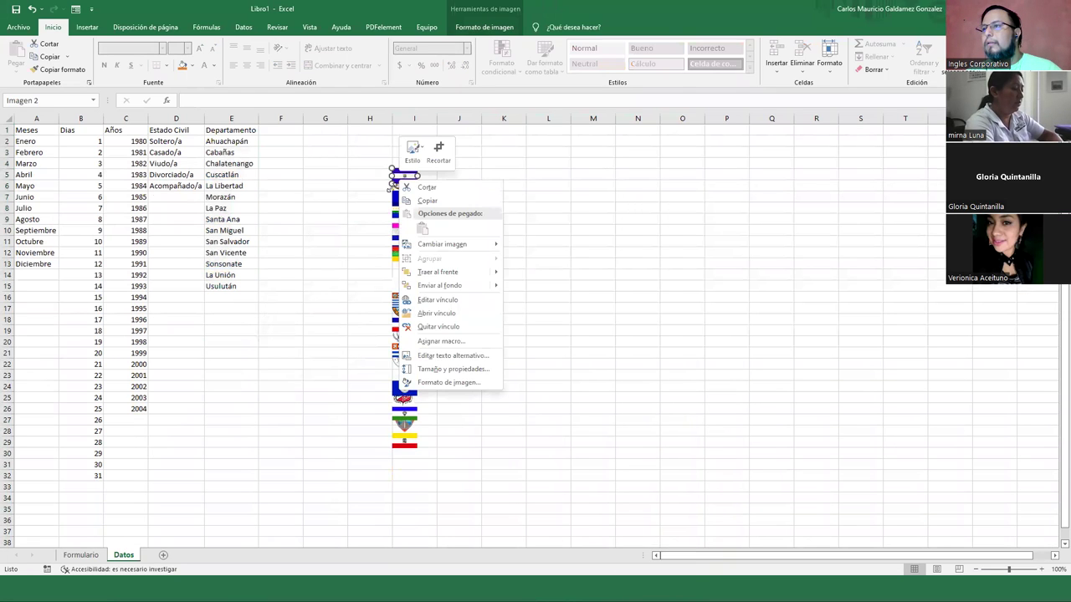
pyautogui.rightClick(393, 192)
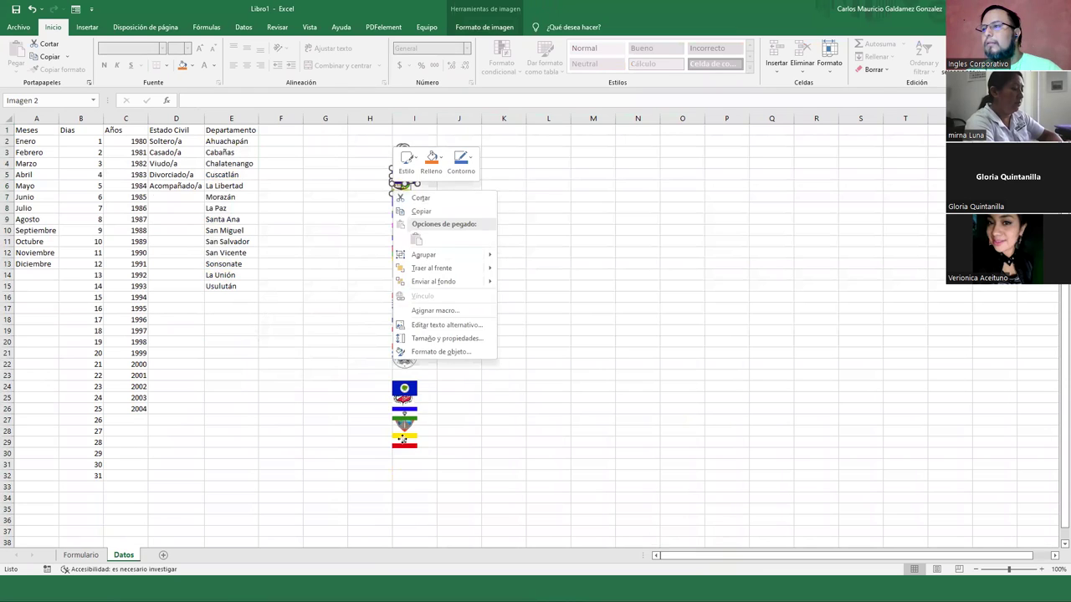
pyautogui.rightClick(394, 269)
pyautogui.rightClick(396, 252)
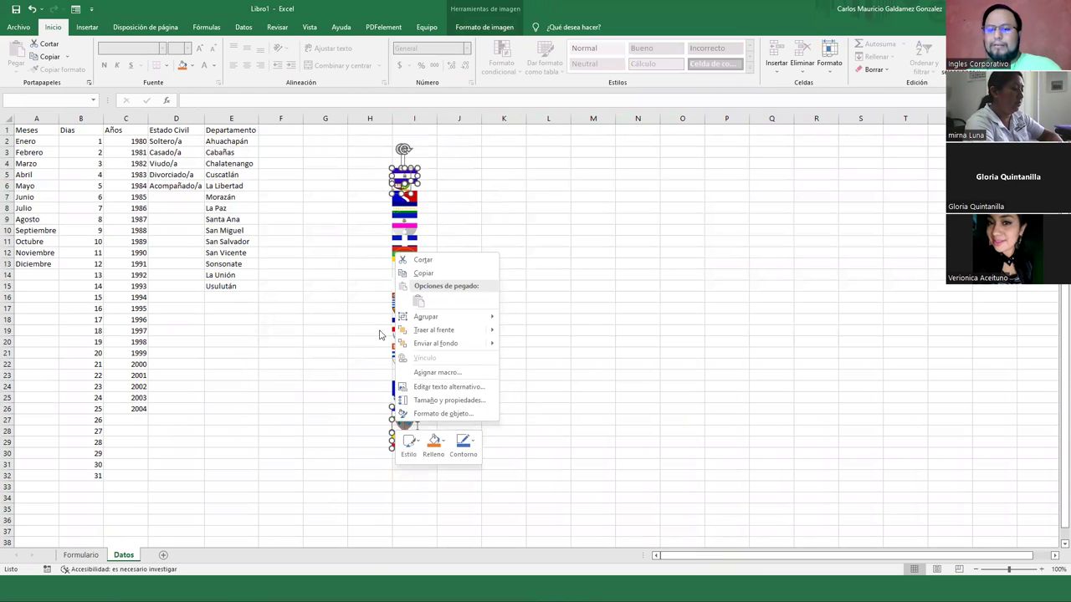
pyautogui.press('Escape')
pyautogui.press('Escape')
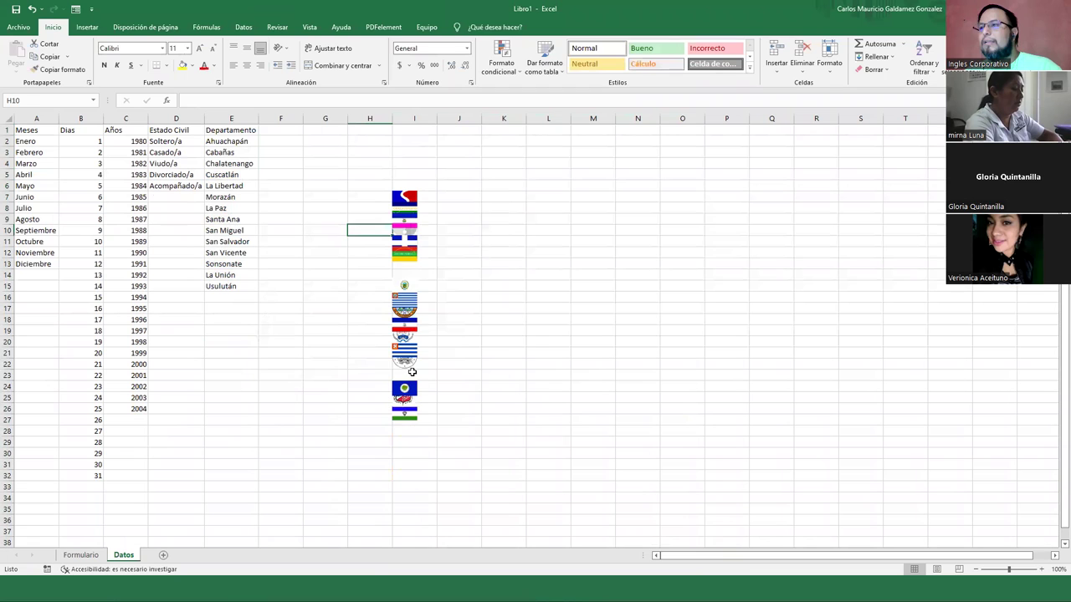
pyautogui.rightClick(404, 417)
pyautogui.press('Escape')
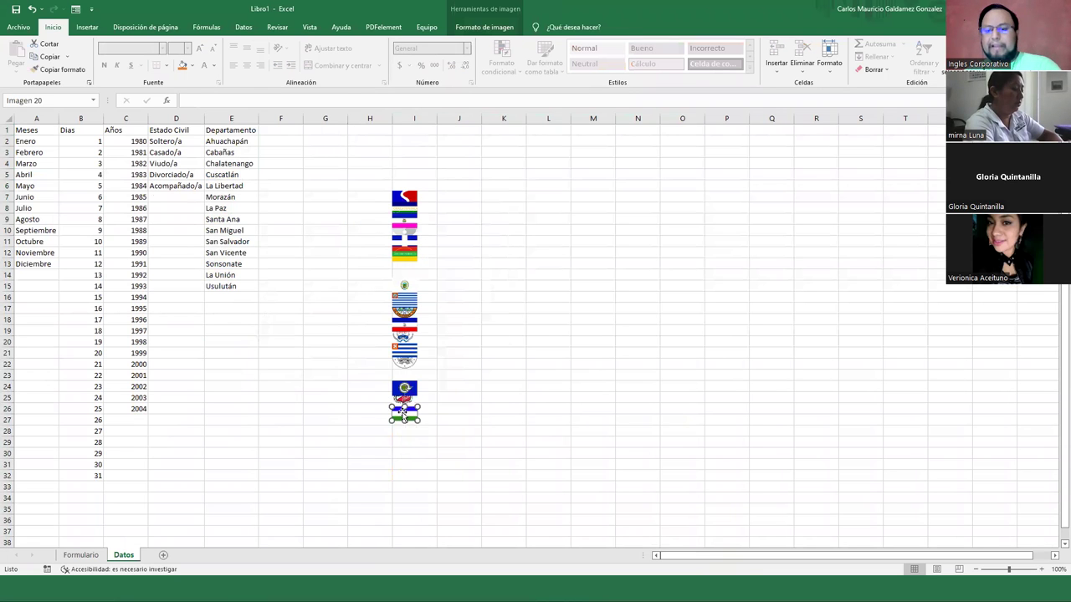
pyautogui.rightClick(404, 409)
pyautogui.click(418, 337)
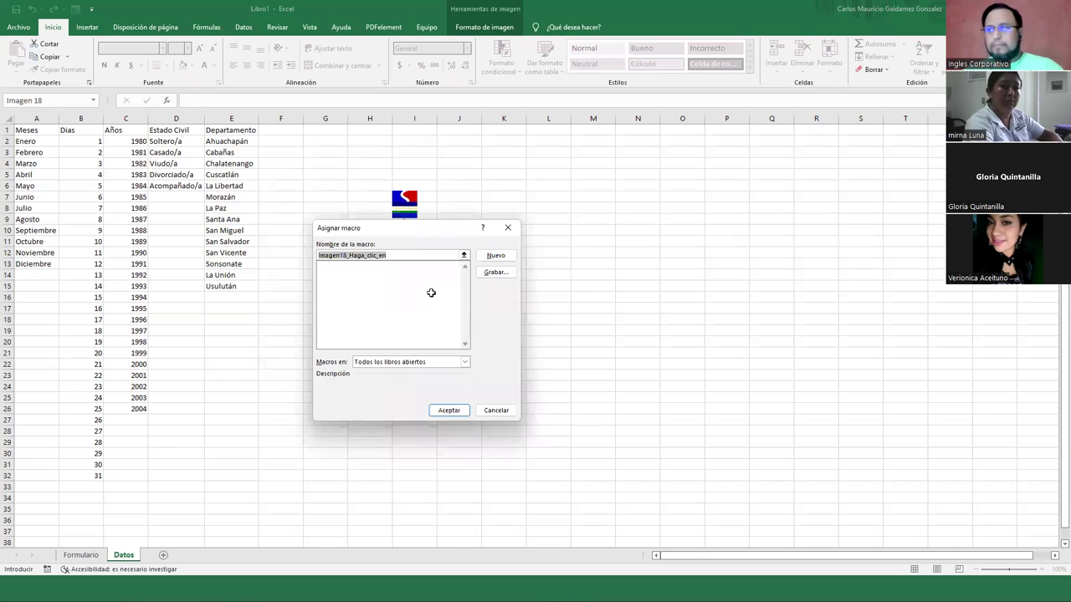
pyautogui.press('Escape')
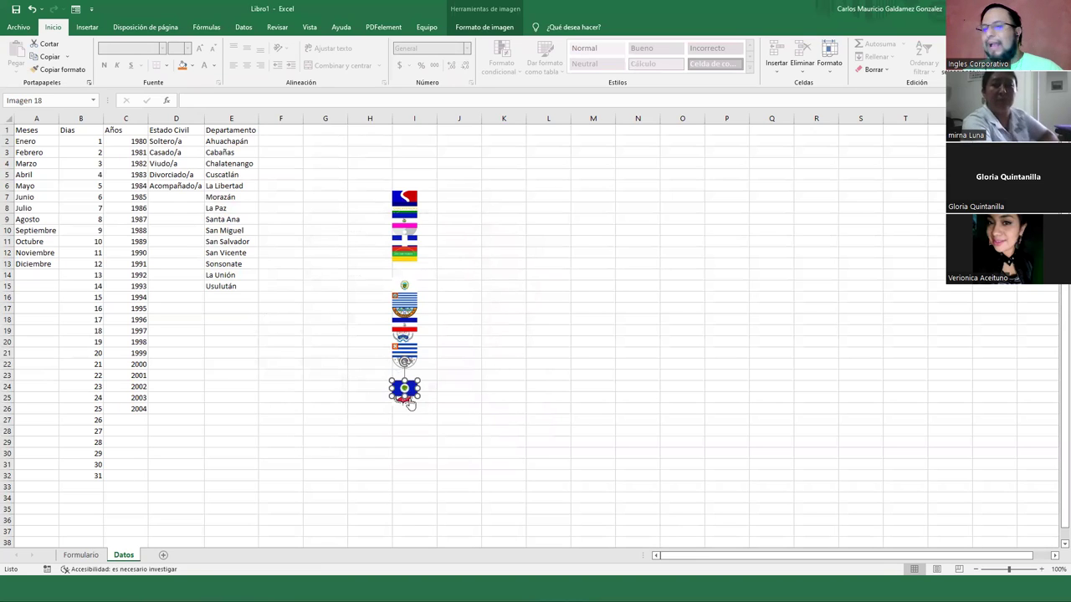
# Select the Wikipedia Departamentos de El Salvador page address in Chrome, then return to Excel
pyautogui.press('Escape')
pyautogui.hotkey('alt', 'Tab')
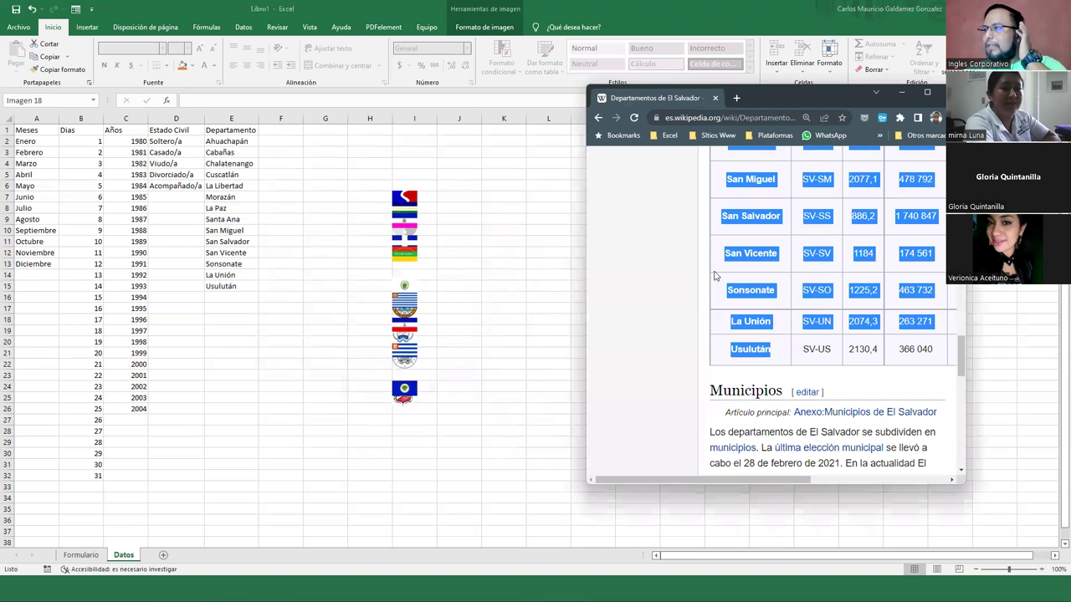
pyautogui.click(725, 290)
pyautogui.scroll(6, 724, 291)
pyautogui.moveTo(712, 258); pyautogui.dragTo(706, 358)
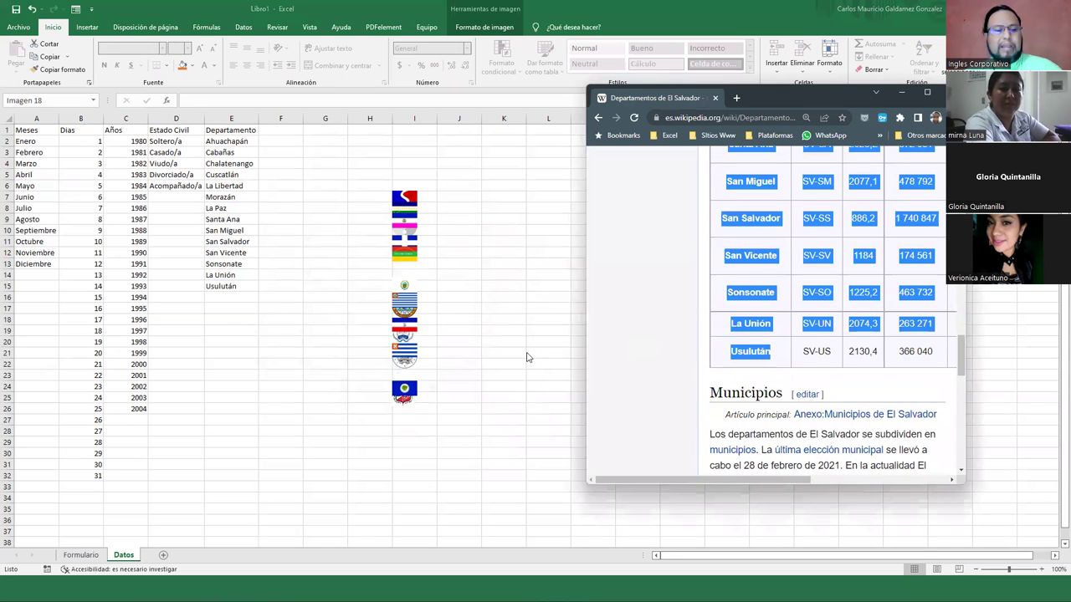
pyautogui.click(724, 119)
pyautogui.hotkey('ctrl', 'c')
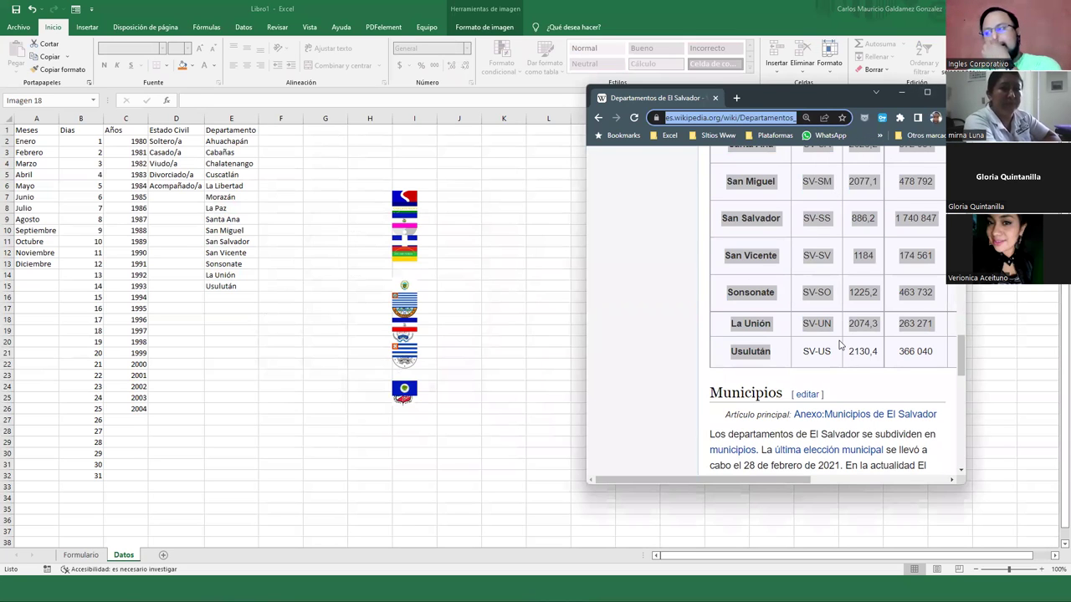
pyautogui.scroll(-3, 841, 343)
pyautogui.scroll(2, 835, 338)
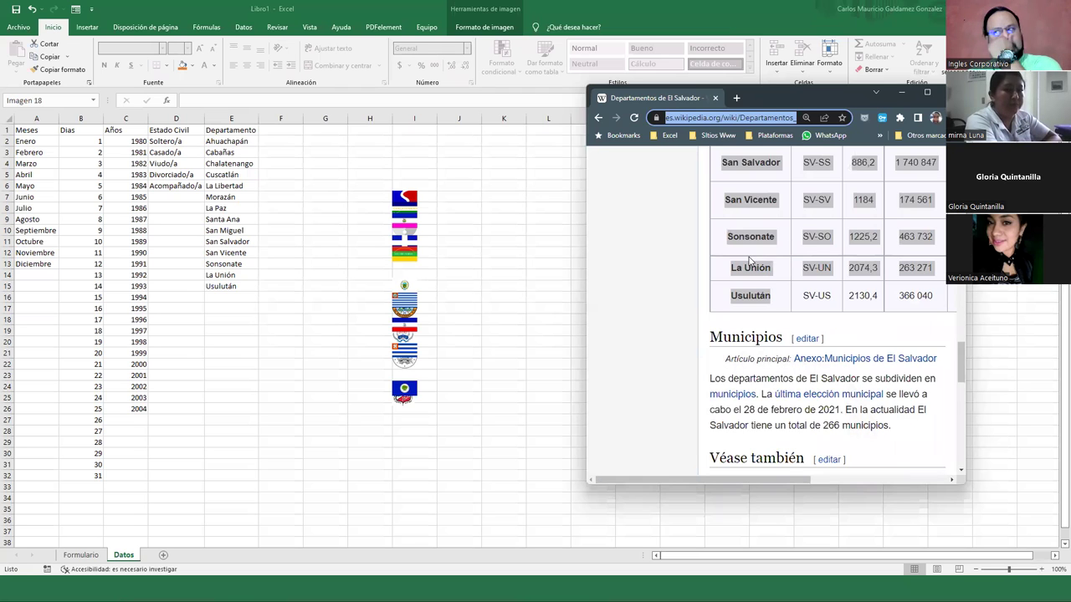
pyautogui.scroll(2, 796, 276)
pyautogui.hotkey('alt', 'Tab')
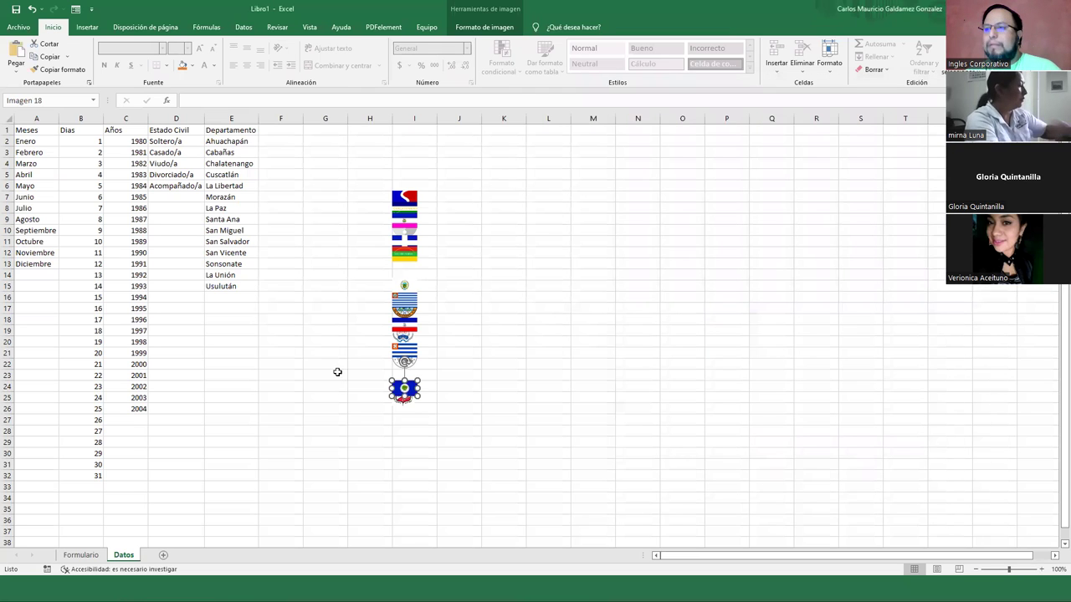
# Add the blank sheet Hoja3 and start a De la web import from the Datos tab
pyautogui.click(165, 555)
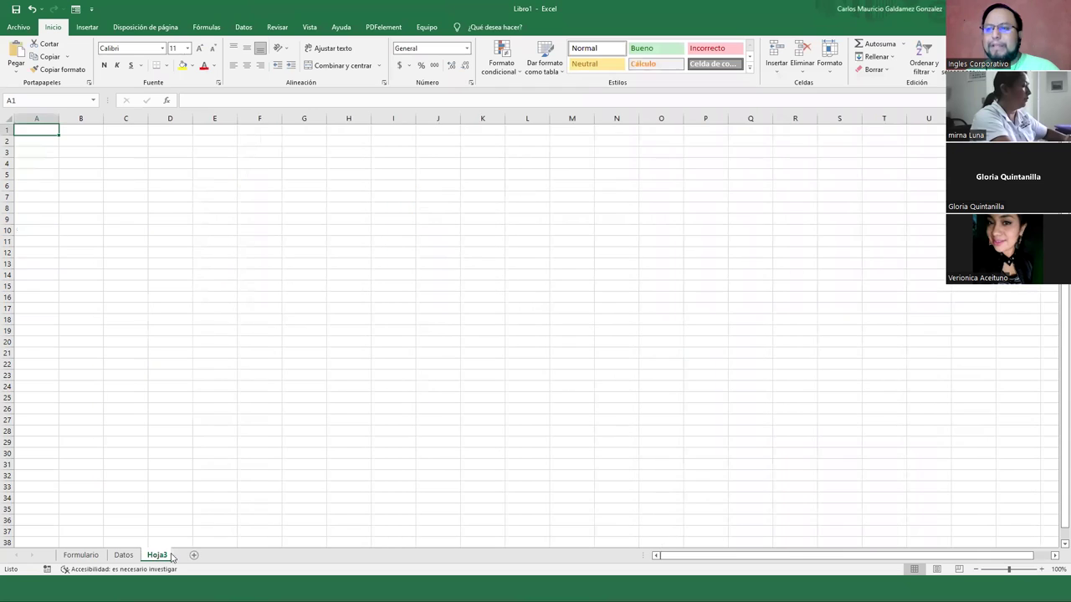
pyautogui.click(85, 29)
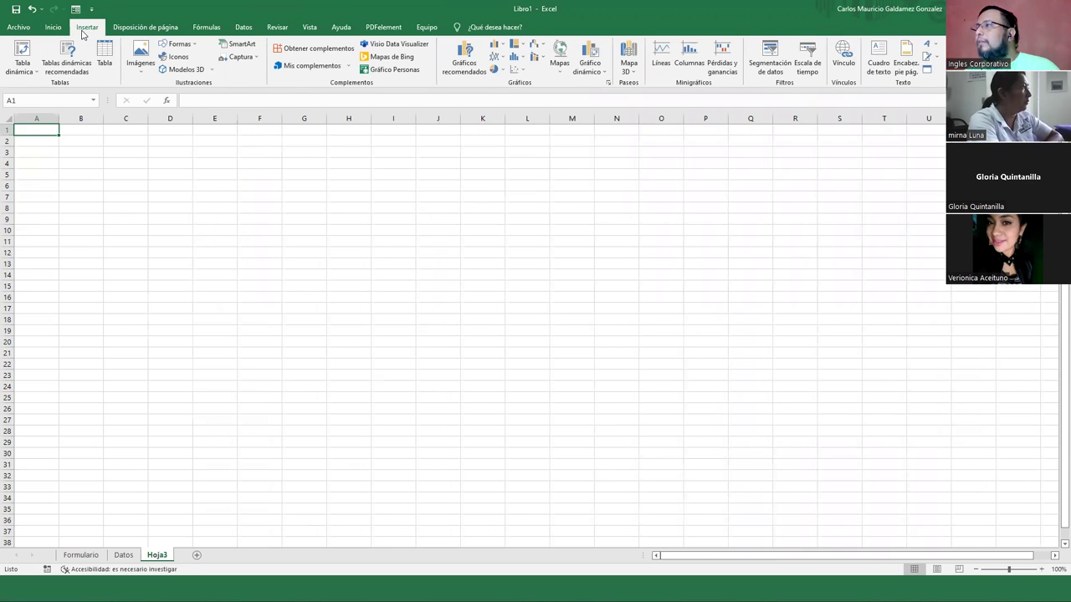
pyautogui.click(241, 27)
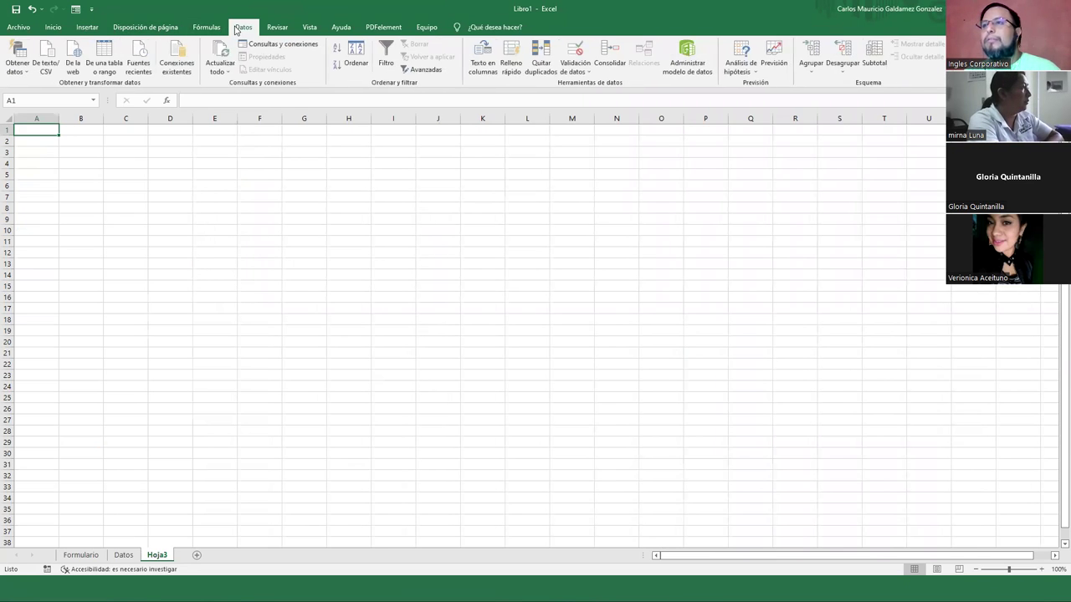
pyautogui.click(72, 65)
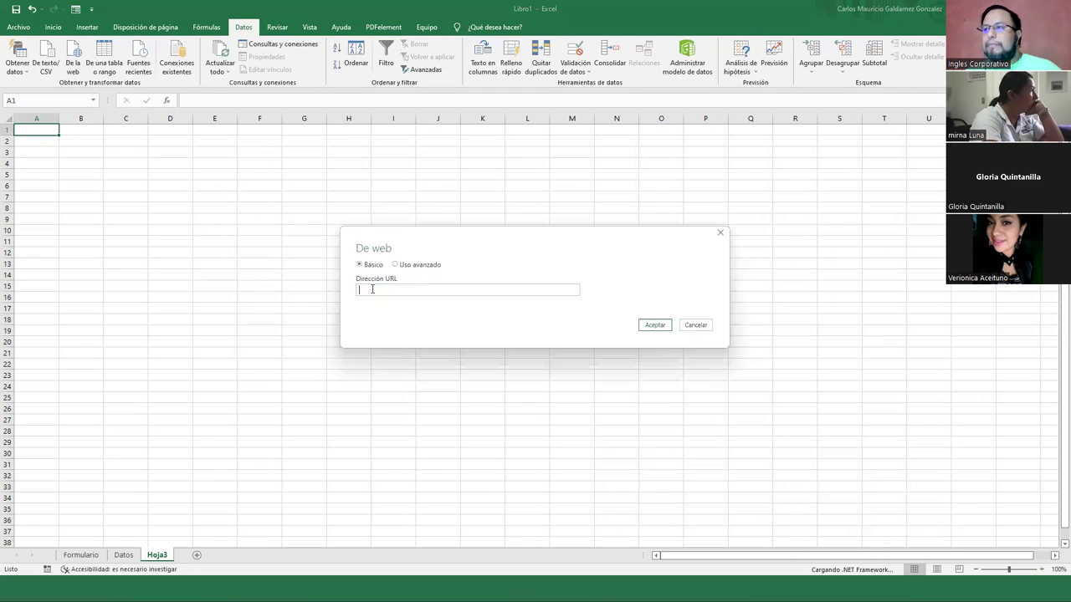
# Paste the Wikipedia URL into De web, review the sign-in options, then cancel the access prompt
pyautogui.hotkey('ctrl', 'v')
pyautogui.click(651, 327)
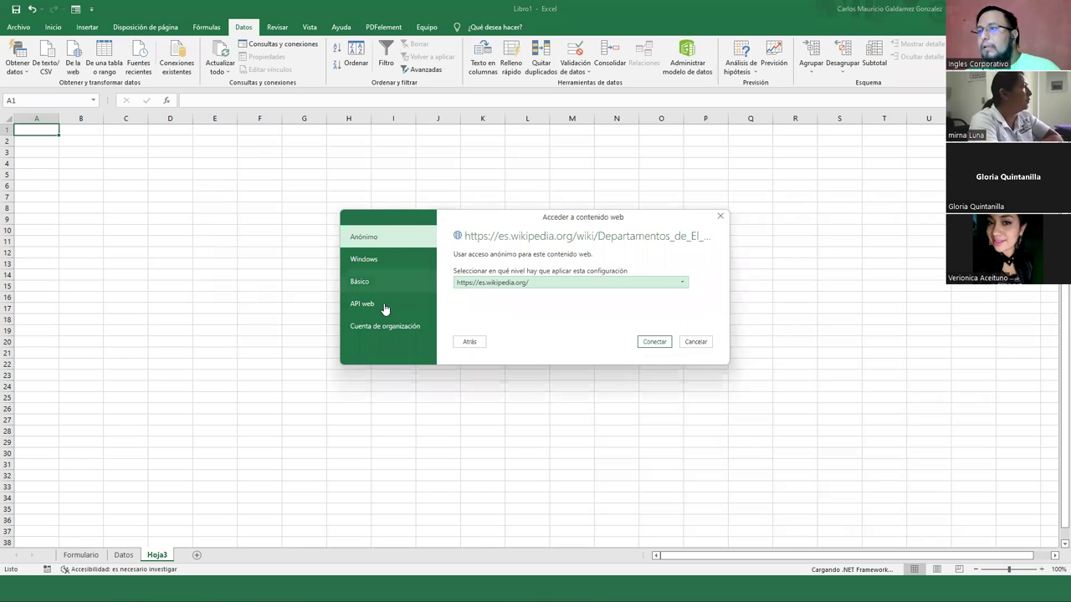
pyautogui.click(375, 261)
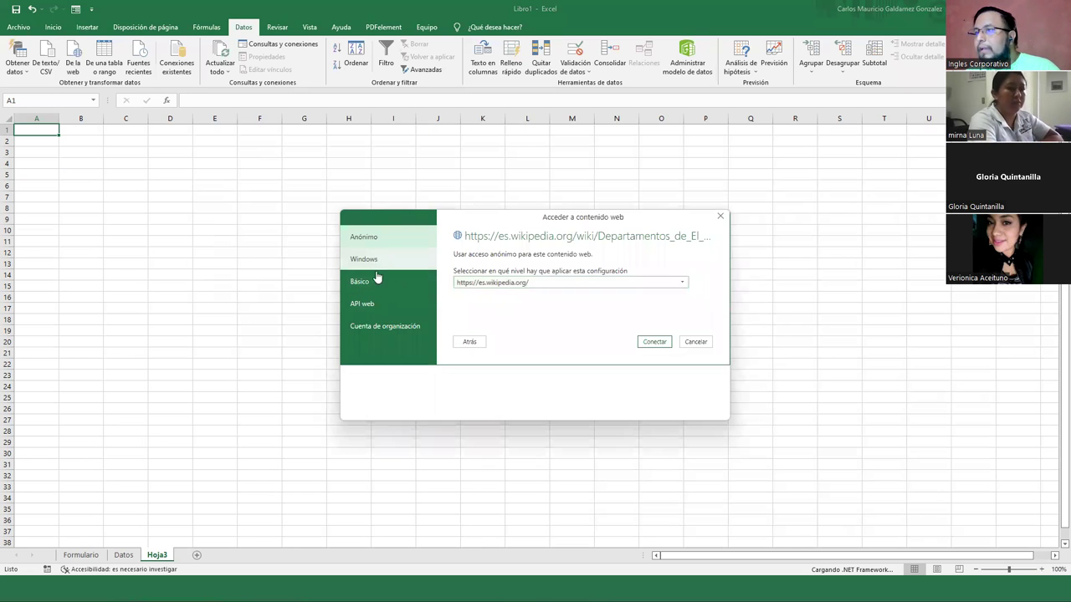
pyautogui.click(362, 282)
pyautogui.click(378, 305)
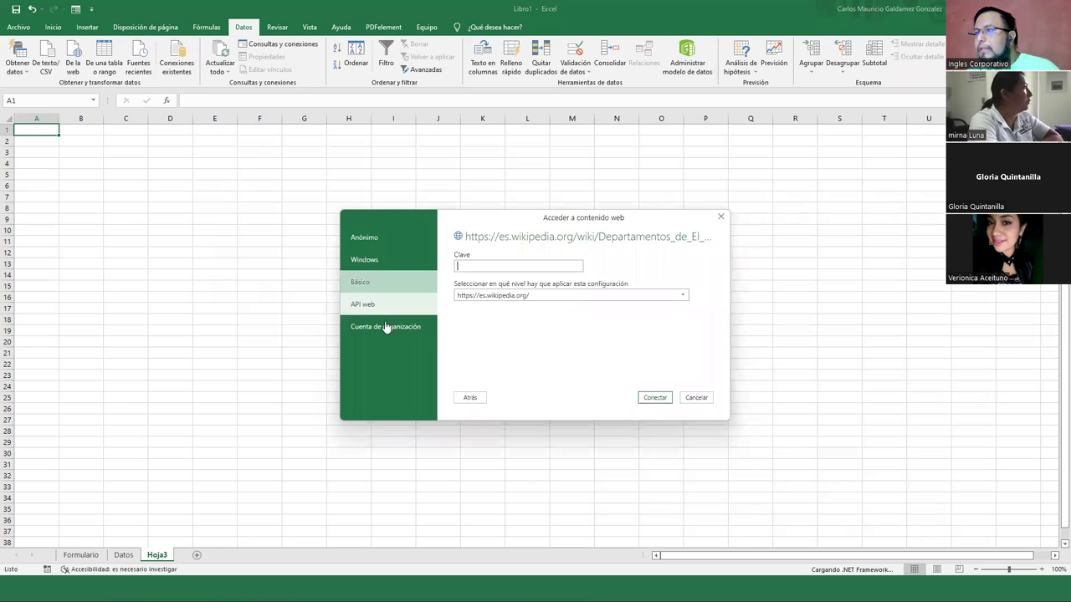
pyautogui.click(401, 327)
pyautogui.click(696, 397)
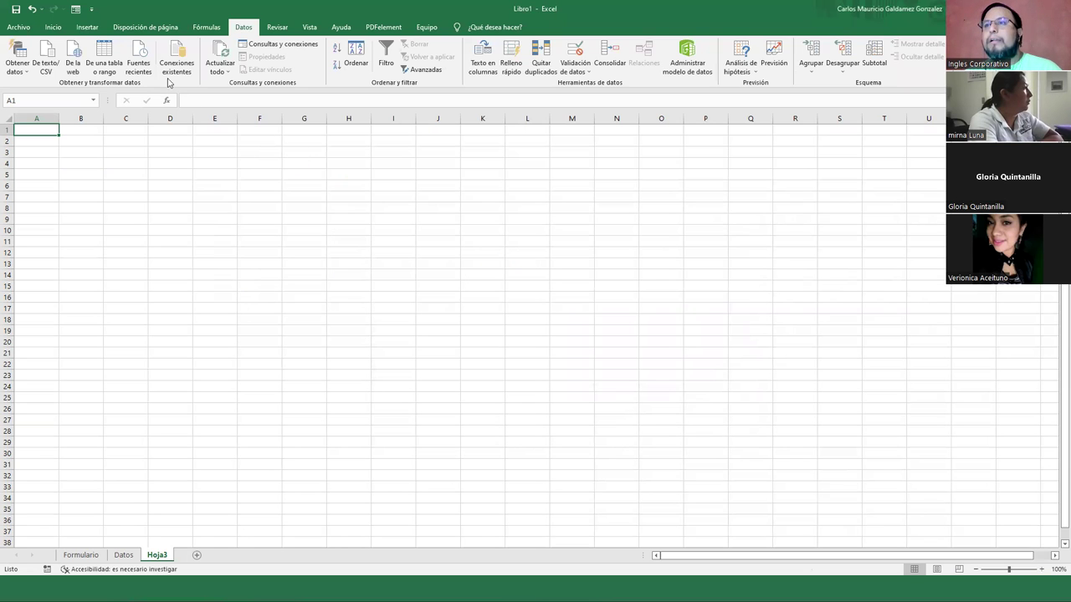
# Browse the other data source options and the Consultas y conexiones pane, then close it
pyautogui.click(106, 55)
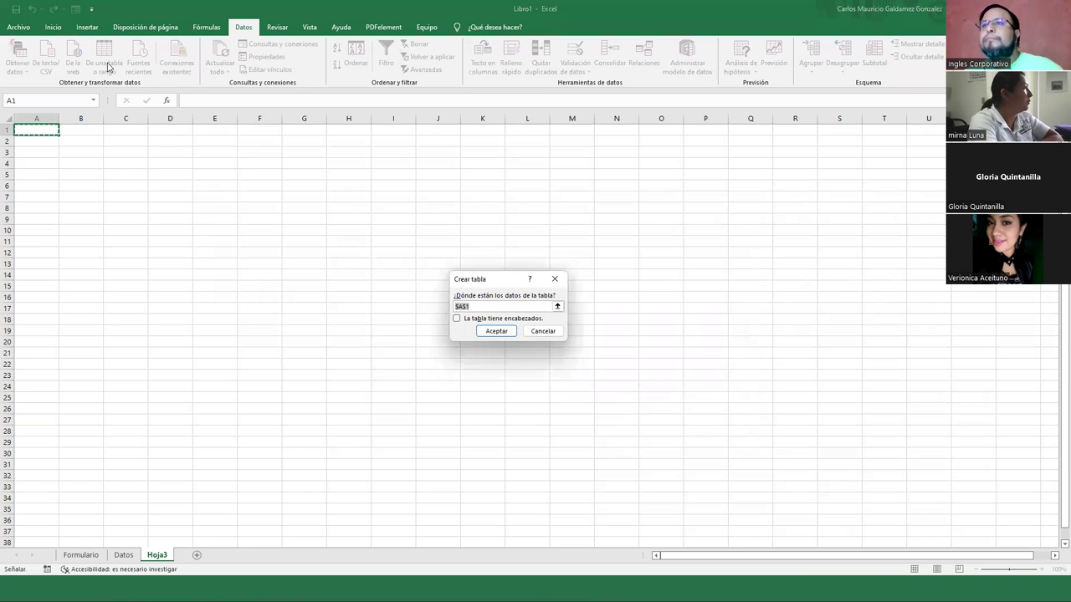
pyautogui.press('Escape')
pyautogui.click(26, 61)
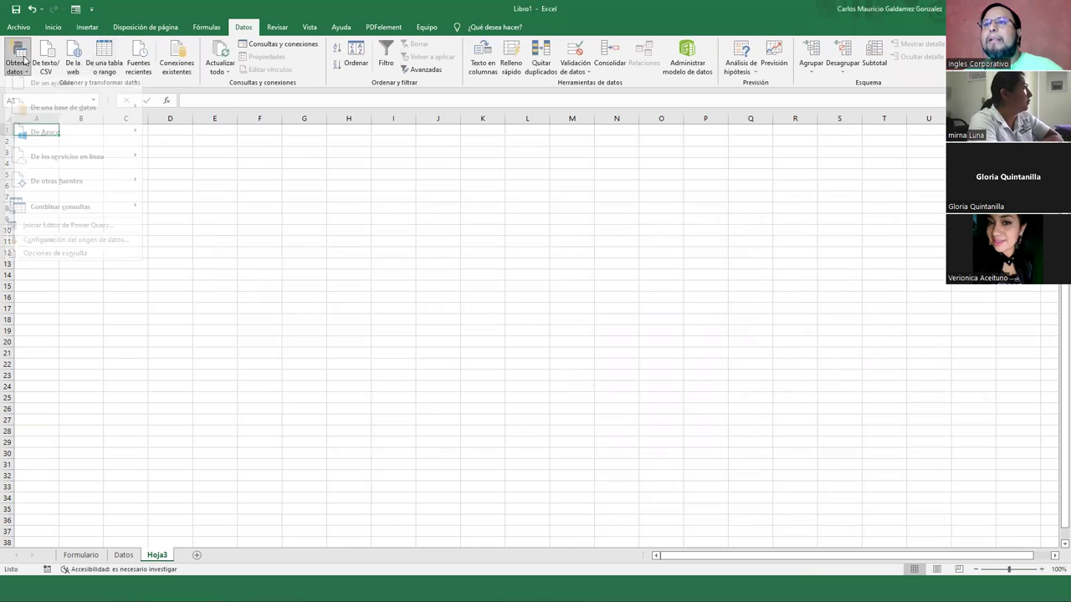
pyautogui.moveTo(72, 120)
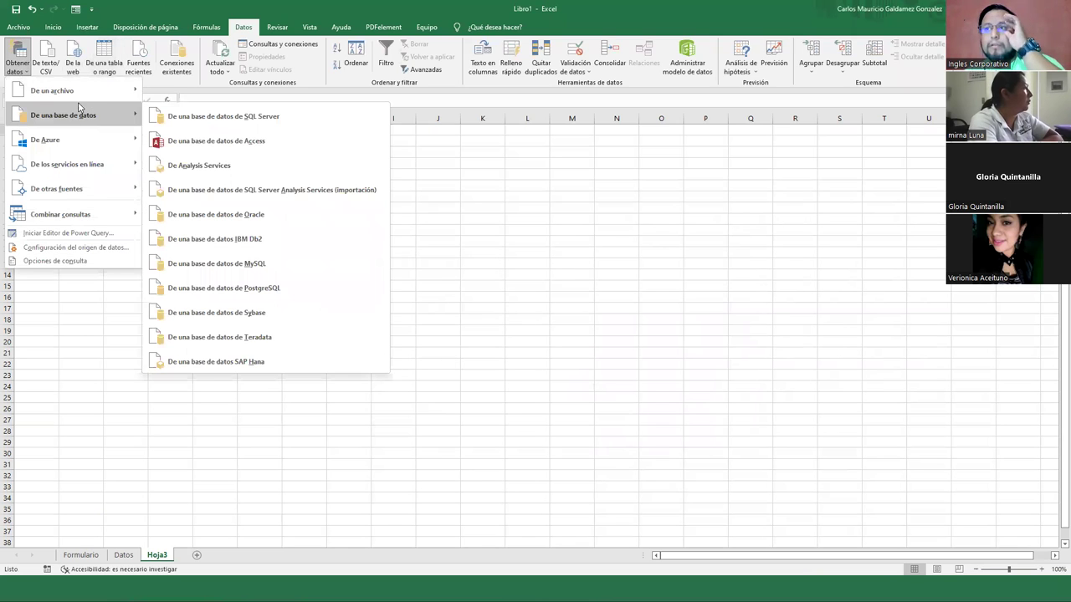
pyautogui.moveTo(81, 94)
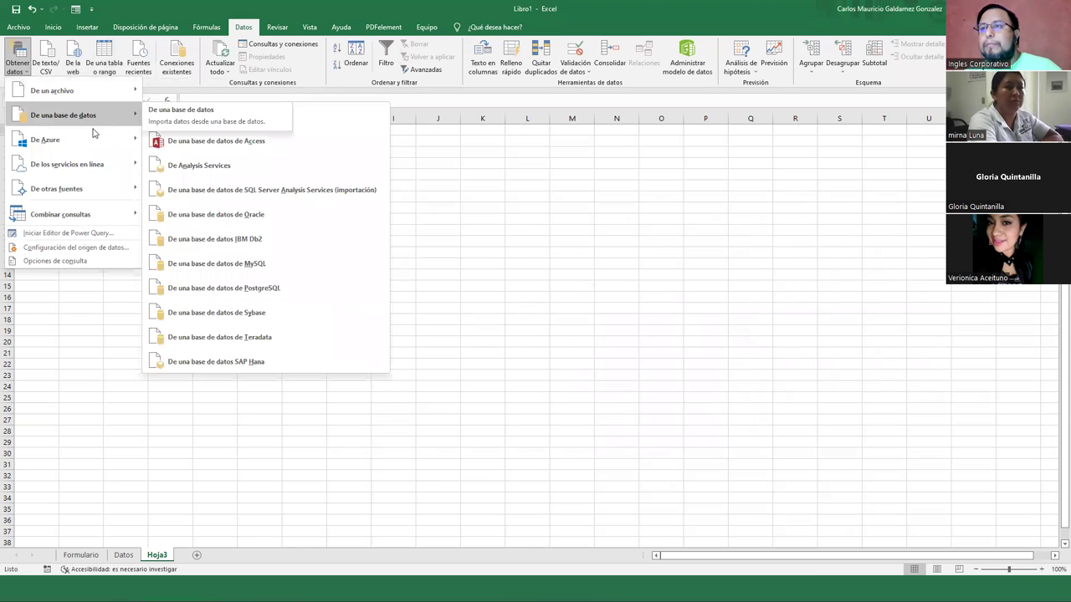
pyautogui.moveTo(94, 139)
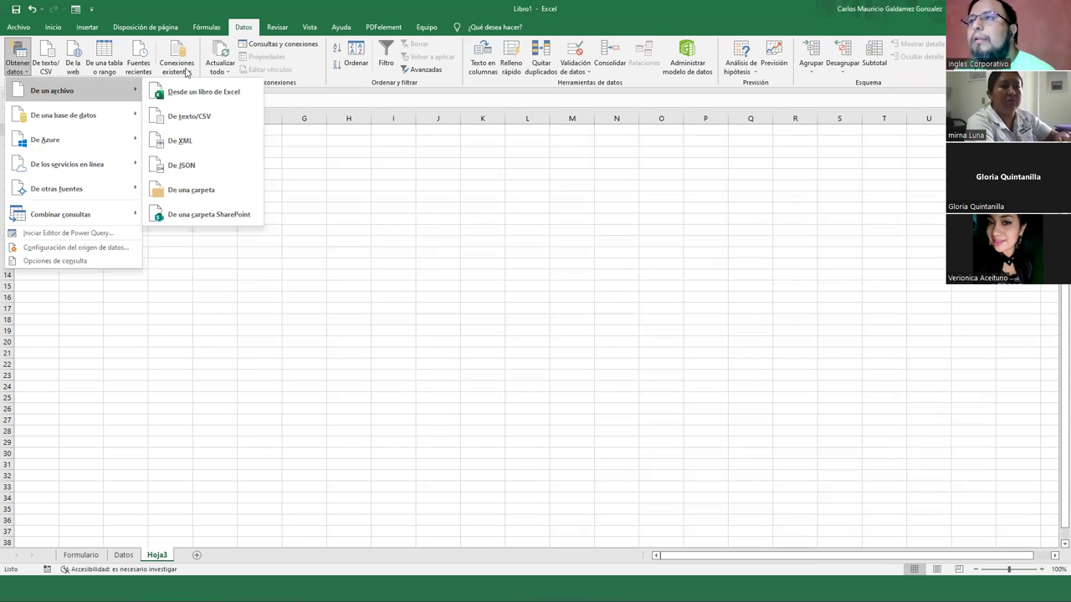
pyautogui.click(265, 48)
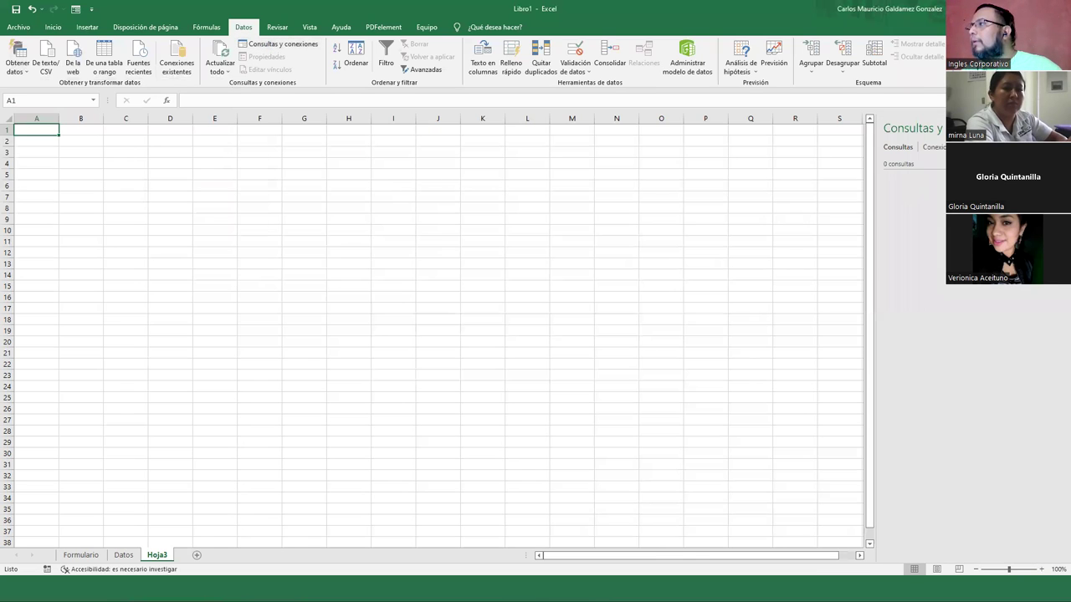
pyautogui.click(1057, 128)
# Re-import the Wikipedia URL via the advanced web options and connect with Anónimo access
pyautogui.click(75, 65)
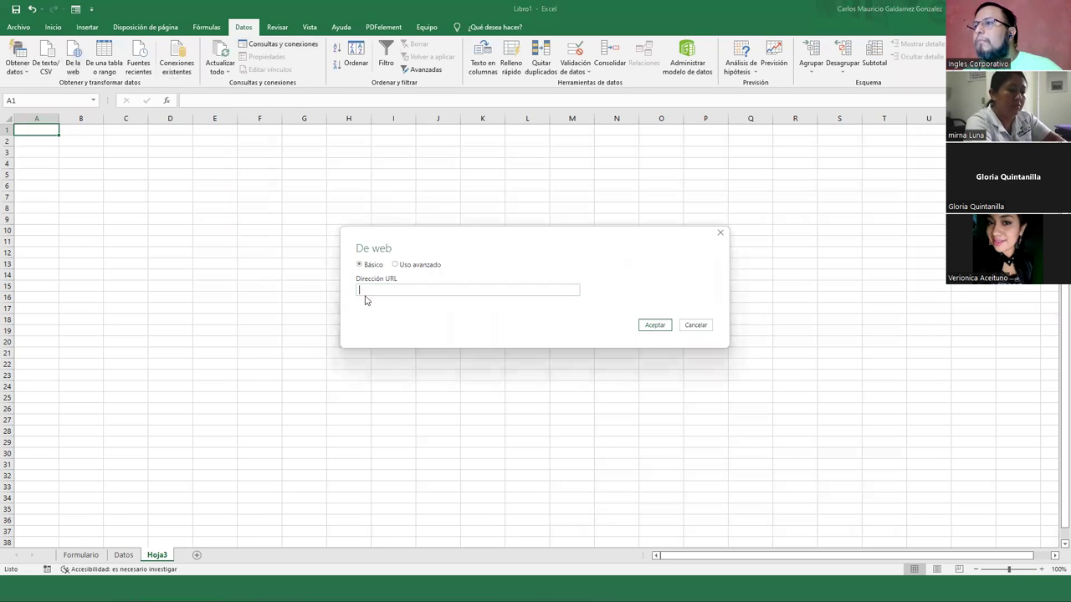
pyautogui.hotkey('ctrl', 'v')
pyautogui.click(395, 265)
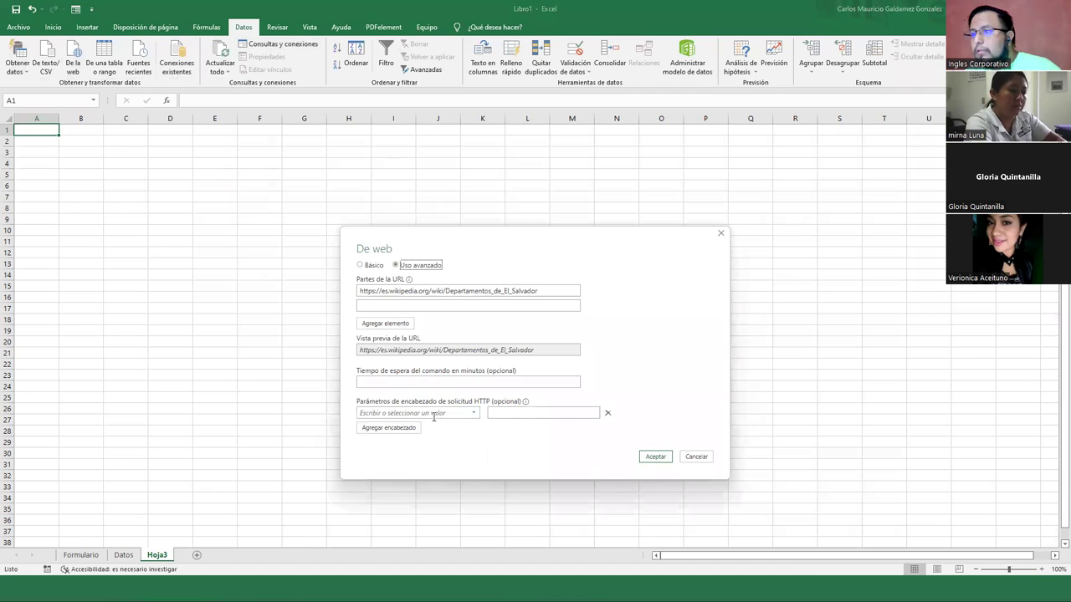
pyautogui.click(473, 413)
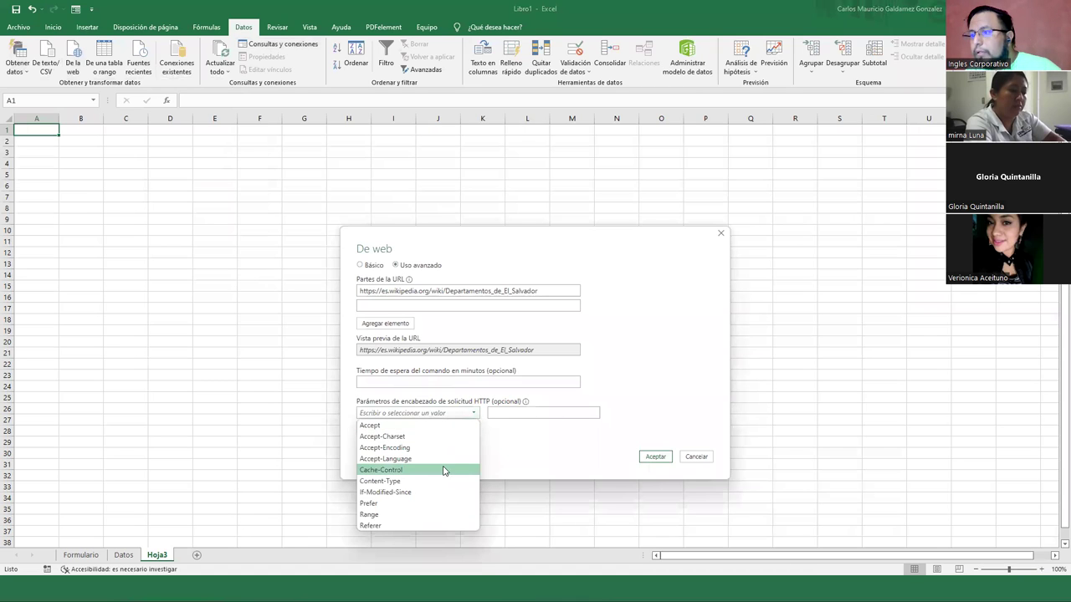
pyautogui.click(646, 461)
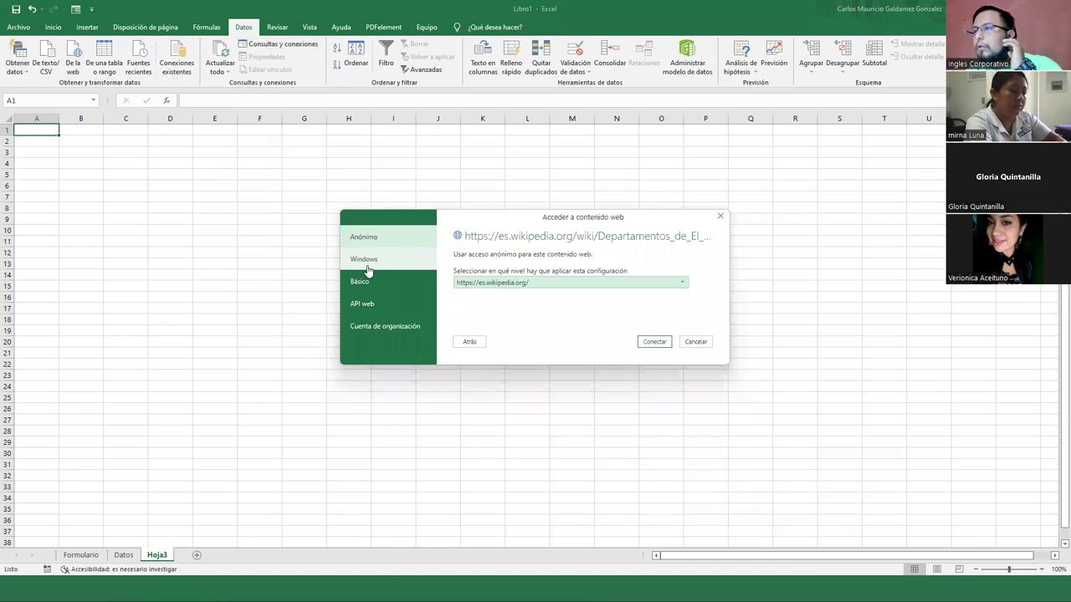
pyautogui.click(647, 343)
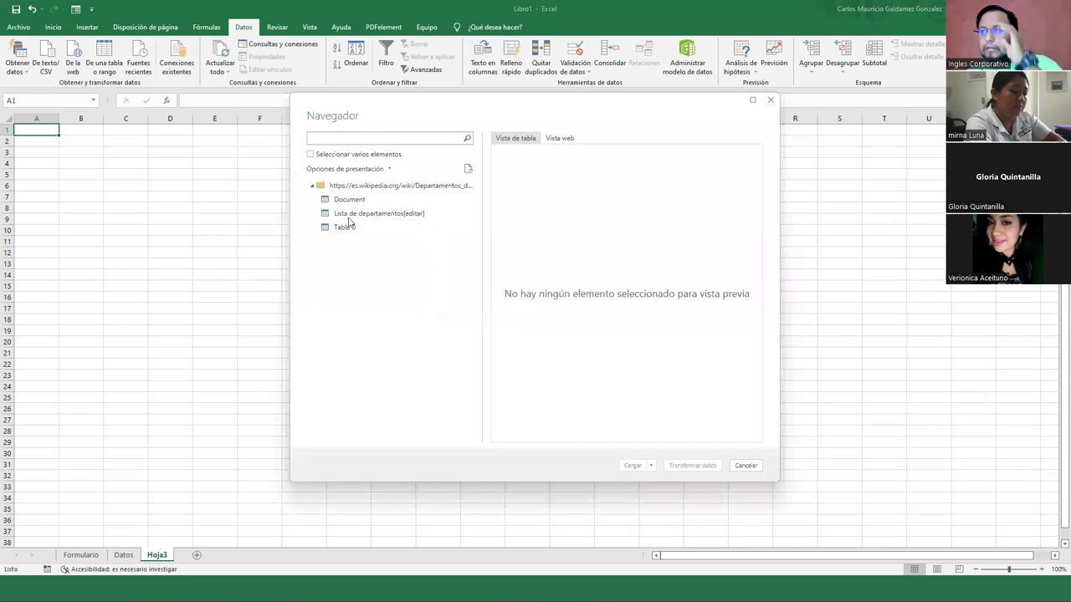
# Close the Navegador and restart the web import with the pasted Wikipedia URL
pyautogui.press('Down')
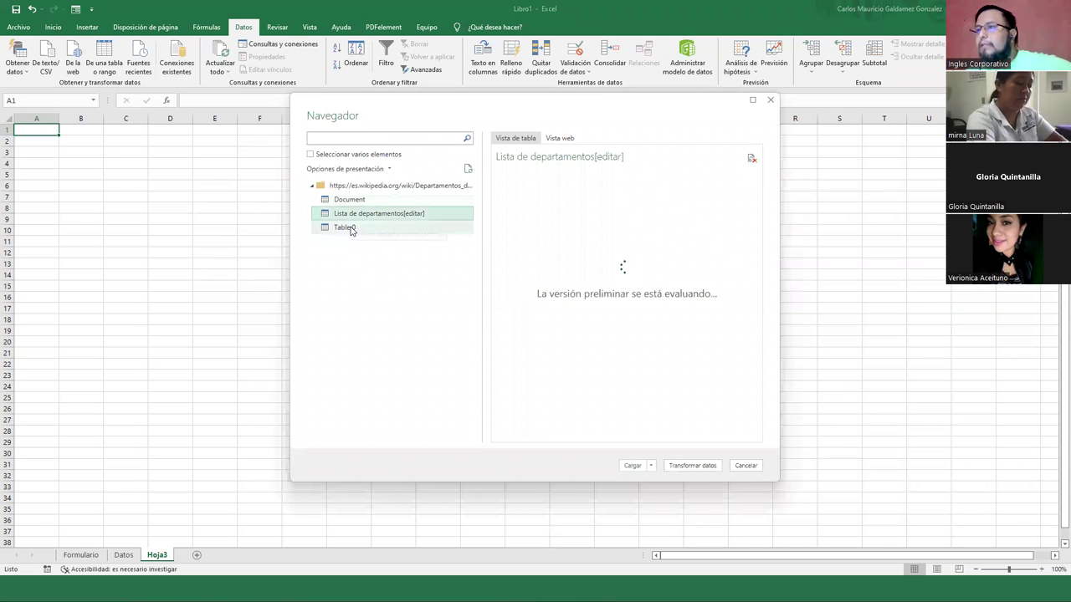
pyautogui.click(745, 466)
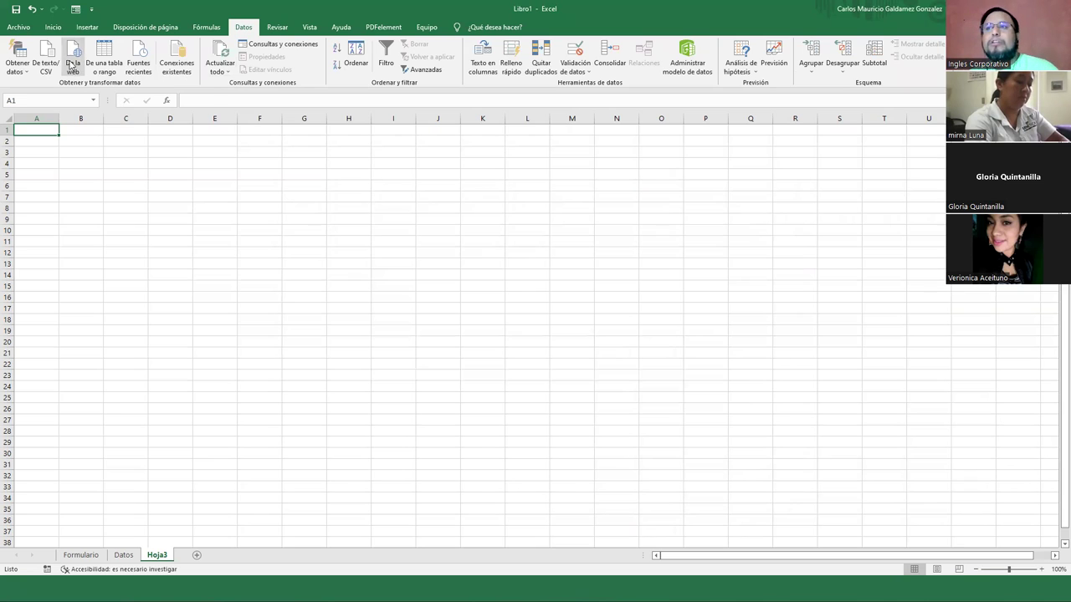
pyautogui.click(72, 65)
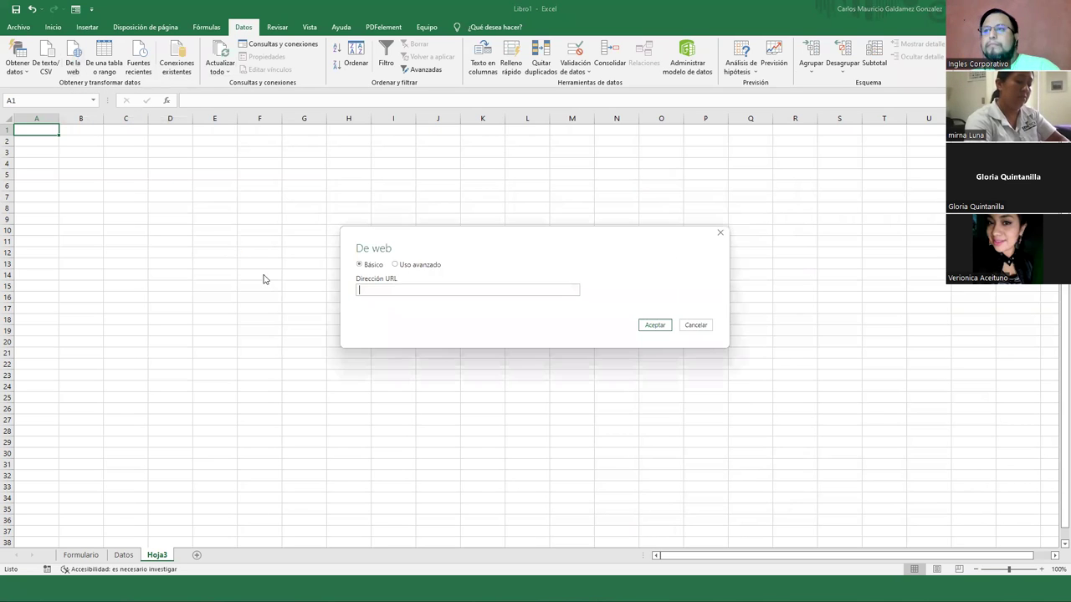
pyautogui.click(383, 287)
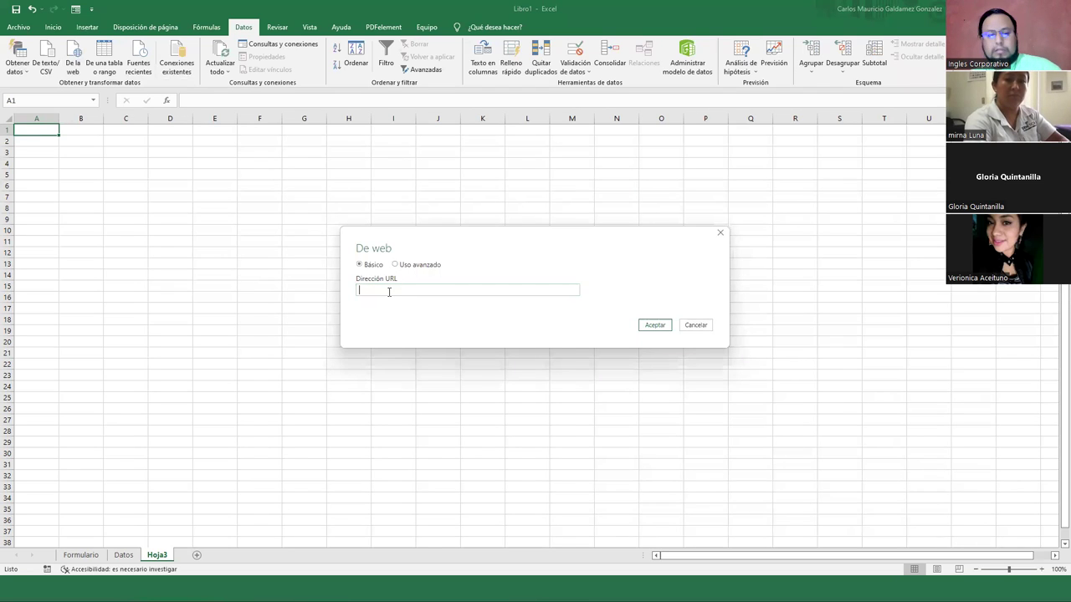
pyautogui.write('https://es.wikipedia.org/wiki/Departamentos_de_El_Salvador')
pyautogui.click(651, 325)
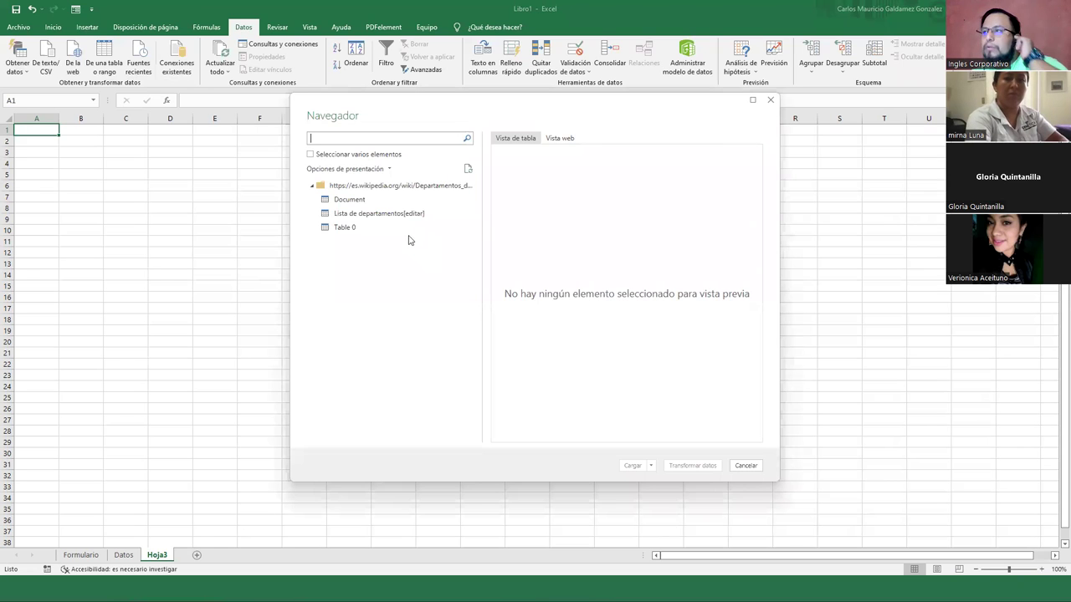
# Preview Document, Table 0 and Lista de departamentos[editar], leaving the department list selected
pyautogui.click(358, 202)
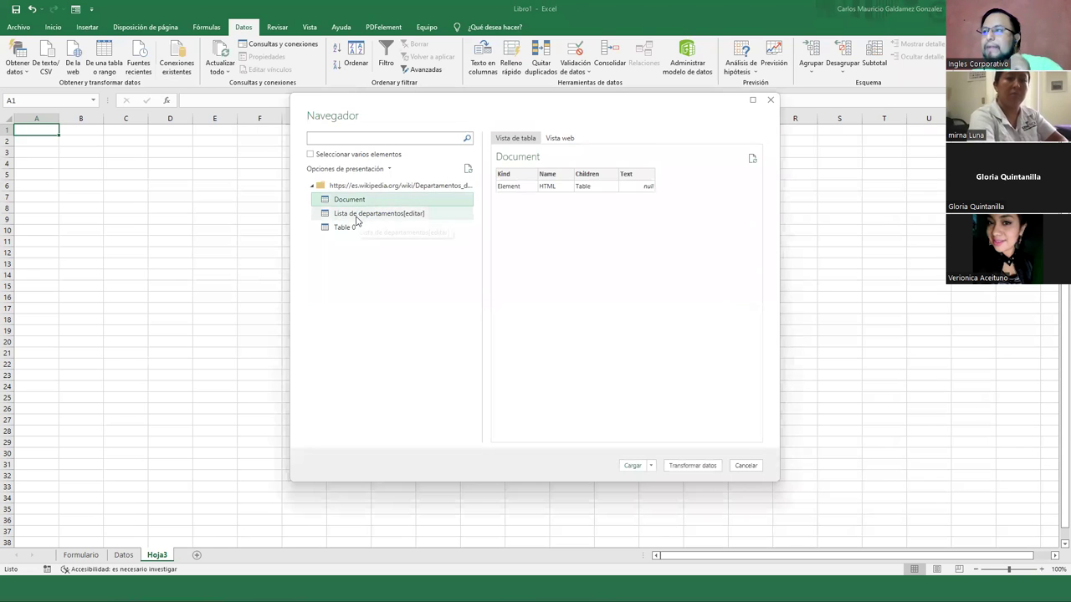
pyautogui.click(358, 214)
pyautogui.click(351, 228)
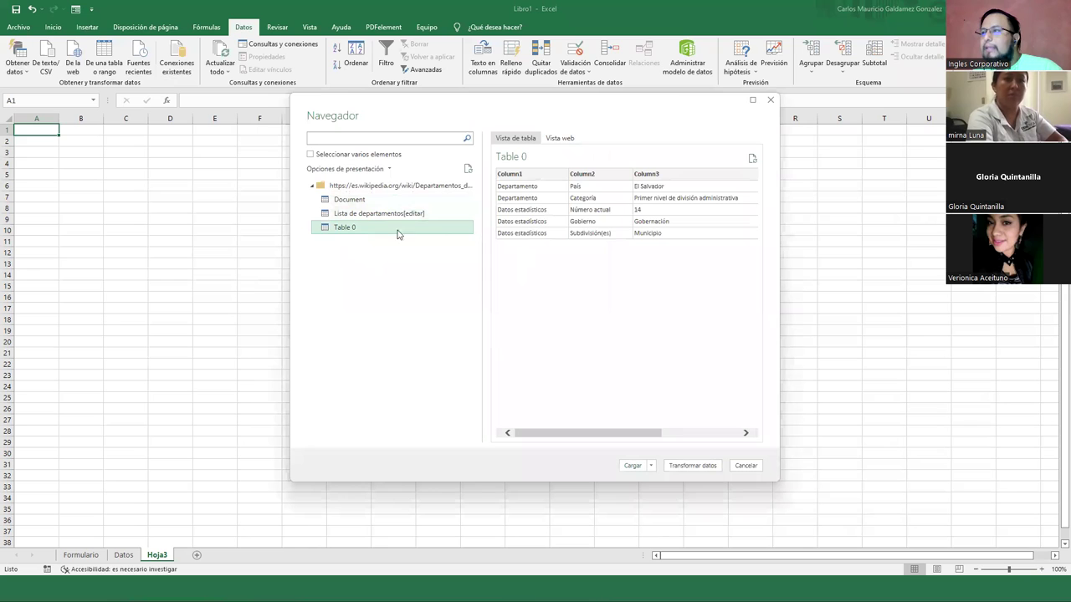
pyautogui.click(354, 216)
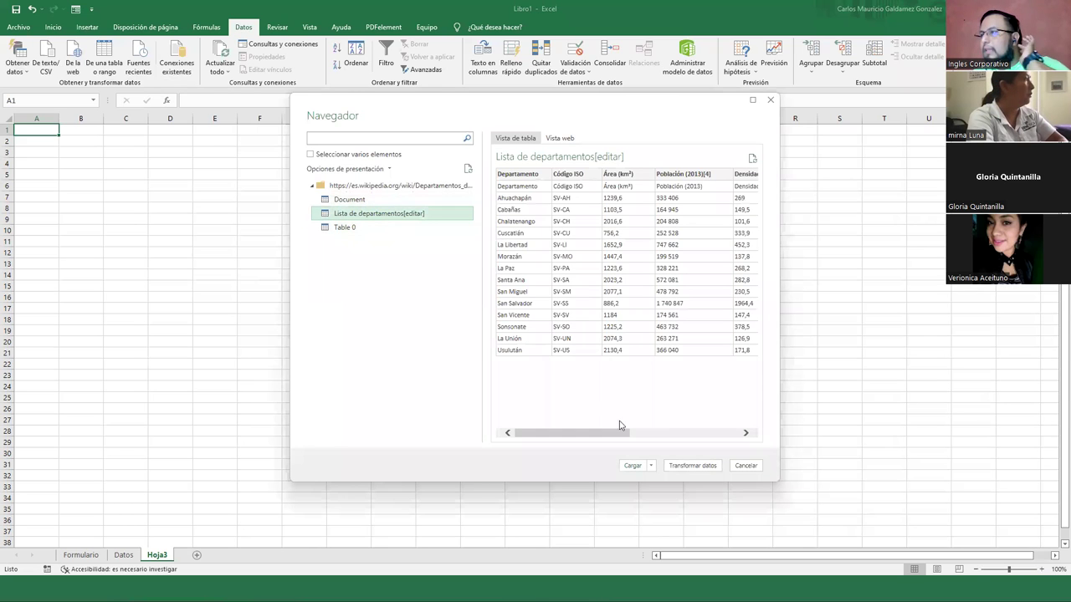
# Load the department table into a new sheet and copy the names in A3:A16
pyautogui.click(633, 466)
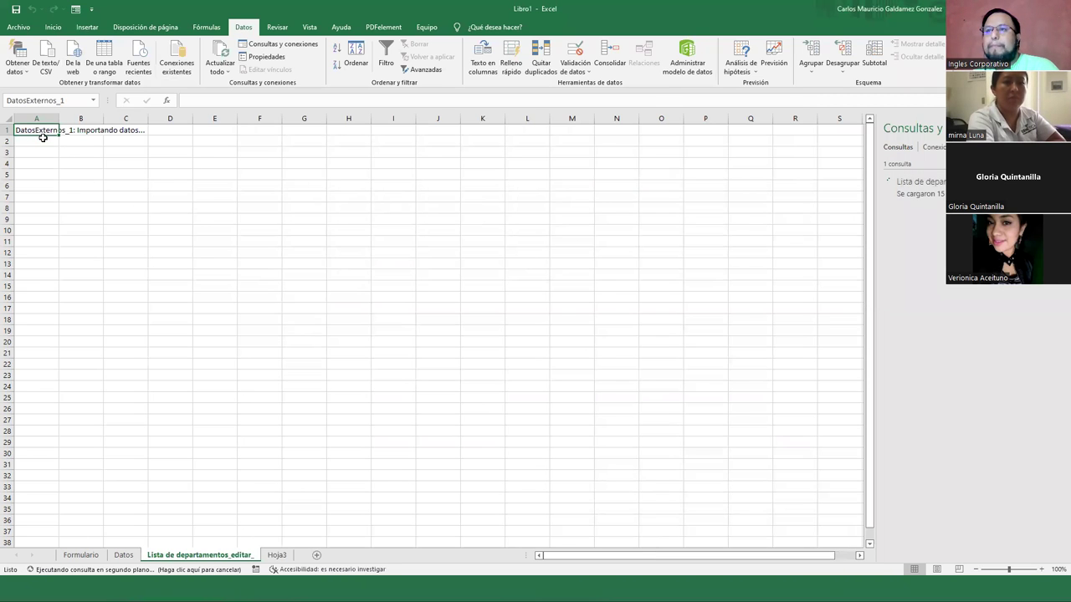
pyautogui.moveTo(47, 152); pyautogui.dragTo(44, 297)
pyautogui.hotkey('ctrl', 'c')
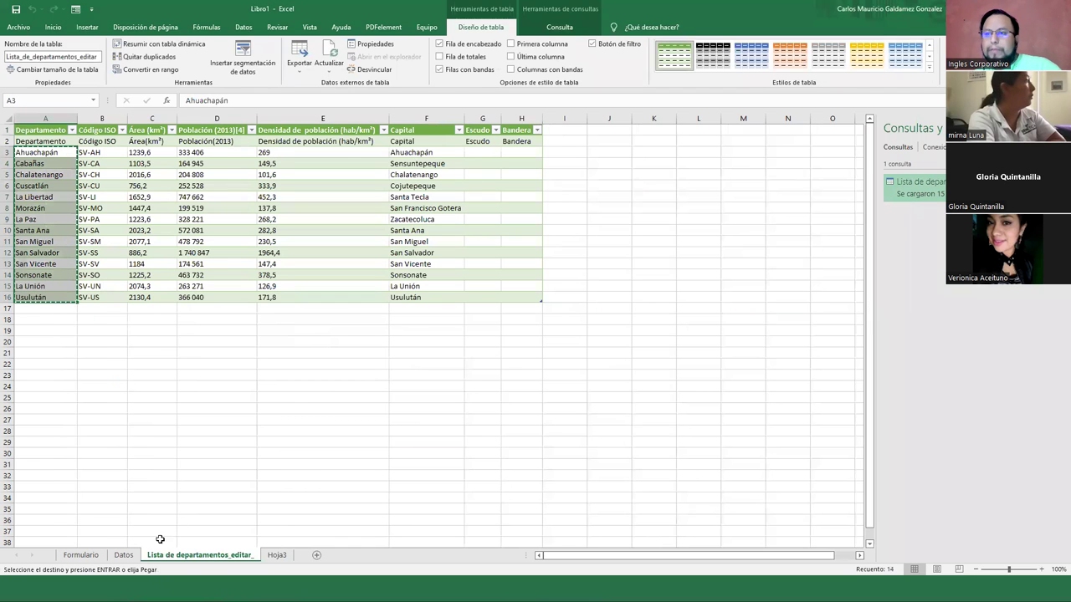
# Paste the department names into cell E2 of the Datos sheet
pyautogui.click(126, 556)
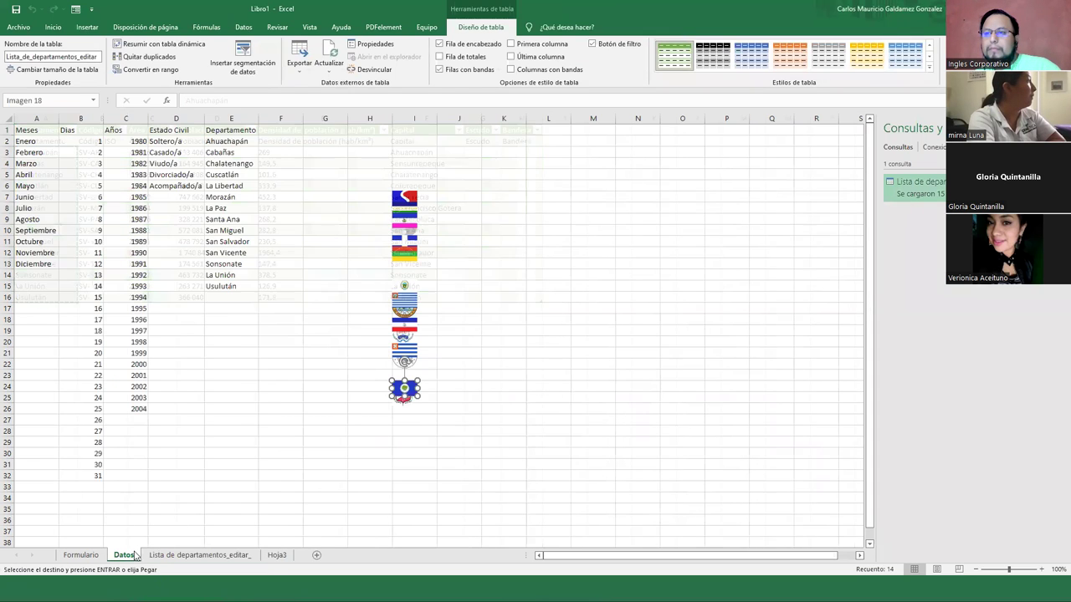
pyautogui.click(226, 142)
pyautogui.hotkey('ctrl', 'v')
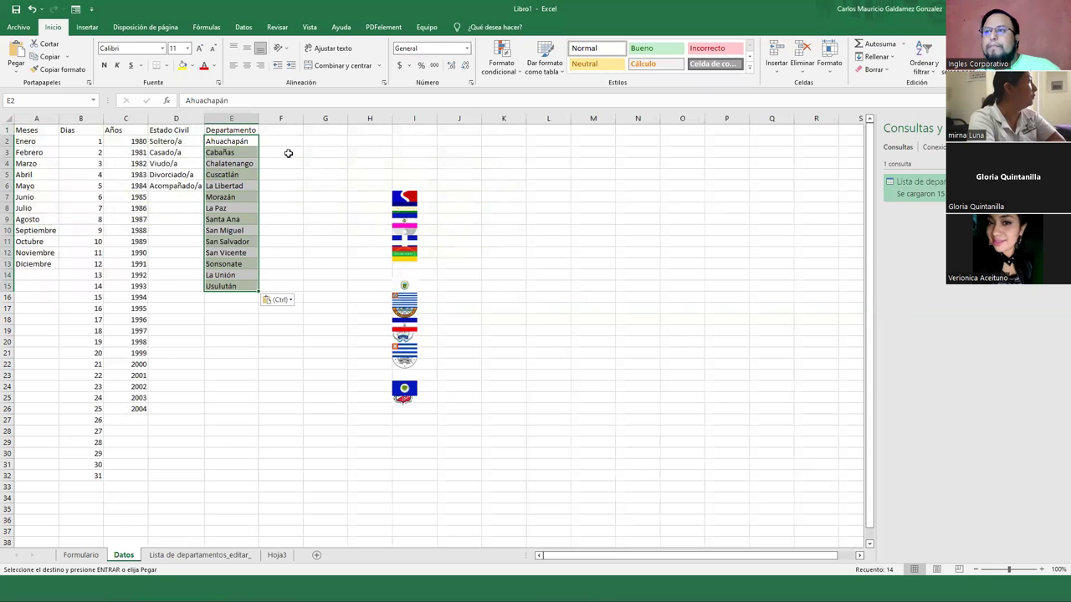
pyautogui.click(544, 63)
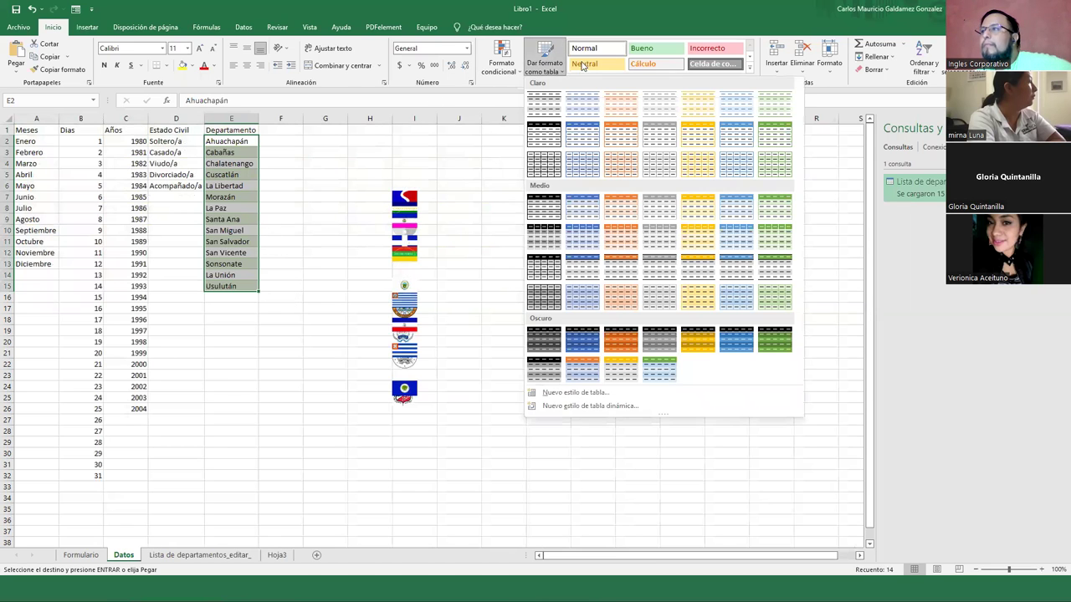
pyautogui.press('Escape')
pyautogui.press('Escape')
pyautogui.click(309, 196)
# Delete the first two flag pictures near the top of column I
pyautogui.click(399, 206)
pyautogui.rightClick(401, 204)
pyautogui.press('Escape')
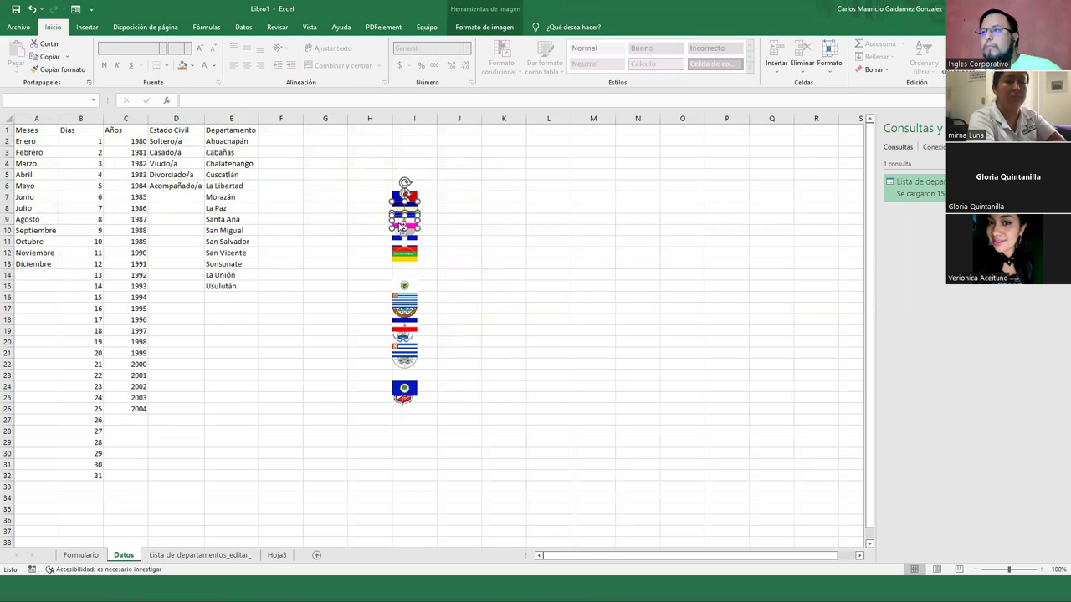
pyautogui.rightClick(401, 226)
pyautogui.press('Escape')
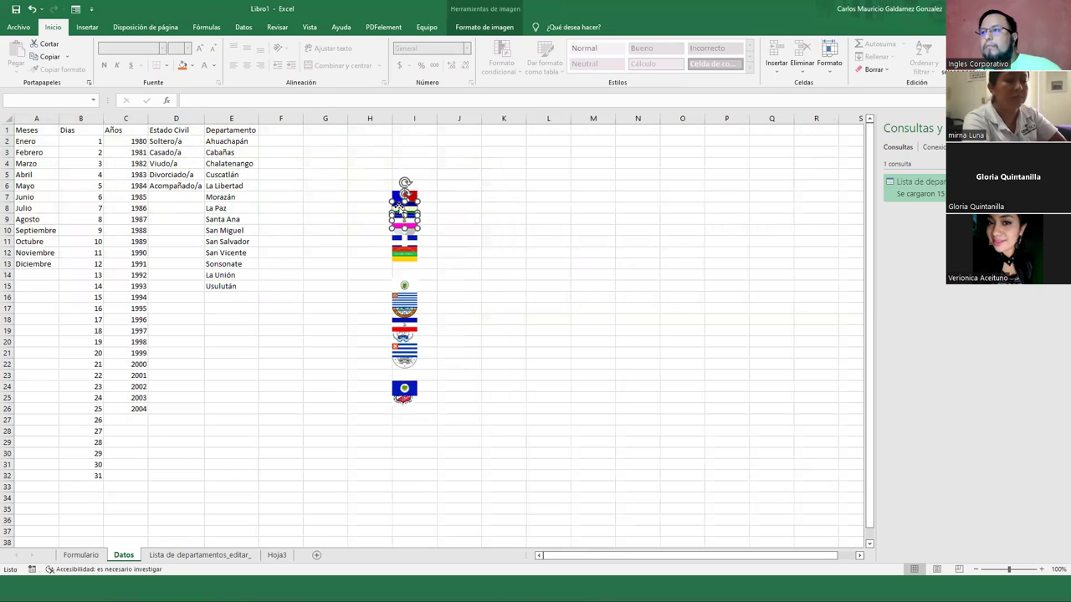
pyautogui.keyDown('ctrl'); pyautogui.click(397, 195); pyautogui.keyUp('ctrl')
pyautogui.rightClick(395, 194)
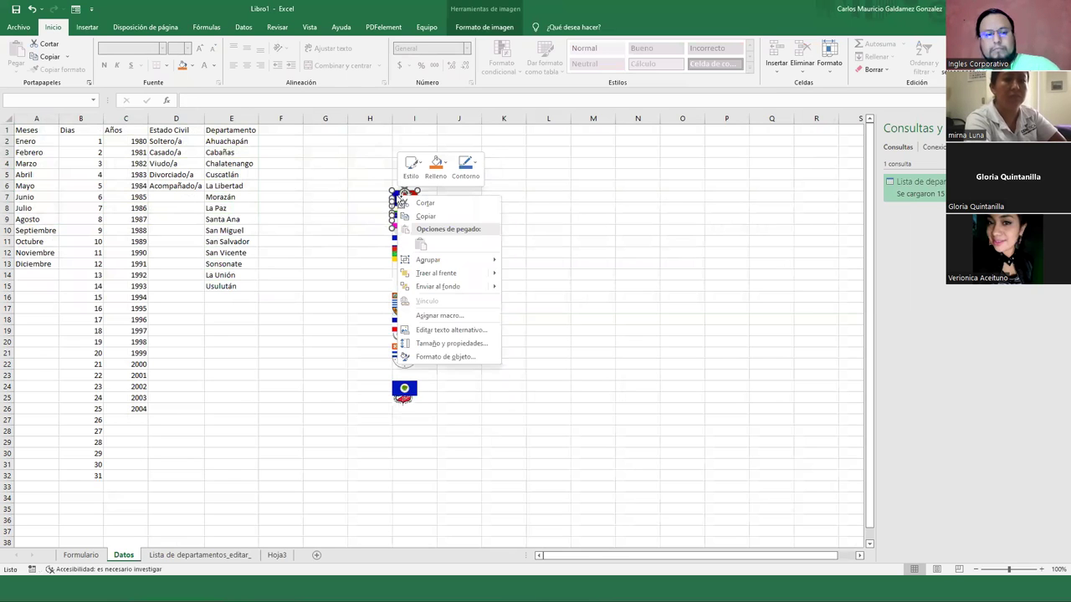
pyautogui.click(401, 205)
# Select H7:I25 and delete two more flag pictures lower in the column
pyautogui.moveTo(368, 198); pyautogui.dragTo(432, 409)
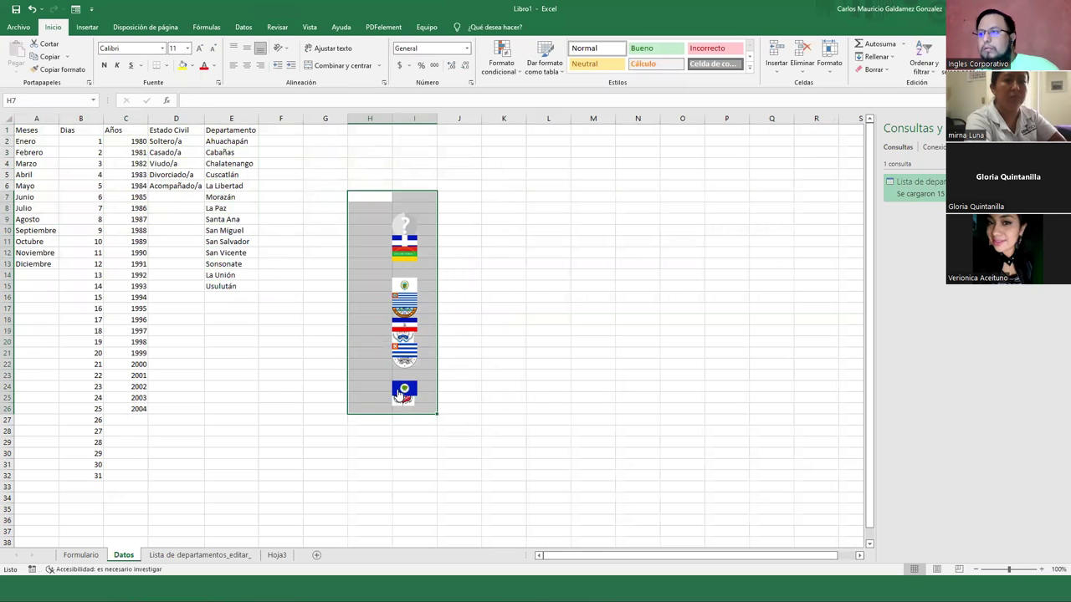
pyautogui.rightClick(399, 391)
pyautogui.press('Escape')
pyautogui.press('Escape')
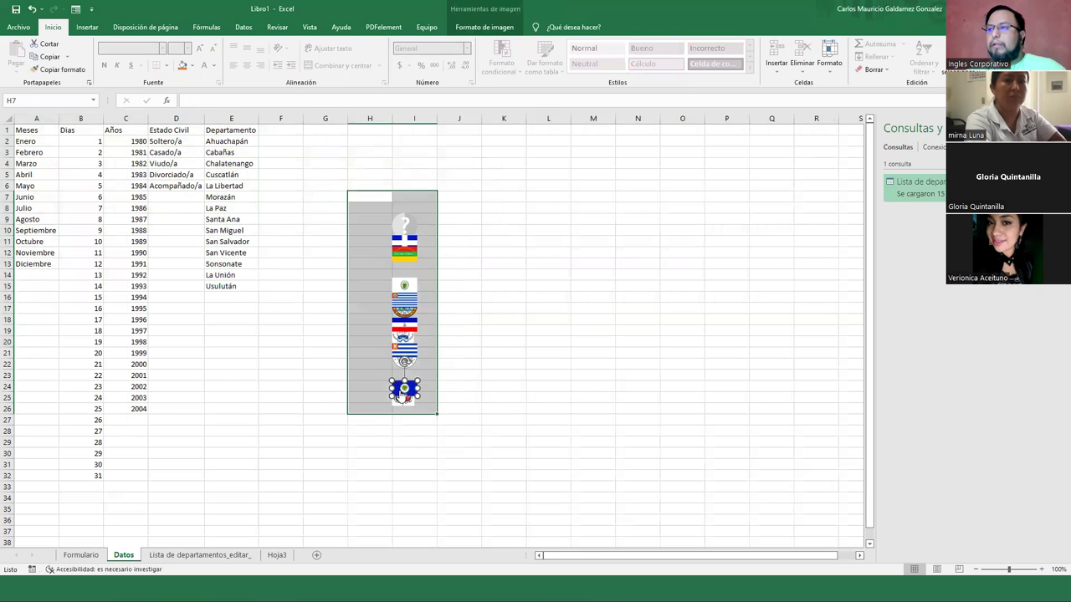
pyautogui.rightClick(402, 376)
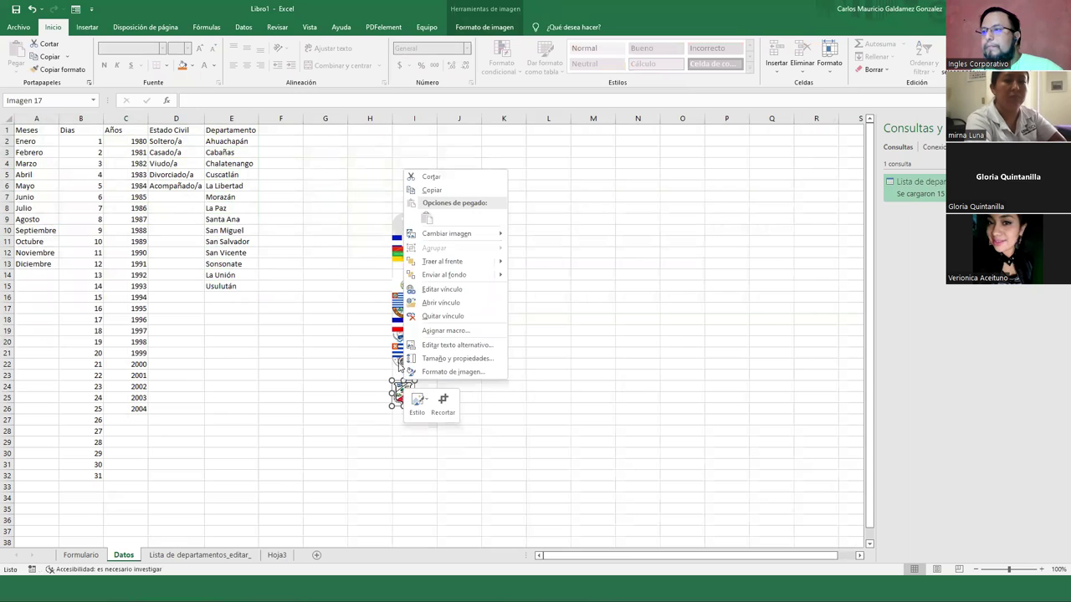
pyautogui.press('Escape')
pyautogui.press('Escape')
pyautogui.rightClick(400, 356)
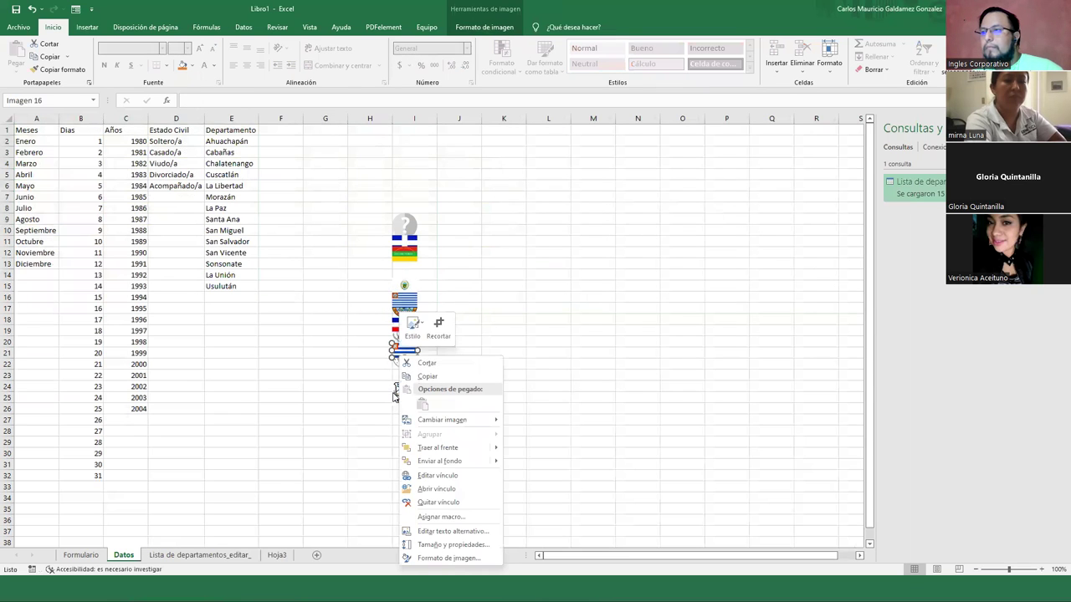
pyautogui.press('Escape')
pyautogui.keyDown('ctrl'); pyautogui.click(396, 393); pyautogui.keyUp('ctrl')
pyautogui.rightClick(397, 394)
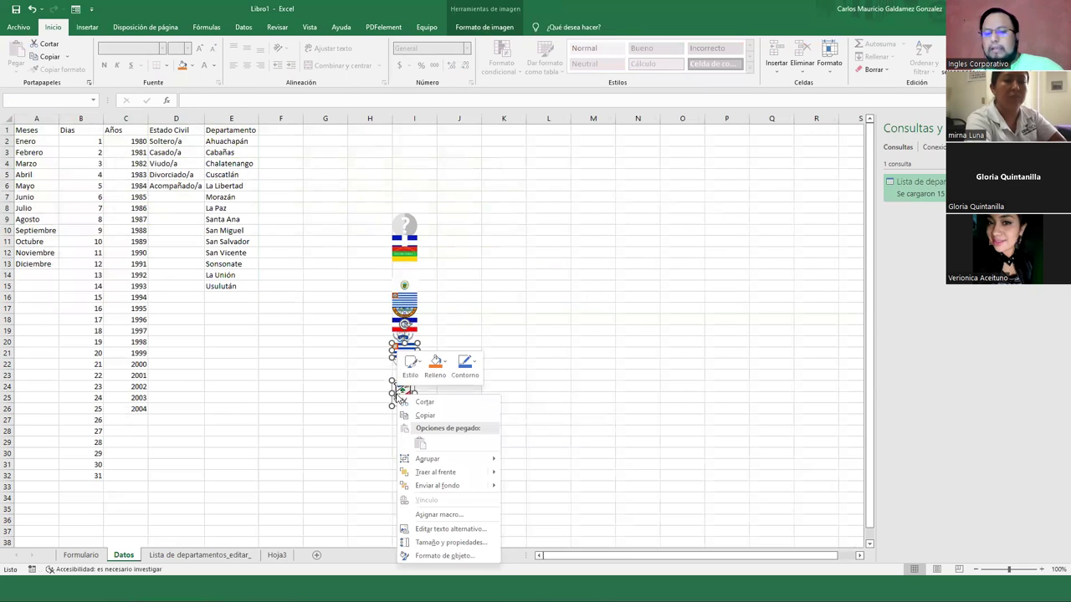
pyautogui.click(424, 401)
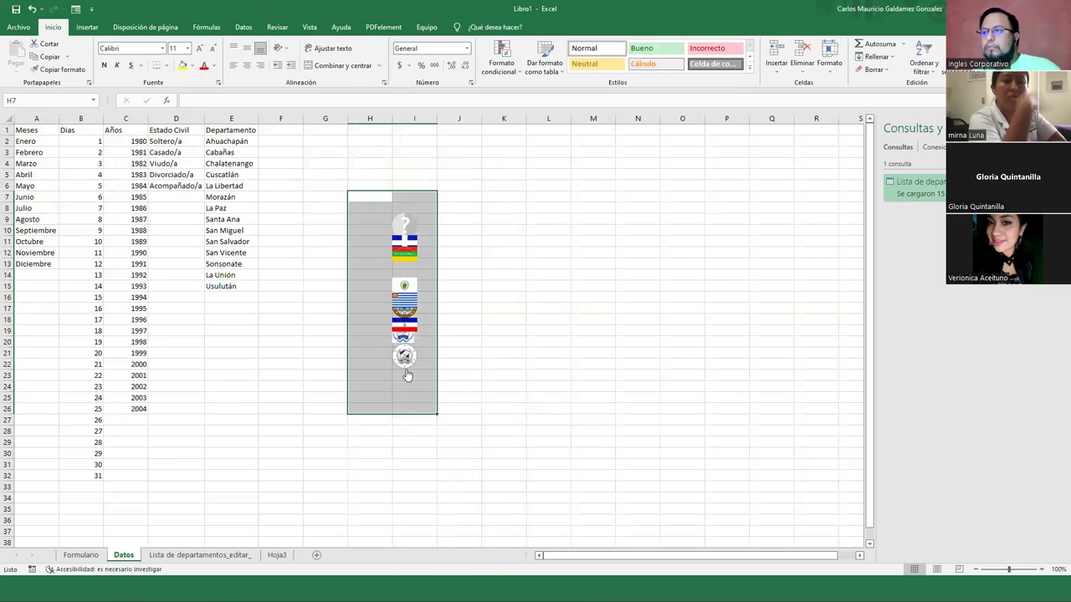
# Delete the seal and small flag pictures one at a time with Delete
pyautogui.rightClick(403, 355)
pyautogui.press('Escape')
pyautogui.press('Delete')
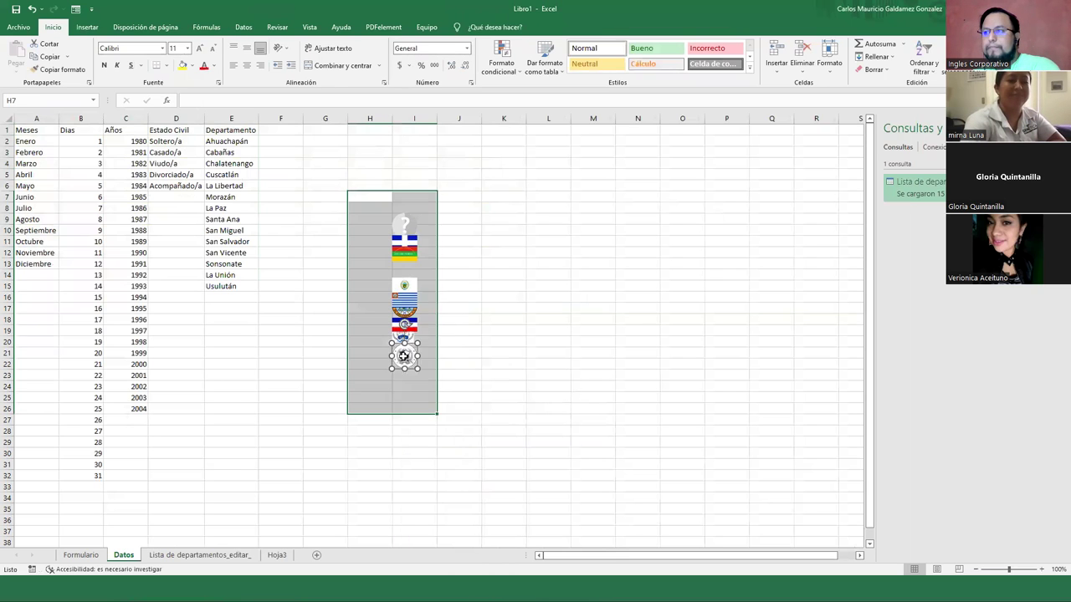
pyautogui.rightClick(404, 347)
pyautogui.press('Escape')
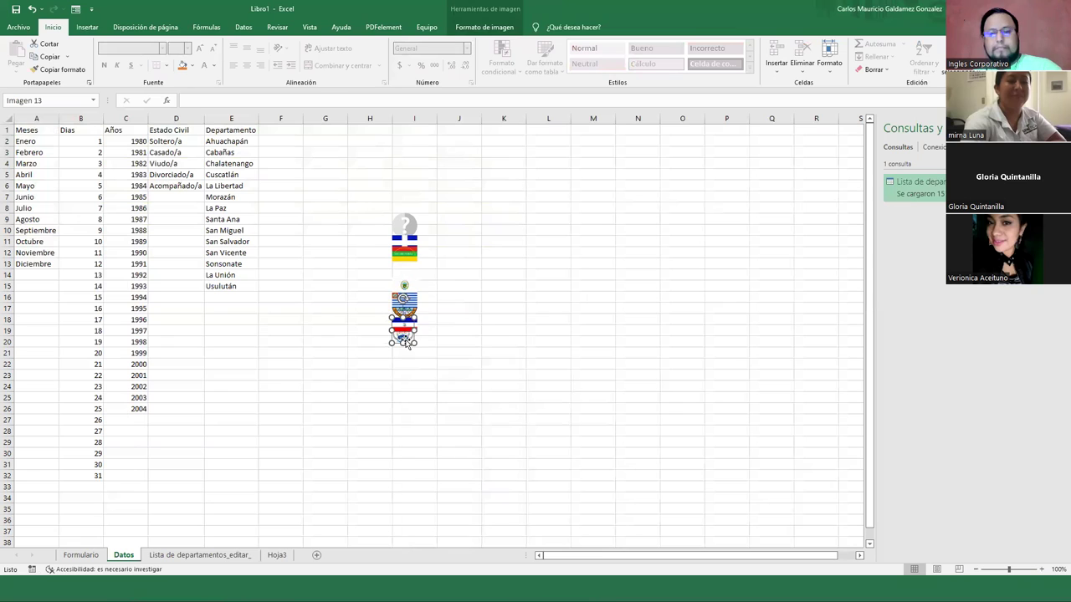
pyautogui.press('Delete')
pyautogui.click(404, 323)
pyautogui.rightClick(404, 325)
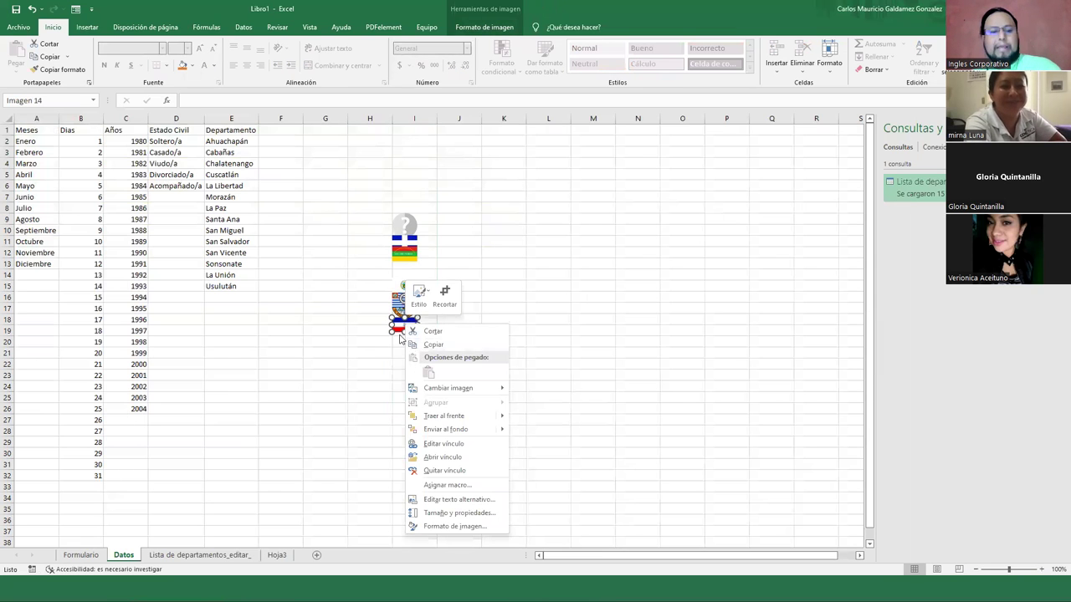
pyautogui.press('Escape')
pyautogui.press('Delete')
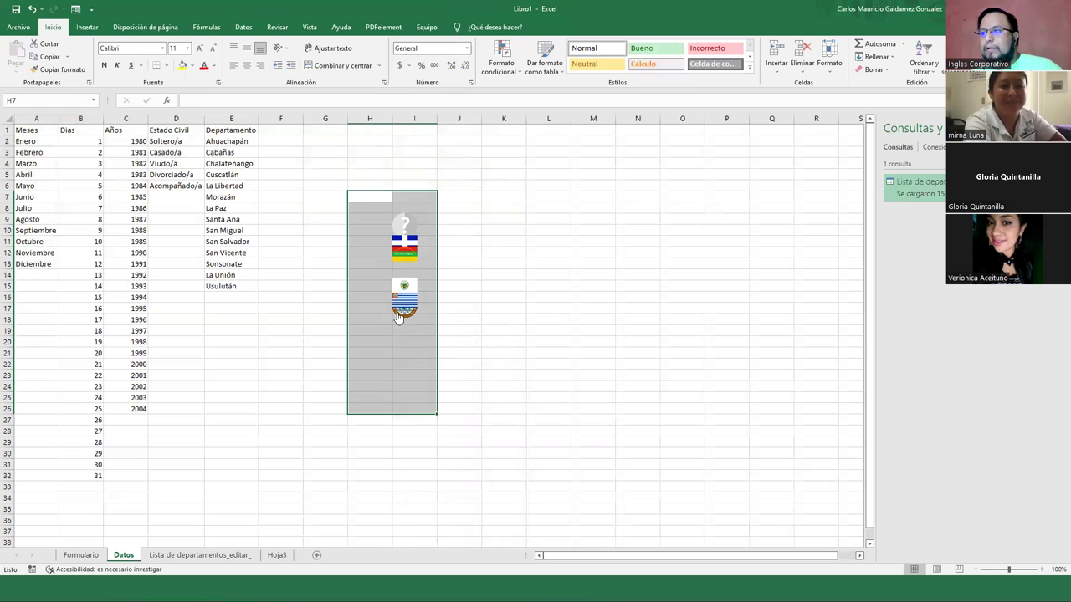
pyautogui.rightClick(396, 312)
pyautogui.press('Escape')
pyautogui.press('Delete')
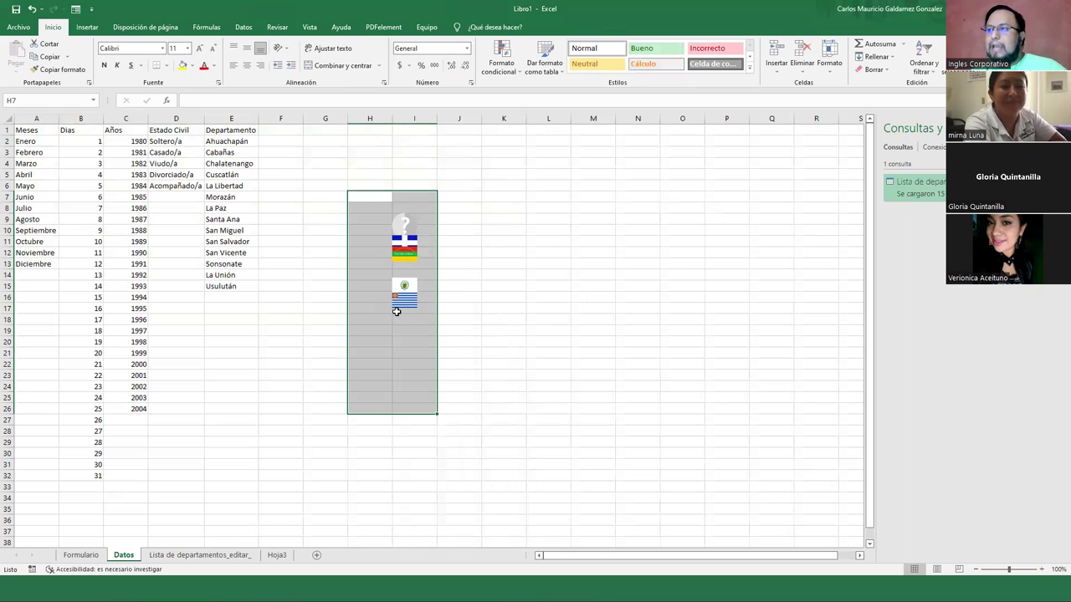
pyautogui.rightClick(399, 298)
pyautogui.press('Escape')
pyautogui.press('Delete')
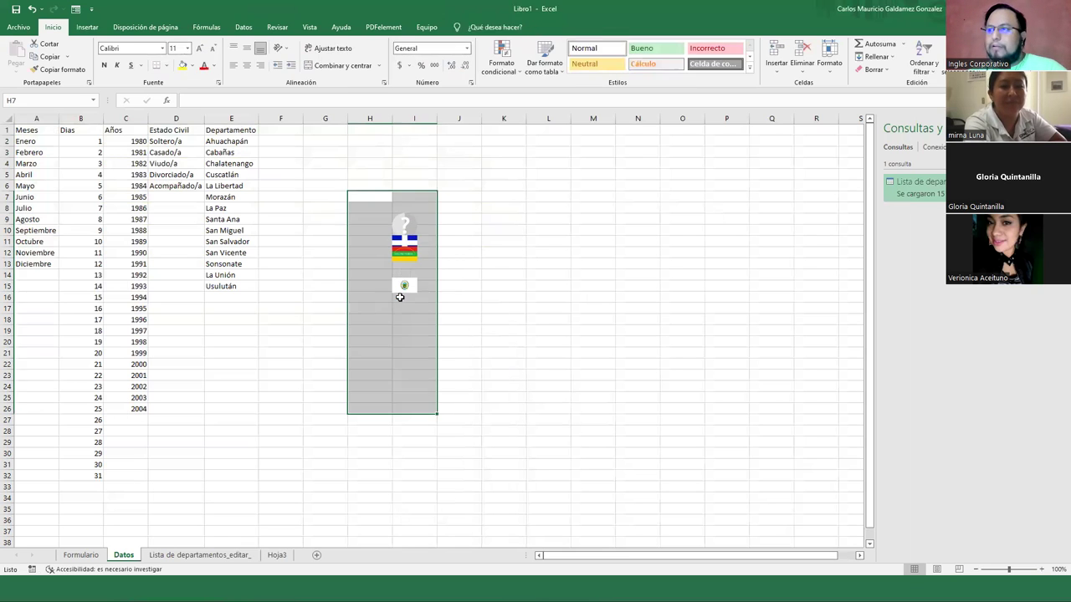
pyautogui.rightClick(402, 286)
pyautogui.press('Escape')
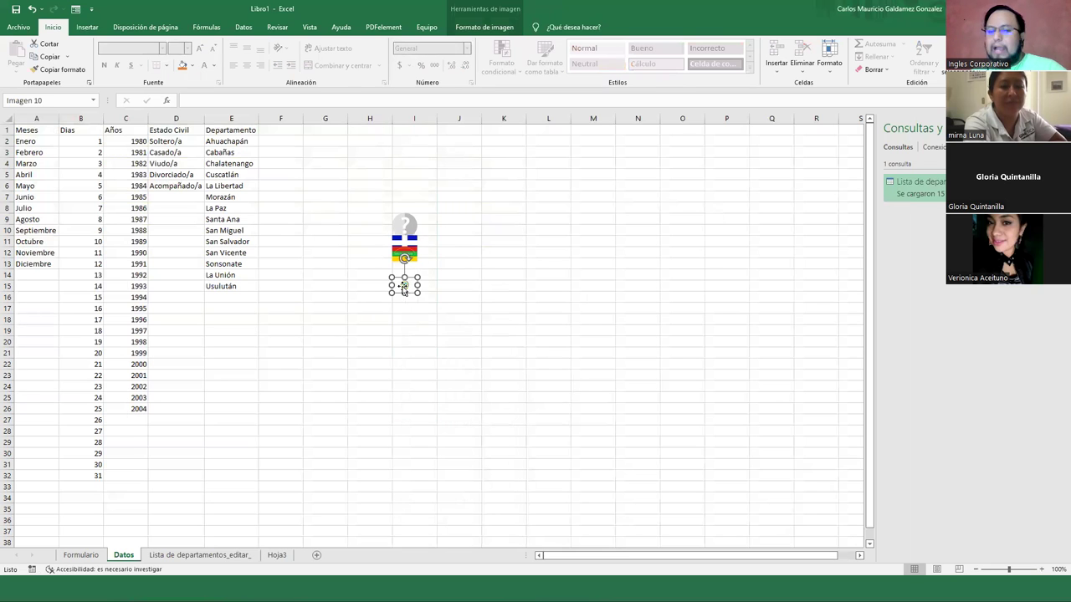
pyautogui.press('Delete')
# Delete the remaining tricolour flag, leafy emblem, blue-and-white flag and question-mark placeholder pictures
pyautogui.rightClick(405, 252)
pyautogui.press('Escape')
pyautogui.press('Delete')
pyautogui.rightClick(406, 255)
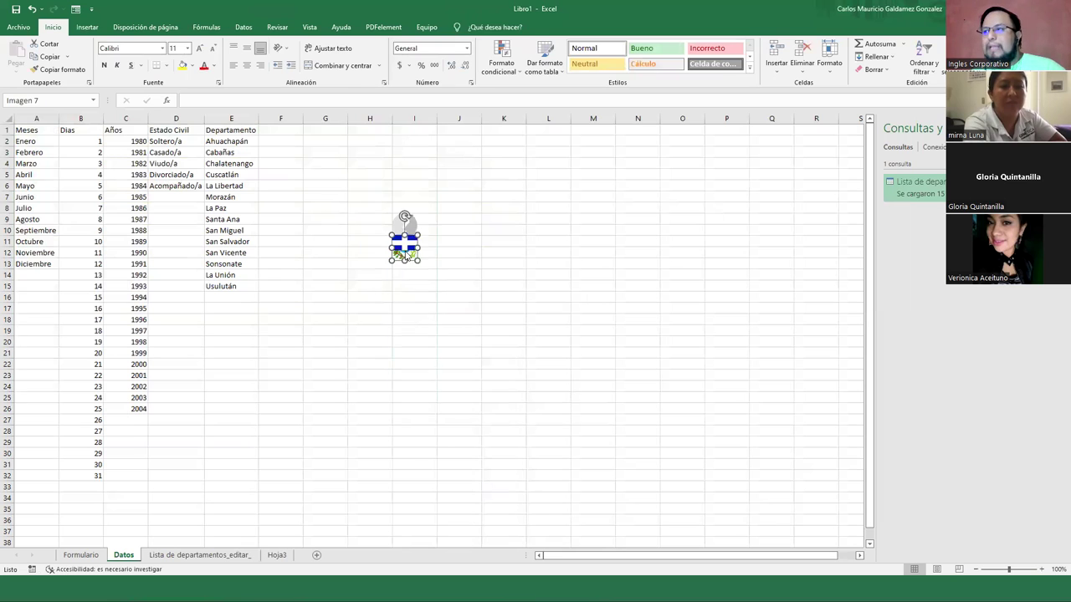
pyautogui.press('Escape')
pyautogui.press('Delete')
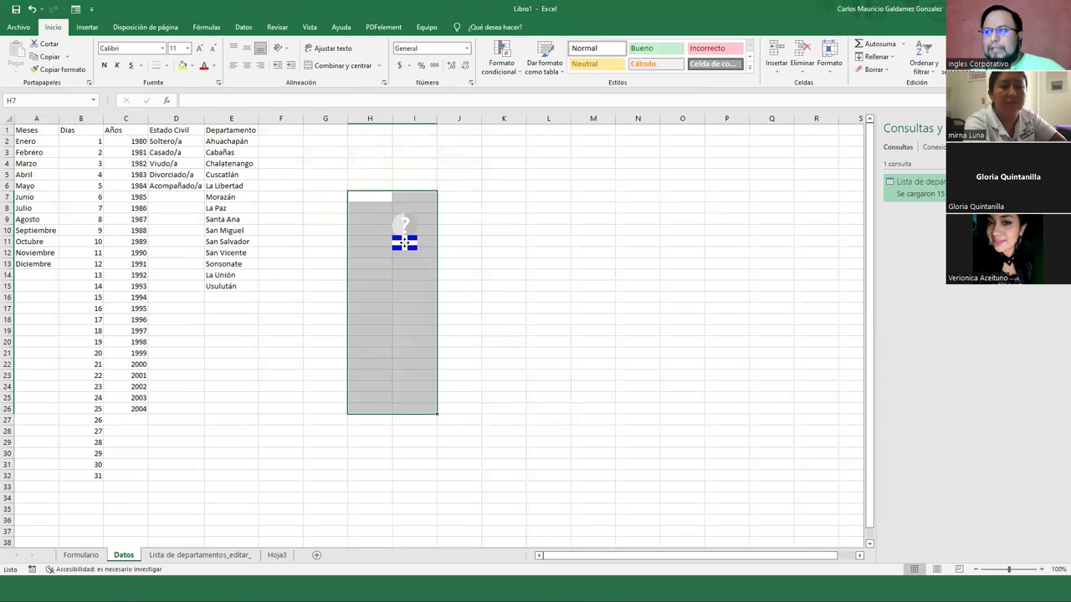
pyautogui.rightClick(405, 245)
pyautogui.press('Escape')
pyautogui.press('Delete')
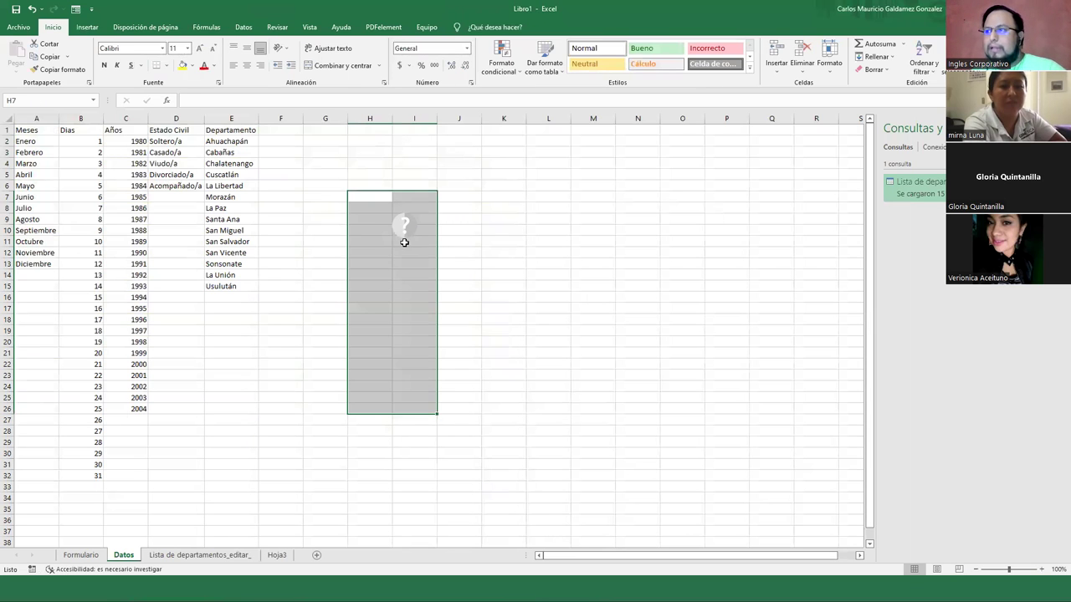
pyautogui.click(404, 239)
pyautogui.rightClick(404, 238)
pyautogui.press('Escape')
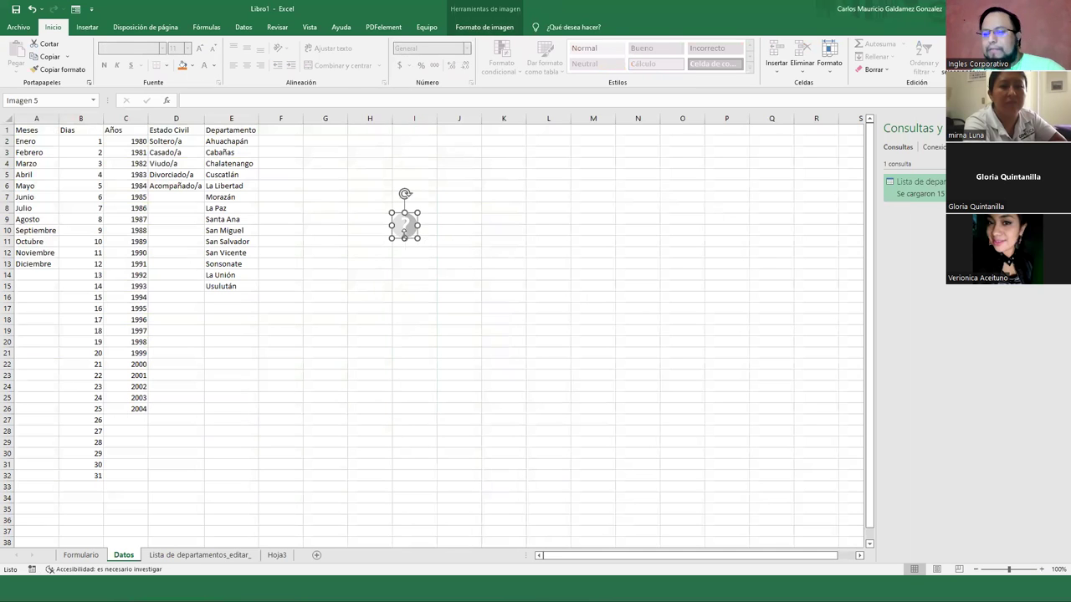
pyautogui.press('Delete')
pyautogui.click(404, 331)
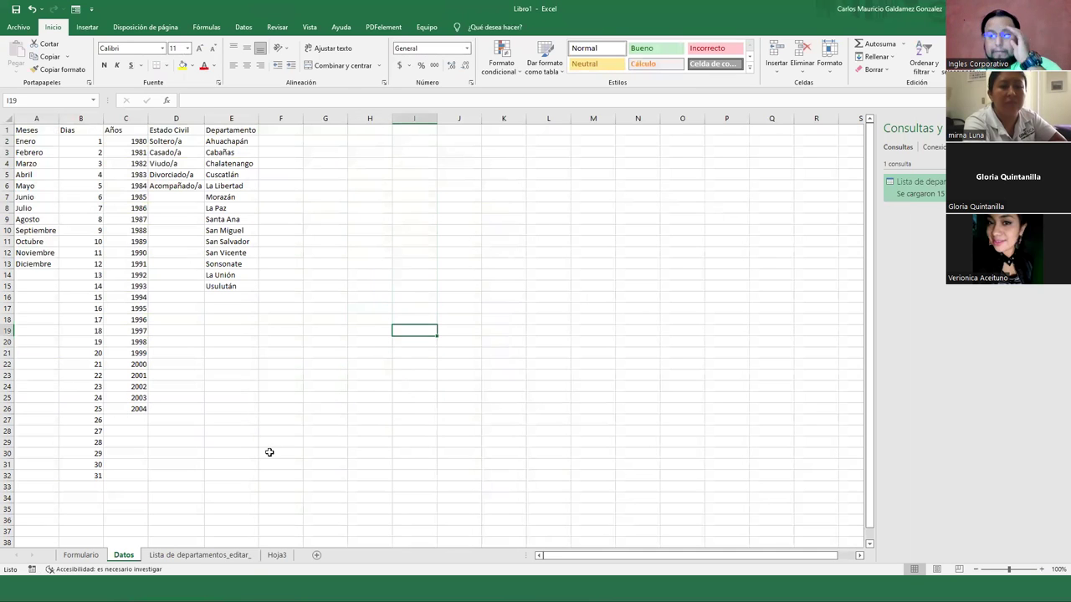
# Delete the imported Lista de departamentos_editar_ sheet and close the Consultas y conexiones pane
pyautogui.click(236, 557)
pyautogui.rightClick(228, 559)
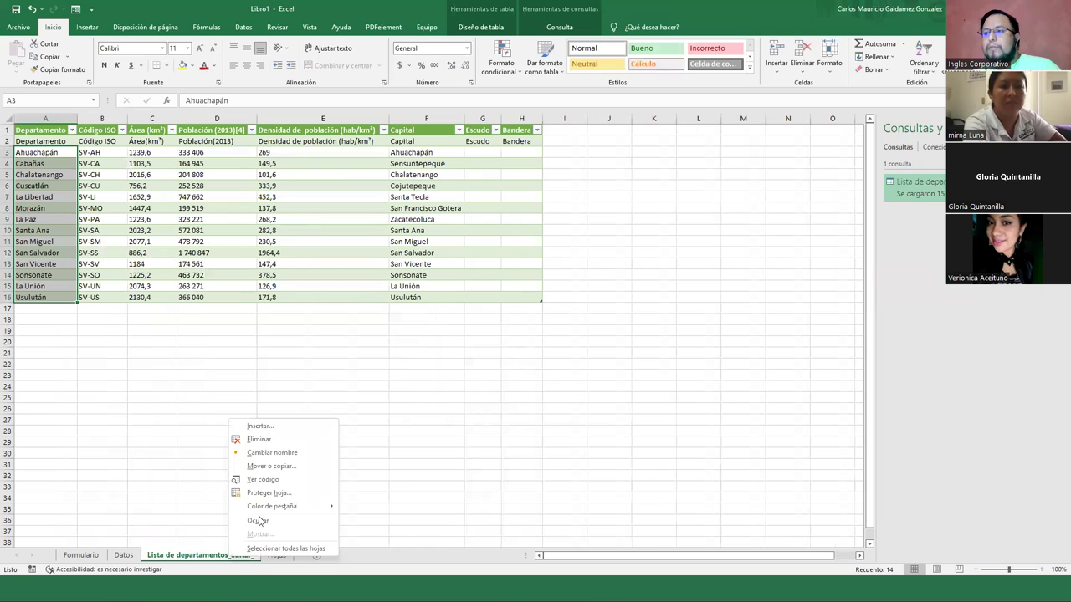
pyautogui.click(255, 441)
pyautogui.click(510, 325)
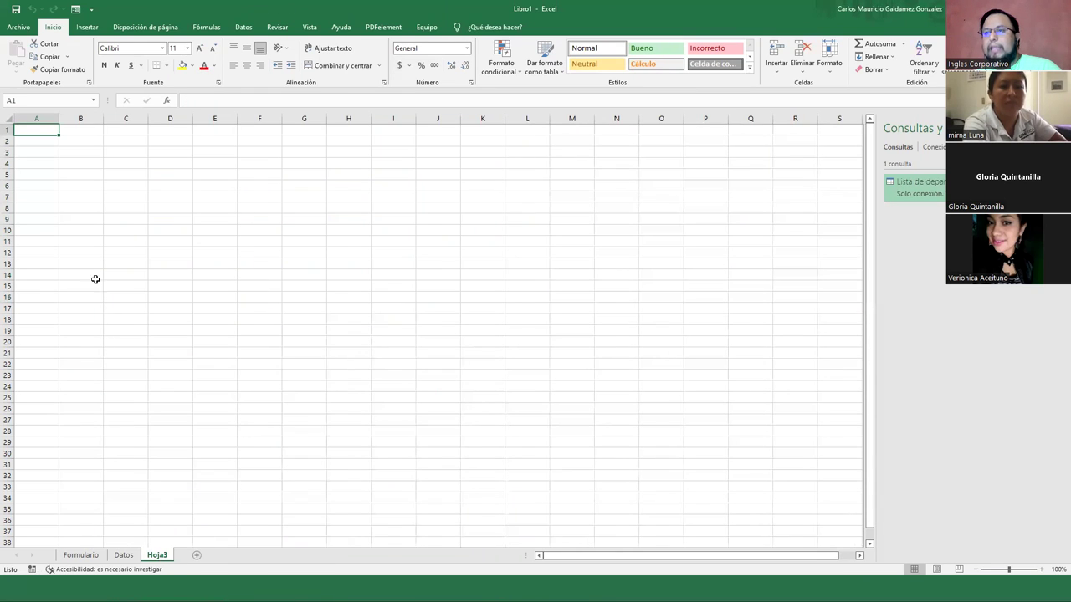
pyautogui.click(1061, 128)
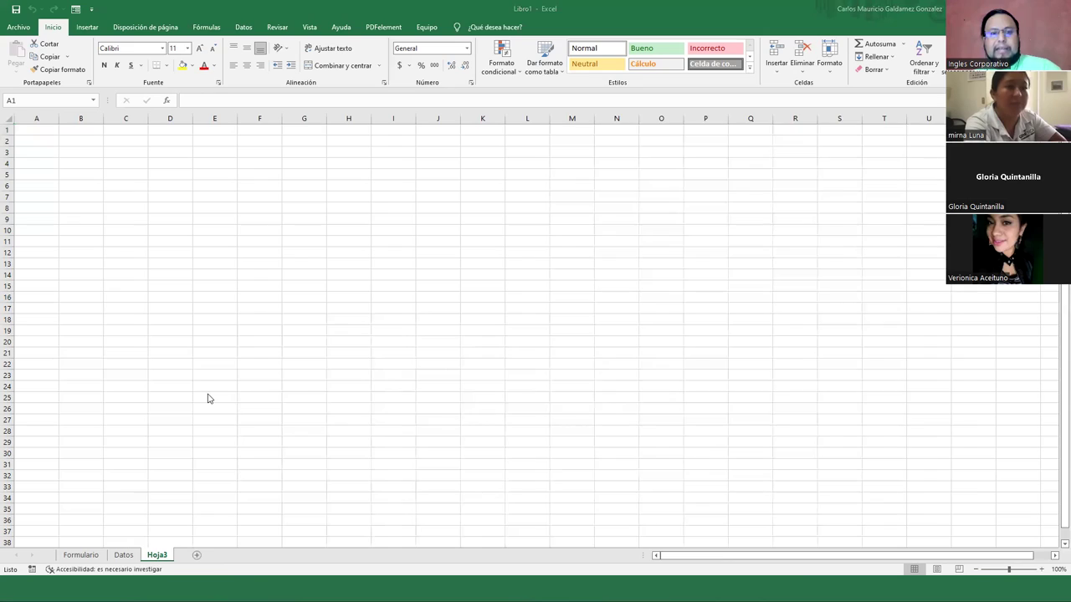
pyautogui.hotkey('alt', 'Tab')
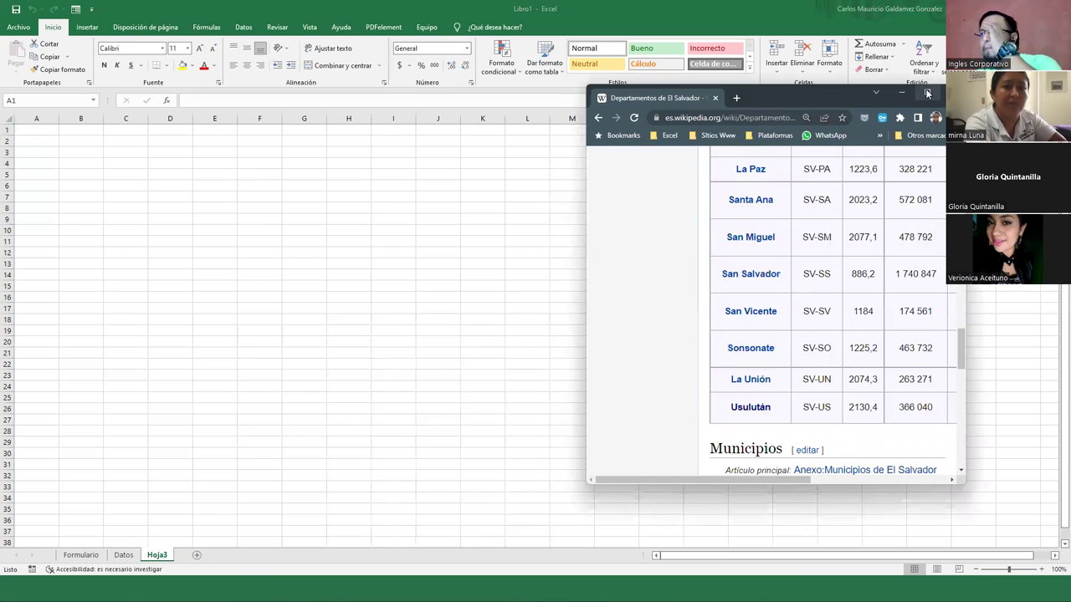
# Maximize Chrome, copy the Departamentos de El Salvador article URL, and return to Excel
pyautogui.click(927, 93)
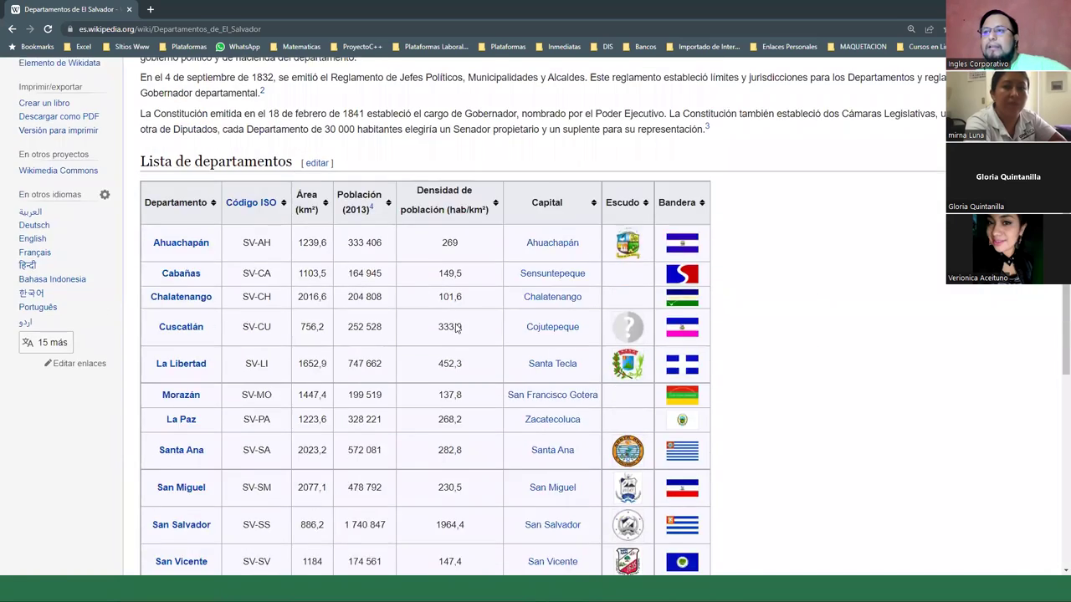
pyautogui.scroll(4, 288, 343)
pyautogui.scroll(-3, 288, 342)
pyautogui.scroll(3, 289, 343)
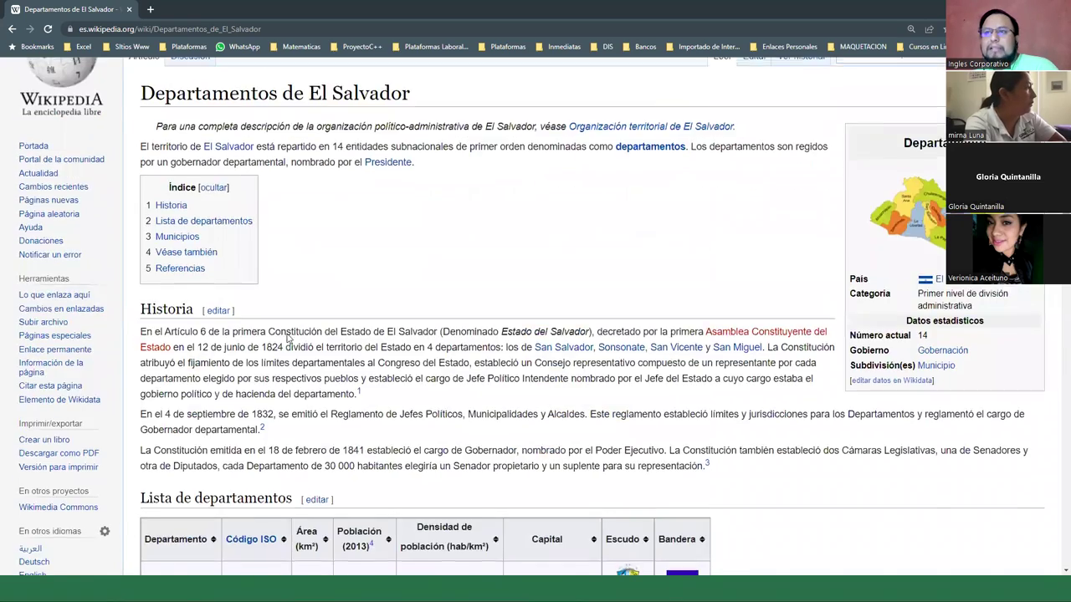
pyautogui.scroll(1, 289, 337)
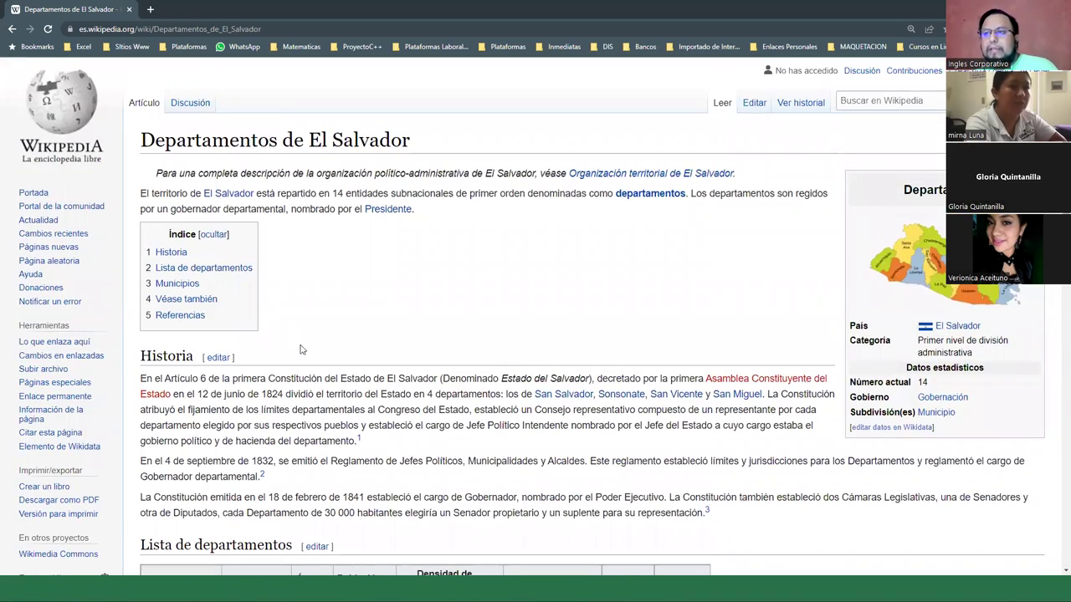
pyautogui.scroll(-5, 316, 356)
pyautogui.scroll(-1, 314, 360)
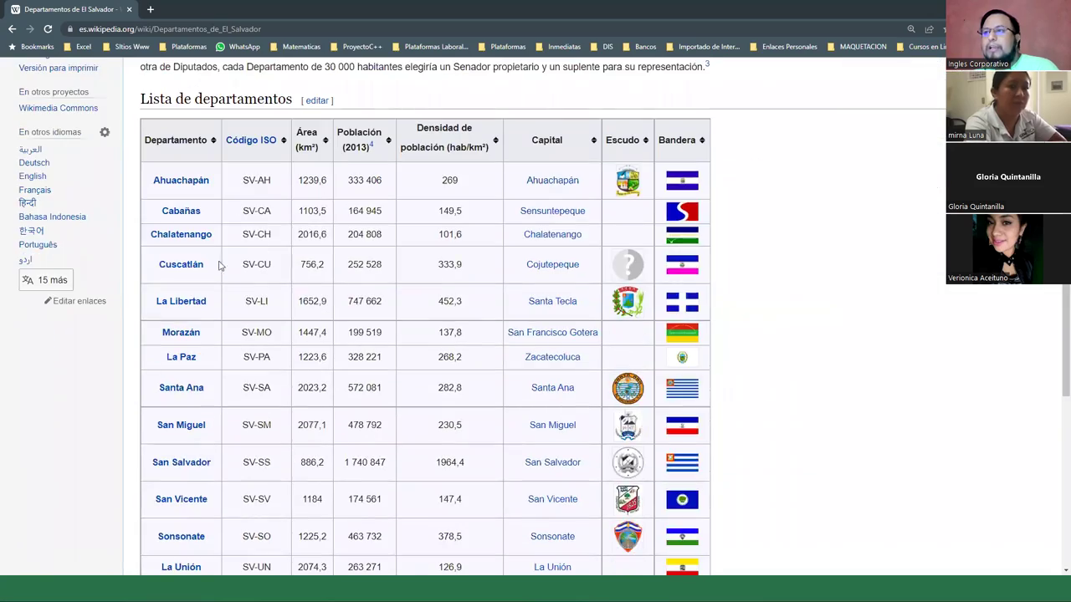
pyautogui.click(289, 30)
pyautogui.hotkey('ctrl', 'c')
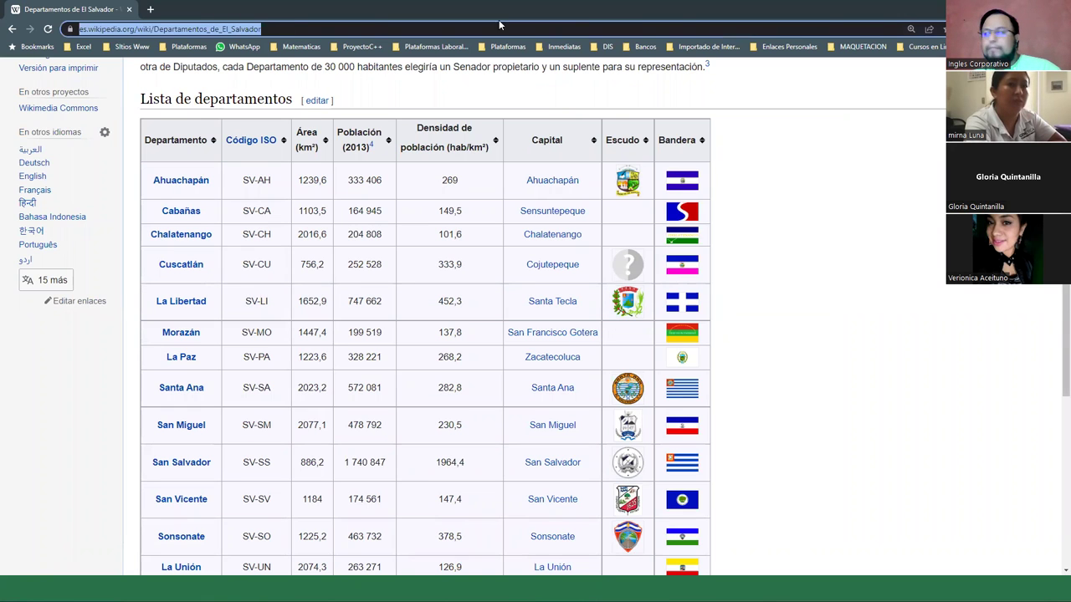
pyautogui.hotkey('alt', 'Tab')
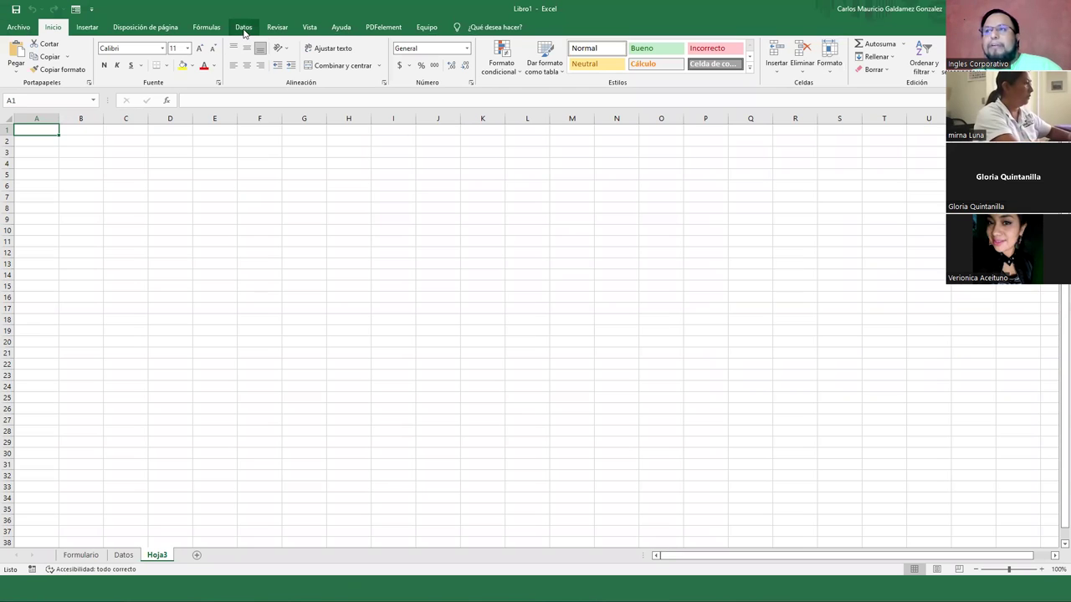
# Start a Datos > De la web import using the pasted Wikipedia article URL
pyautogui.click(243, 29)
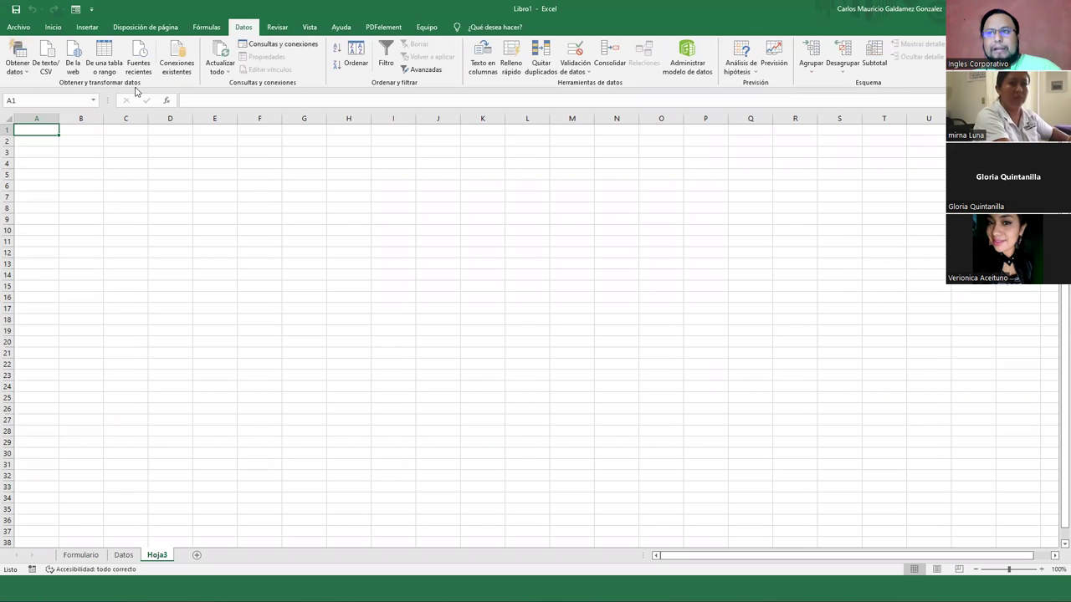
pyautogui.click(76, 74)
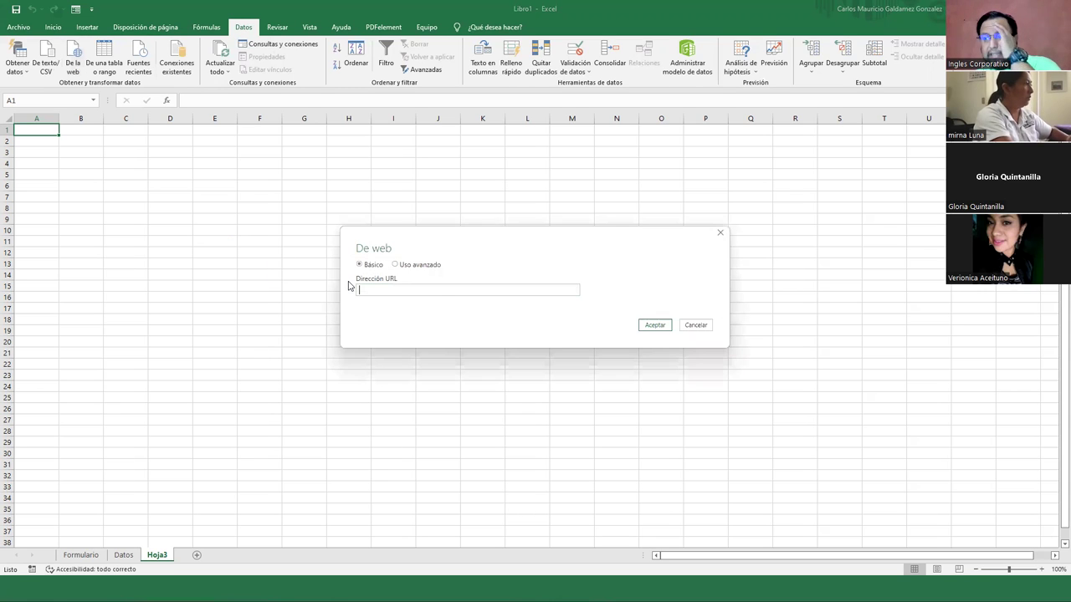
pyautogui.hotkey('ctrl', 'v')
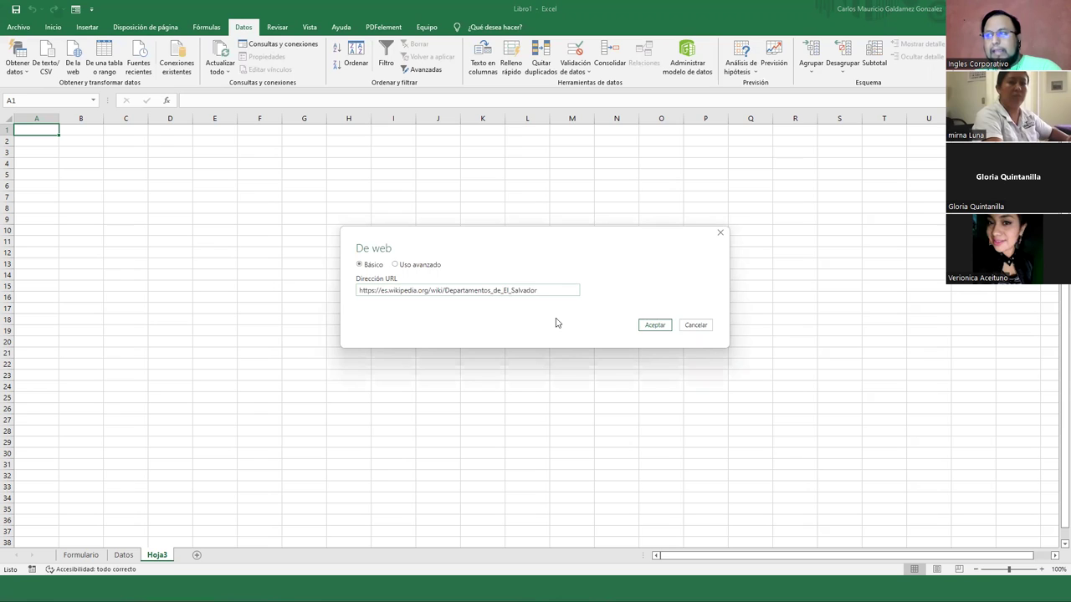
pyautogui.click(654, 325)
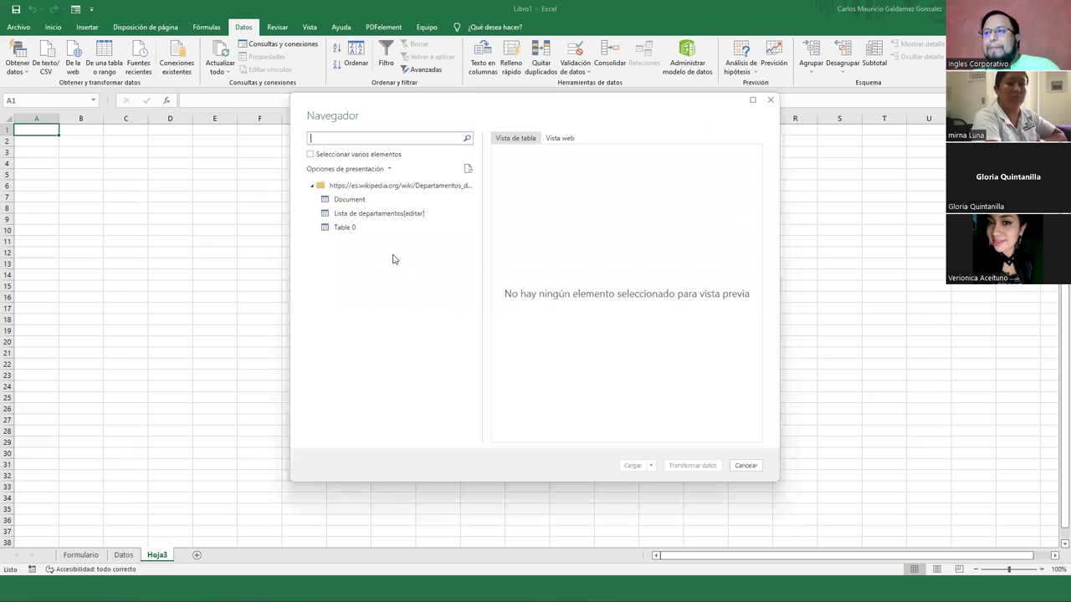
# Preview Table 0, Document and Lista de departamentos[editar] in table and web view, then load it
pyautogui.click(353, 229)
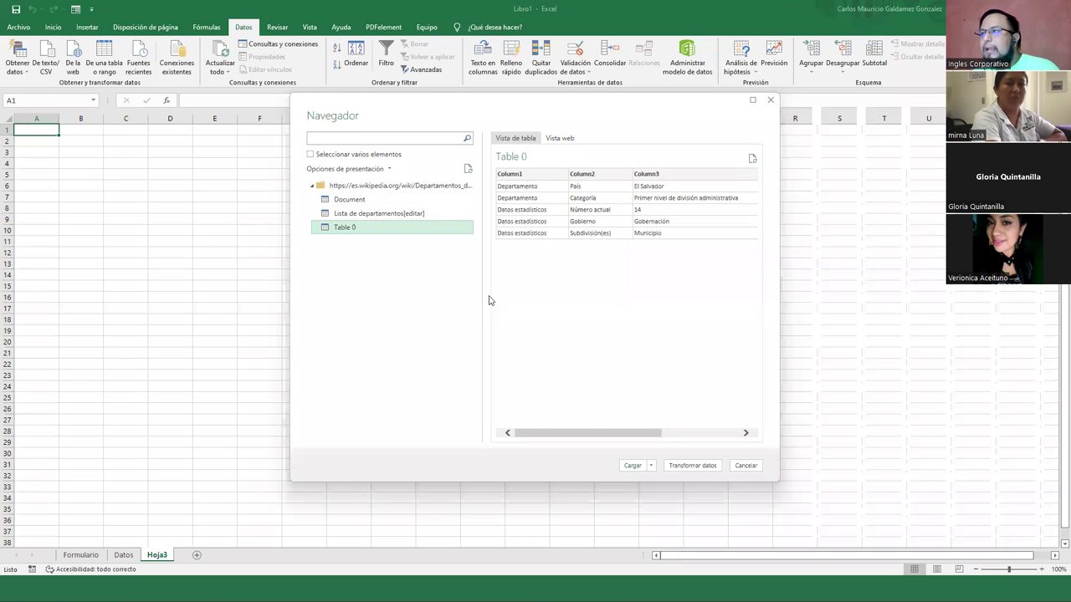
pyautogui.click(348, 200)
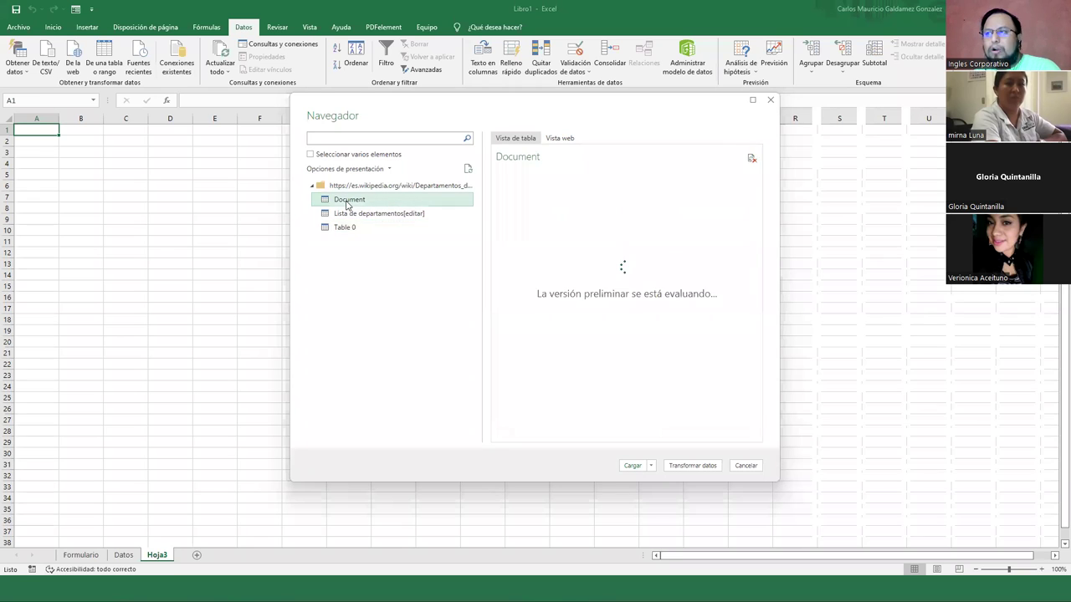
pyautogui.click(348, 218)
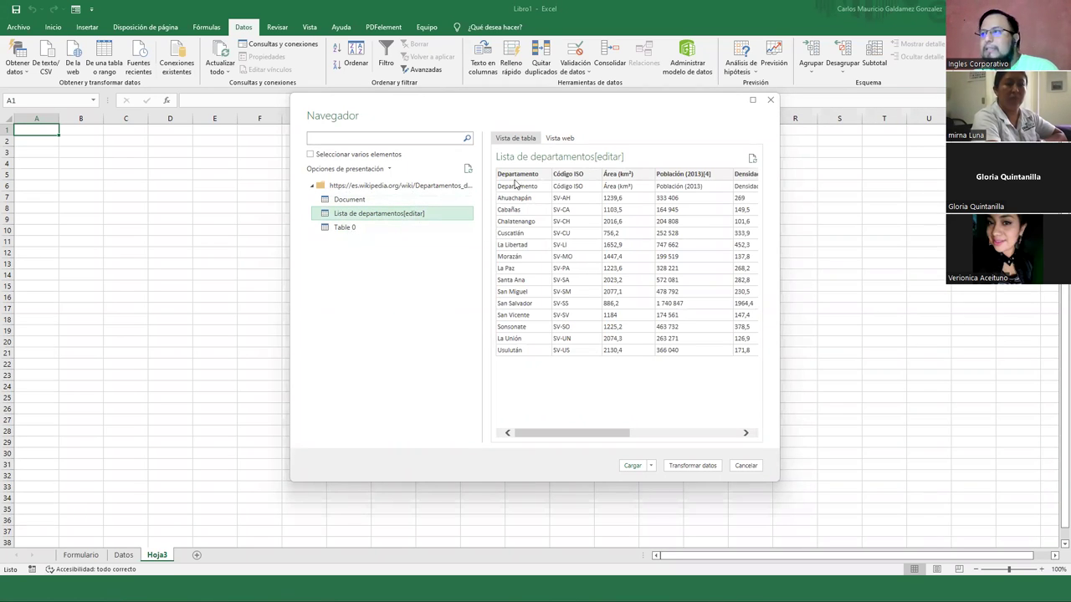
pyautogui.click(560, 138)
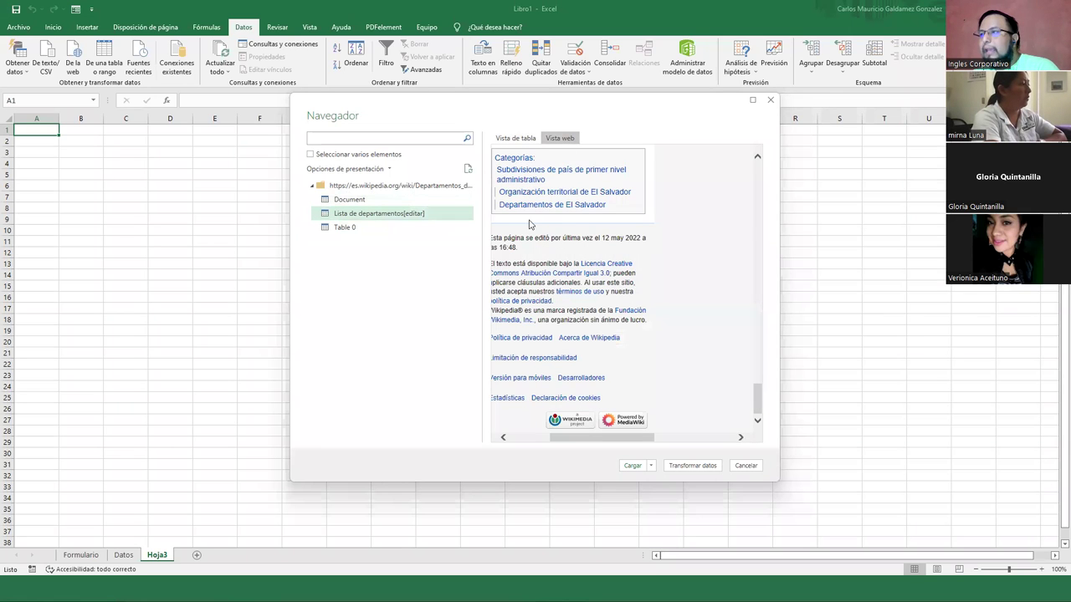
pyautogui.scroll(15, 567, 266)
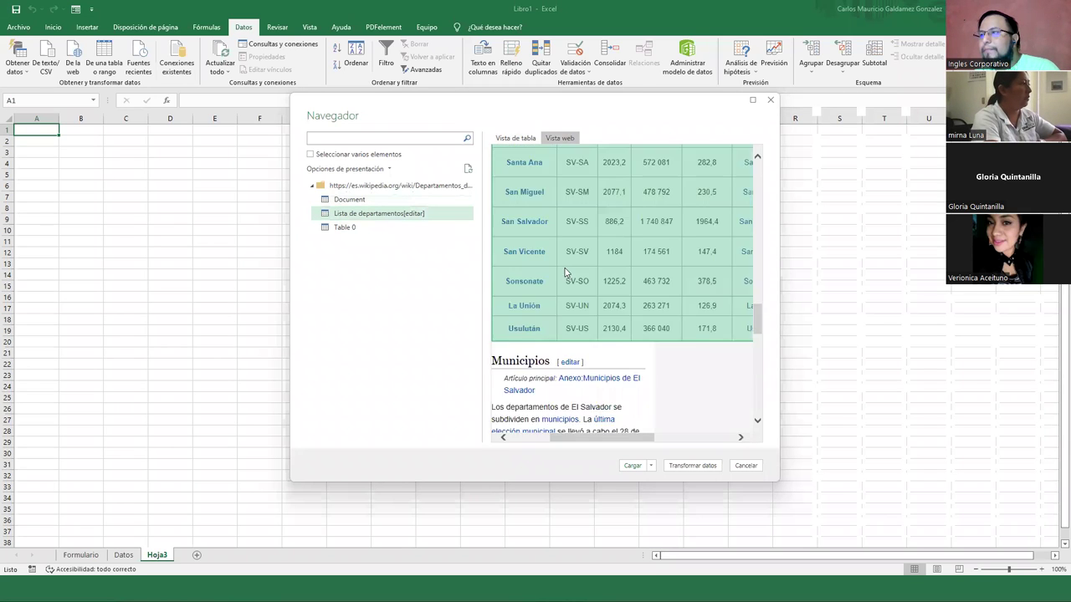
pyautogui.click(515, 138)
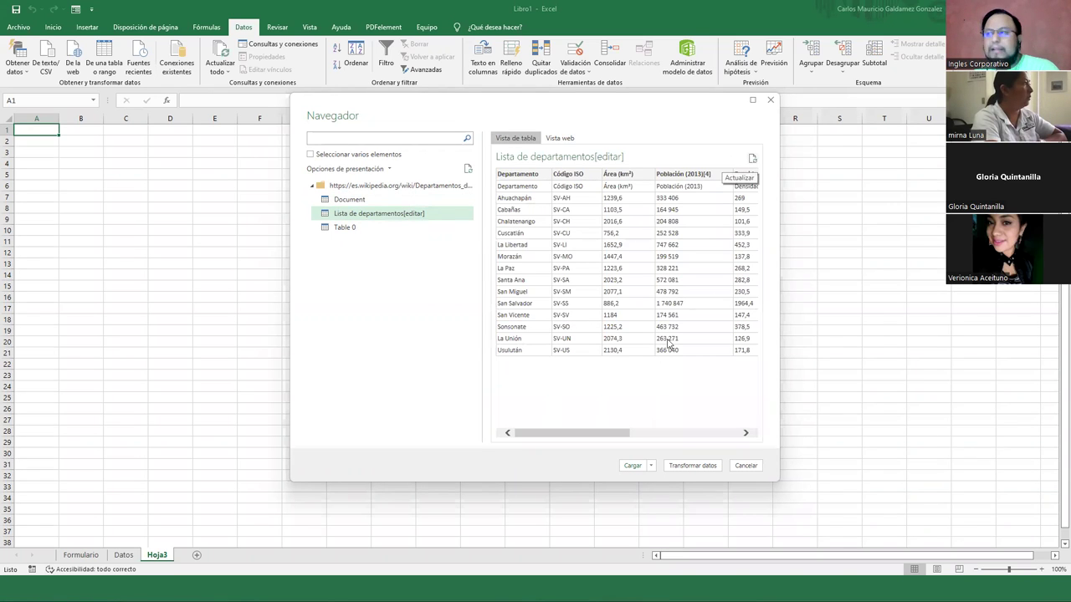
pyautogui.click(651, 466)
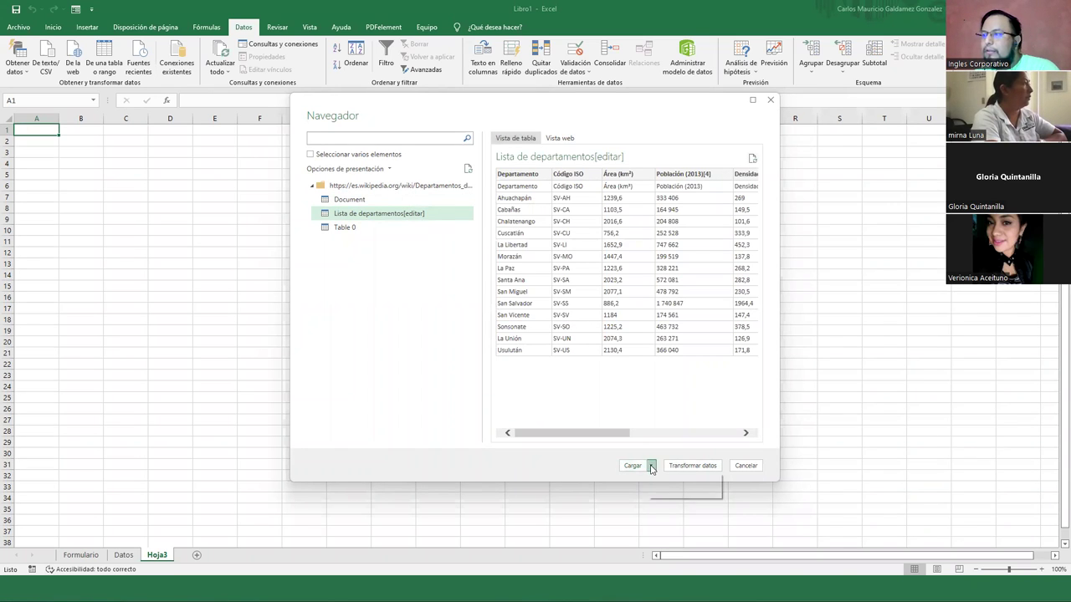
pyautogui.click(632, 467)
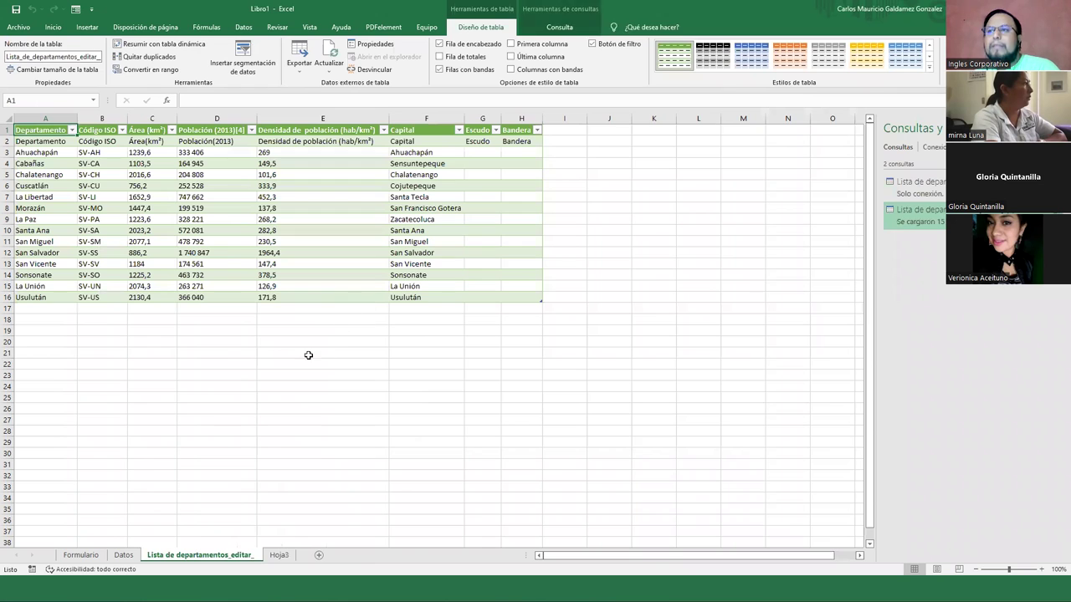
# Copy department names A3:A16 into Datos cell E2 and remove the table shading
pyautogui.click(312, 351)
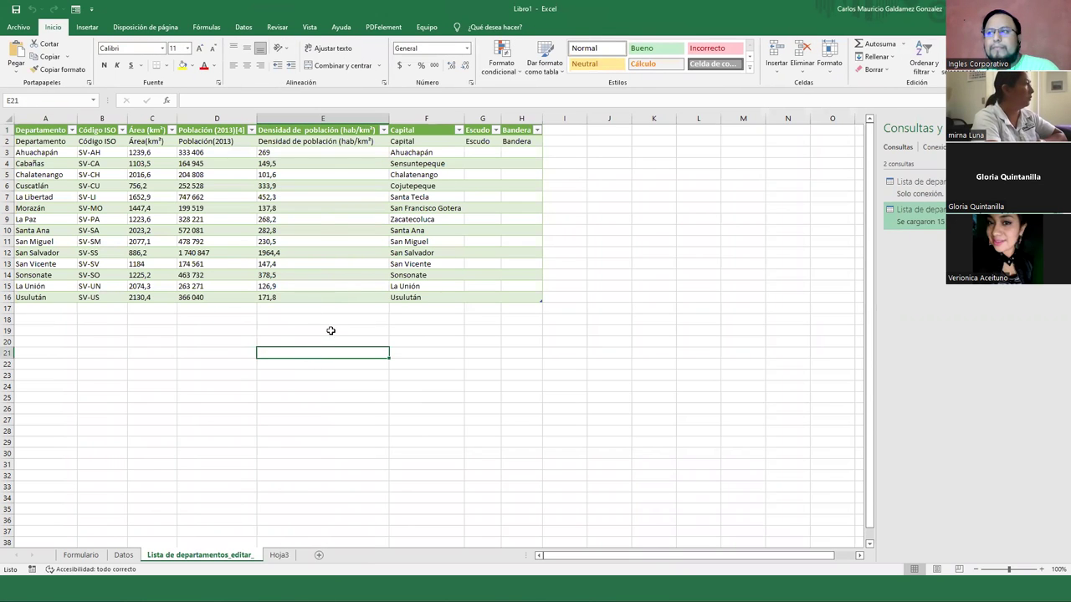
pyautogui.moveTo(48, 154); pyautogui.dragTo(33, 283)
pyautogui.moveTo(39, 297); pyautogui.dragTo(41, 298)
pyautogui.hotkey('ctrl', 'c')
pyautogui.click(123, 554)
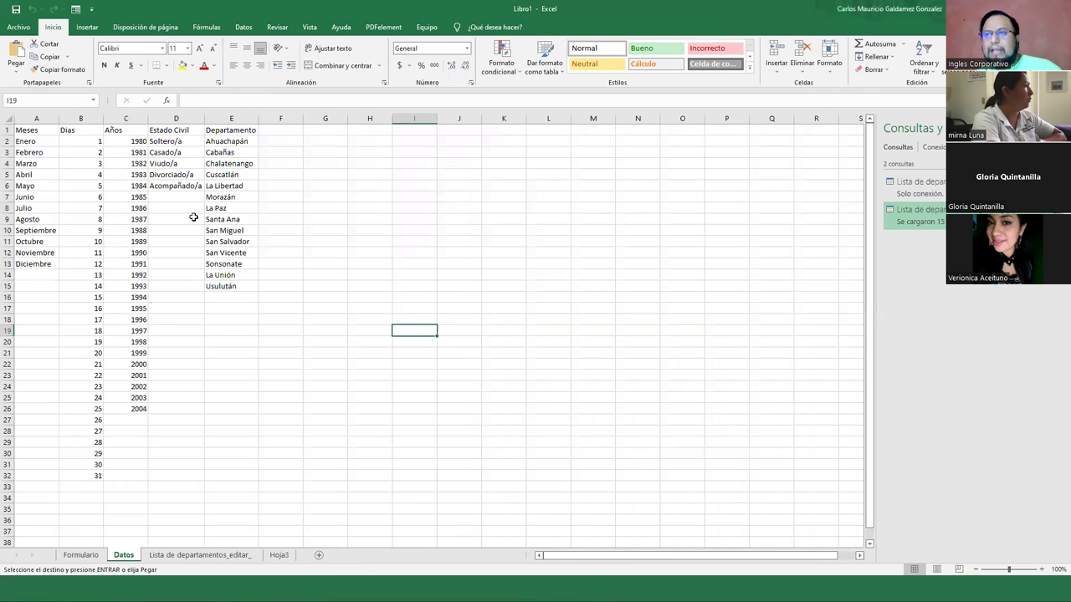
pyautogui.click(222, 141)
pyautogui.hotkey('ctrl', 'v')
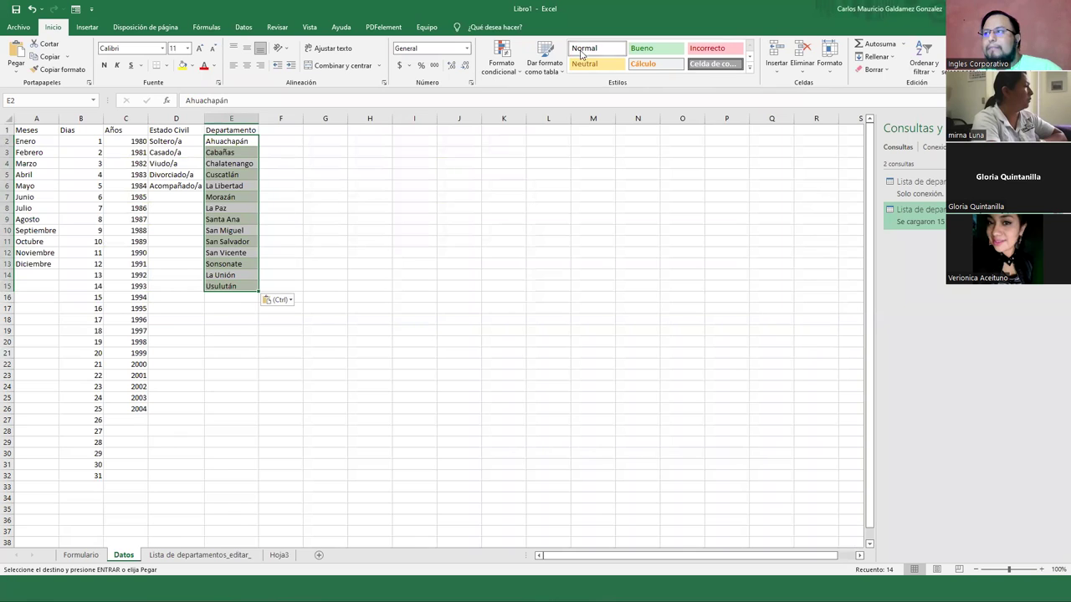
pyautogui.click(584, 48)
pyautogui.click(318, 283)
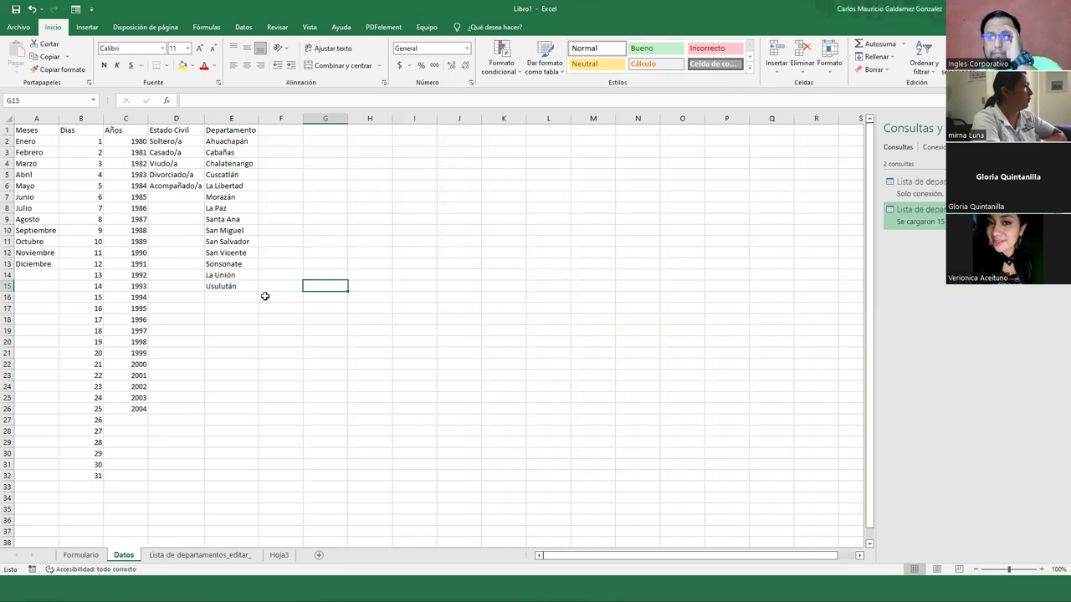
# Delete the imported departments sheet and the empty Hoja3 sheet
pyautogui.click(214, 556)
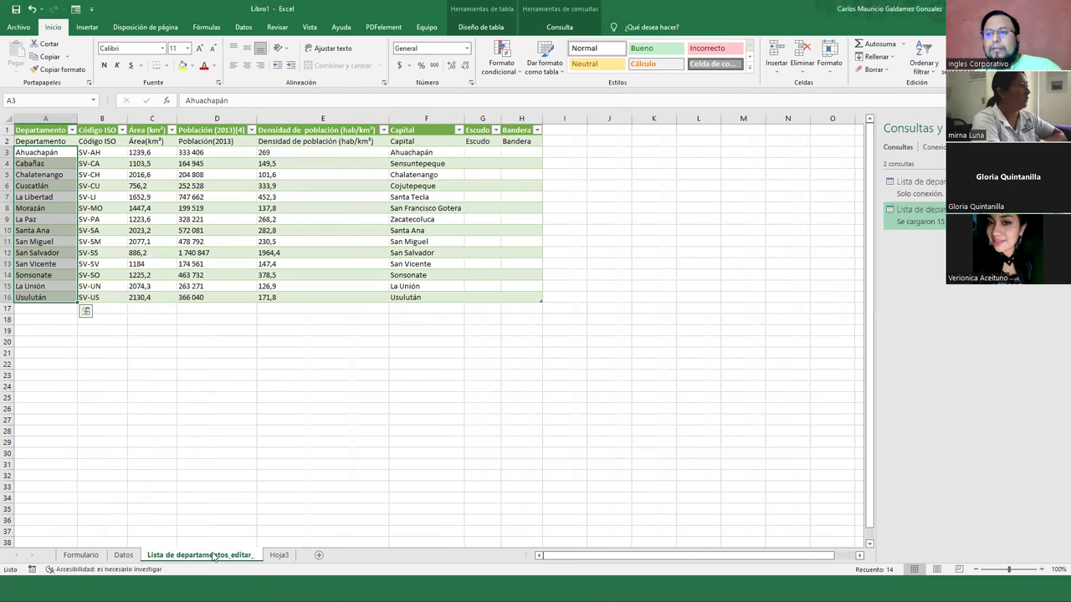
pyautogui.rightClick(214, 556)
pyautogui.click(245, 436)
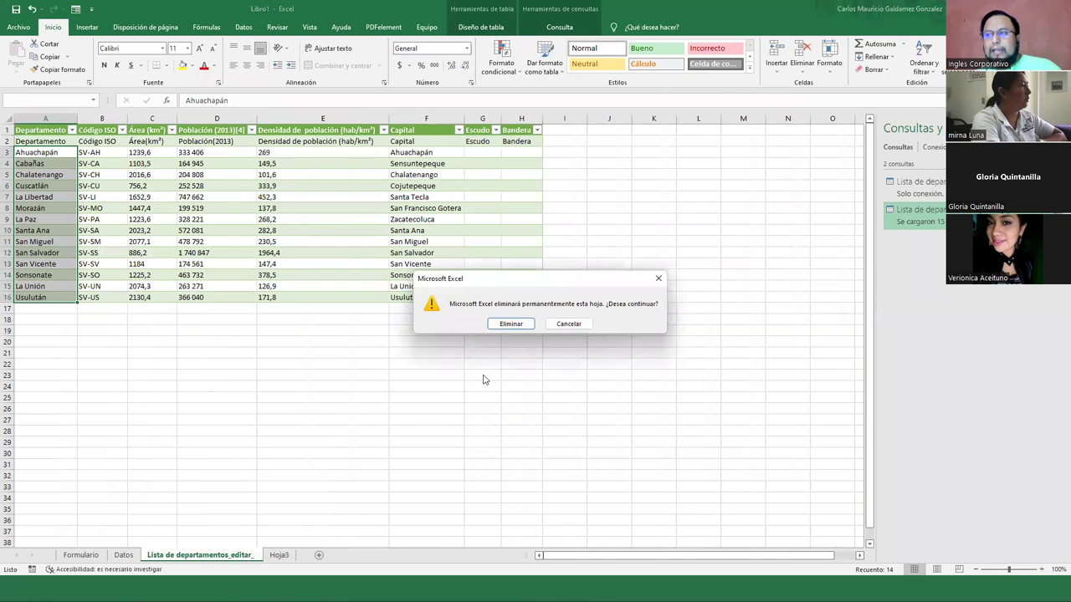
pyautogui.click(510, 324)
pyautogui.rightClick(156, 555)
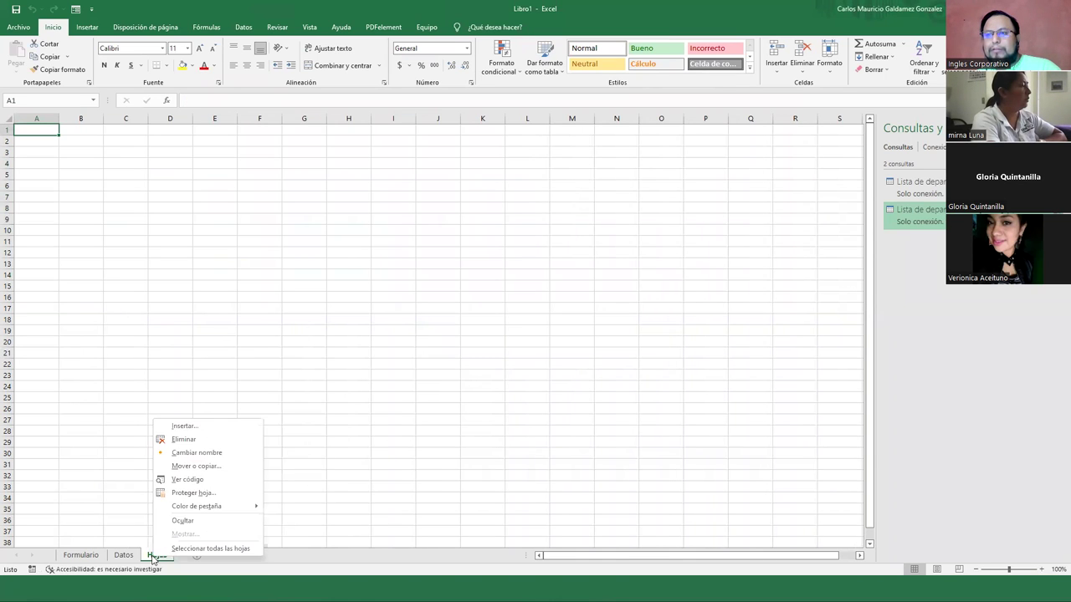
pyautogui.click(184, 439)
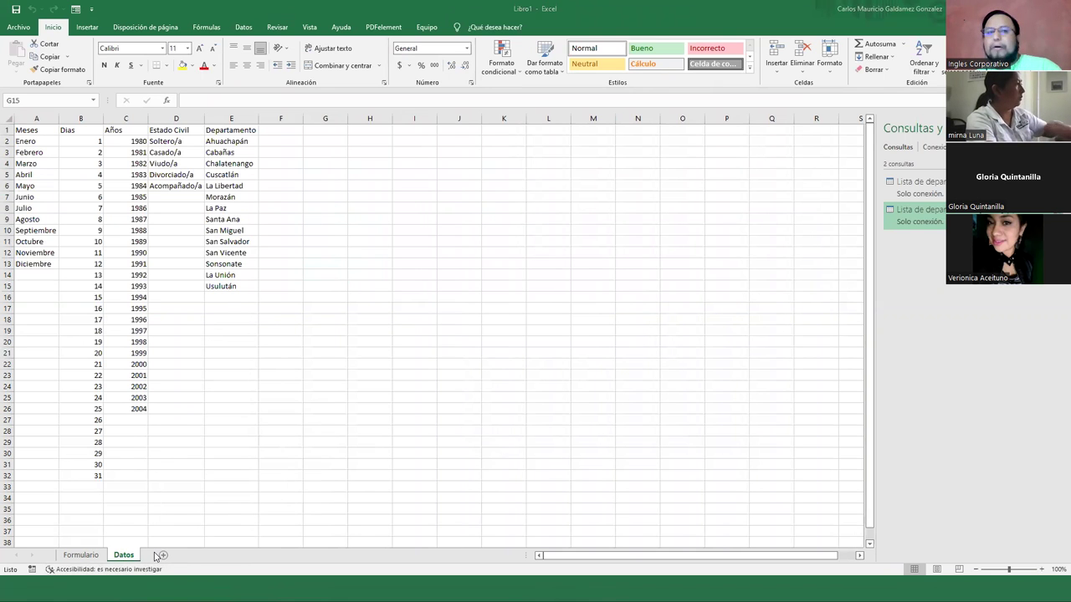
pyautogui.hotkey('alt', 'Tab')
# Open Wikipedia's Anexo:Municipios de El Salvador article, skim its department sections, and return to the top
pyautogui.scroll(5, 289, 172)
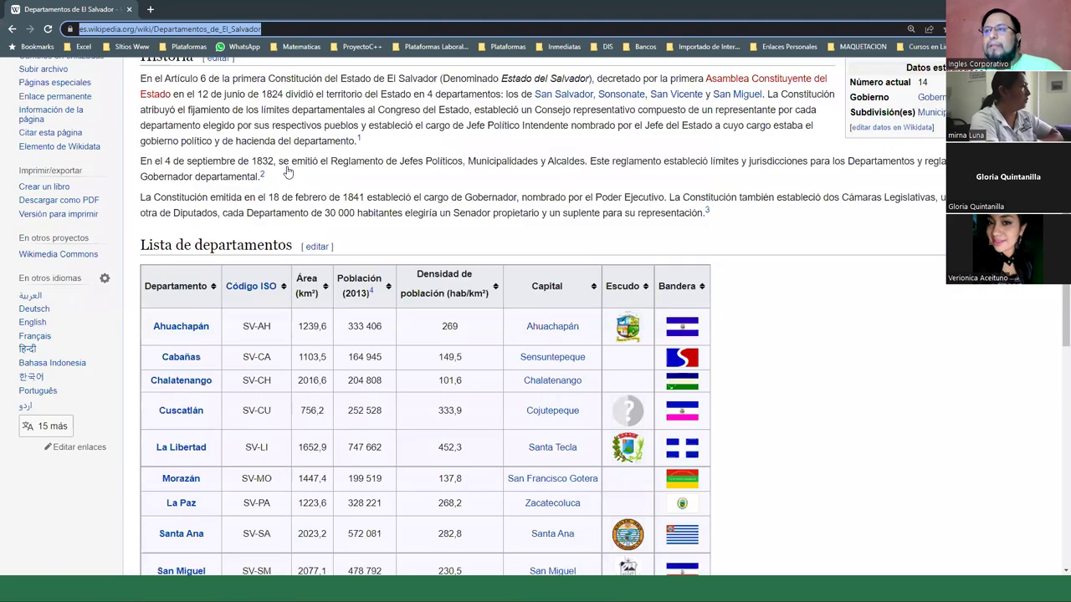
pyautogui.click(185, 285)
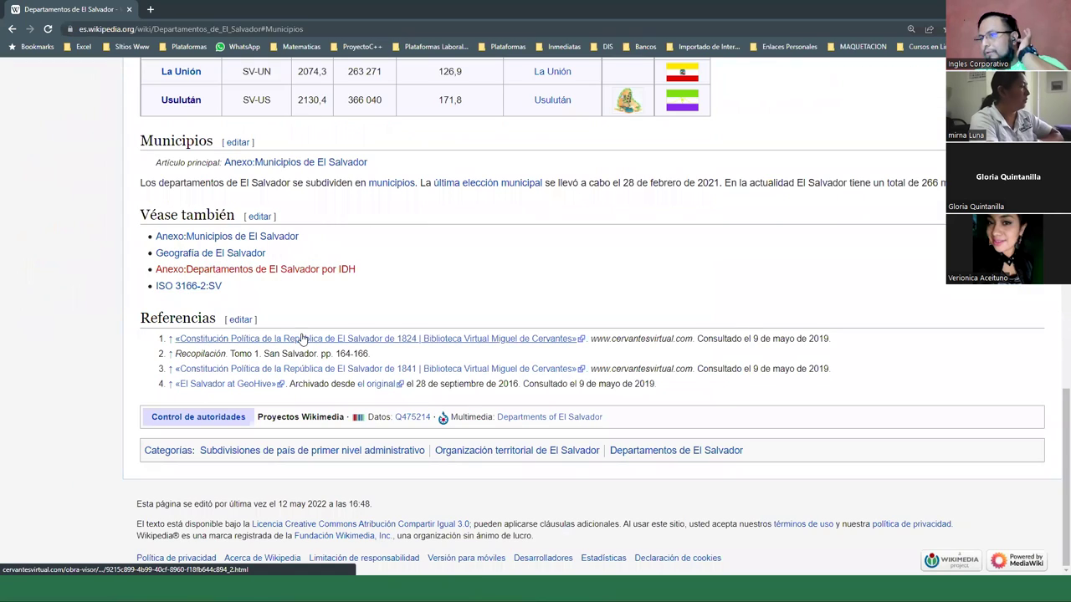
pyautogui.click(295, 164)
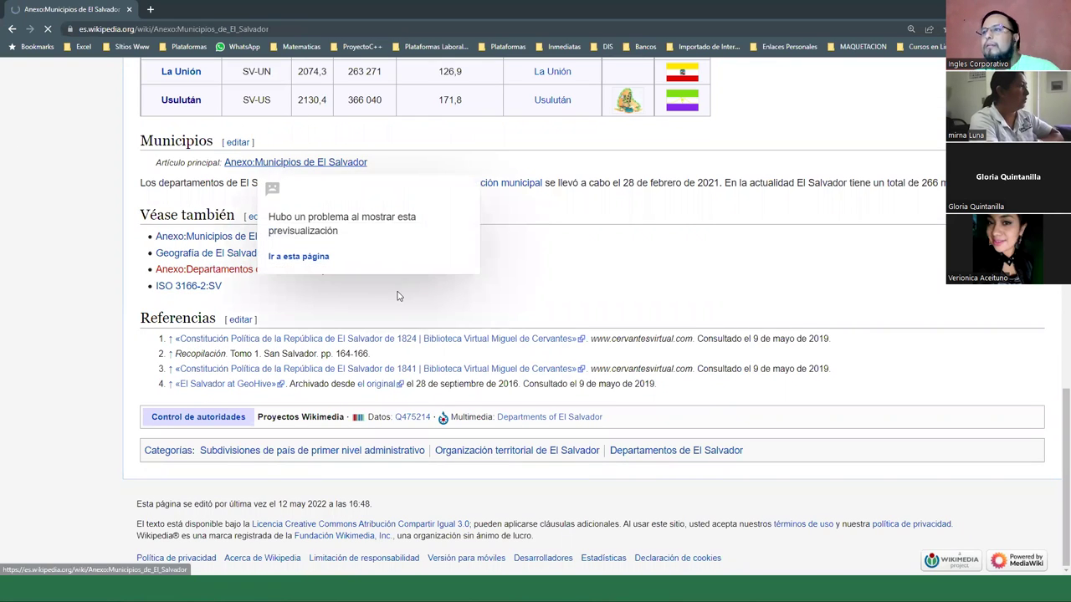
pyautogui.scroll(-6, 402, 310)
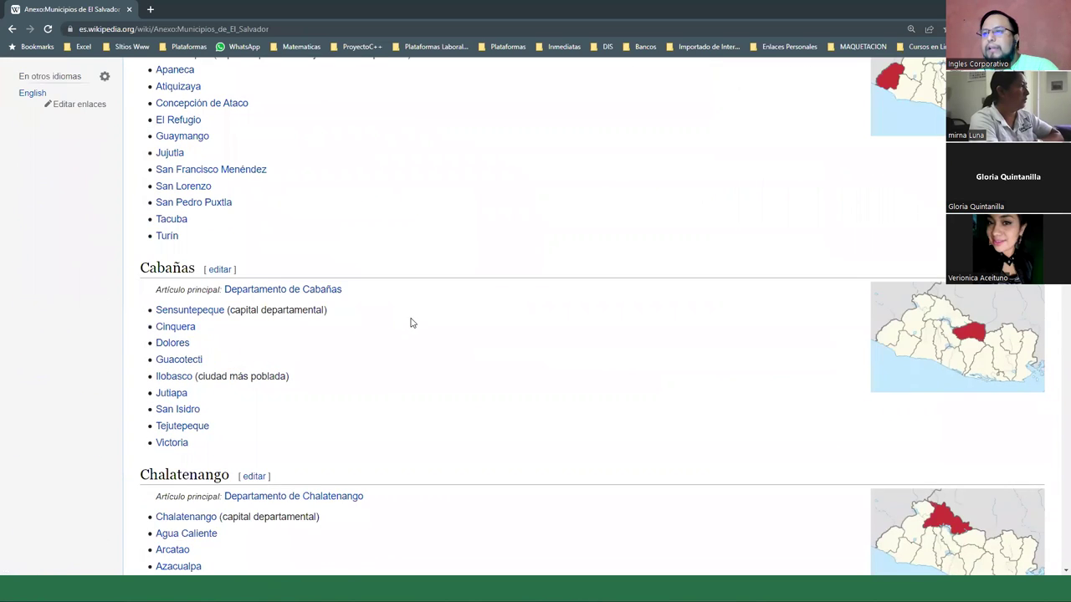
pyautogui.scroll(-10, 412, 323)
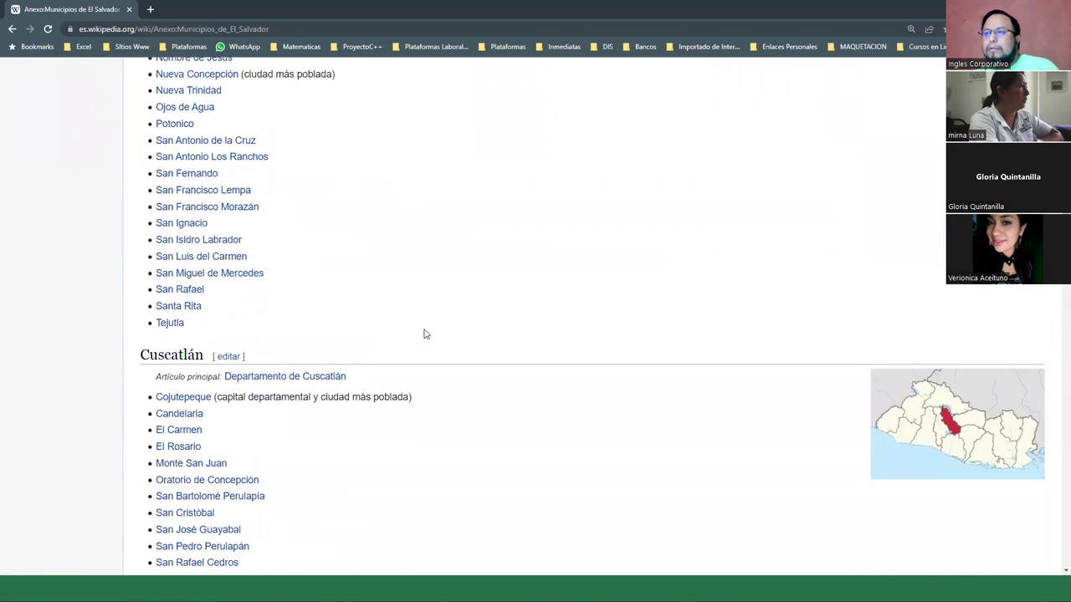
pyautogui.scroll(-15, 424, 334)
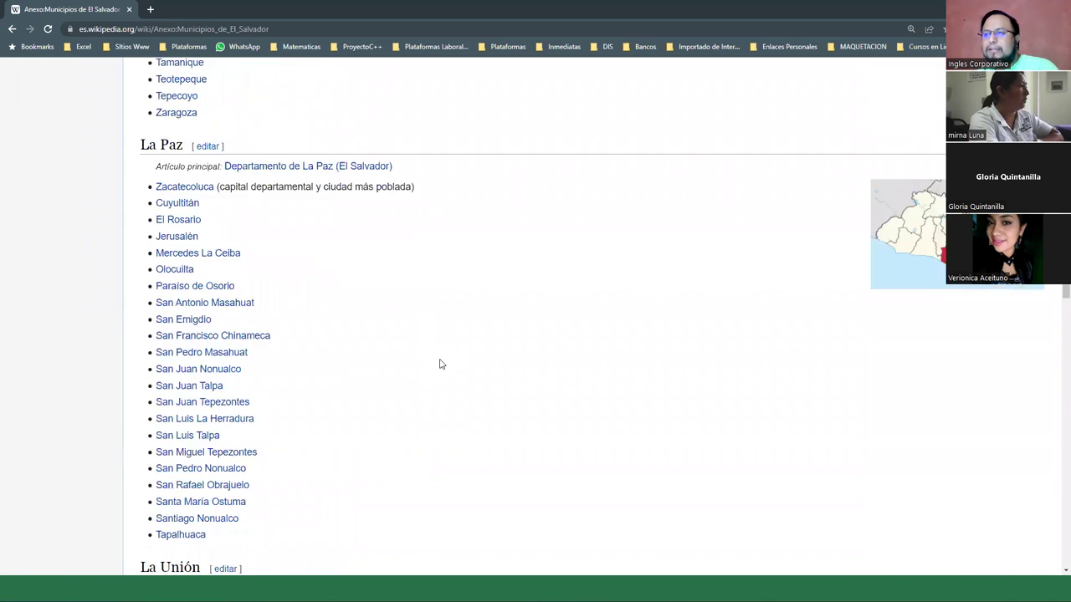
pyautogui.scroll(-7, 445, 371)
pyautogui.scroll(4, 460, 375)
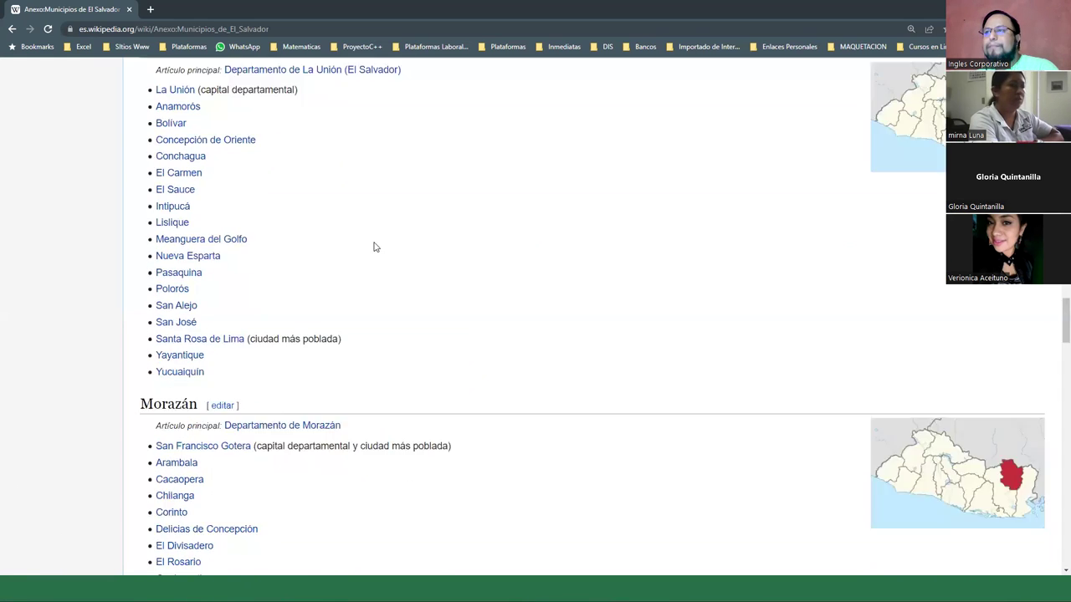
pyautogui.press('Home')
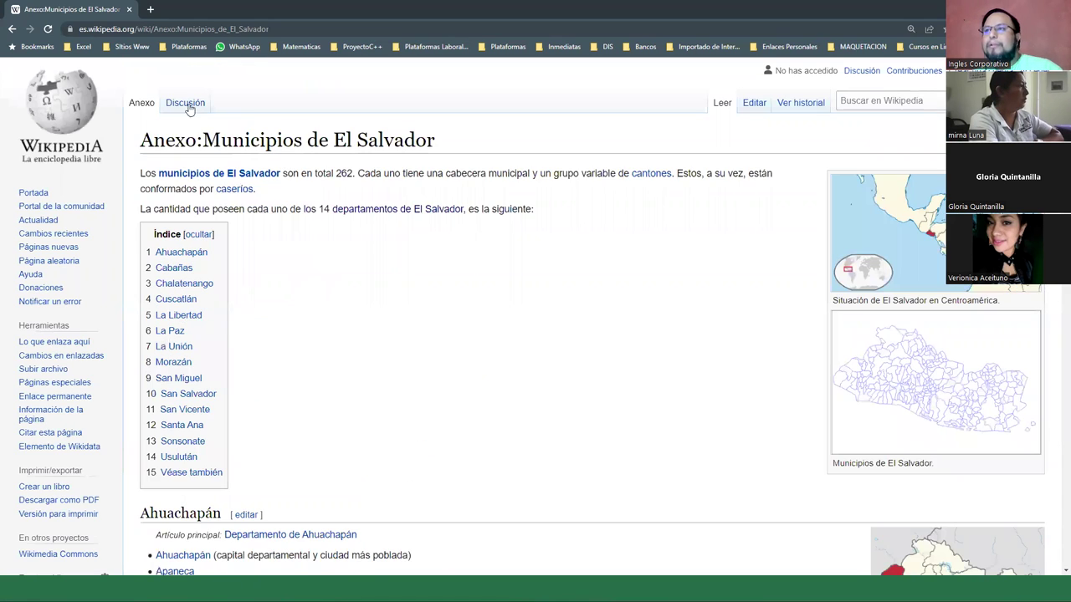
pyautogui.click(166, 32)
# Search for 'tabla de los municipios de el salvador' and browse the results
pyautogui.write('ta')
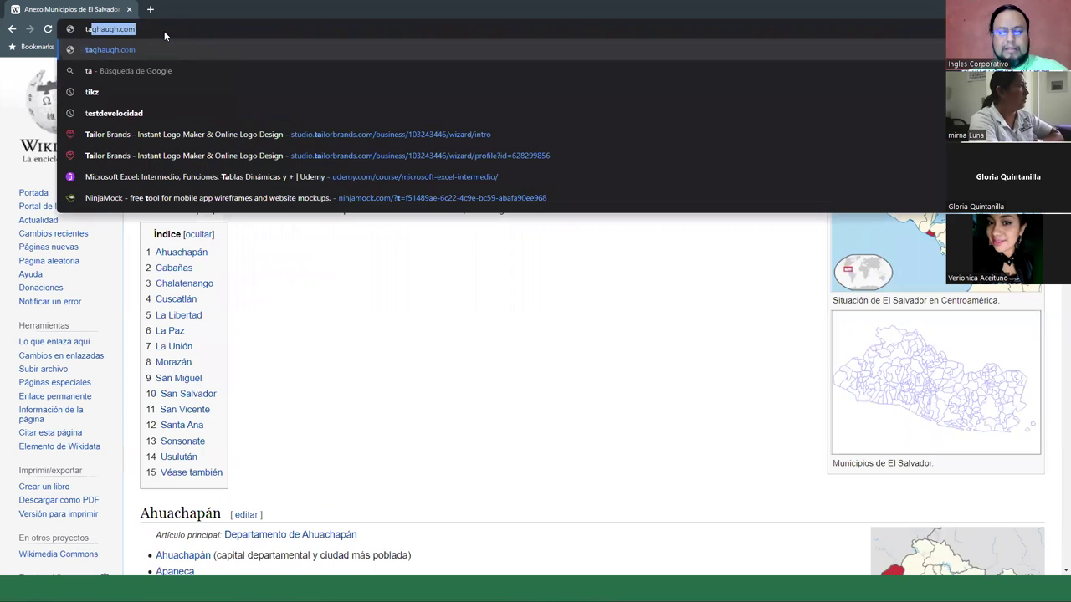
pyautogui.write('bla de los')
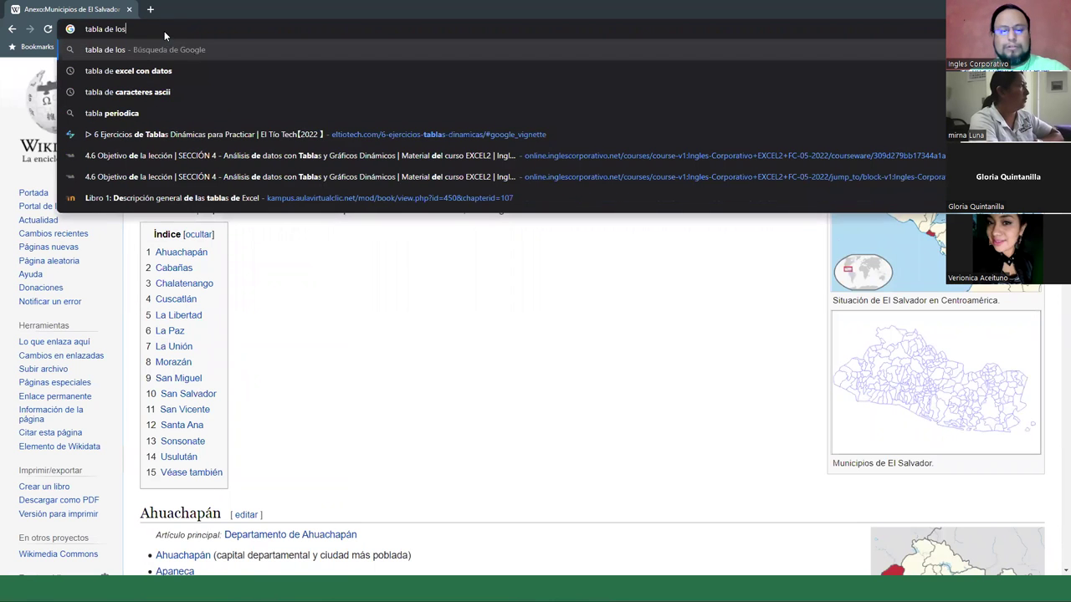
pyautogui.write(' municipios de el salvador')
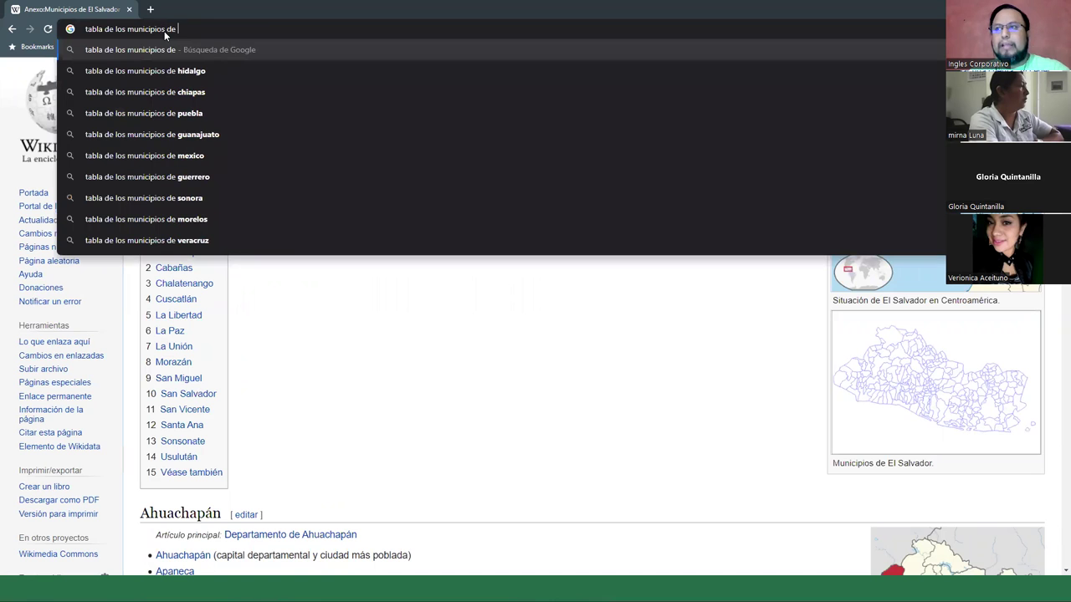
pyautogui.press('Return')
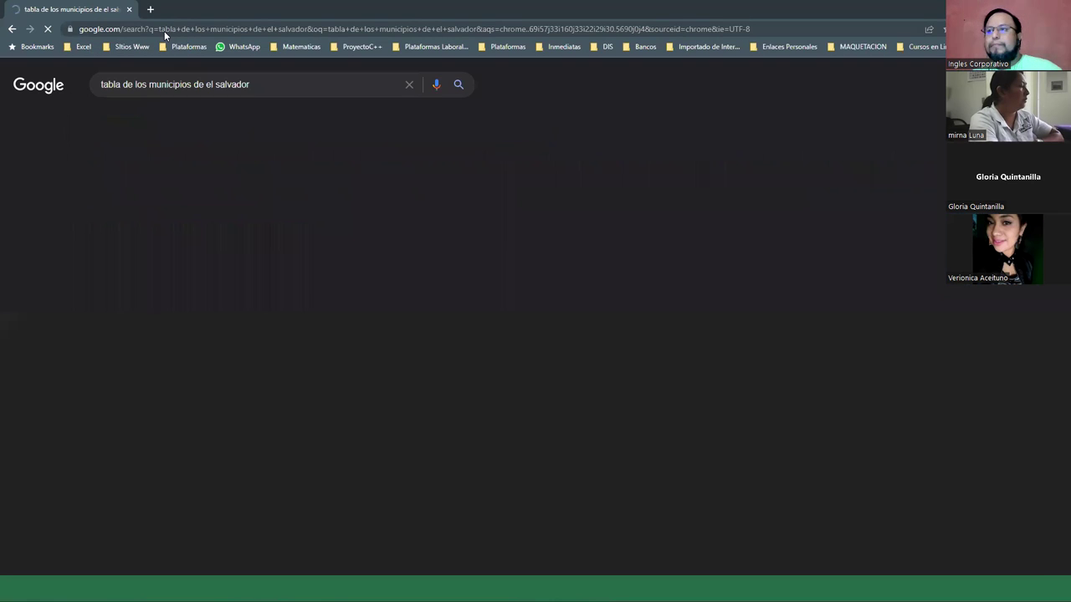
pyautogui.scroll(-1, 200, 361)
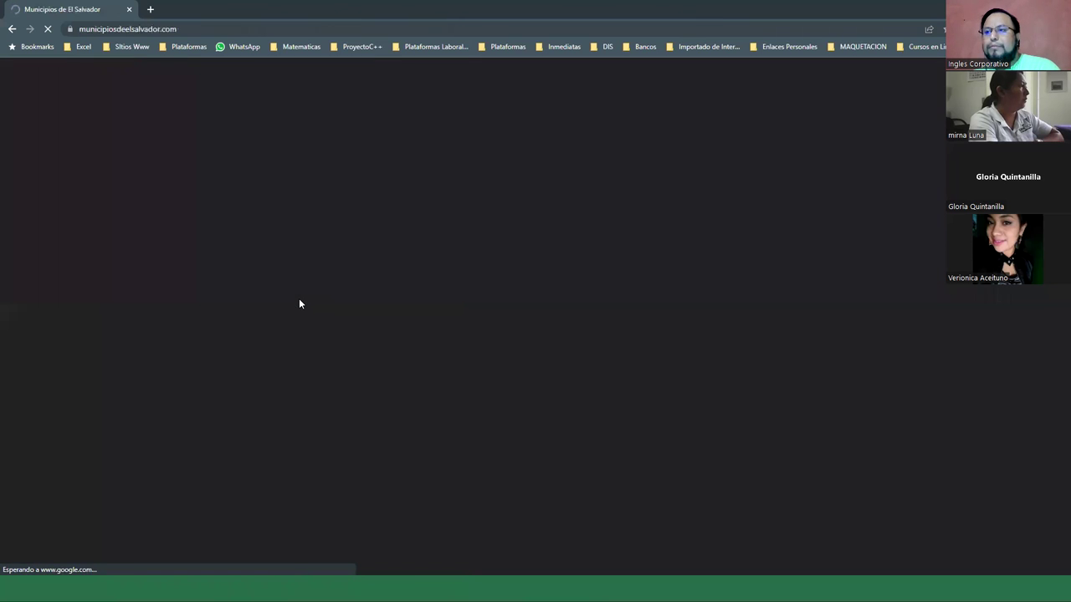
pyautogui.scroll(-3, 396, 274)
pyautogui.scroll(-7, 396, 274)
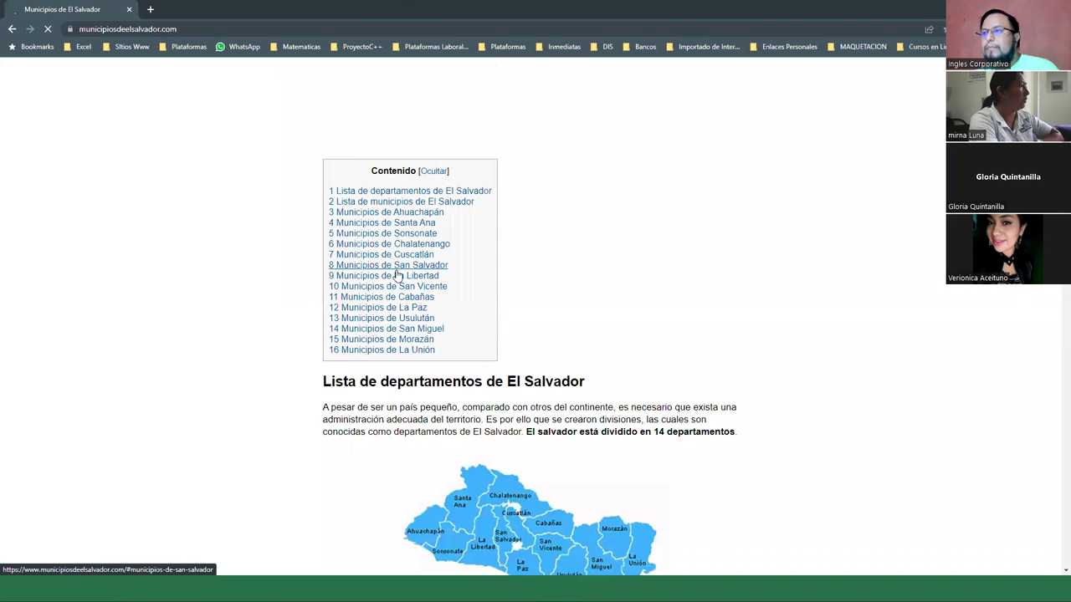
pyautogui.scroll(-10, 494, 268)
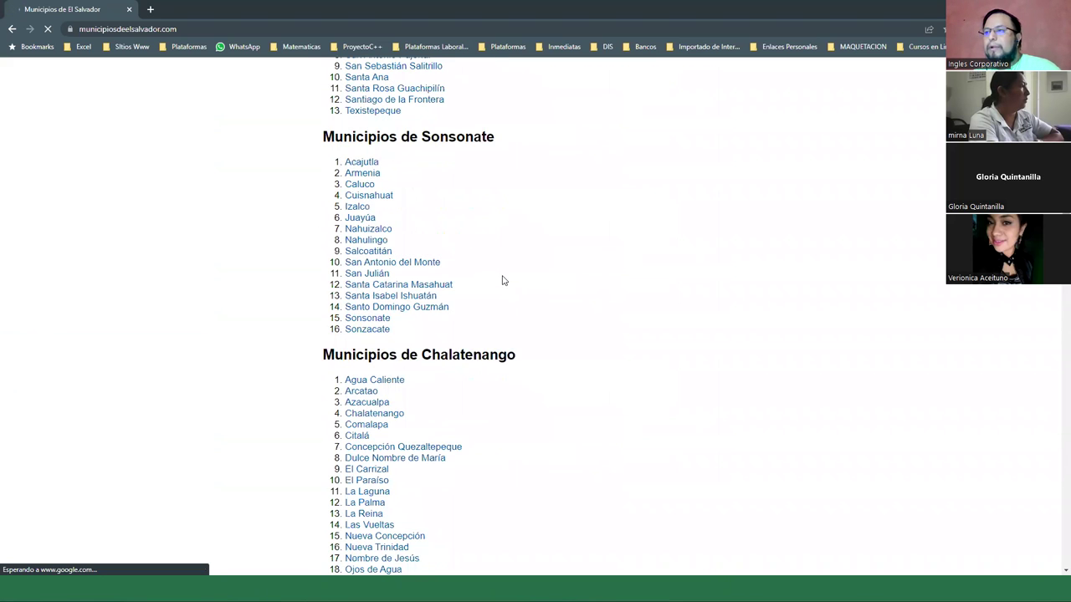
pyautogui.scroll(5, 502, 280)
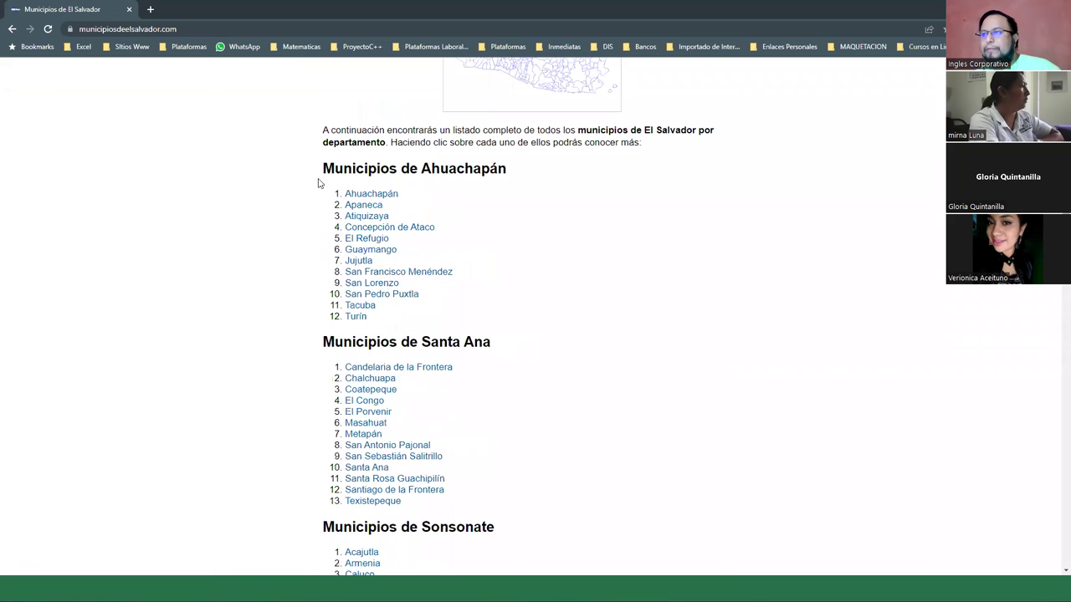
# On municipiosdeelsalvador.com, select and copy the municipality lists from Ahuachapán down to Yucuaiquín
pyautogui.moveTo(321, 172); pyautogui.dragTo(437, 349)
pyautogui.scroll(-10, 452, 384)
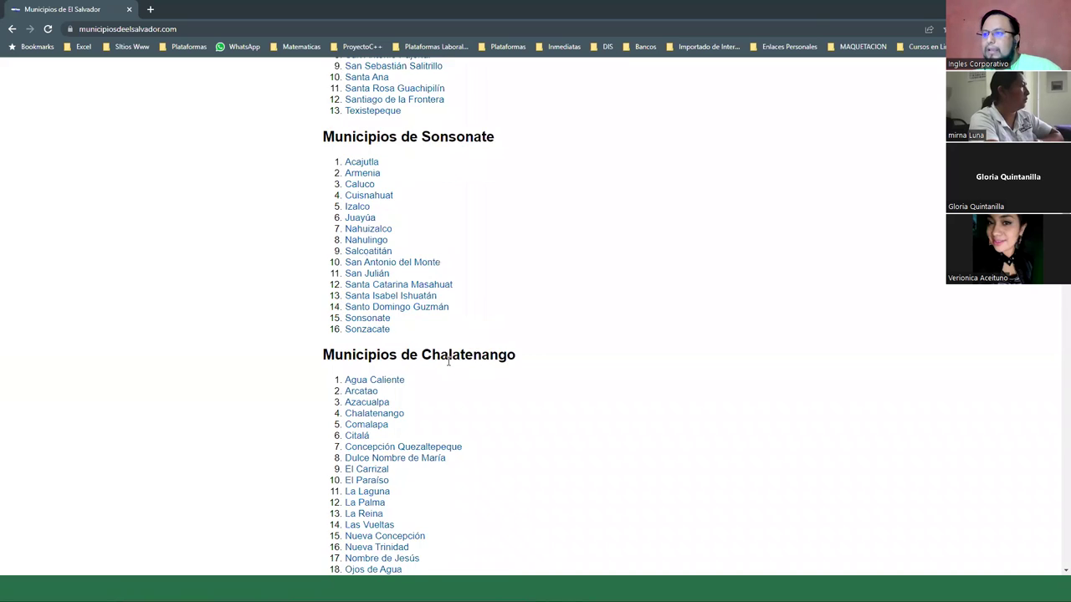
pyautogui.scroll(-19, 452, 384)
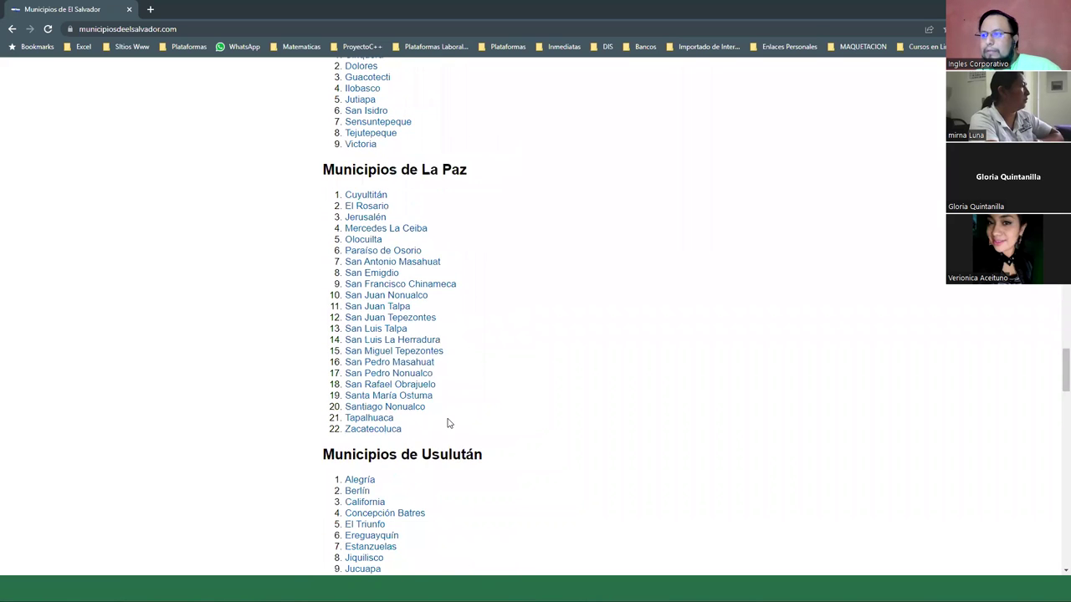
pyautogui.scroll(-13, 445, 436)
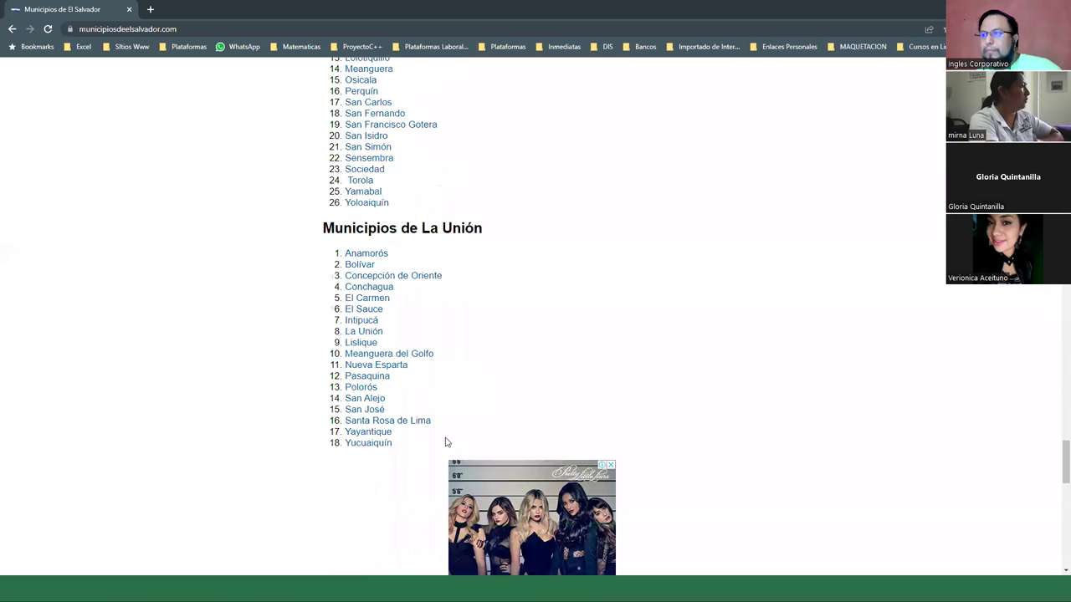
pyautogui.scroll(1, 410, 313)
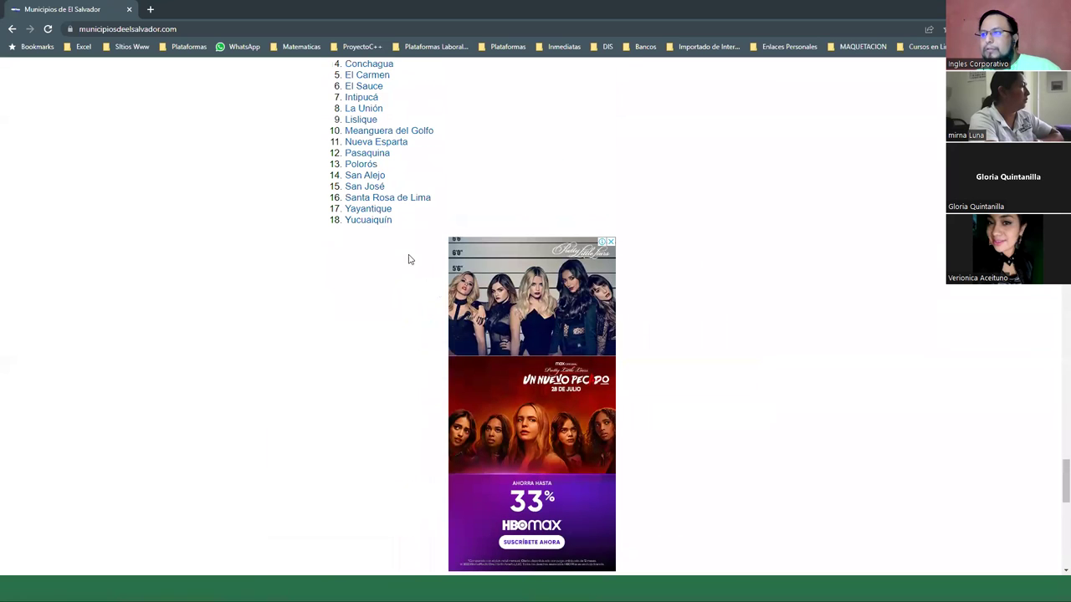
pyautogui.moveTo(398, 238); pyautogui.dragTo(394, 236)
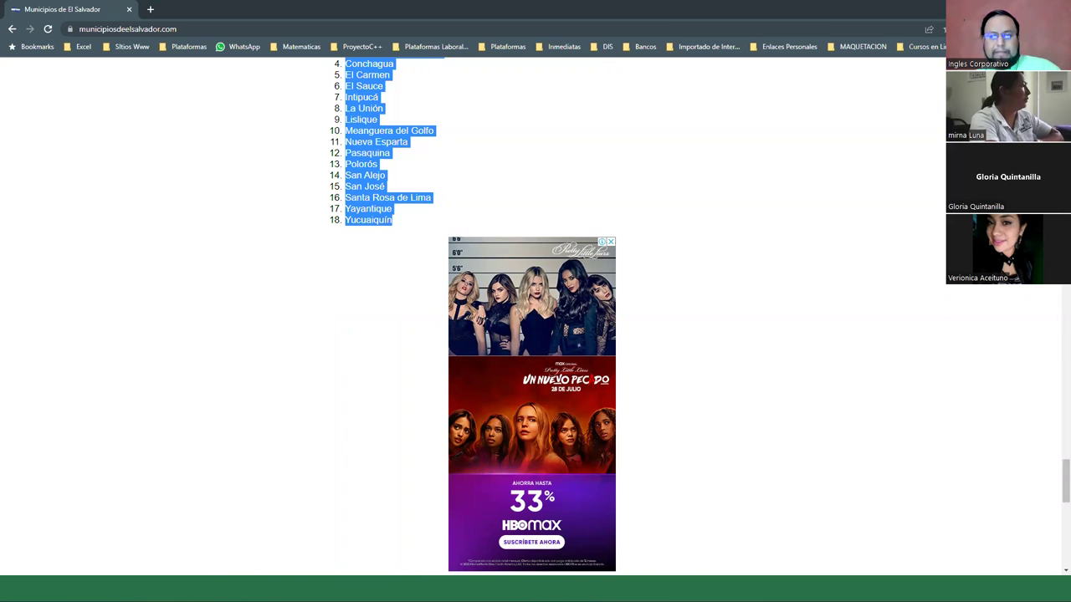
pyautogui.hotkey('alt', 'Tab')
# Paste the municipality lists into Datos column F from F1 and apply the Normal cell style
pyautogui.click(276, 129)
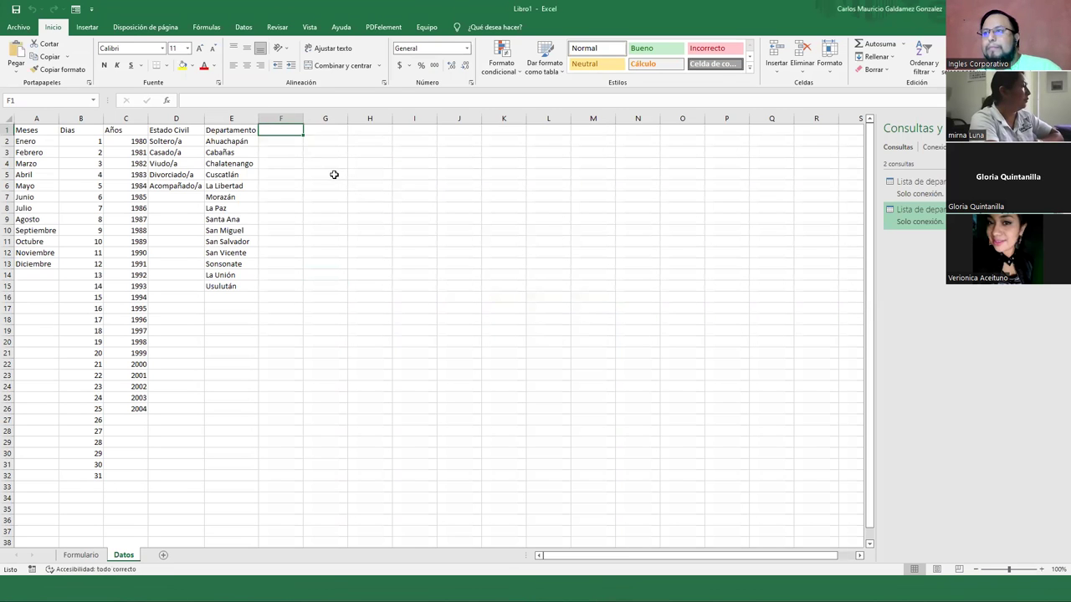
pyautogui.hotkey('ctrl', 'v')
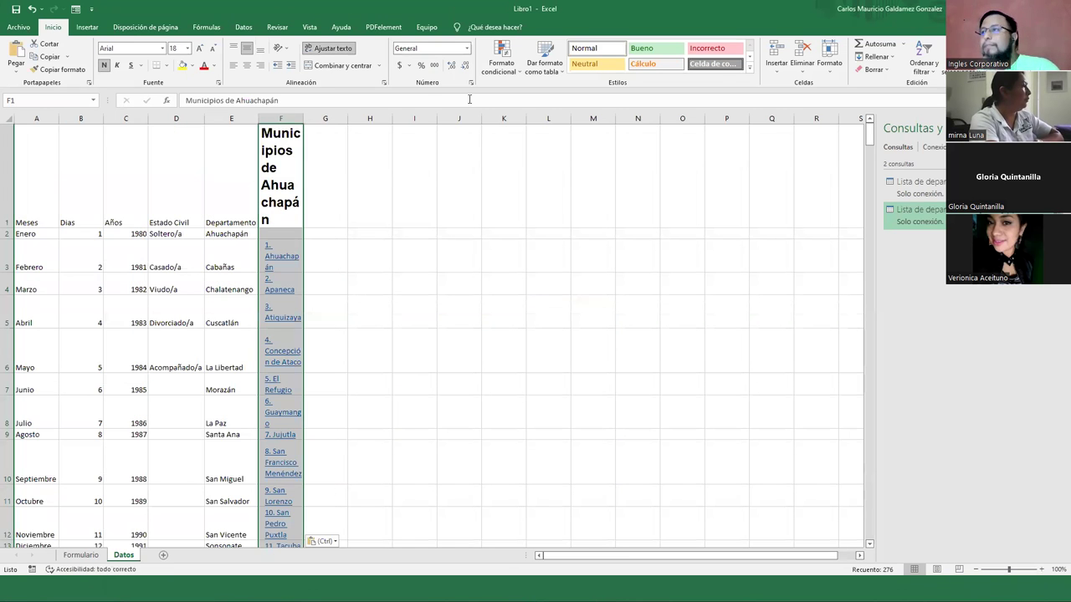
pyautogui.click(584, 50)
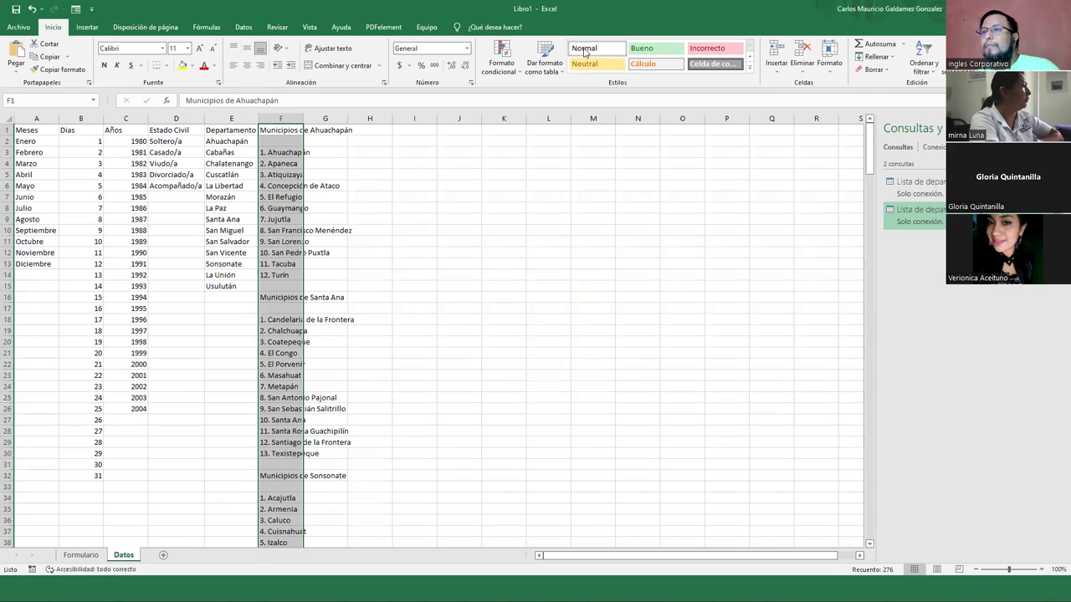
pyautogui.click(282, 141)
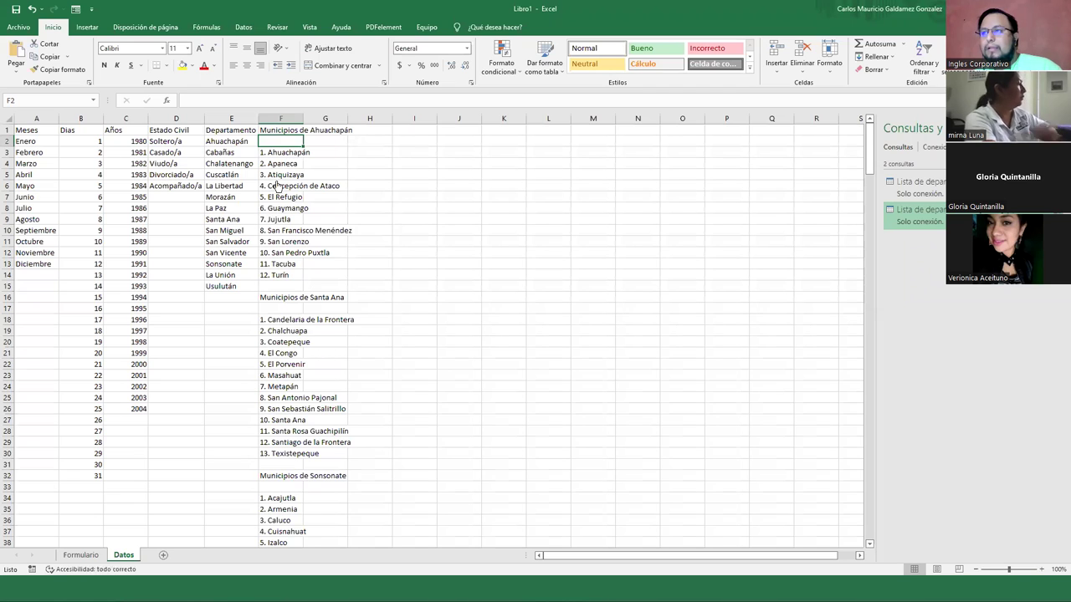
# Remove the hyperlinks from the pasted entries in F3:F303
pyautogui.moveTo(280, 152); pyautogui.dragTo(273, 277)
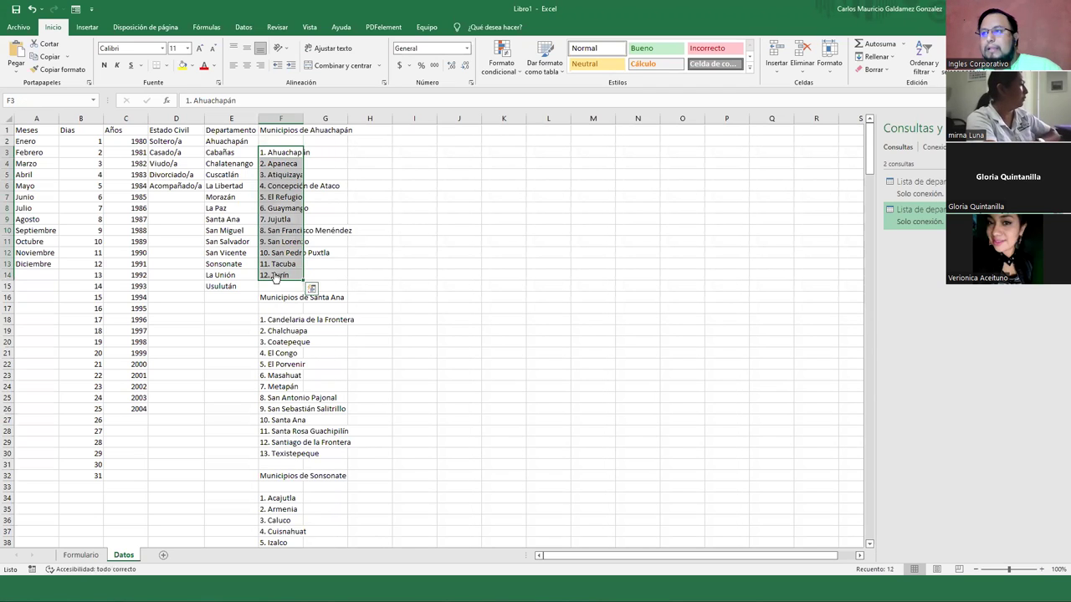
pyautogui.rightClick(275, 277)
pyautogui.click(324, 544)
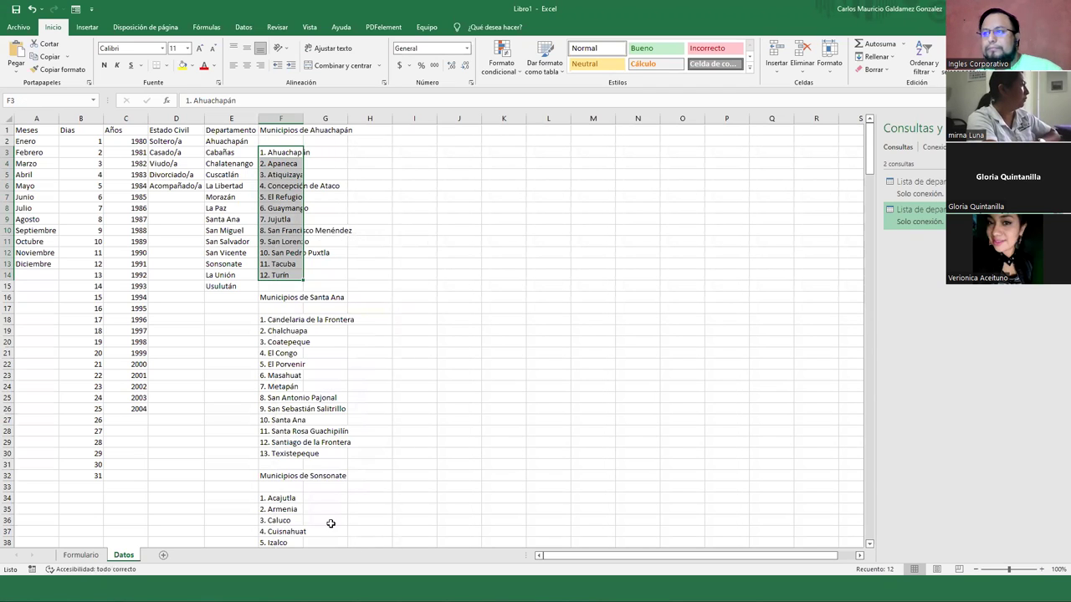
pyautogui.moveTo(280, 152)
pyautogui.mouseDown()
pyautogui.moveTo(862, 289)
pyautogui.moveTo(862, 298)
pyautogui.moveTo(46, 299)
pyautogui.moveTo(92, 310)
pyautogui.moveTo(46, 320)
pyautogui.moveTo(51, 548)
pyautogui.mouseUp()
pyautogui.moveTo(330, 522); pyautogui.dragTo(330, 522)
pyautogui.scroll(-12, 330, 522)
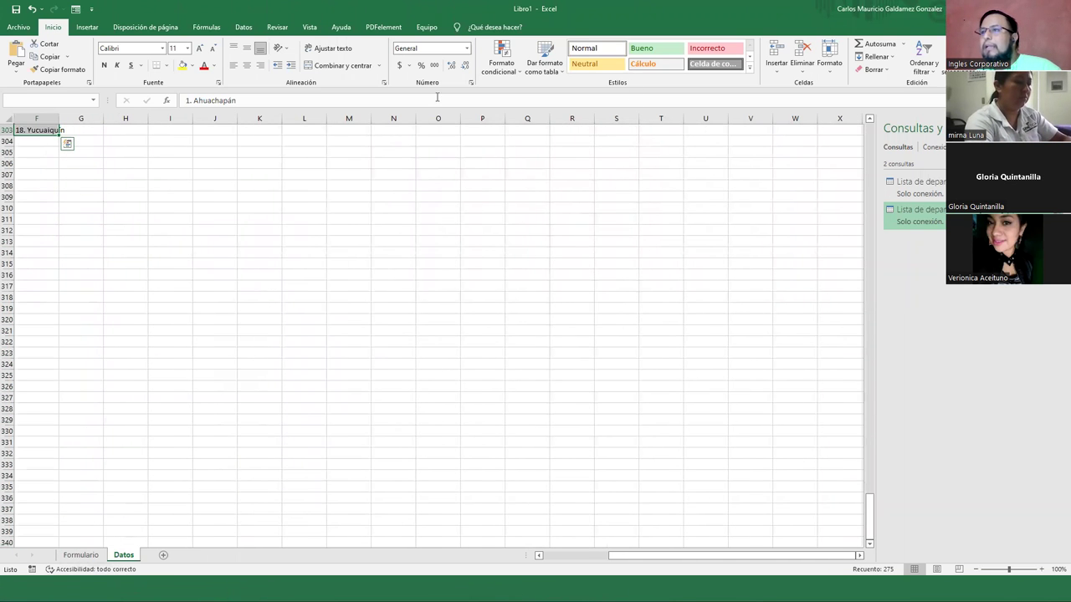
pyautogui.rightClick(46, 130)
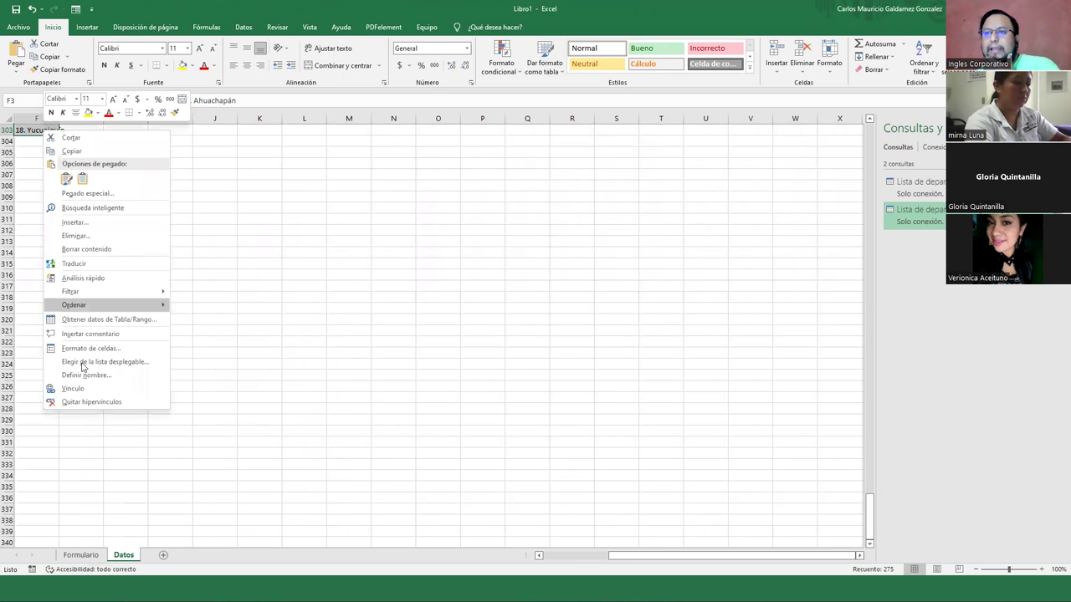
pyautogui.click(87, 403)
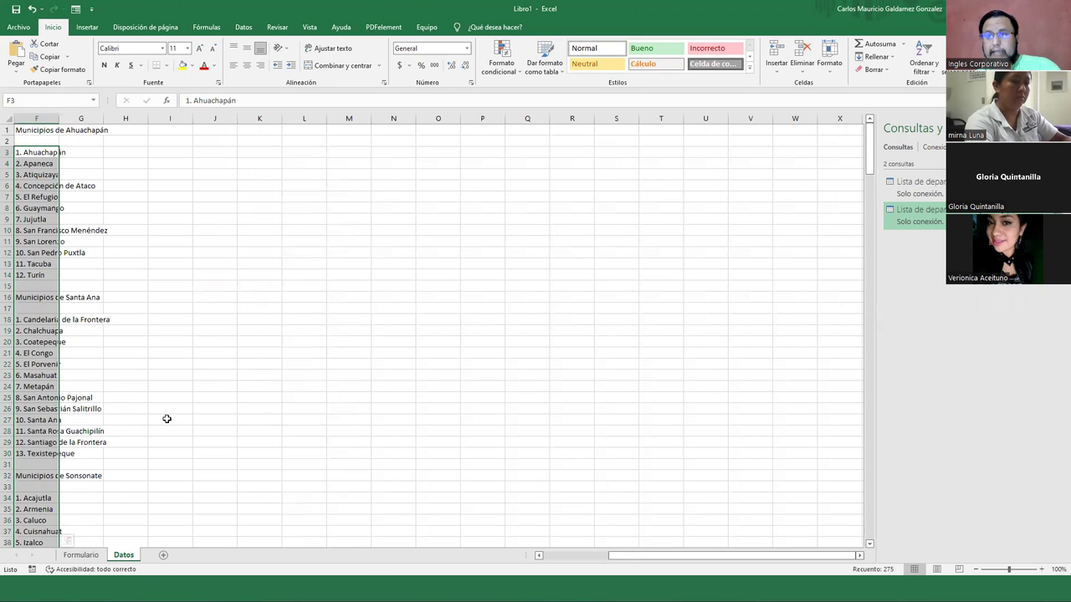
pyautogui.click(39, 293)
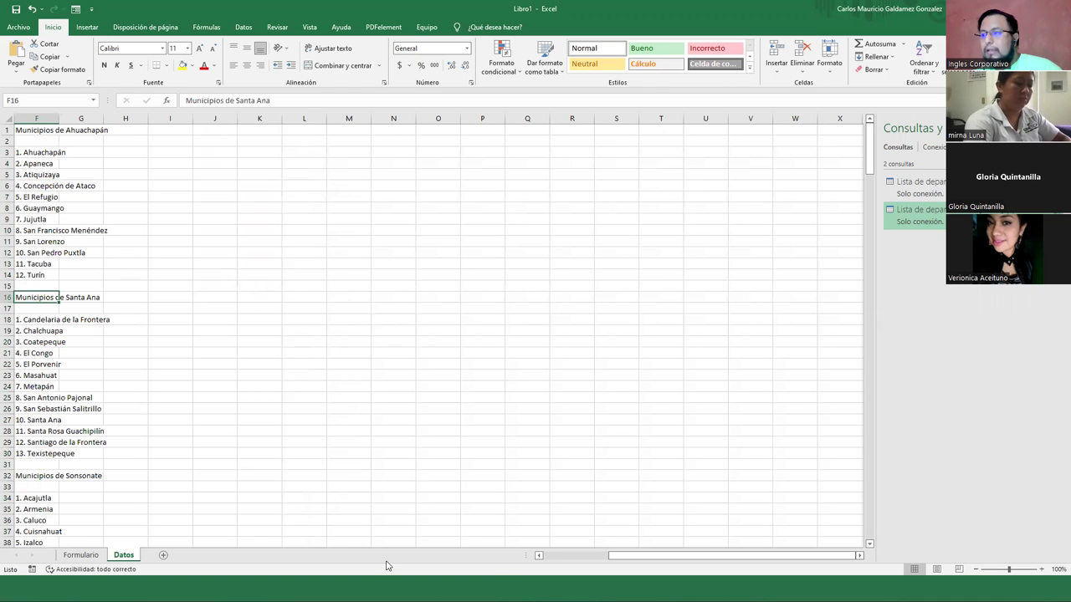
pyautogui.click(549, 556)
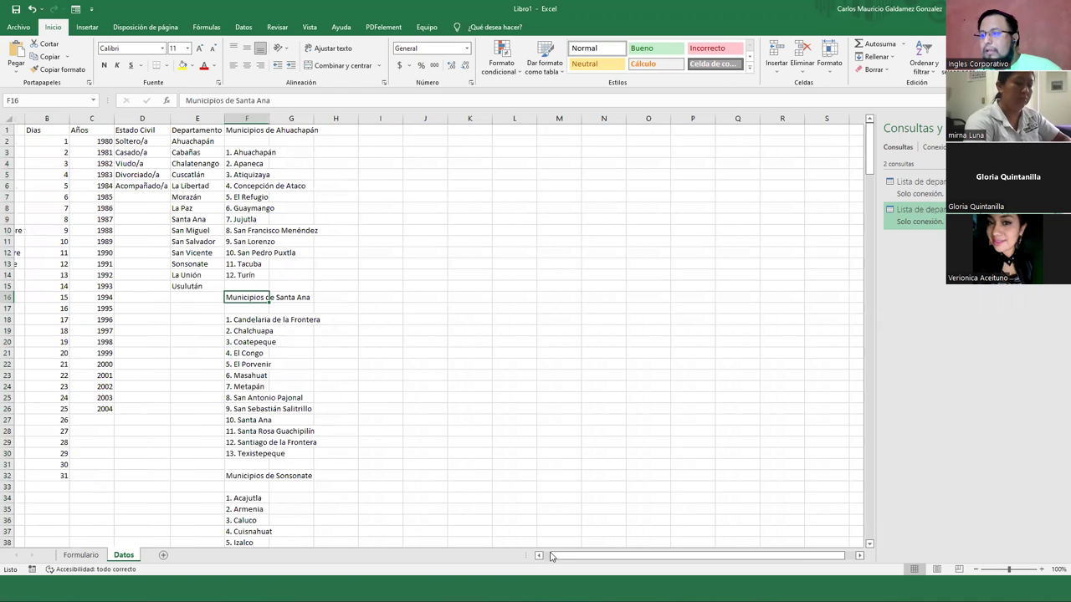
pyautogui.click(273, 140)
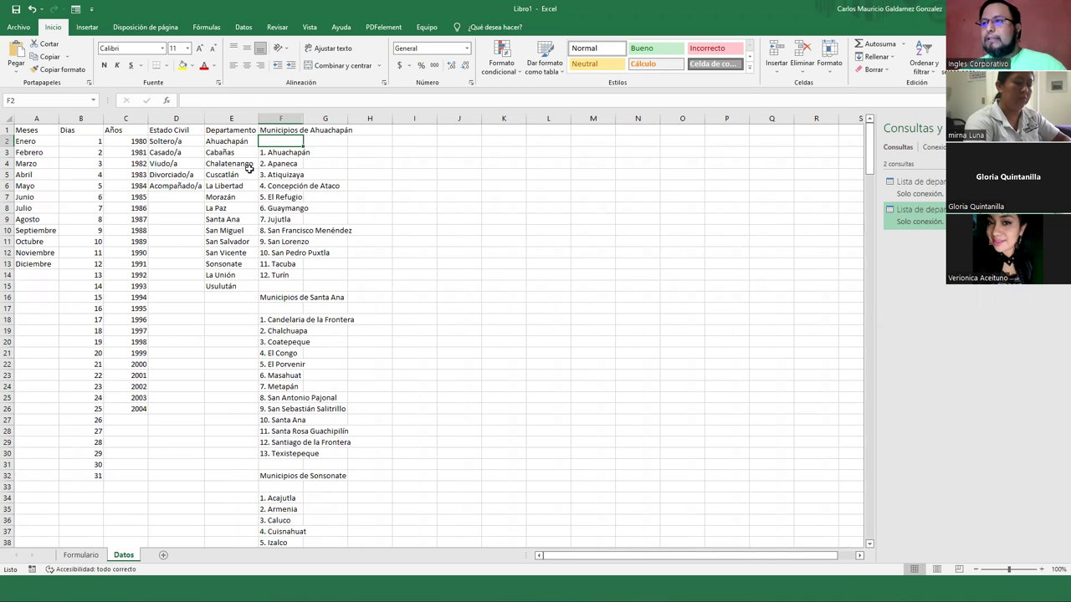
# Move the Ahuachapán list up under its heading and the Santa Ana heading up to F14
pyautogui.moveTo(280, 152); pyautogui.dragTo(279, 272)
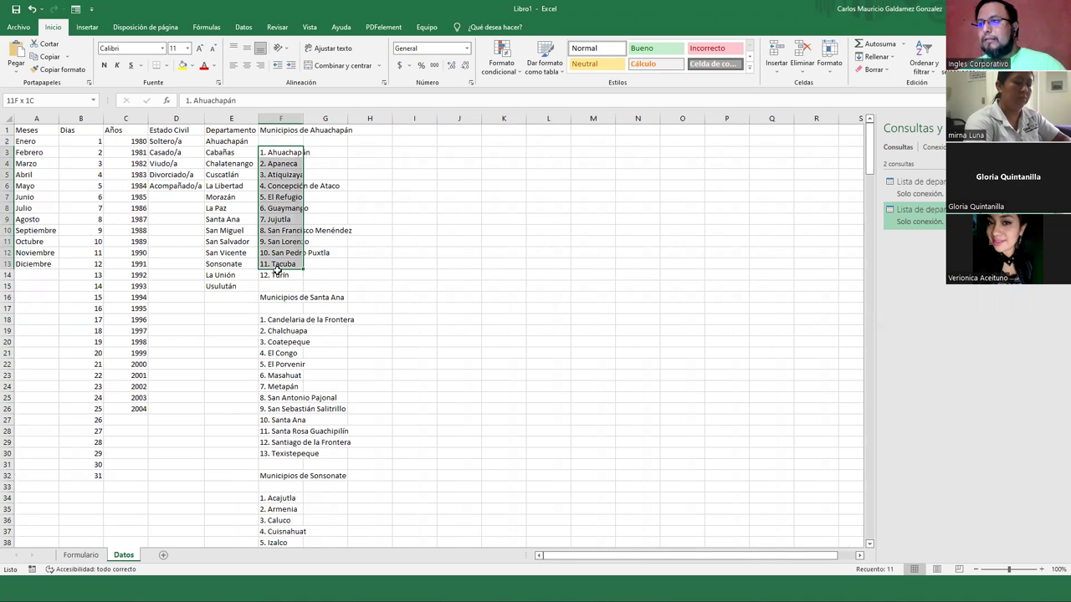
pyautogui.moveTo(285, 145); pyautogui.dragTo(296, 158)
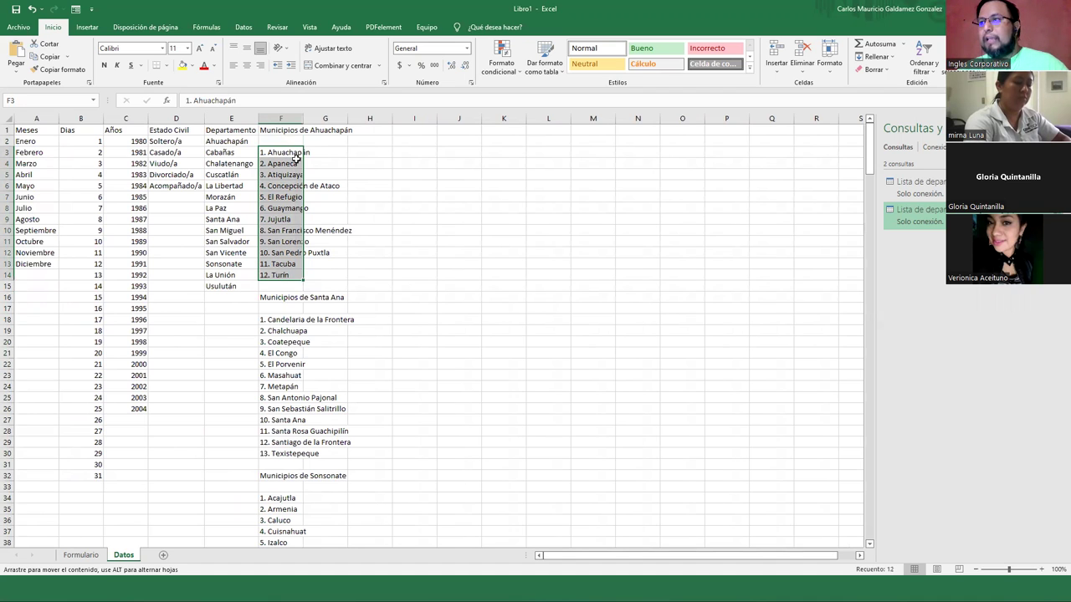
pyautogui.moveTo(259, 329); pyautogui.dragTo(284, 318)
pyautogui.click(285, 294)
pyautogui.moveTo(282, 452); pyautogui.dragTo(290, 292)
# Move the Sonsonate heading up to F28 with its 16 municipalities beneath, then select empty rows 45–50
pyautogui.scroll(-4, 281, 298)
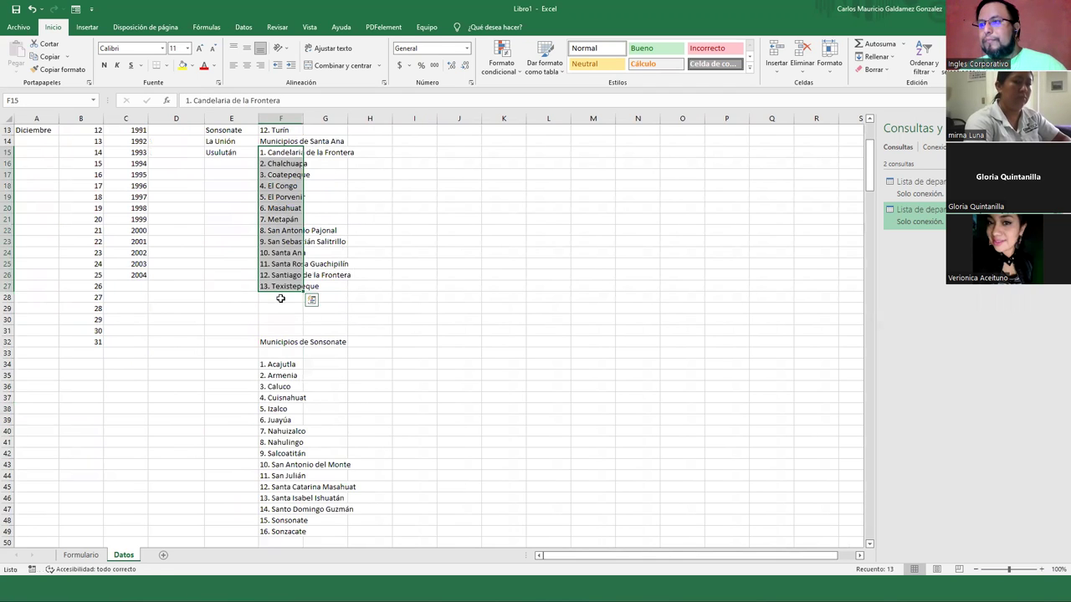
pyautogui.click(276, 341)
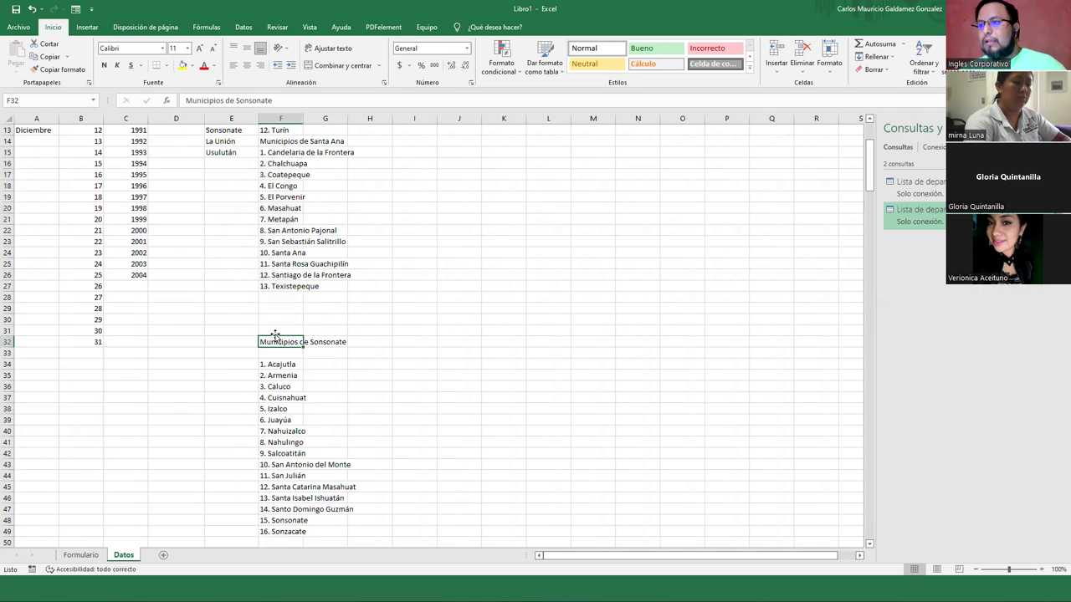
pyautogui.moveTo(284, 347); pyautogui.dragTo(282, 303)
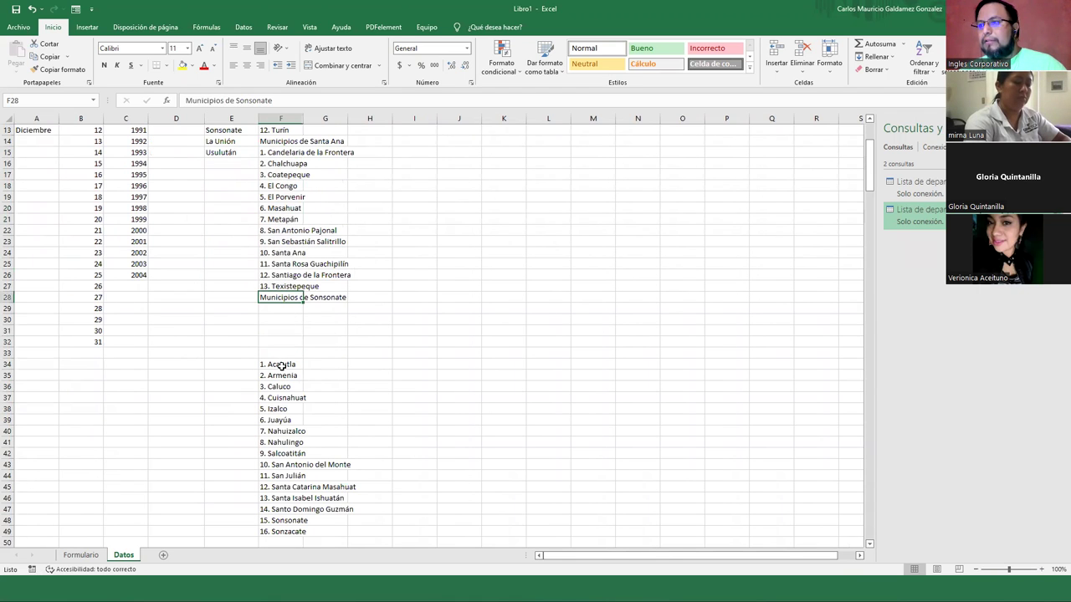
pyautogui.moveTo(276, 364); pyautogui.dragTo(270, 475)
pyautogui.moveTo(276, 520); pyautogui.dragTo(277, 532)
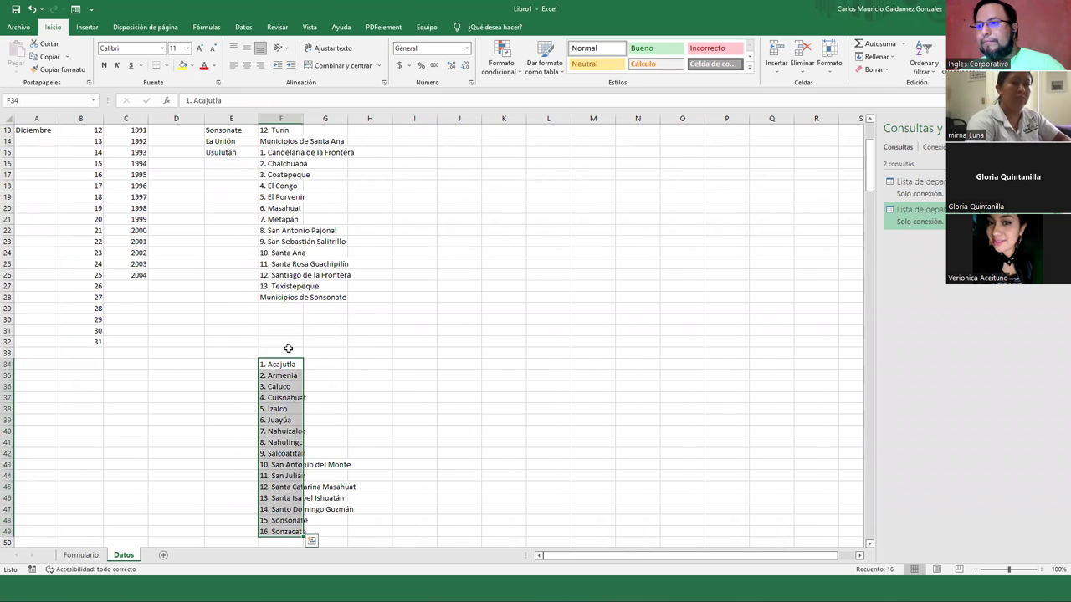
pyautogui.moveTo(301, 476); pyautogui.dragTo(287, 420)
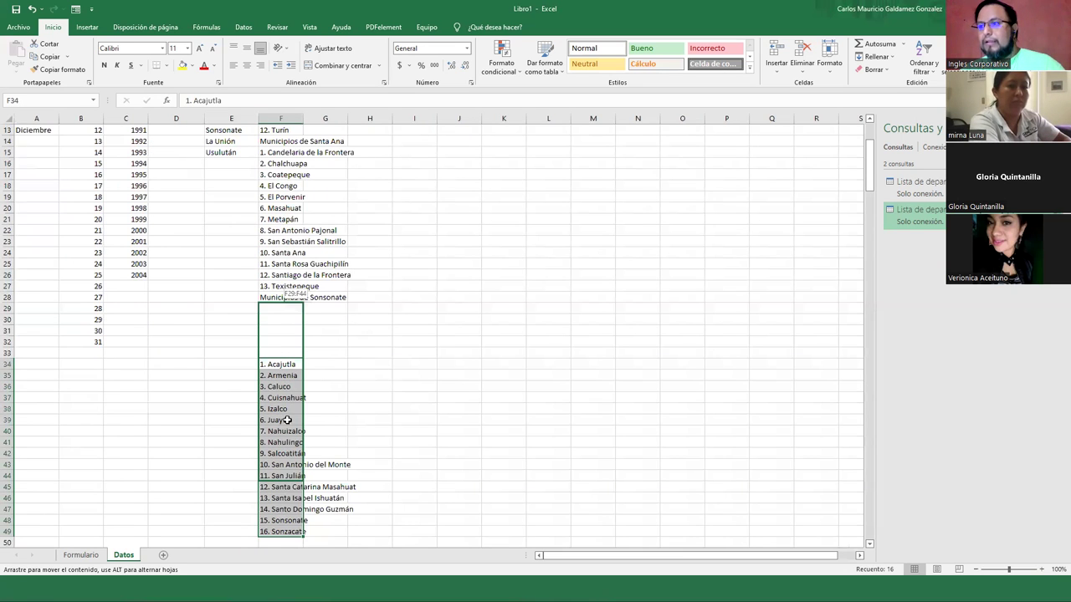
pyautogui.moveTo(139, 329); pyautogui.dragTo(140, 329)
pyautogui.scroll(-5, 125, 328)
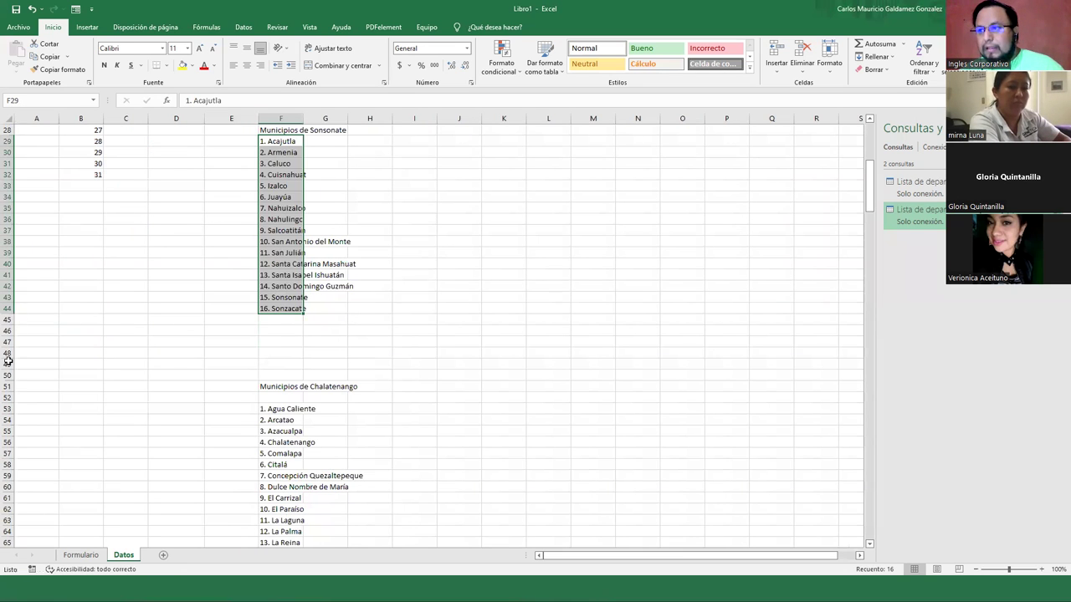
pyautogui.moveTo(8, 320); pyautogui.dragTo(6, 395)
# Delete the empty rows 45–50 and 52 between the first lists
pyautogui.keyDown('ctrl'); pyautogui.click(5, 397); pyautogui.keyUp('ctrl')
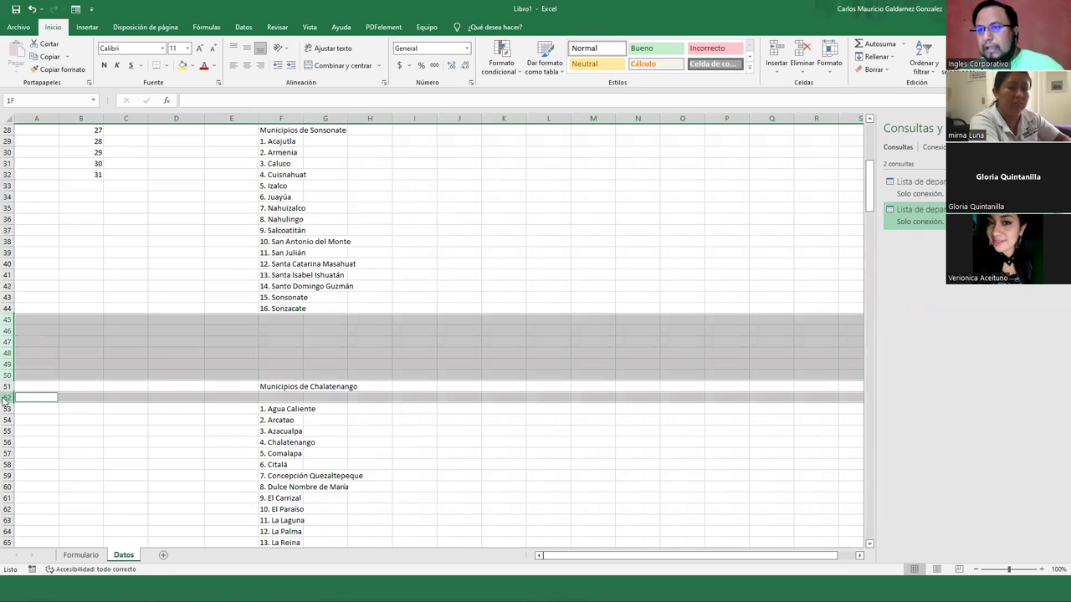
pyautogui.rightClick(44, 470)
pyautogui.press('Escape')
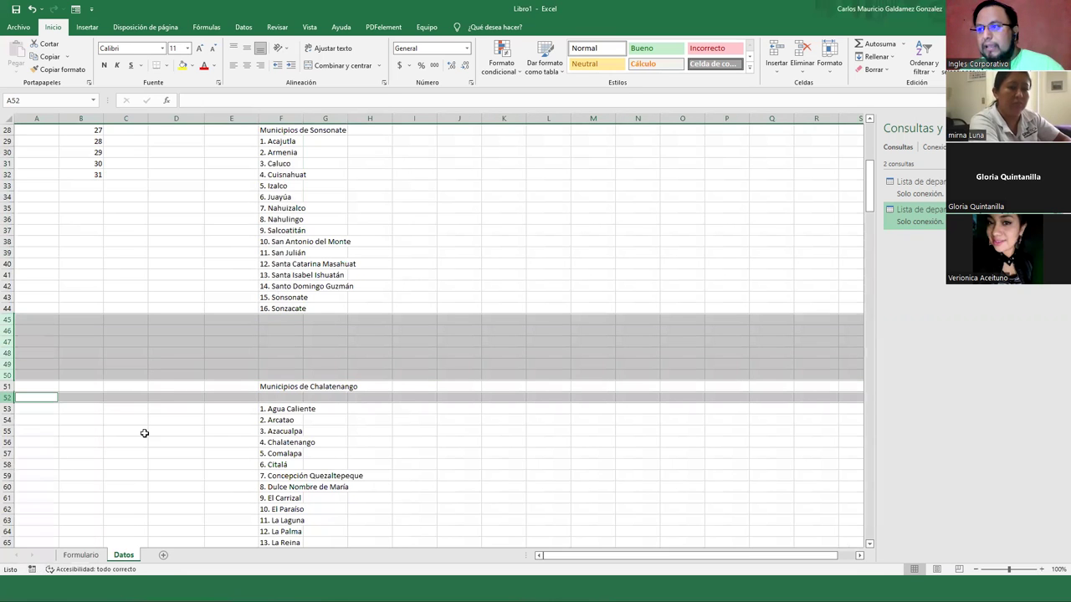
pyautogui.hotkey('ctrl', '-')
# Delete the empty rows 79 and 81
pyautogui.scroll(-6, 86, 424)
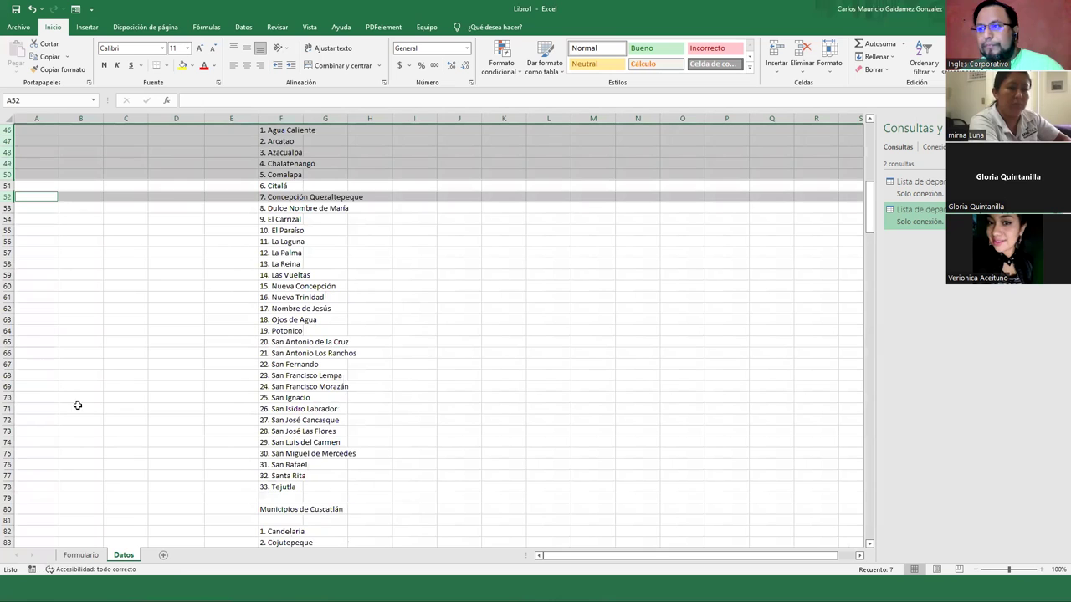
pyautogui.scroll(-4, 29, 371)
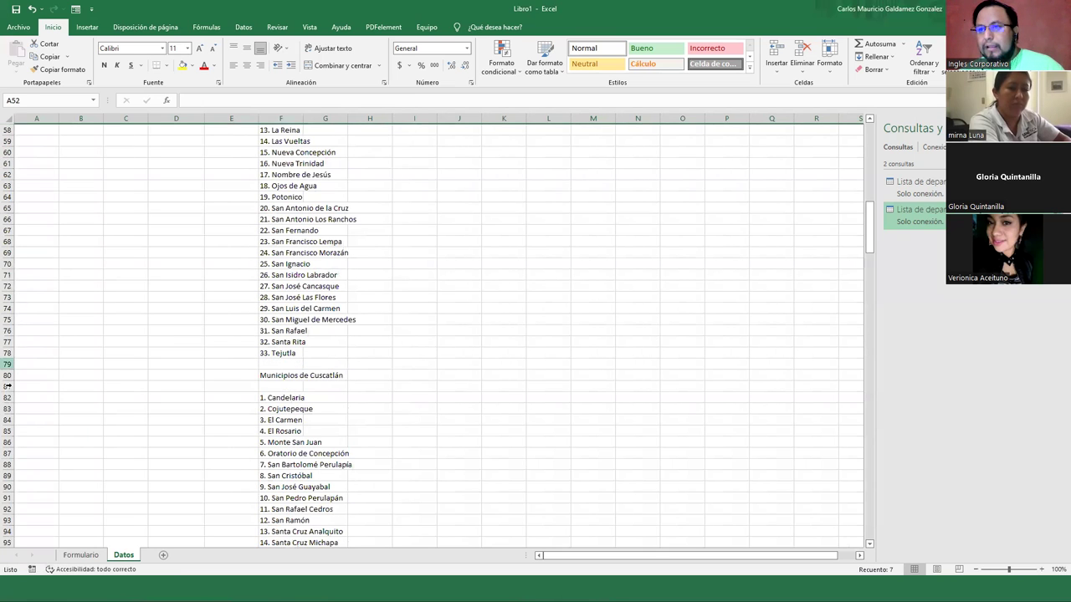
pyautogui.keyDown('ctrl'); pyautogui.click(7, 386); pyautogui.keyUp('ctrl')
pyautogui.rightClick(8, 386)
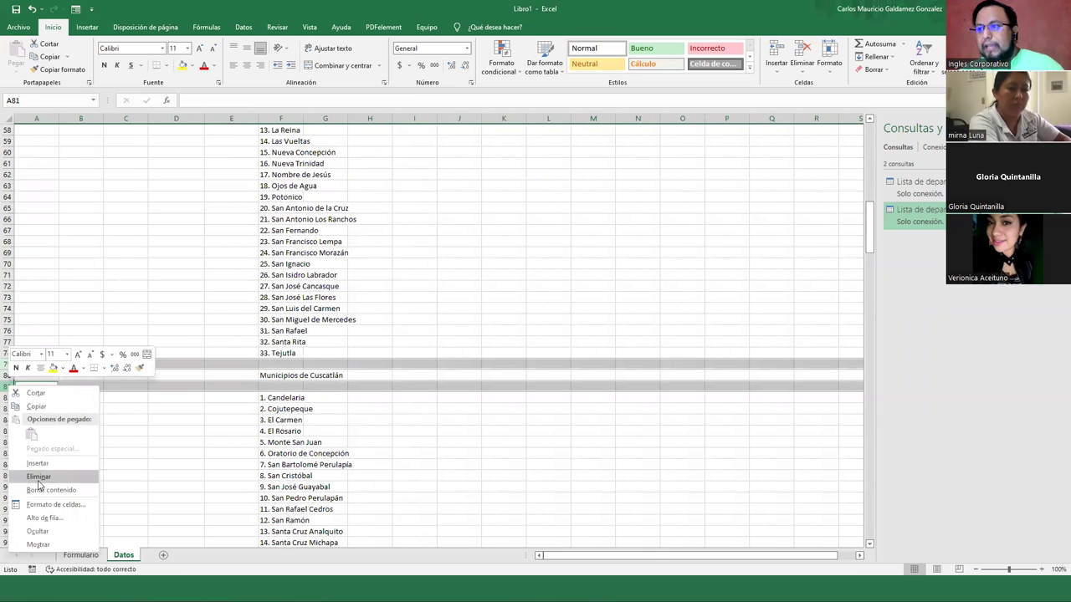
pyautogui.click(55, 471)
# Delete the empty rows 96 and 98
pyautogui.scroll(-5, 63, 446)
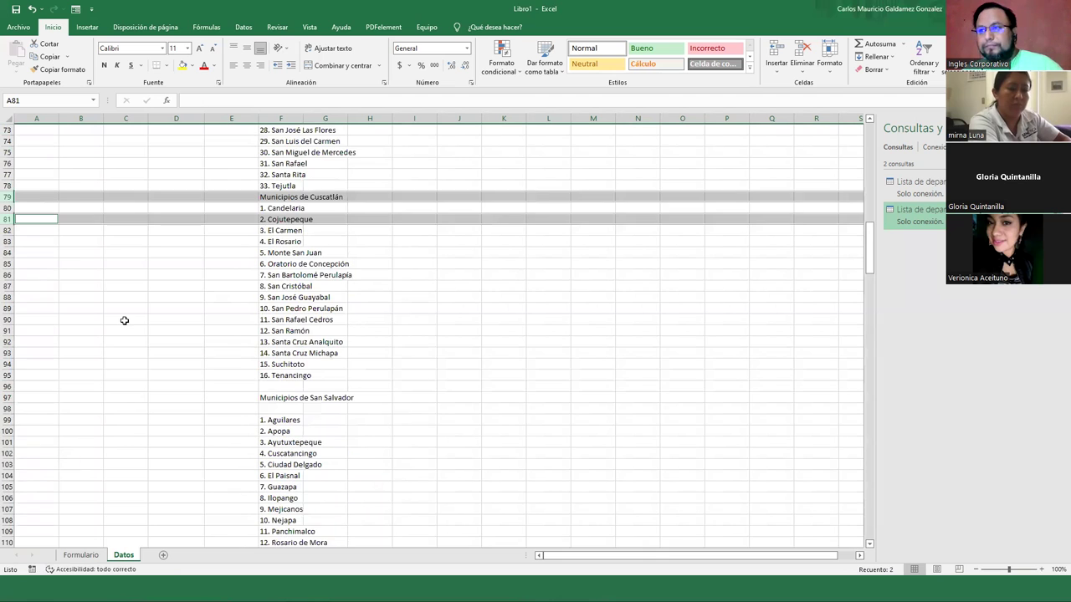
pyautogui.scroll(-2, 43, 323)
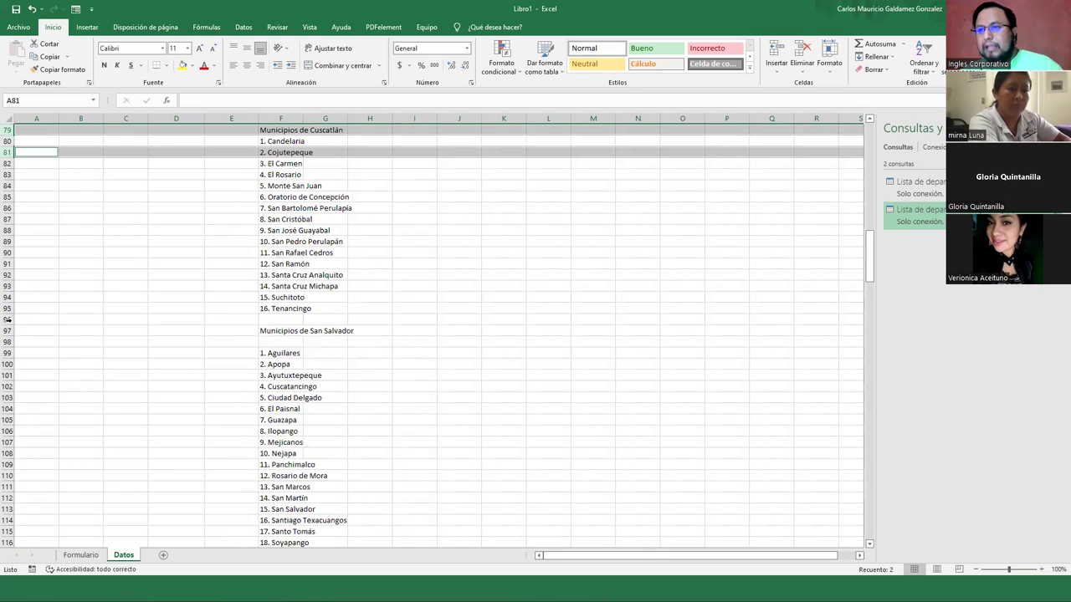
pyautogui.click(6, 319)
pyautogui.keyDown('ctrl'); pyautogui.click(15, 345); pyautogui.keyUp('ctrl')
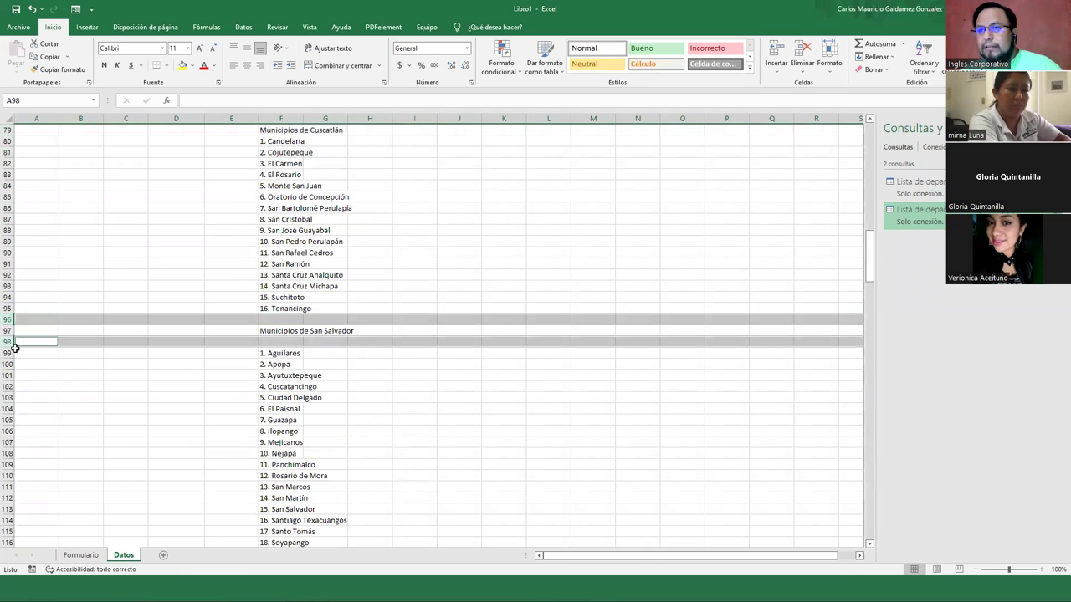
pyautogui.rightClick(8, 341)
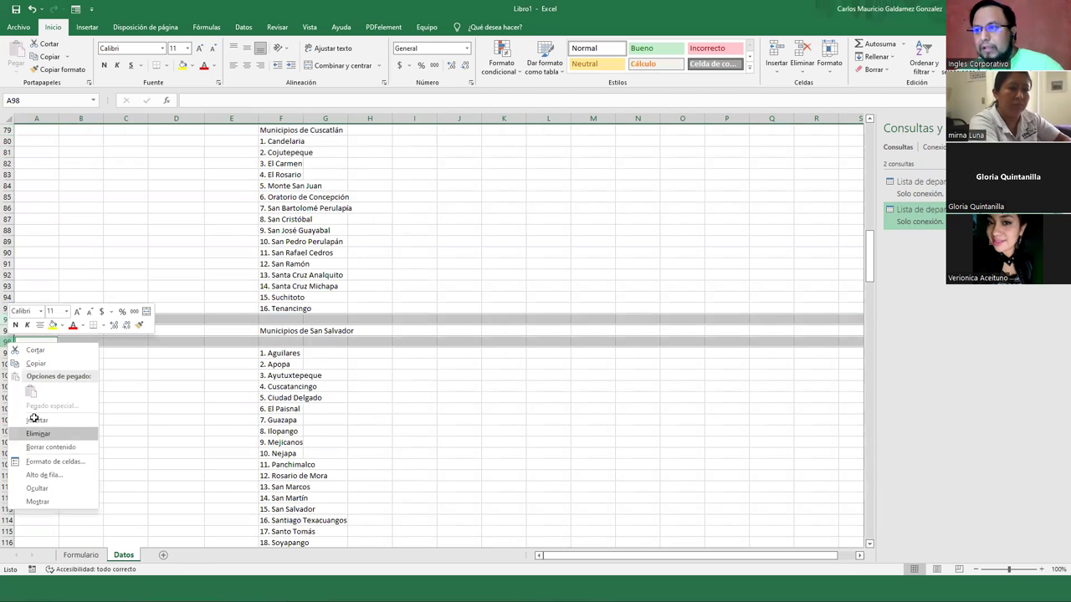
pyautogui.press('Return')
# Delete the empty rows 116, 118, 141, 143, 157 and 159 together
pyautogui.scroll(-1, 36, 386)
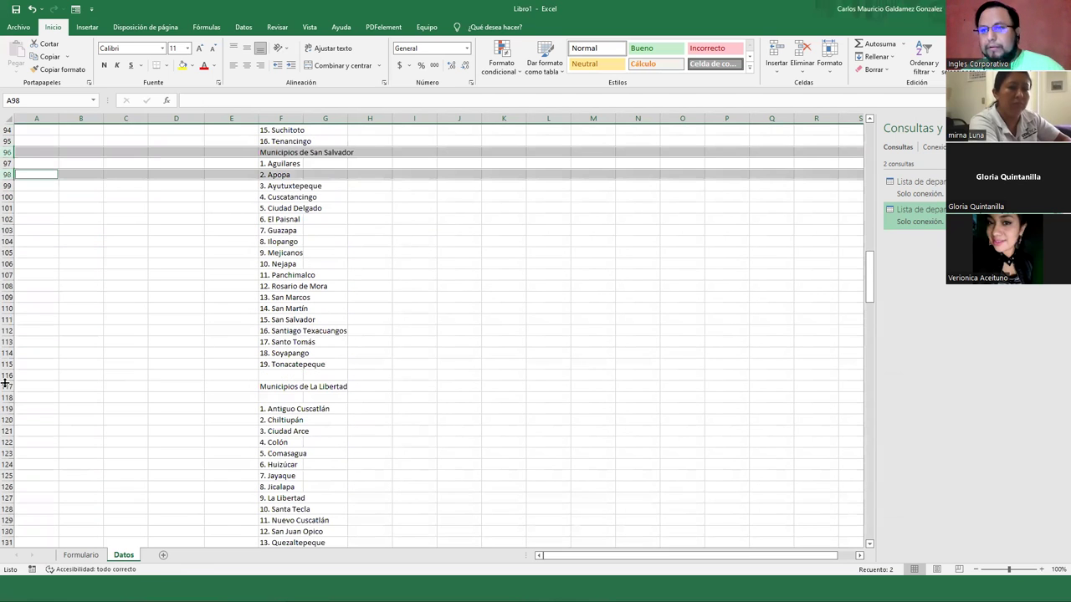
pyautogui.click(8, 375)
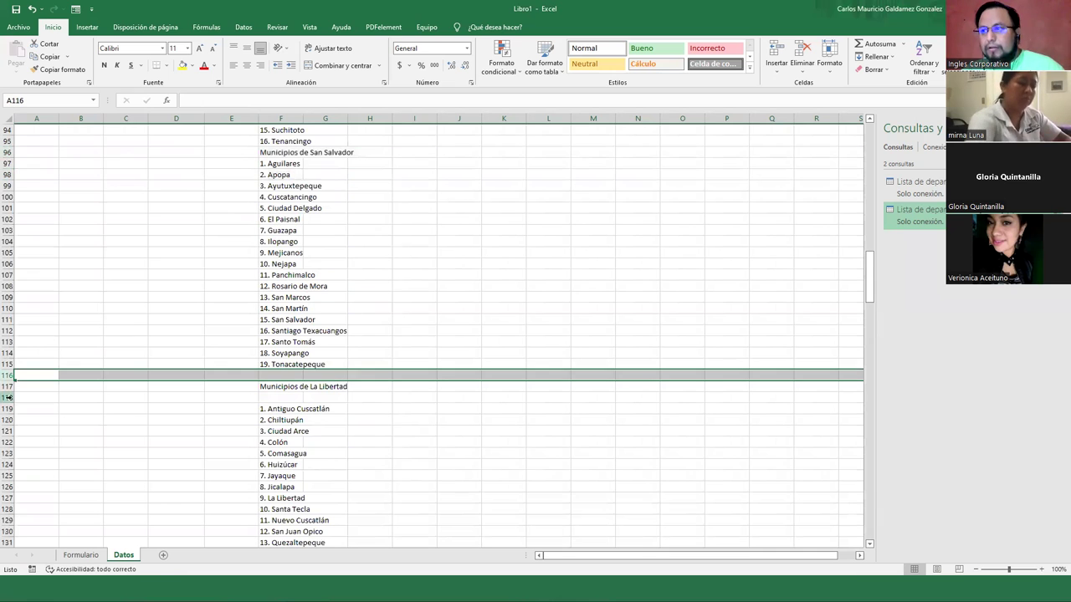
pyautogui.keyDown('ctrl'); pyautogui.click(10, 397); pyautogui.keyUp('ctrl')
pyautogui.scroll(-6, 10, 394)
pyautogui.scroll(-1, 36, 420)
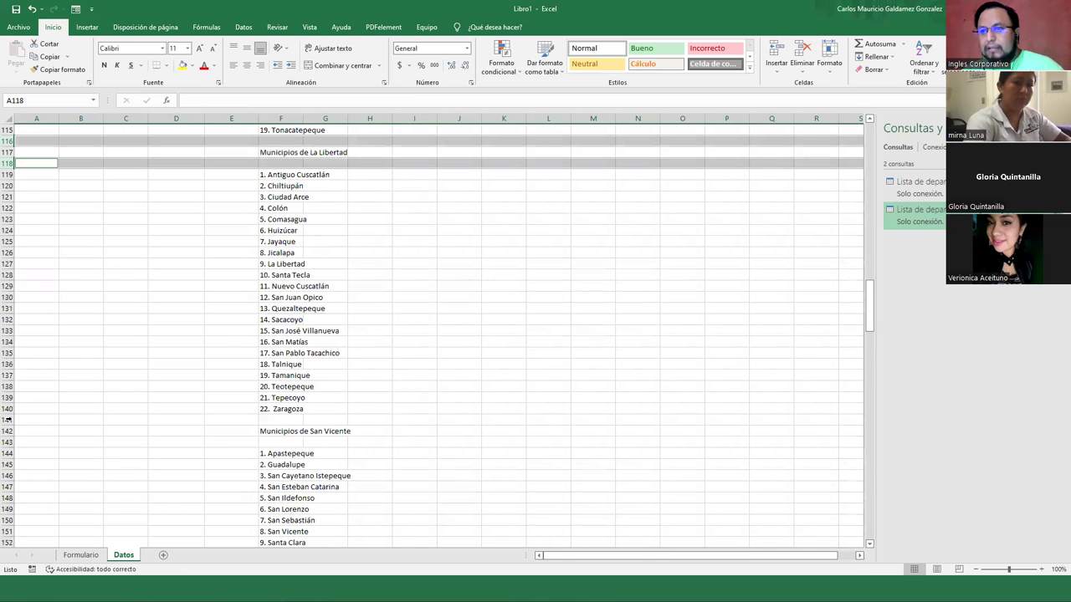
pyautogui.keyDown('ctrl'); pyautogui.click(9, 420); pyautogui.keyUp('ctrl')
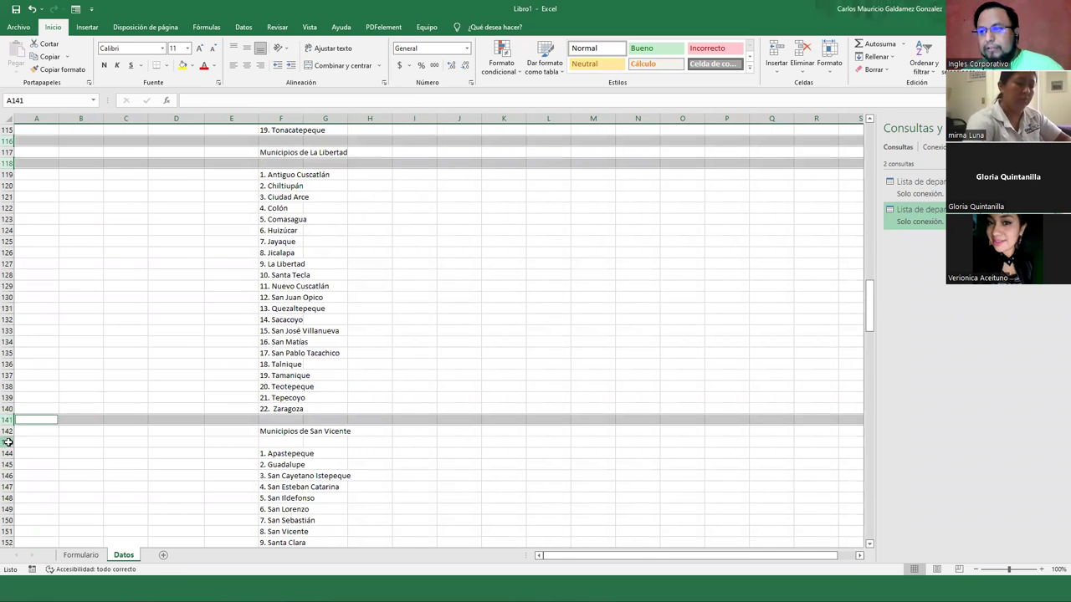
pyautogui.keyDown('ctrl'); pyautogui.click(38, 441); pyautogui.keyUp('ctrl')
pyautogui.scroll(-3, 33, 431)
pyautogui.scroll(-4, 6, 368)
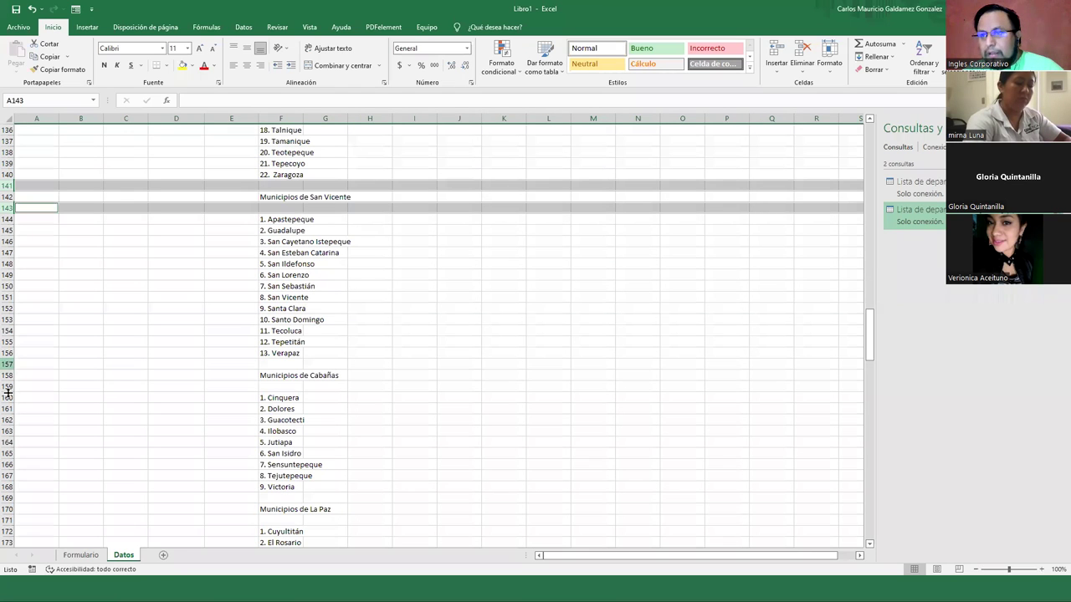
pyautogui.keyDown('ctrl'); pyautogui.click(6, 364); pyautogui.keyUp('ctrl')
pyautogui.keyDown('ctrl'); pyautogui.click(7, 386); pyautogui.keyUp('ctrl')
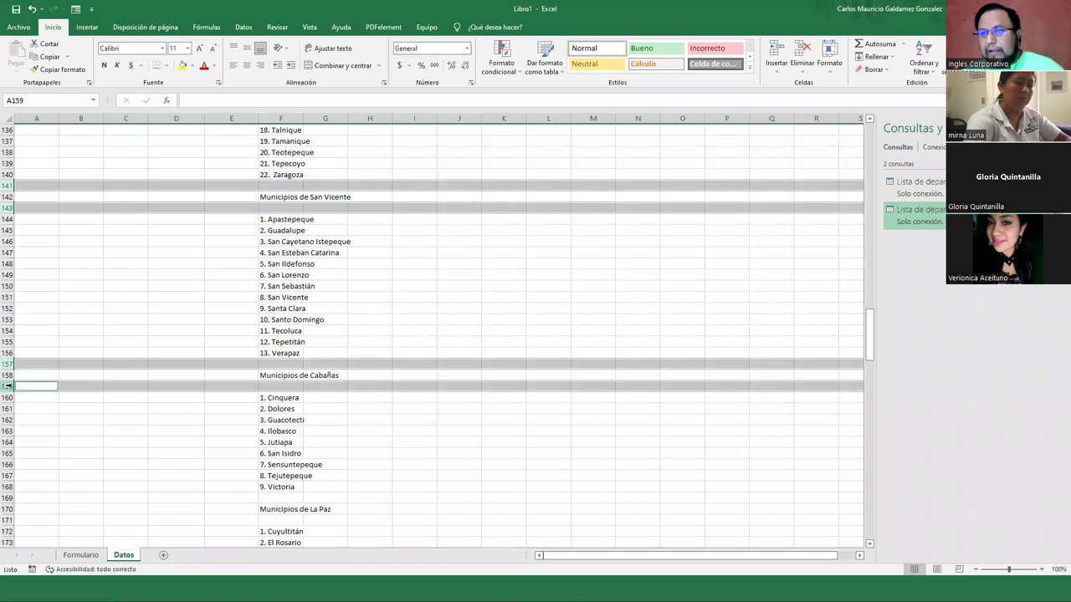
pyautogui.rightClick(7, 385)
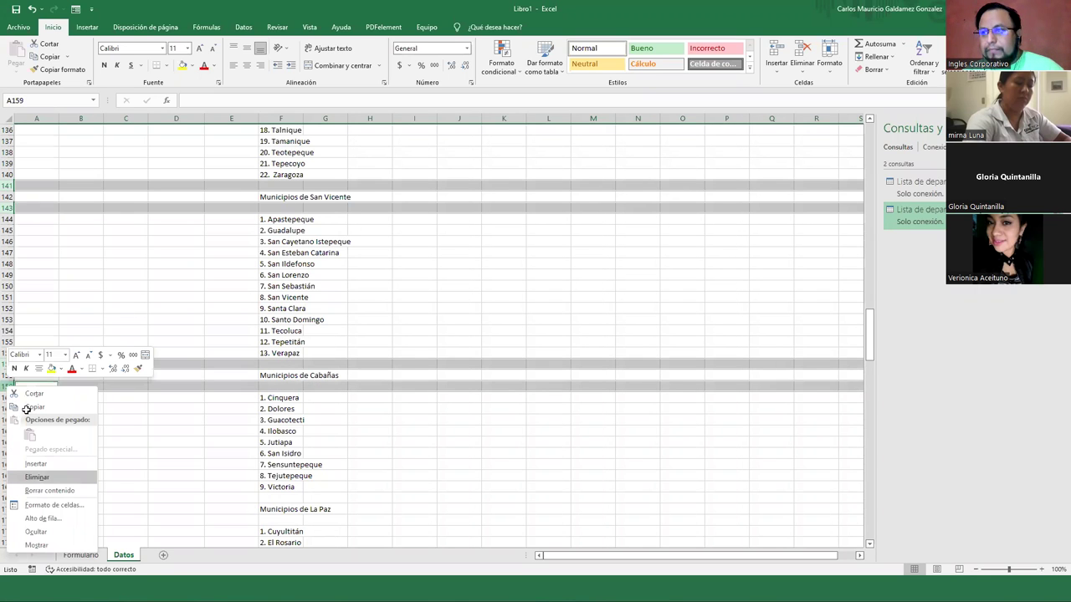
pyautogui.press('Return')
# Select the blank rows 163, 188, 190, 214 and 216 for removal
pyautogui.scroll(-5, 8, 285)
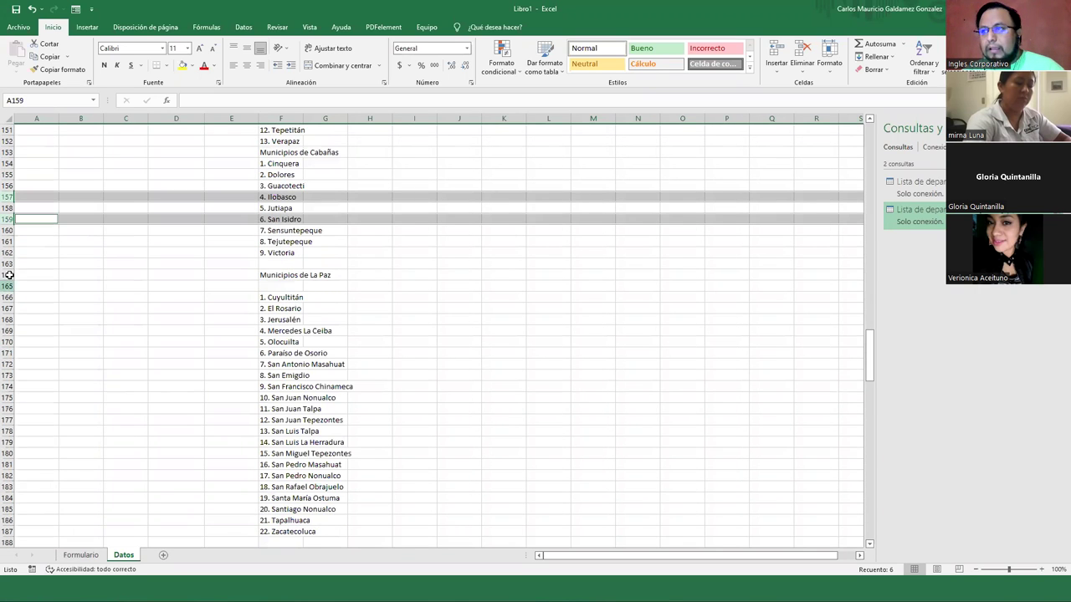
pyautogui.click(7, 274)
pyautogui.press('Up')
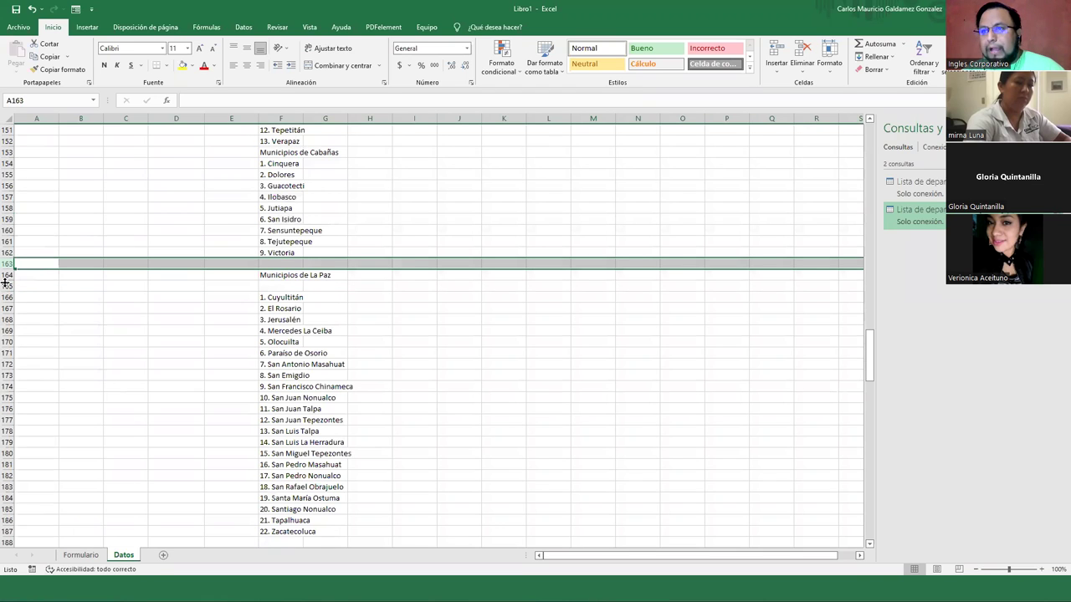
pyautogui.scroll(-4, 17, 355)
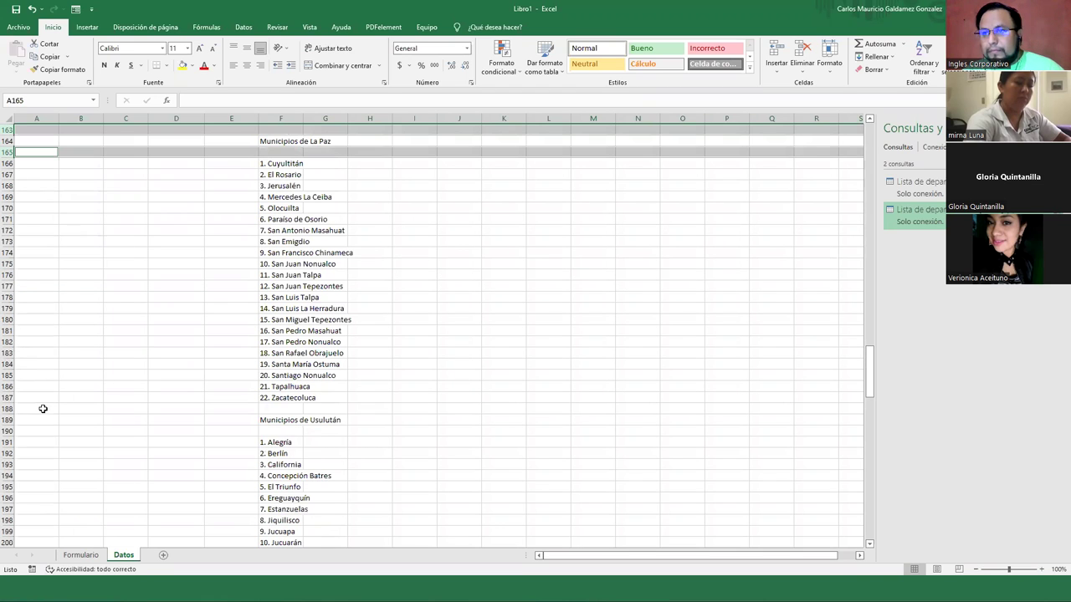
pyautogui.keyDown('ctrl'); pyautogui.click(9, 408); pyautogui.keyUp('ctrl')
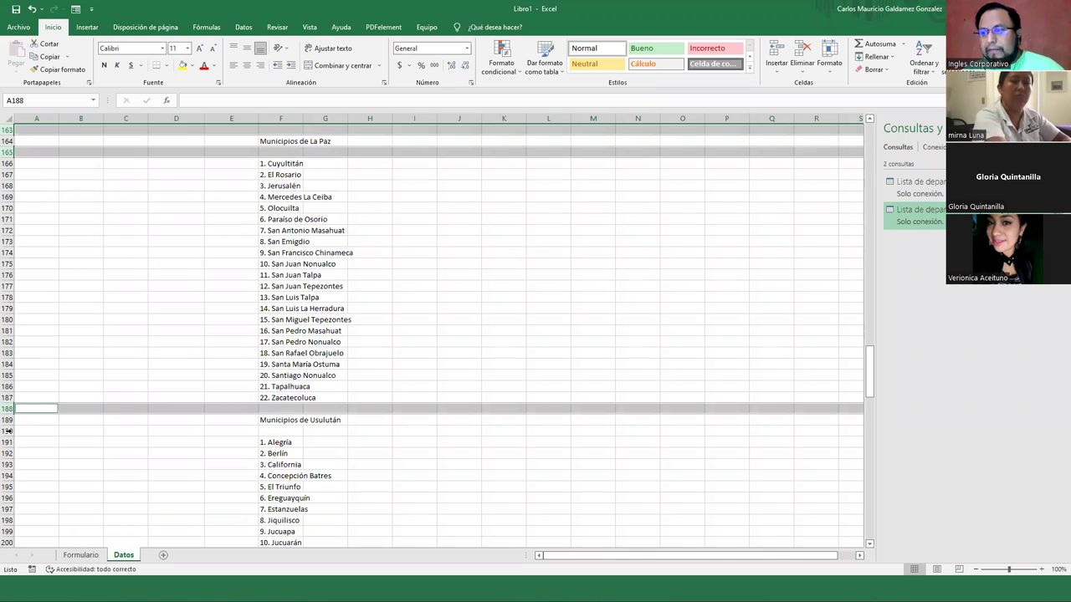
pyautogui.keyDown('ctrl'); pyautogui.click(10, 430); pyautogui.keyUp('ctrl')
pyautogui.scroll(-5, 17, 410)
pyautogui.scroll(-5, 12, 393)
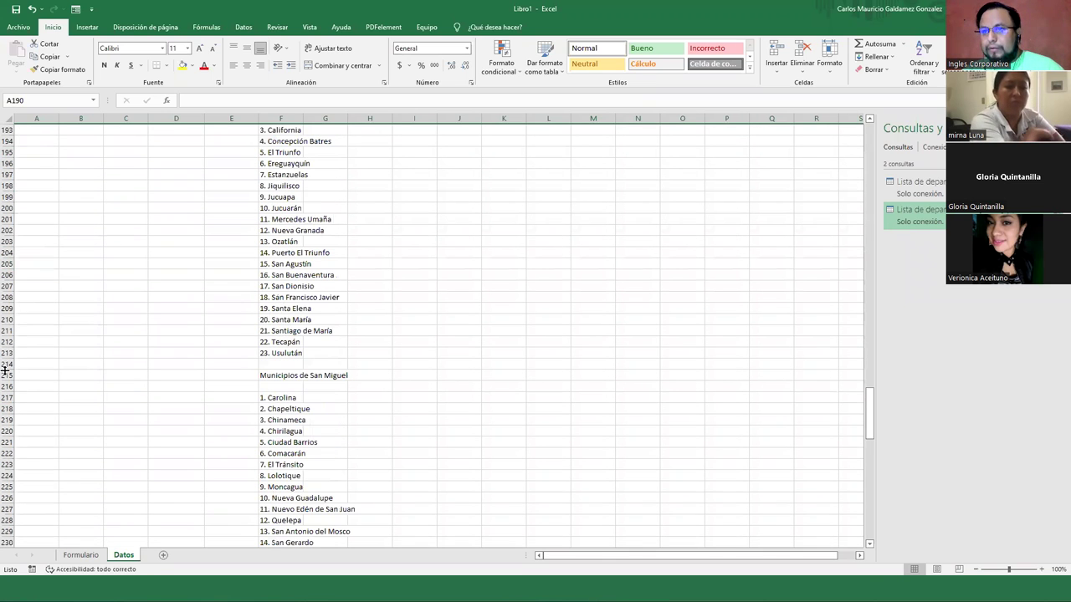
pyautogui.keyDown('ctrl'); pyautogui.click(7, 364); pyautogui.keyUp('ctrl')
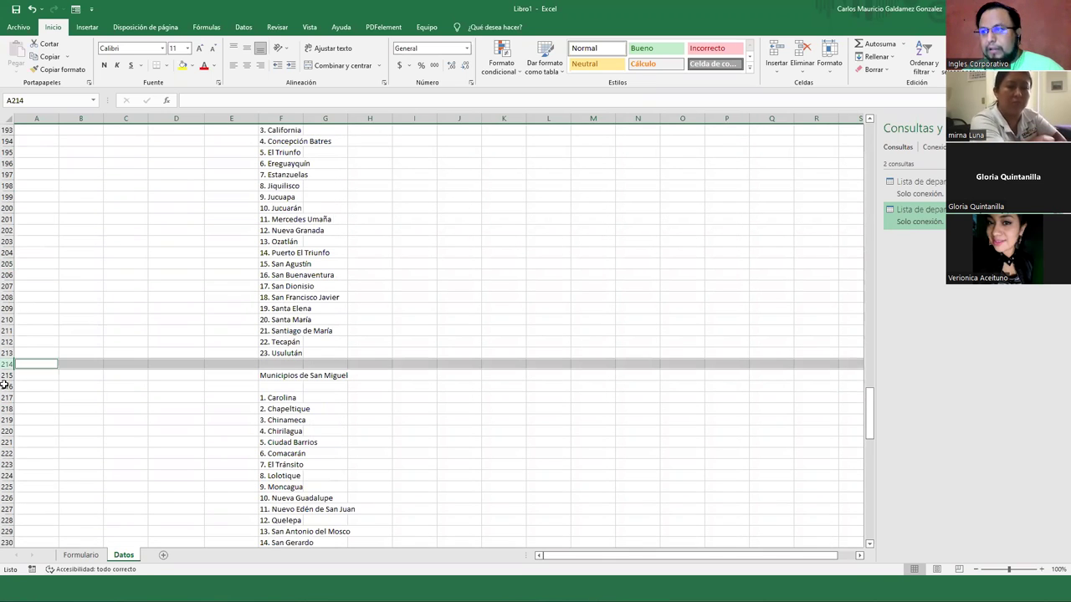
pyautogui.keyDown('ctrl'); pyautogui.click(9, 387); pyautogui.keyUp('ctrl')
pyautogui.scroll(-2, 20, 397)
pyautogui.scroll(-4, 17, 425)
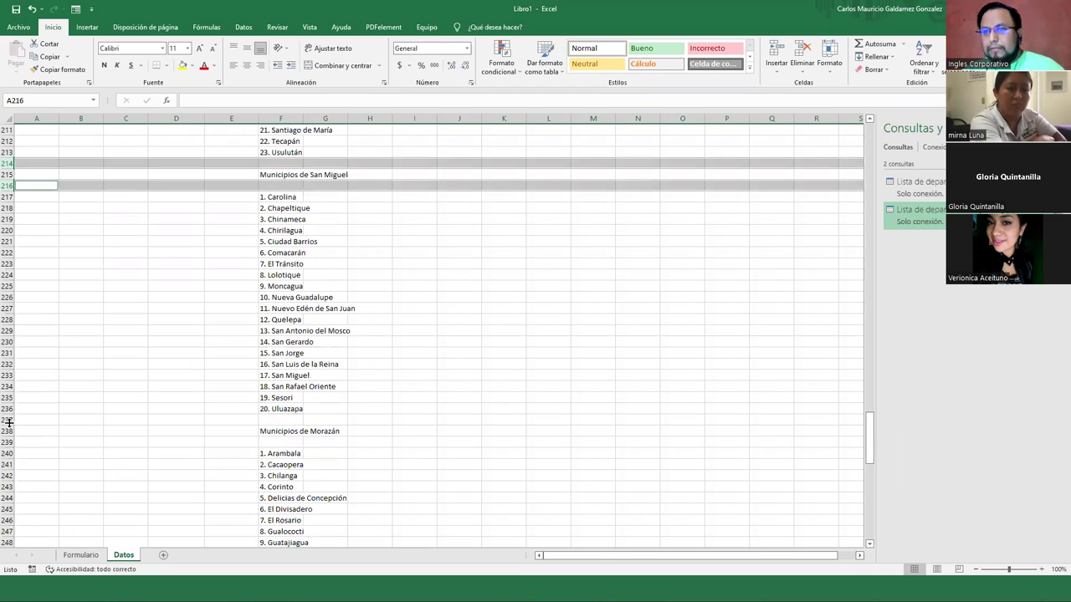
# Add blank rows 237, 239, 266 and 268 and delete all the selected rows
pyautogui.keyDown('ctrl'); pyautogui.click(8, 420); pyautogui.keyUp('ctrl')
pyautogui.keyDown('ctrl'); pyautogui.click(9, 442); pyautogui.keyUp('ctrl')
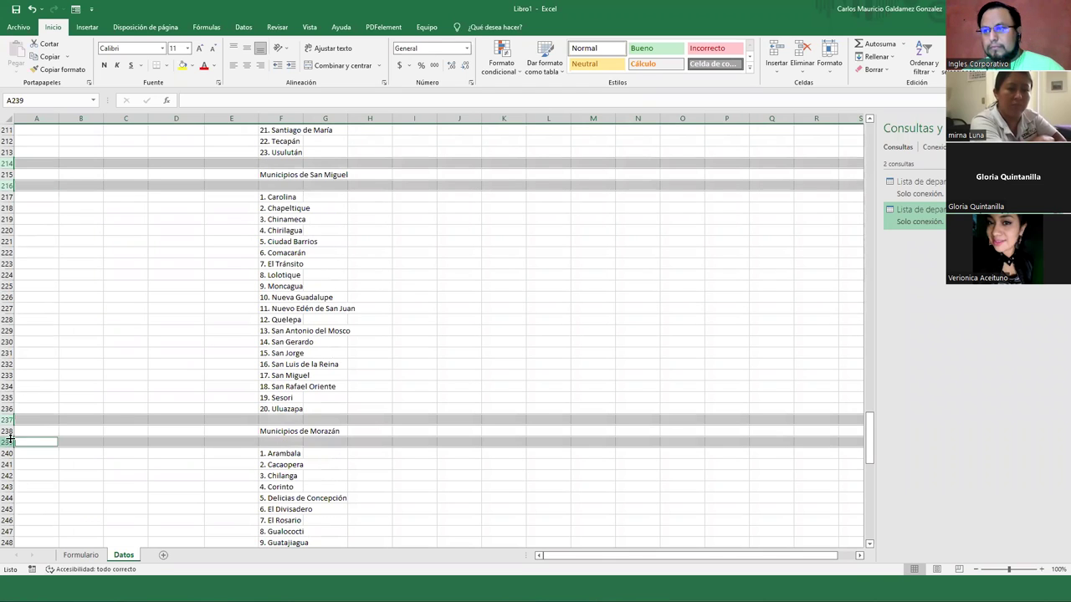
pyautogui.scroll(-6, 13, 437)
pyautogui.scroll(-3, 13, 436)
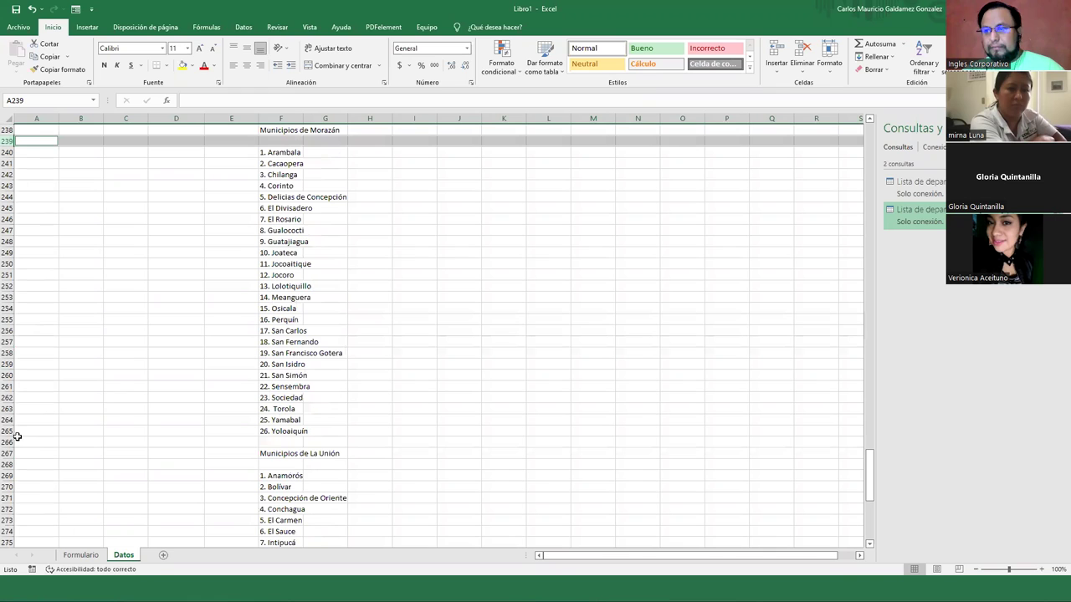
pyautogui.keyDown('ctrl'); pyautogui.click(9, 442); pyautogui.keyUp('ctrl')
pyautogui.scroll(-2, 8, 441)
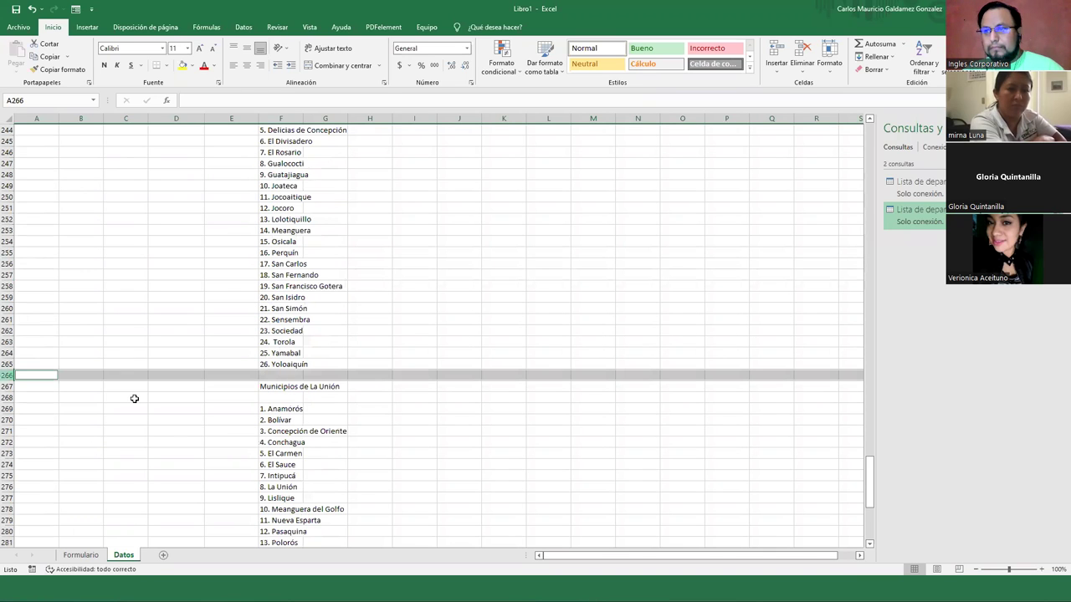
pyautogui.keyDown('ctrl'); pyautogui.click(21, 402); pyautogui.keyUp('ctrl')
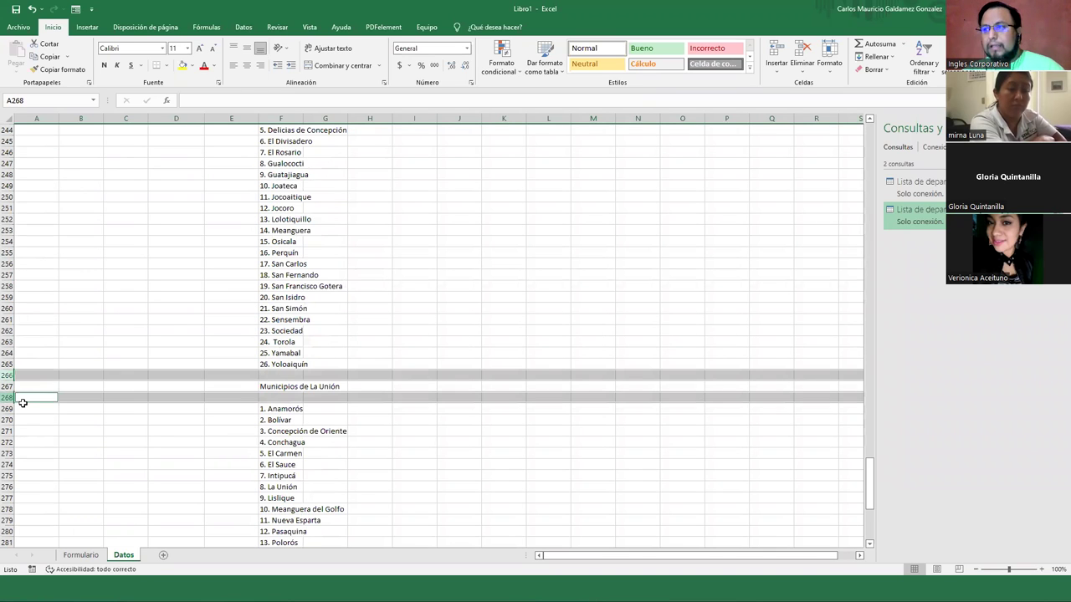
pyautogui.scroll(-3, 7, 308)
pyautogui.rightClick(8, 298)
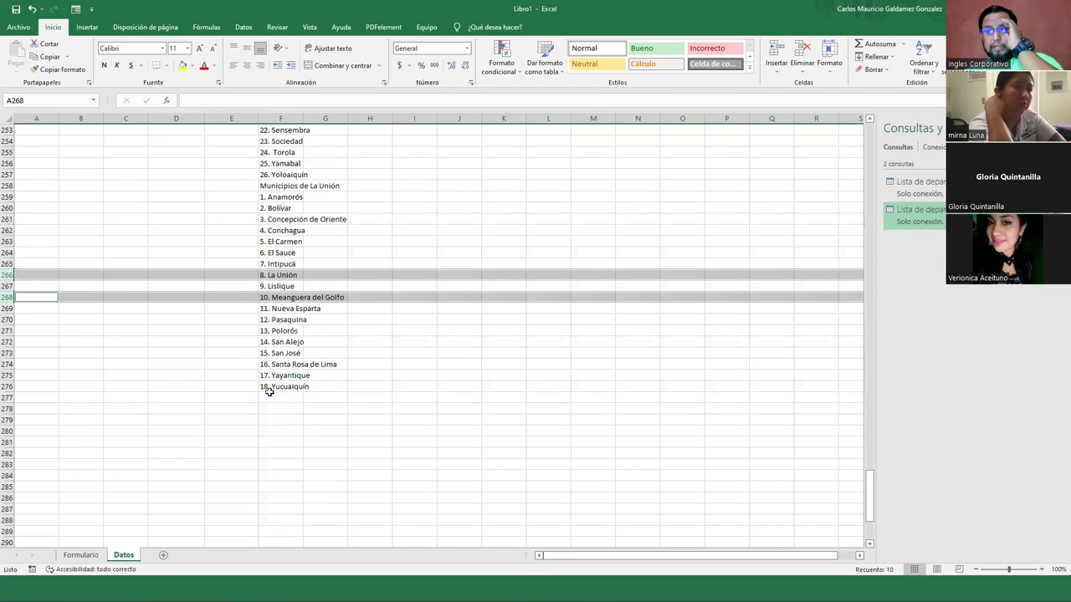
pyautogui.scroll(9, 293, 387)
pyautogui.scroll(20, 304, 384)
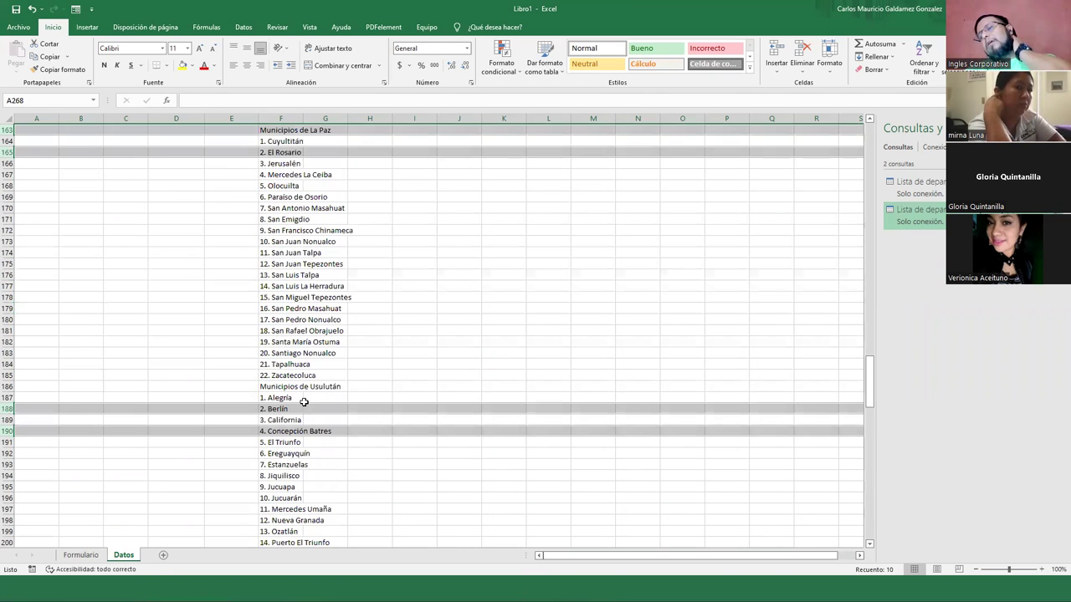
pyautogui.scroll(15, 303, 403)
pyautogui.scroll(20, 303, 400)
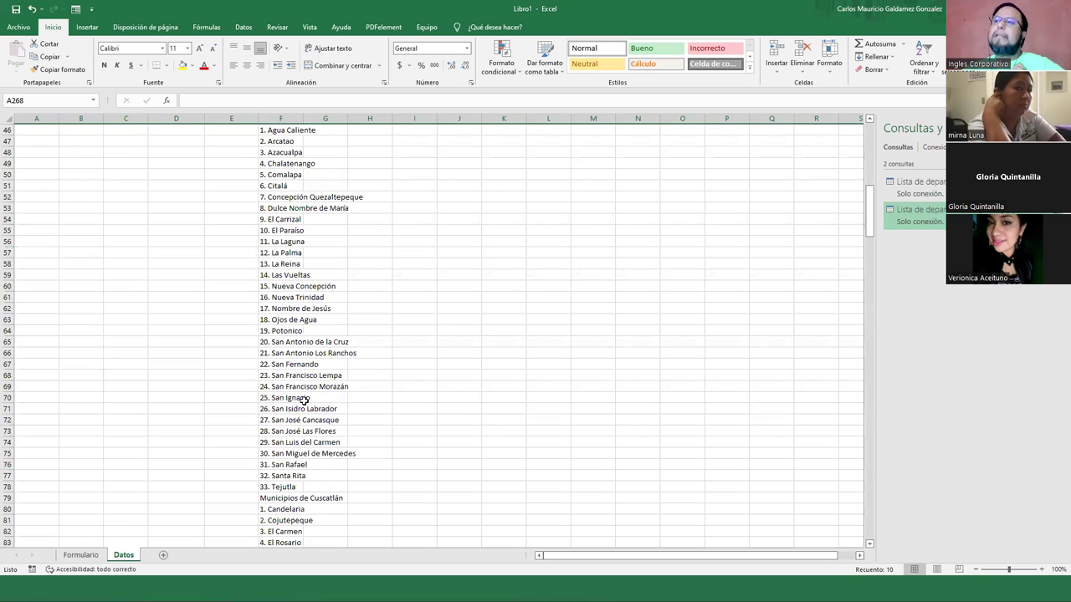
# AutoFit column F on Datos to its longest municipality name, then go to the Formulario sheet
pyautogui.scroll(15, 303, 400)
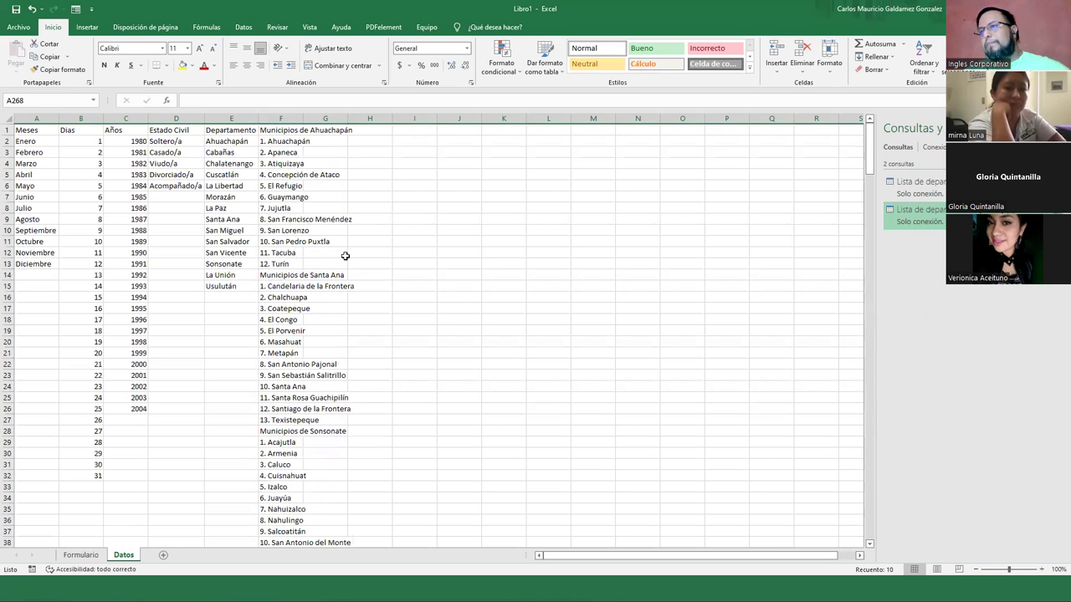
pyautogui.doubleClick(303, 123)
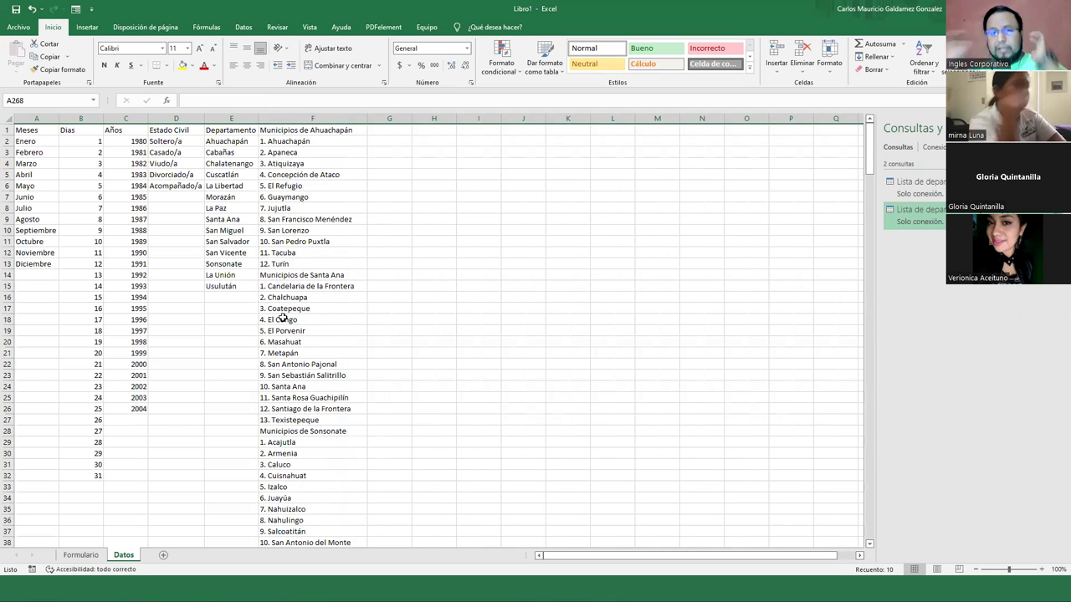
pyautogui.click(94, 558)
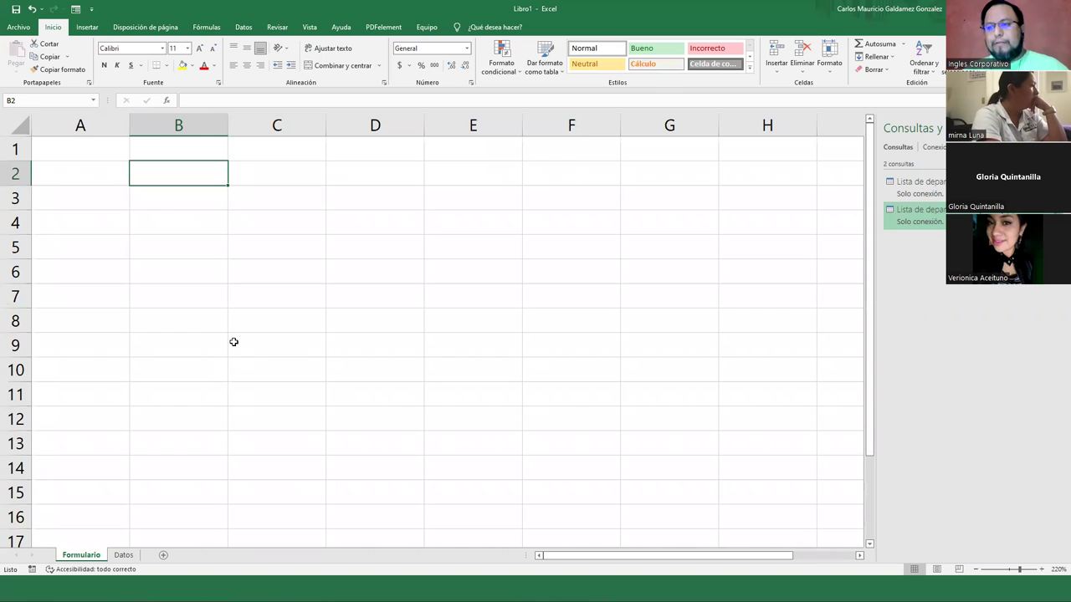
pyautogui.click(122, 556)
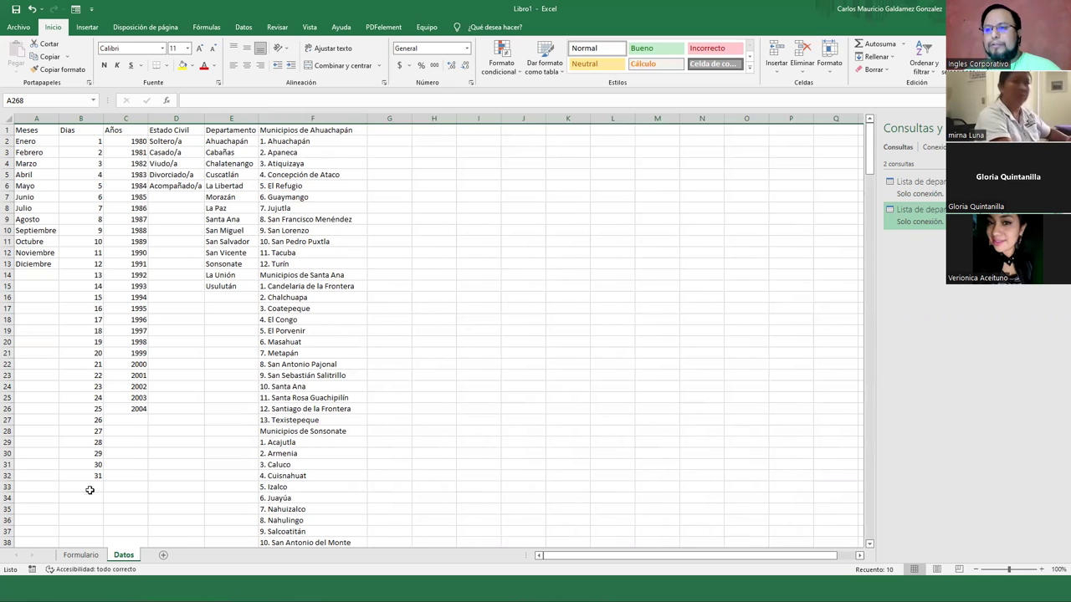
pyautogui.click(81, 555)
# Merge and centre A1:G1 with the title 'Rellenar Formulario'
pyautogui.click(118, 152)
pyautogui.moveTo(118, 151); pyautogui.dragTo(643, 153)
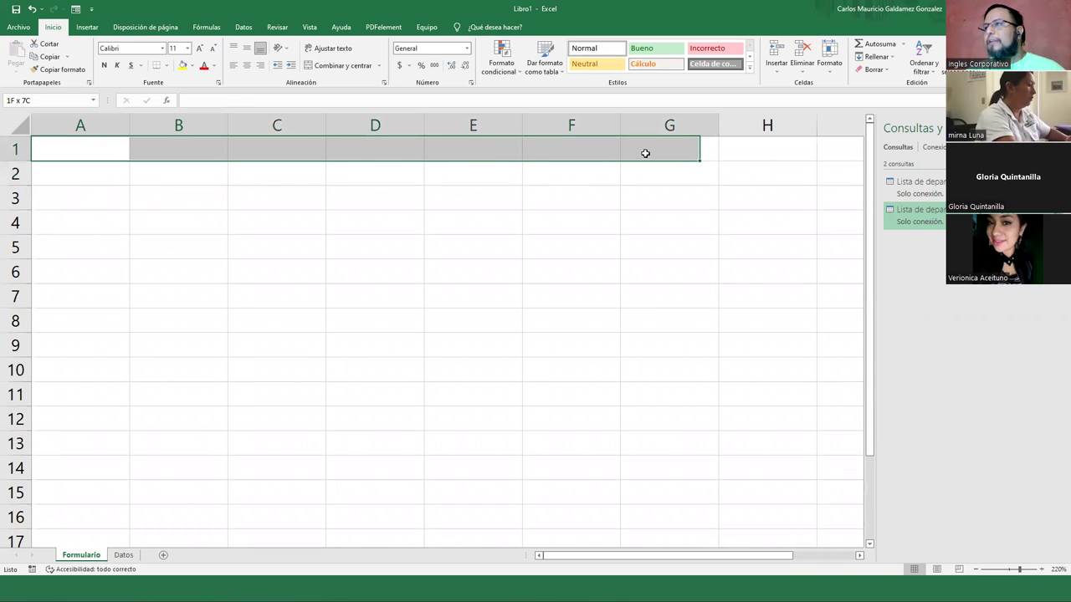
pyautogui.click(338, 70)
pyautogui.write('Rellenar Formulario')
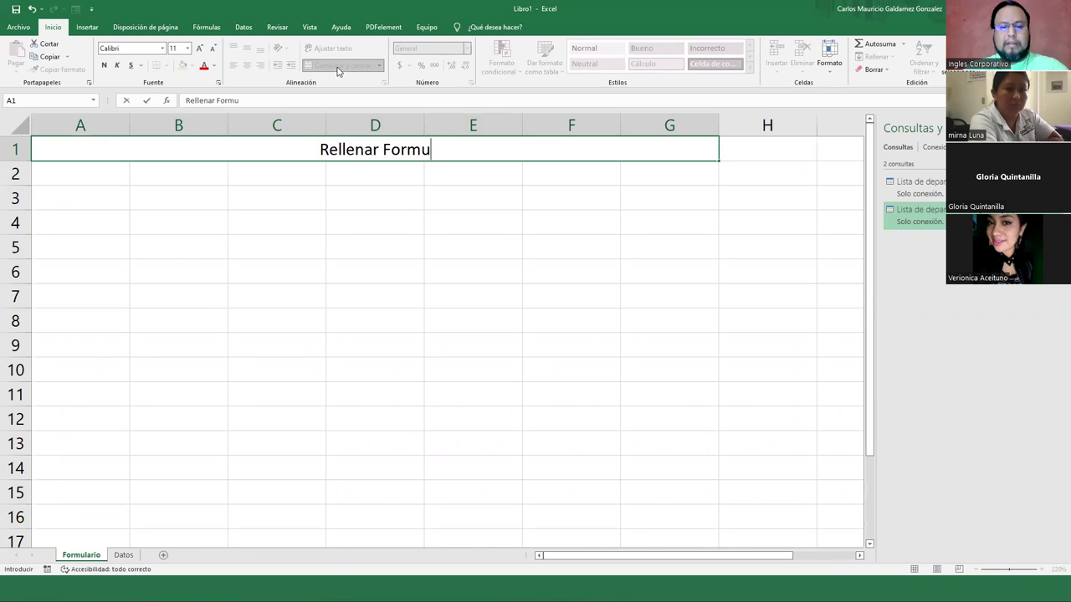
pyautogui.press('Return')
pyautogui.press('Return')
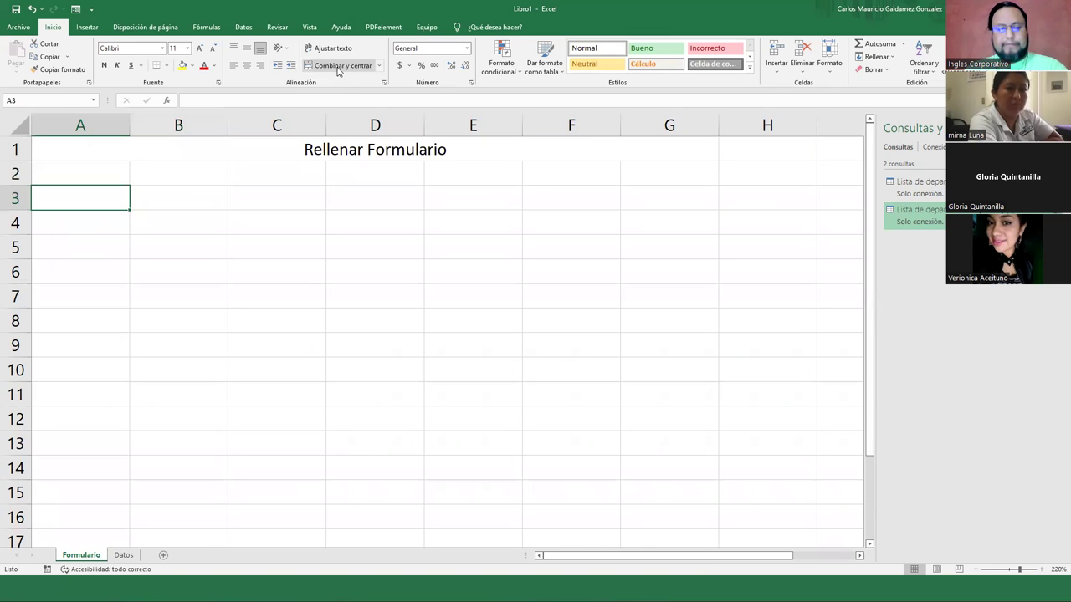
# Type 'Fecha' in A3 and the headings Dia, Mes, Año across B4:D4
pyautogui.write('Fecha:')
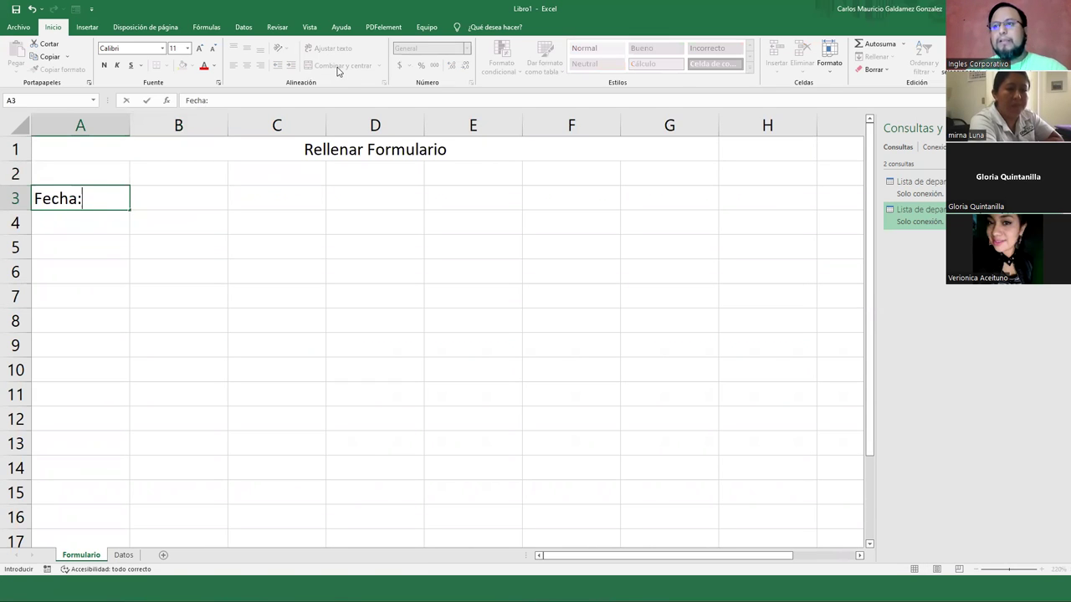
pyautogui.press('Tab')
pyautogui.press('Down')
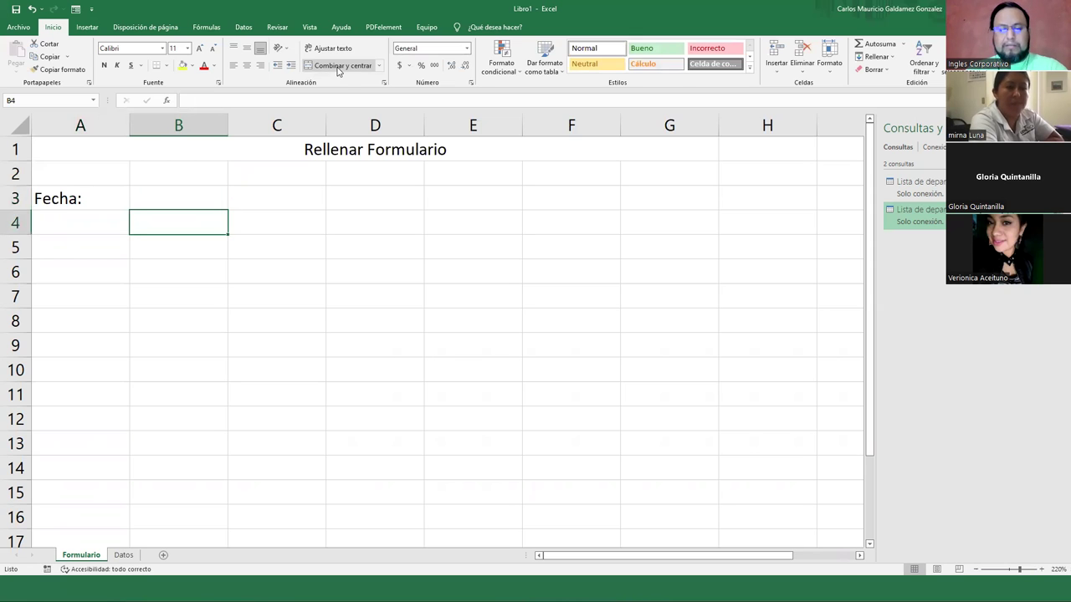
pyautogui.write('Dia')
pyautogui.press('Tab')
pyautogui.write('Mes')
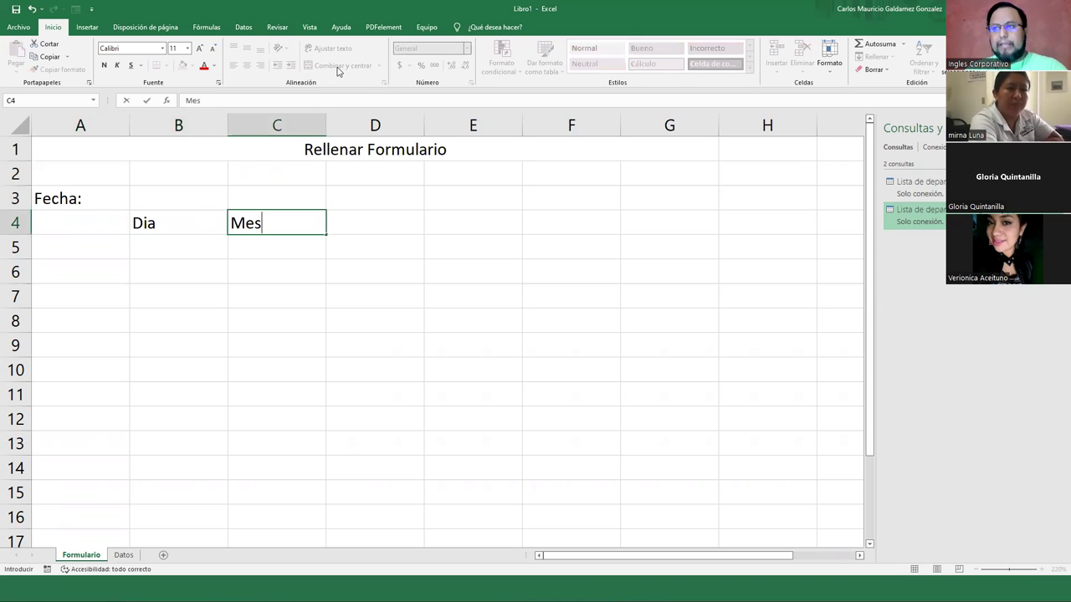
pyautogui.press('Tab')
pyautogui.write('Año')
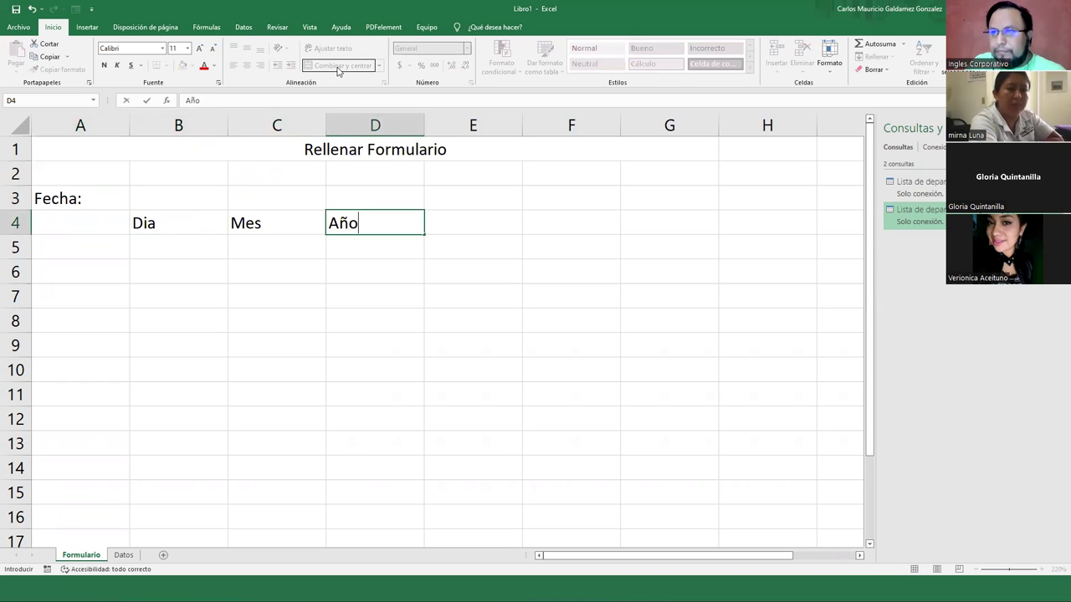
# Complete the A3 label to read 'Fecha de Nacimiento:'
pyautogui.doubleClick(84, 203)
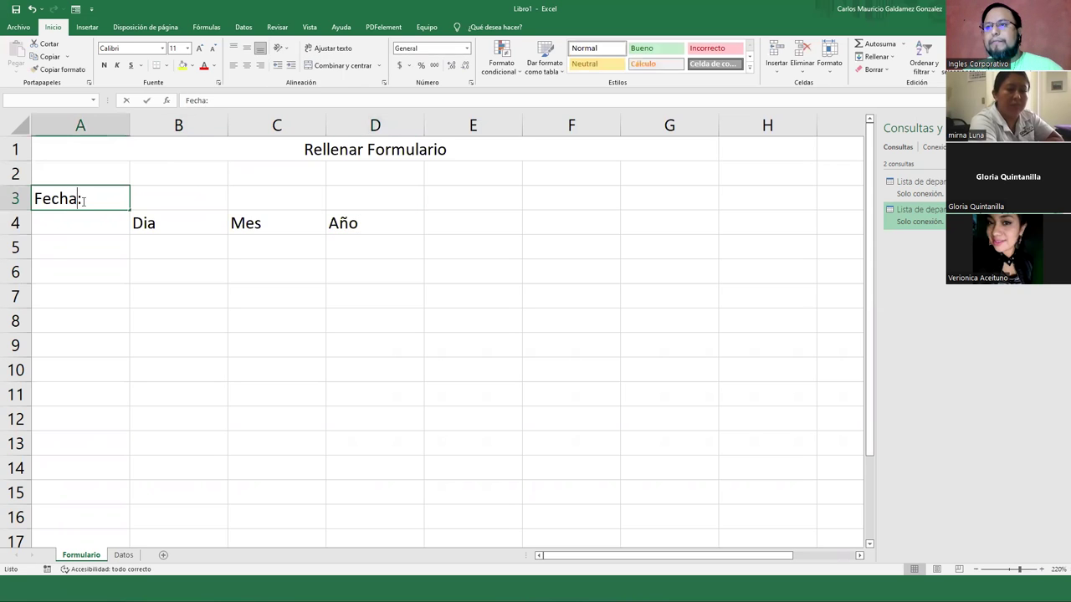
pyautogui.write('de Nacim')
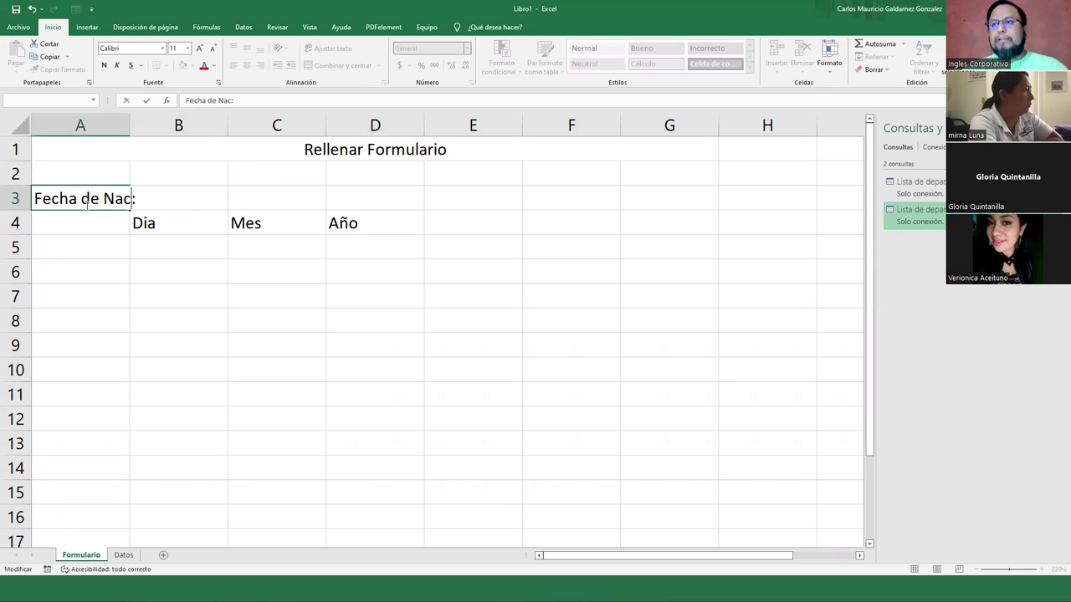
pyautogui.write('iento')
pyautogui.press('Return')
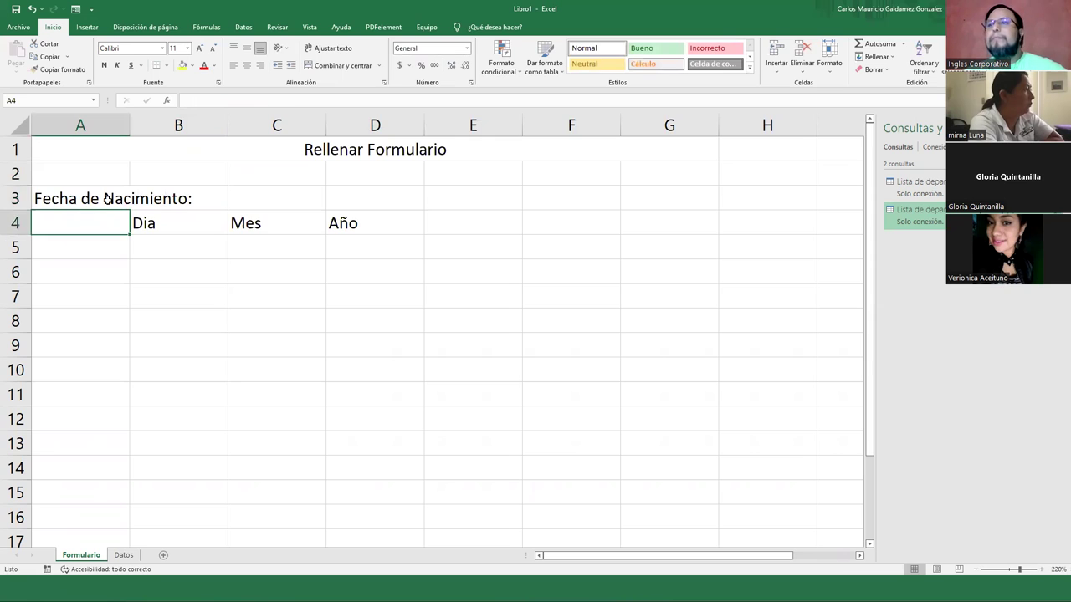
pyautogui.click(96, 191)
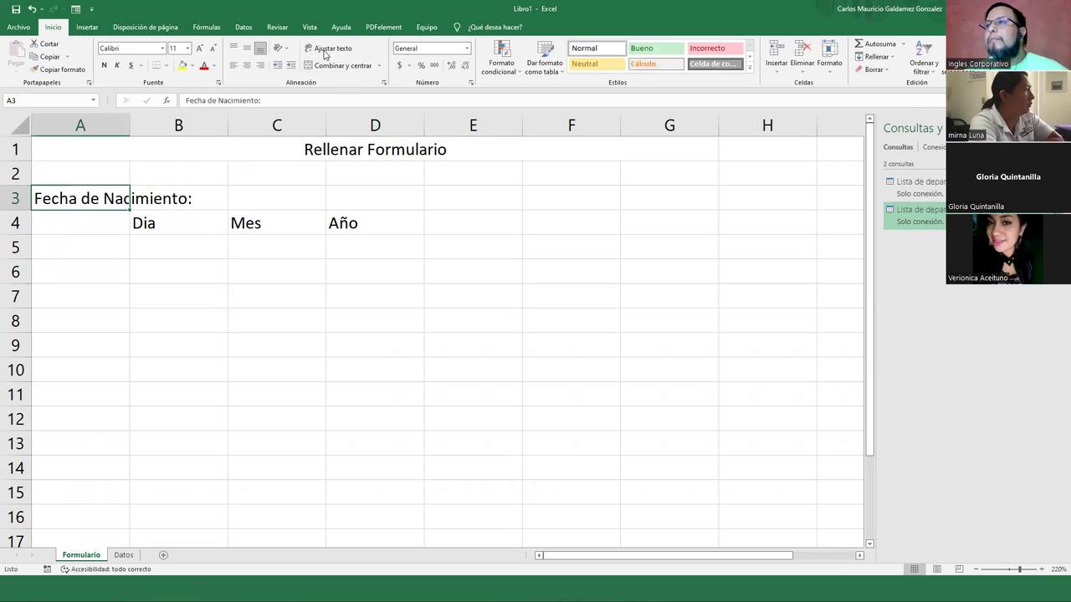
# Wrap the A3 label onto two lines, shorten row 3, and centre it horizontally and vertically
pyautogui.click(327, 50)
pyautogui.moveTo(10, 259); pyautogui.dragTo(10, 231)
pyautogui.click(247, 65)
pyautogui.click(247, 48)
# Pick out the blank entry cells B3:D3 above Dia, Mes, Año and glance at the Datos lists
pyautogui.moveTo(157, 248); pyautogui.dragTo(341, 241)
pyautogui.click(182, 214)
pyautogui.click(294, 201)
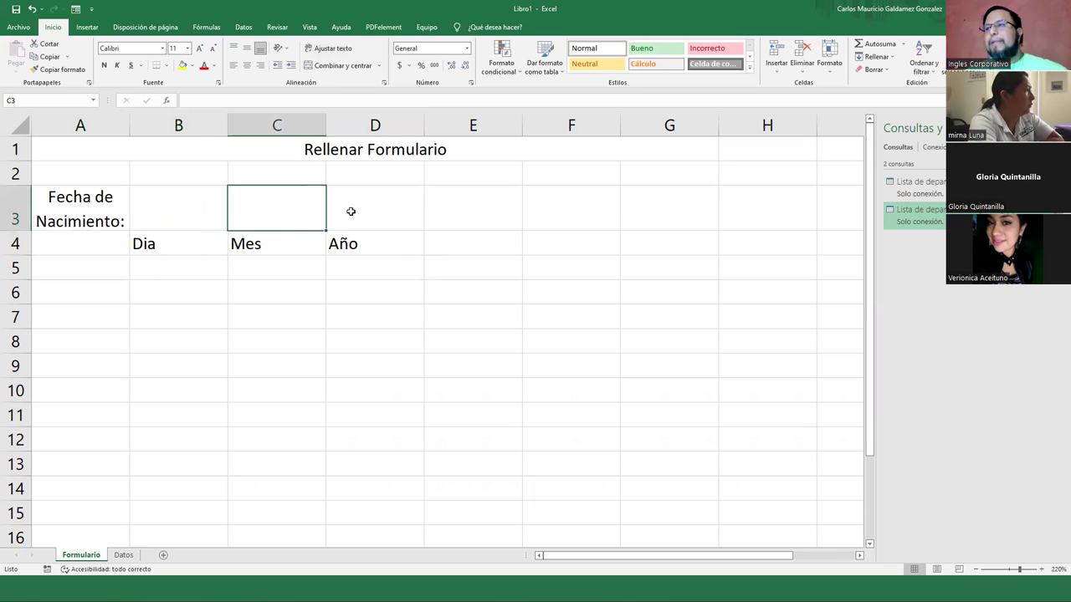
pyautogui.click(351, 211)
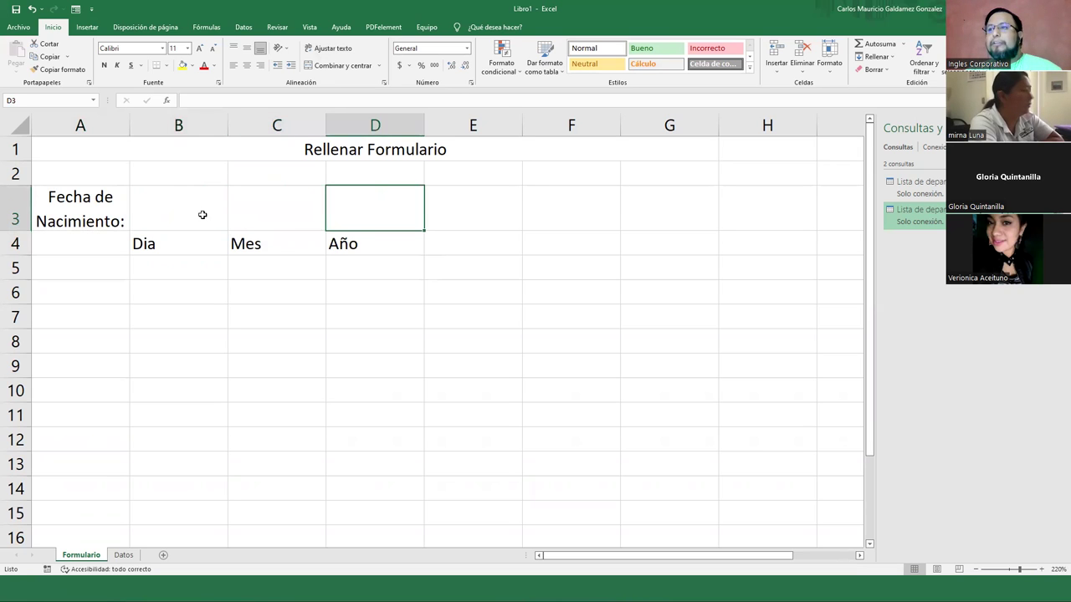
pyautogui.click(203, 212)
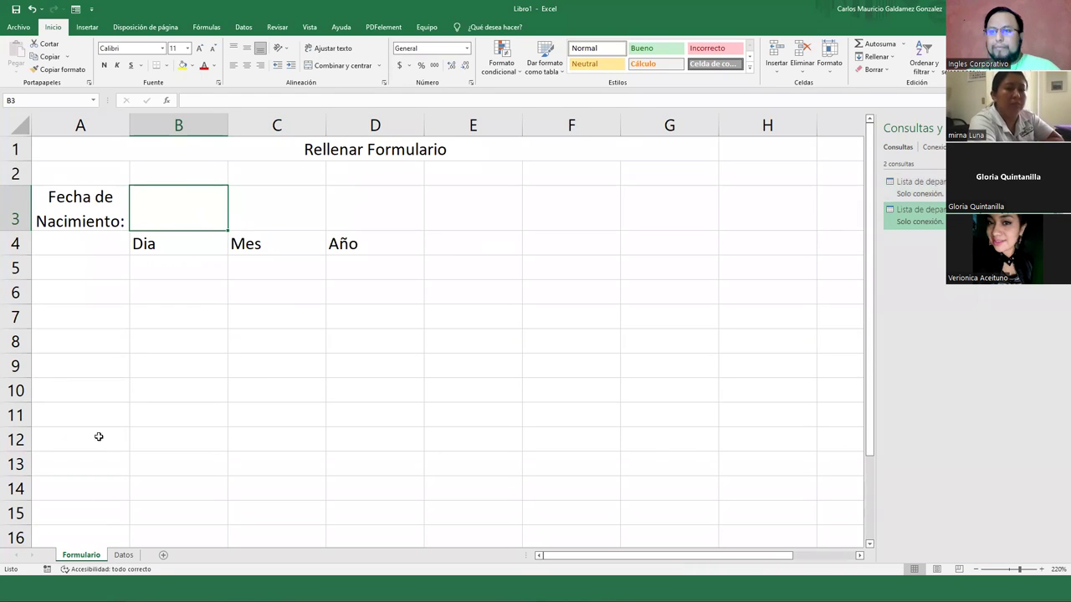
pyautogui.click(123, 556)
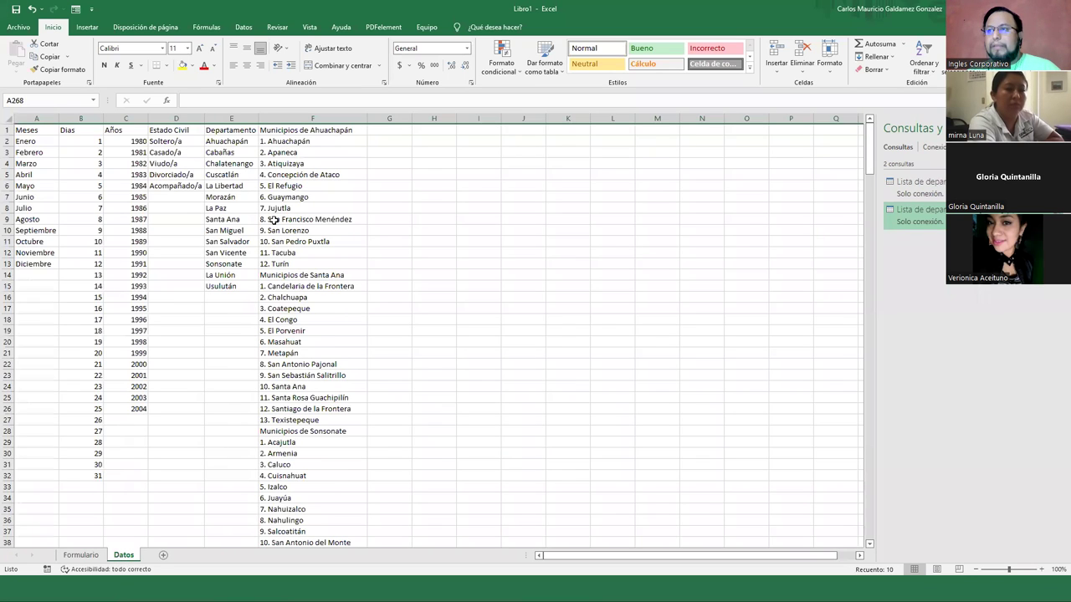
pyautogui.click(84, 556)
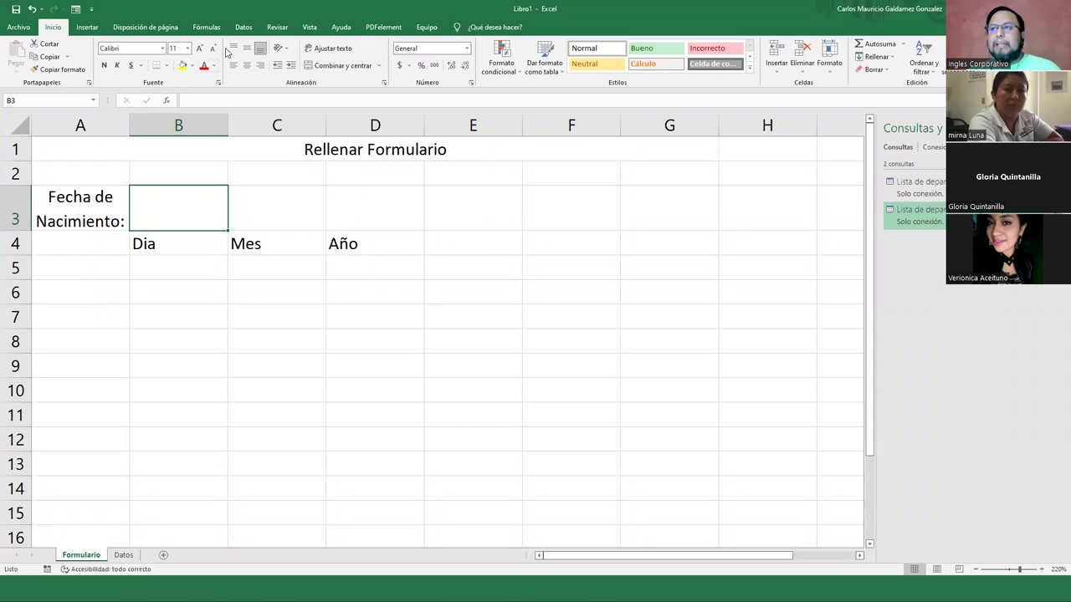
pyautogui.click(241, 28)
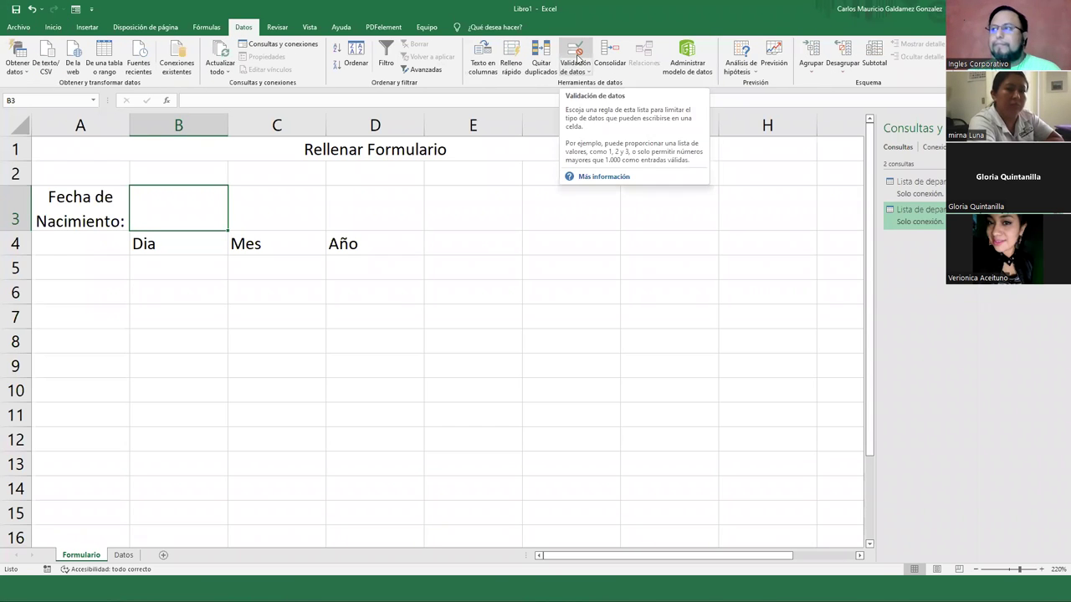
# Set B3's data validation to allow a Lista, leaving the Origen source empty for now
pyautogui.click(578, 57)
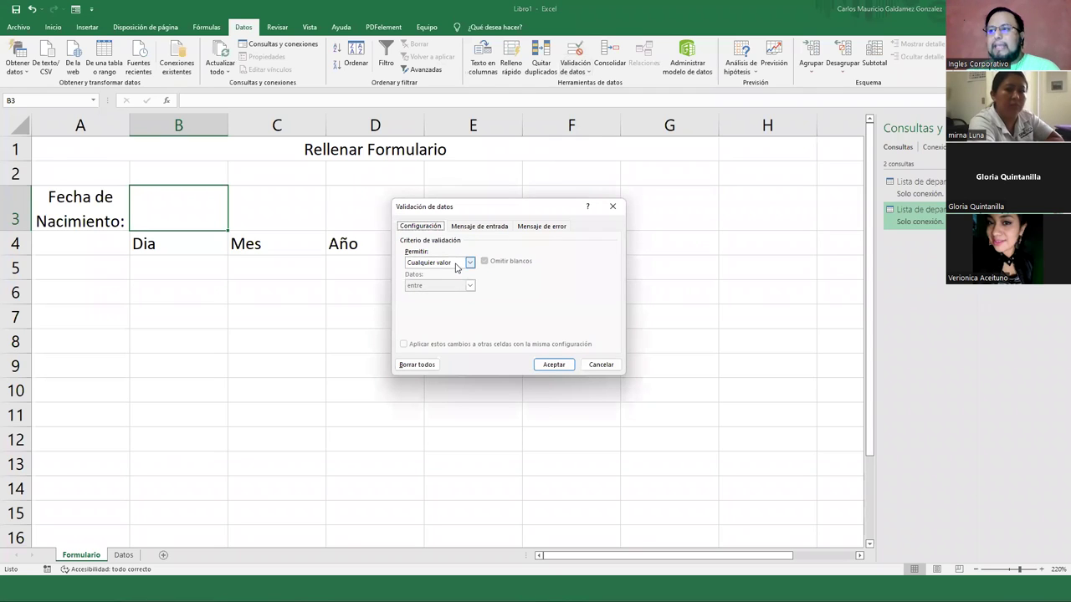
pyautogui.click(456, 267)
pyautogui.click(448, 298)
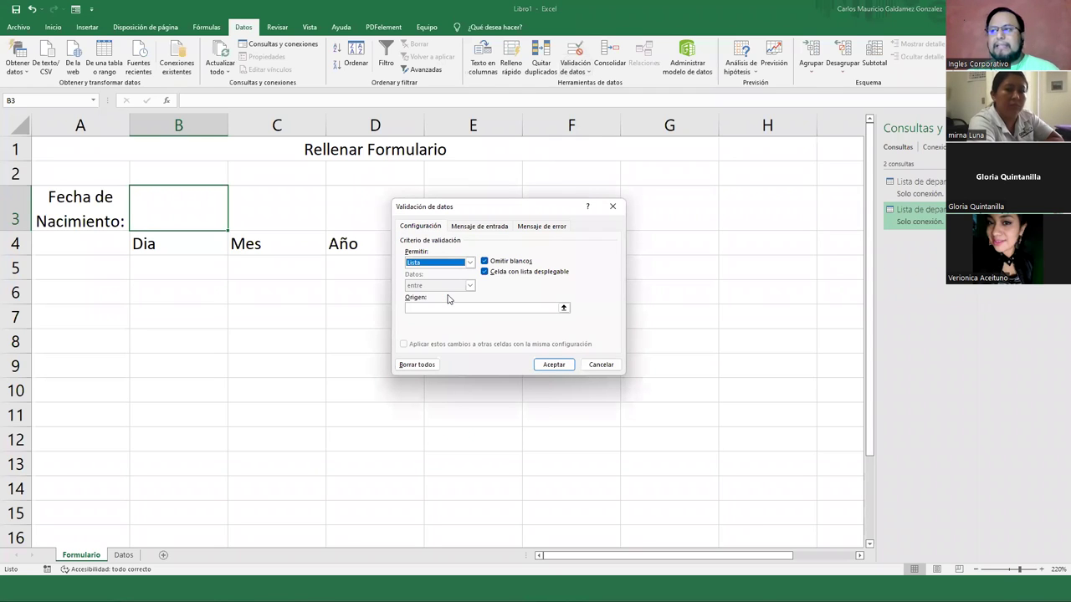
pyautogui.click(429, 307)
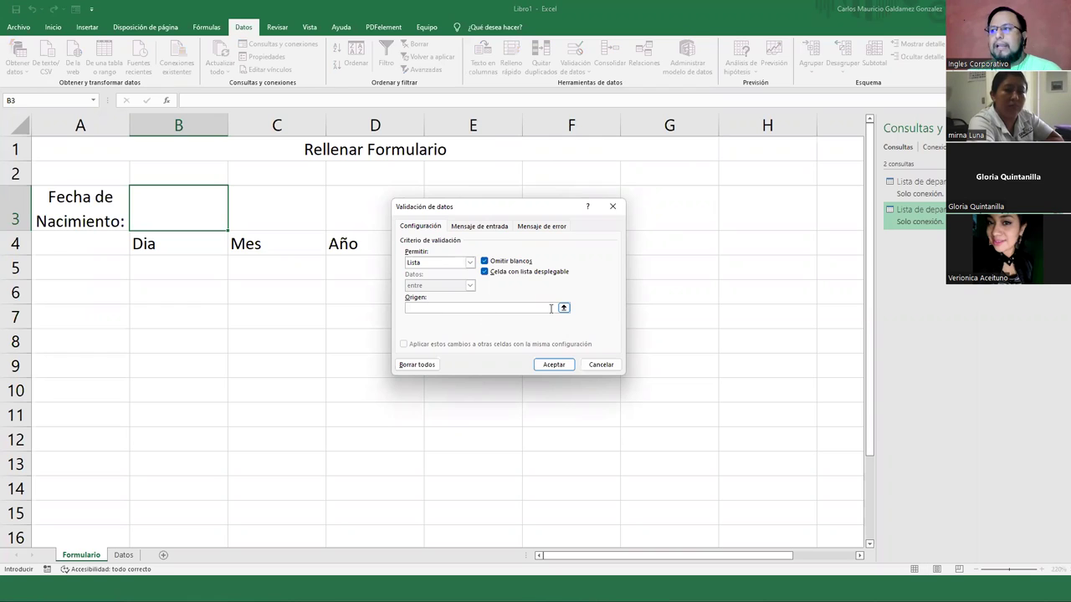
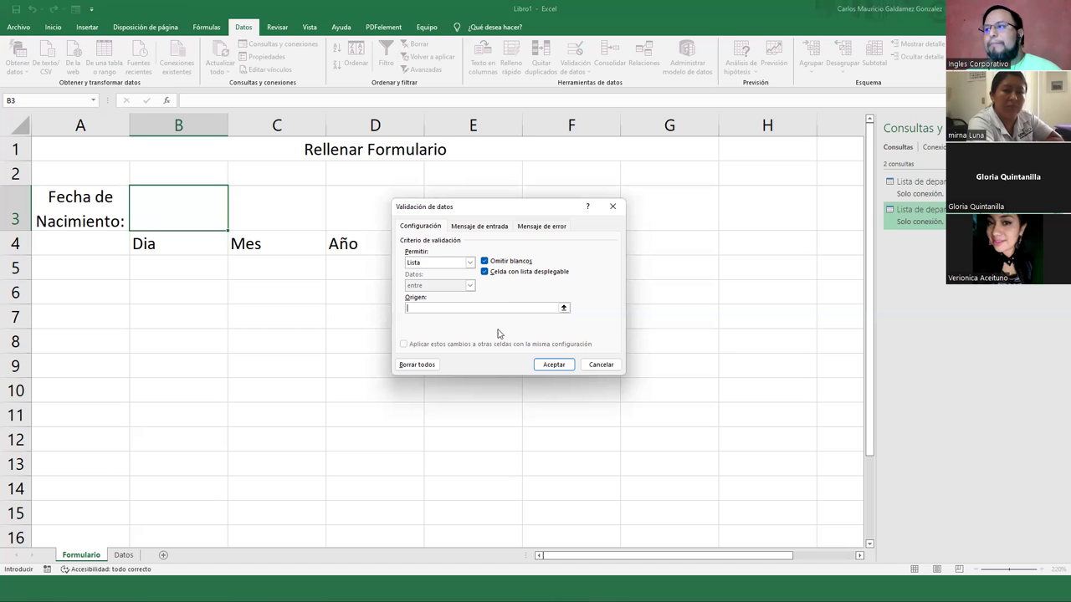
# Point B3's list source to the day numbers in Datos!B2:B32 and confirm the validation
pyautogui.click(563, 308)
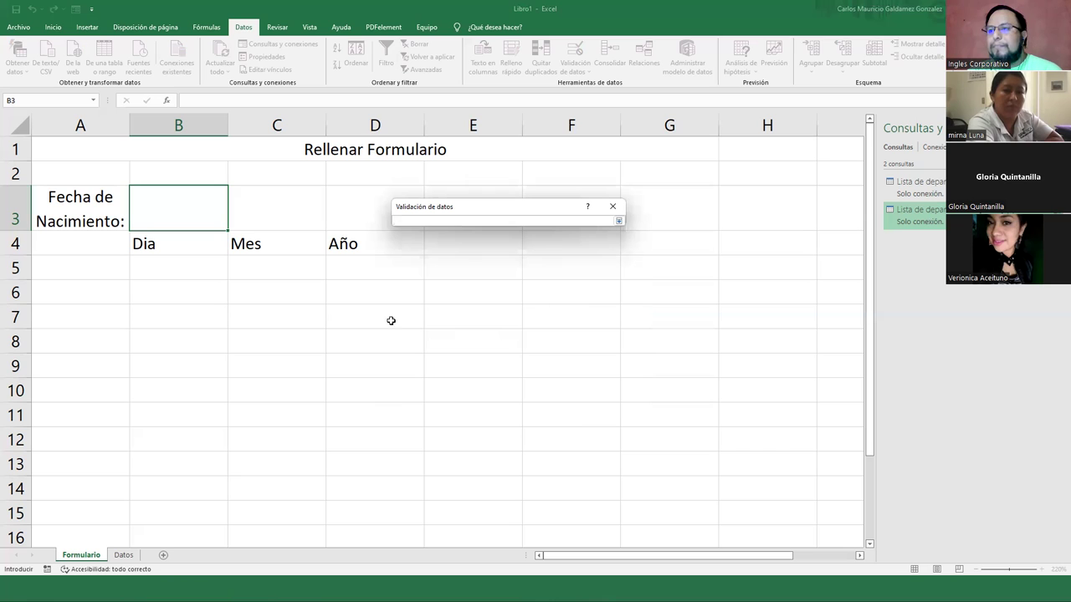
pyautogui.click(123, 555)
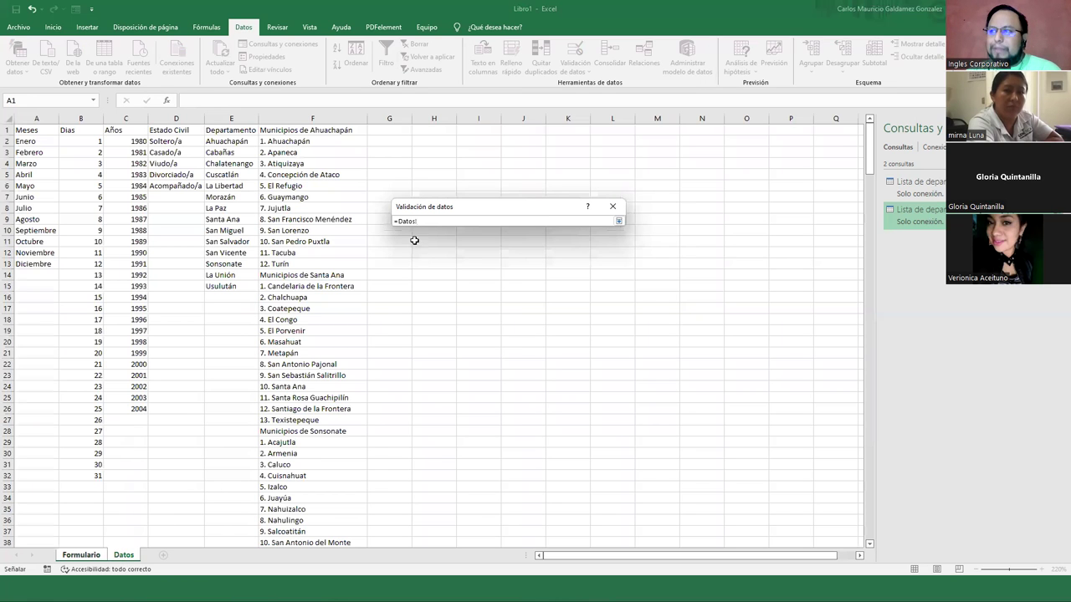
pyautogui.moveTo(72, 146); pyautogui.dragTo(80, 476)
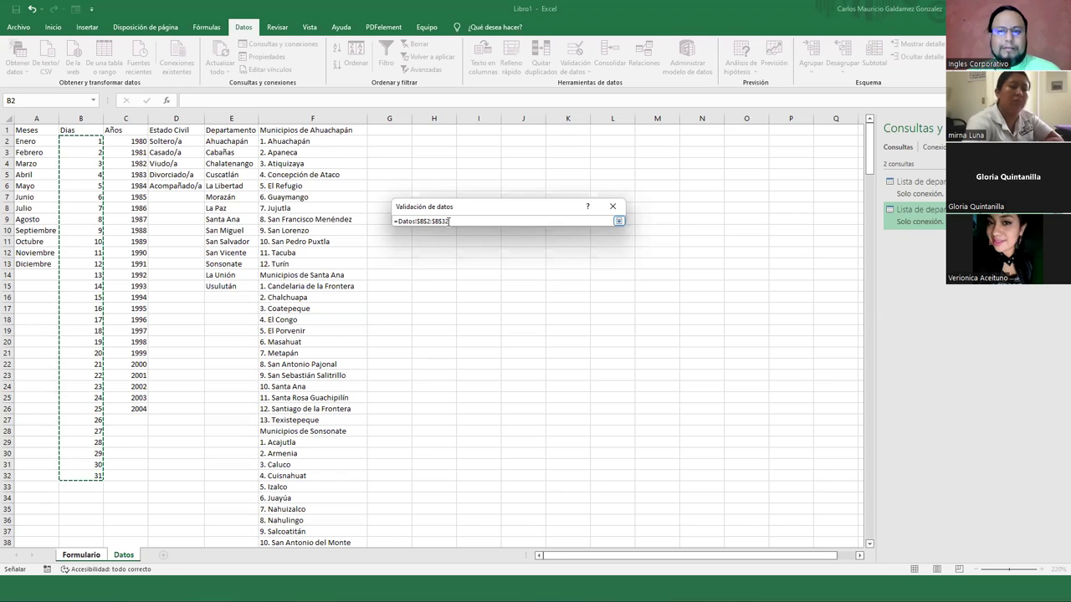
pyautogui.click(618, 221)
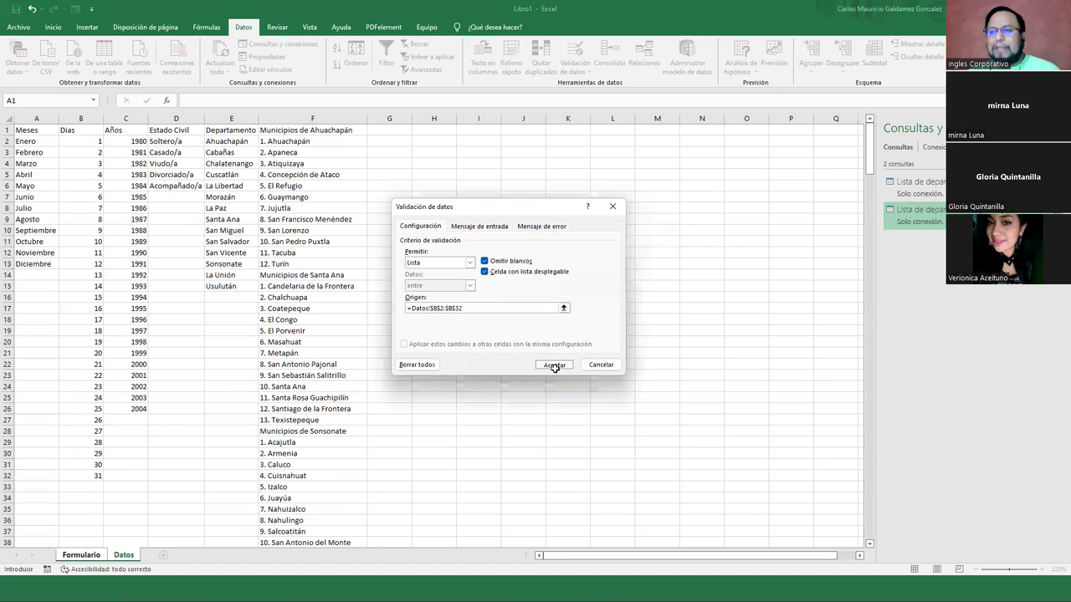
pyautogui.click(554, 368)
# Open B3's day dropdown to check it, then close it without choosing a value
pyautogui.click(233, 225)
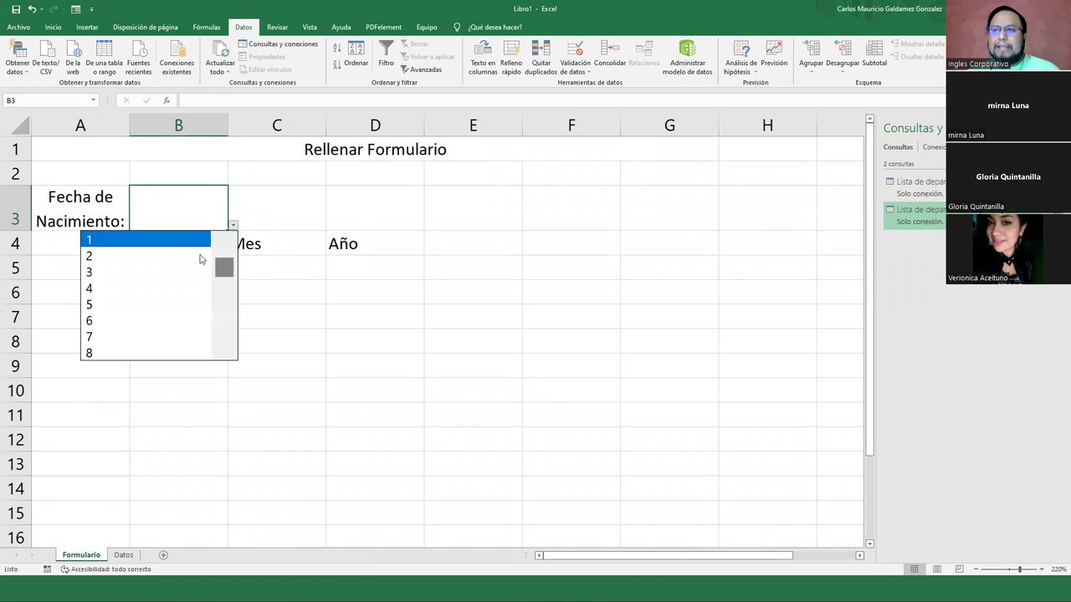
pyautogui.moveTo(225, 273)
pyautogui.mouseDown()
pyautogui.moveTo(227, 359)
pyautogui.moveTo(228, 251)
pyautogui.moveTo(229, 350)
pyautogui.moveTo(225, 270)
pyautogui.mouseUp()
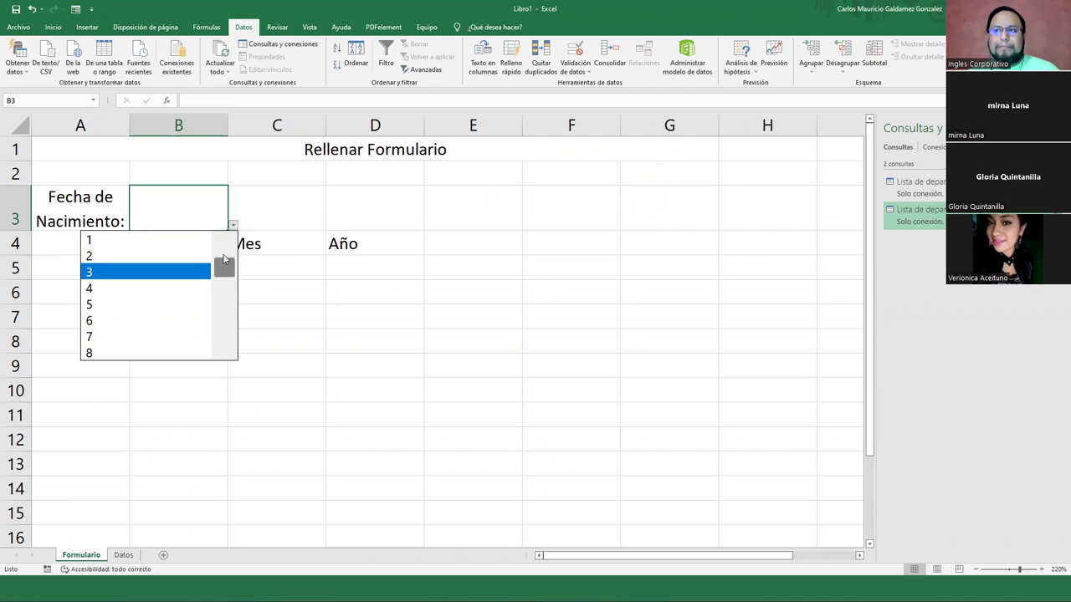
pyautogui.click(273, 208)
pyautogui.click(273, 208)
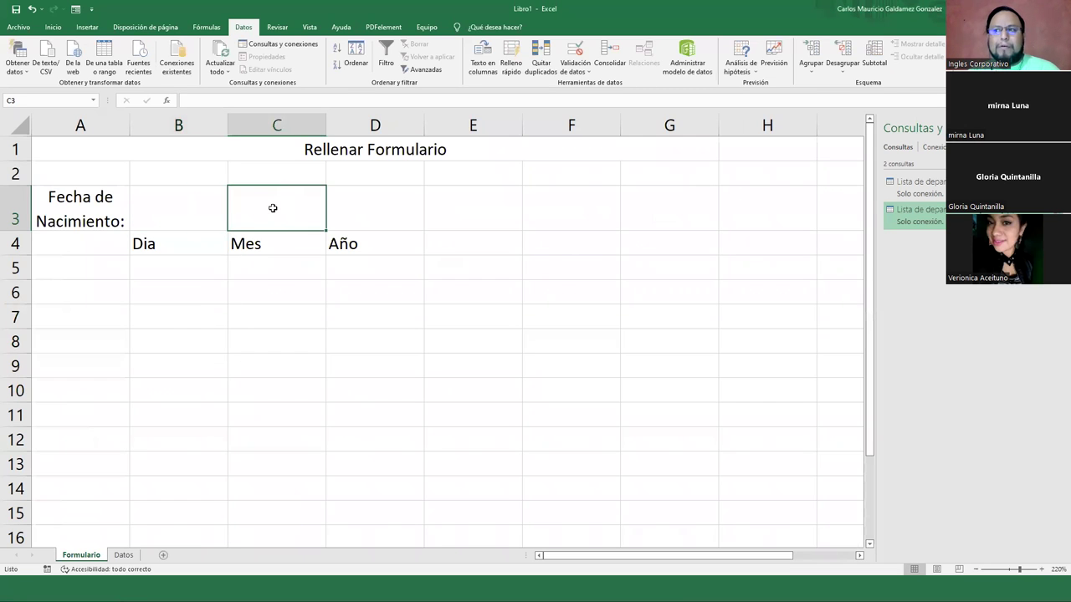
# Give C3 list validation sourced from the months in Datos!A2:A13
pyautogui.click(574, 52)
pyautogui.click(469, 263)
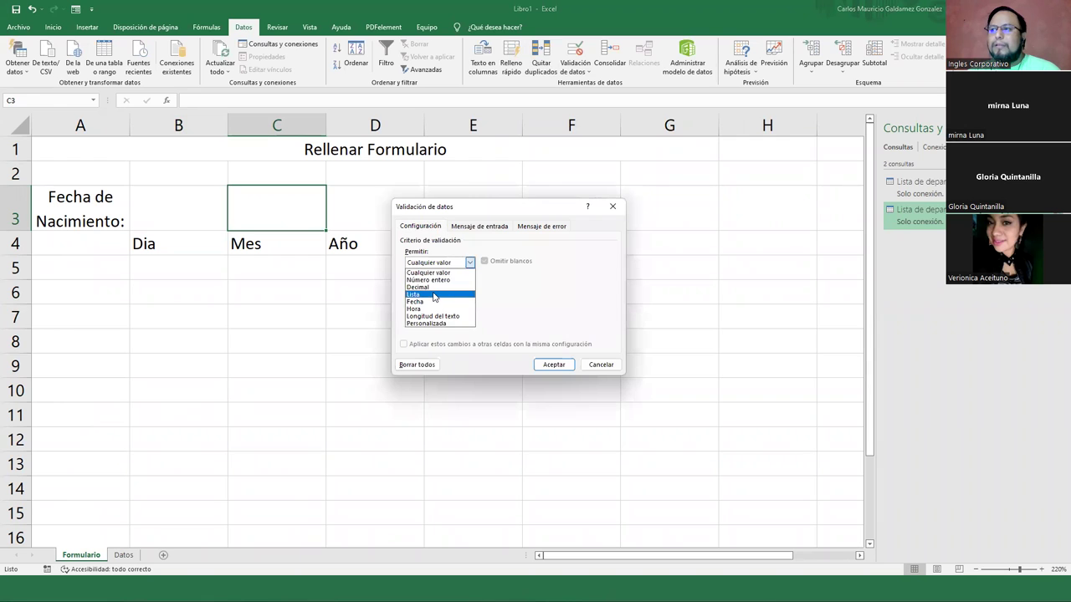
pyautogui.click(435, 295)
pyautogui.click(564, 308)
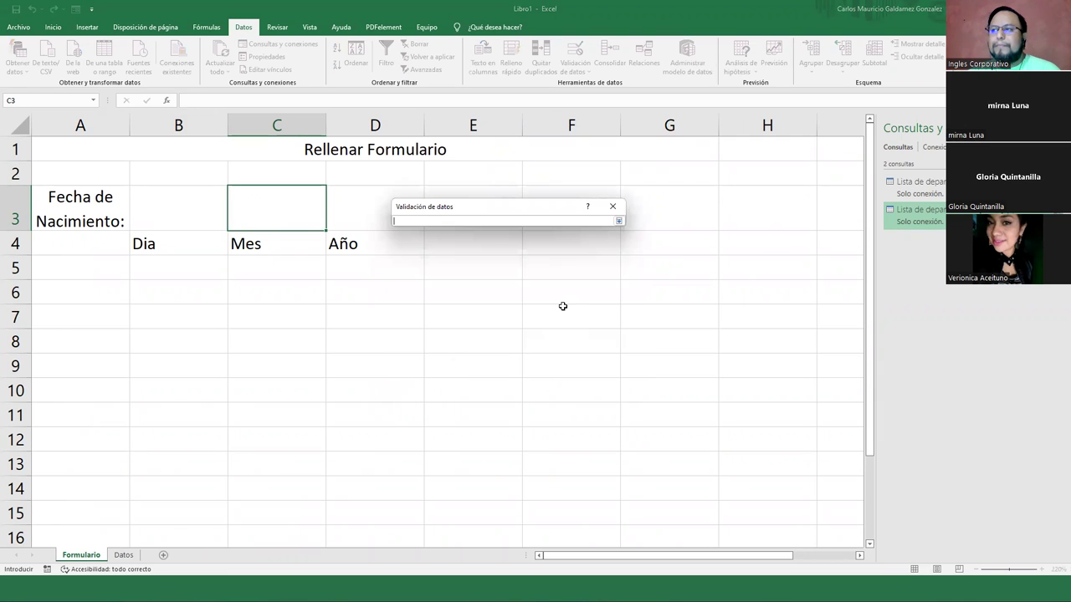
pyautogui.click(124, 555)
pyautogui.moveTo(36, 145); pyautogui.dragTo(28, 264)
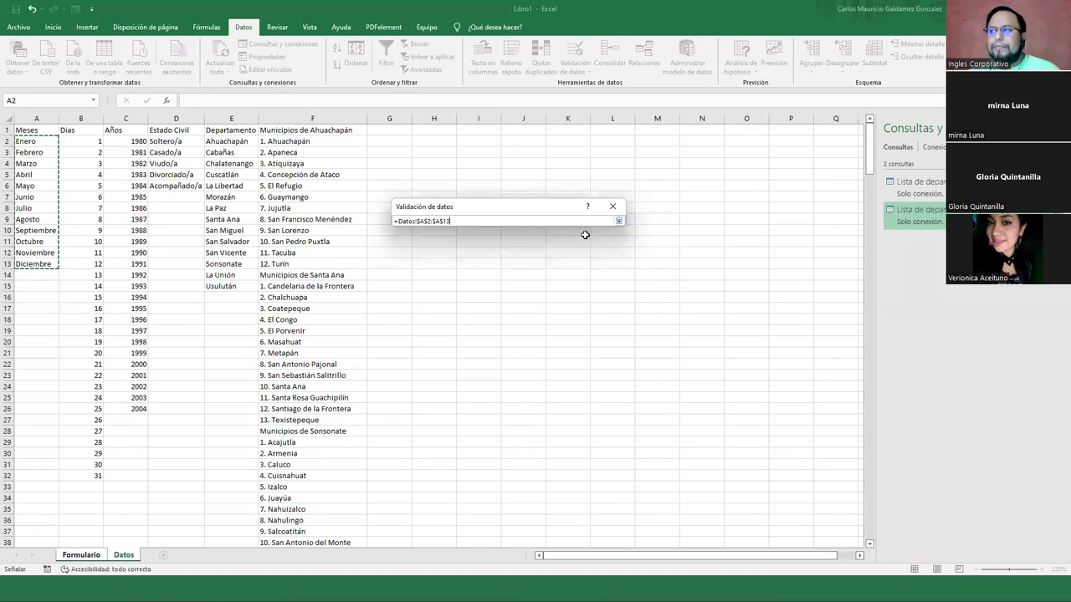
pyautogui.click(619, 221)
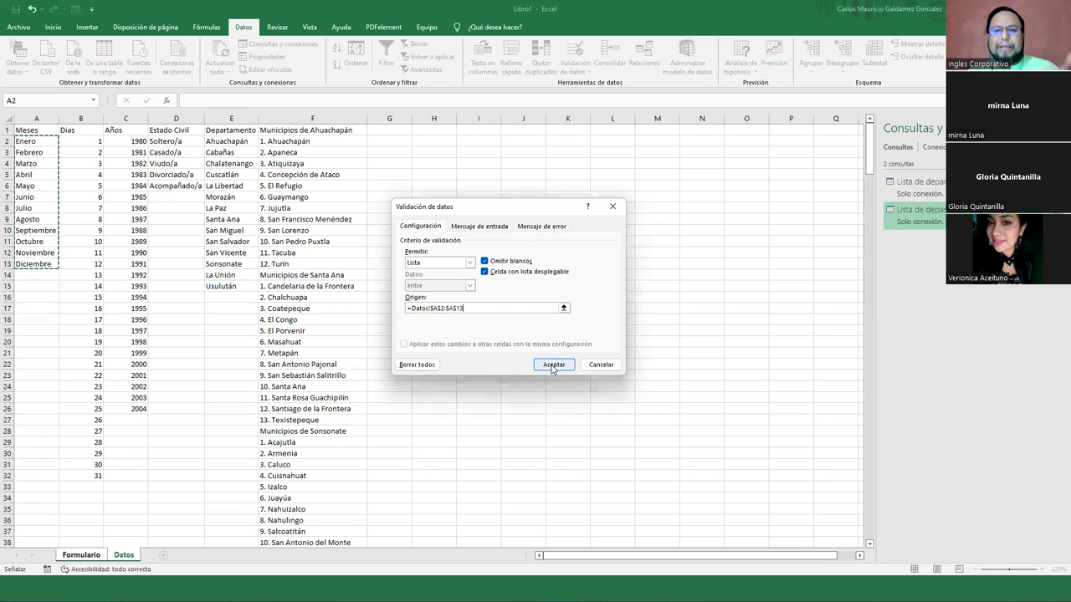
pyautogui.click(550, 365)
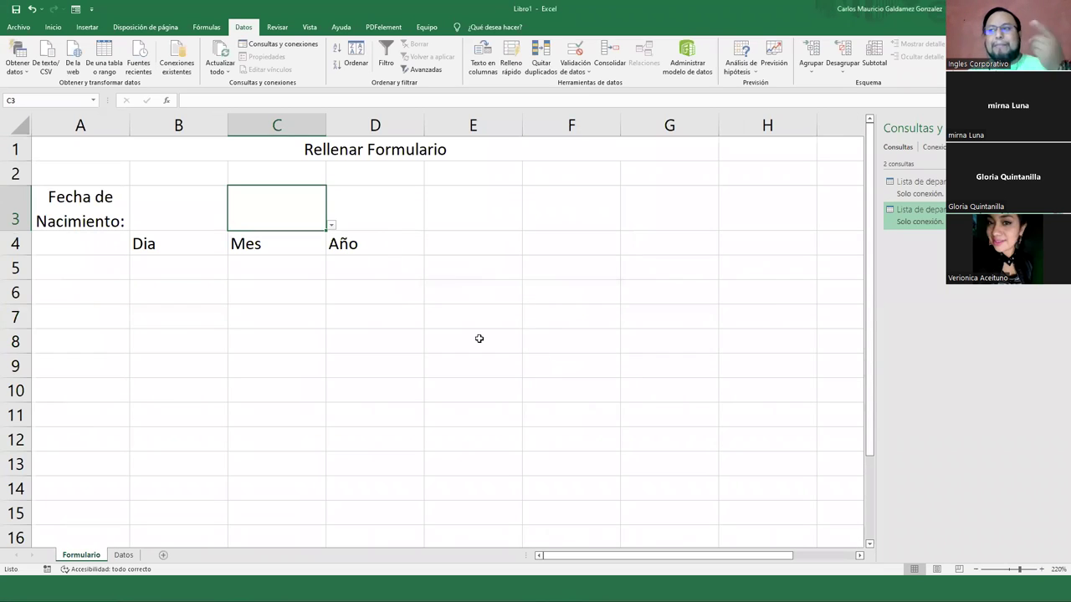
# Test C3's month dropdown Enero–Diciembre, then close it and move to D3
pyautogui.click(331, 226)
pyautogui.moveTo(326, 295); pyautogui.dragTo(322, 257)
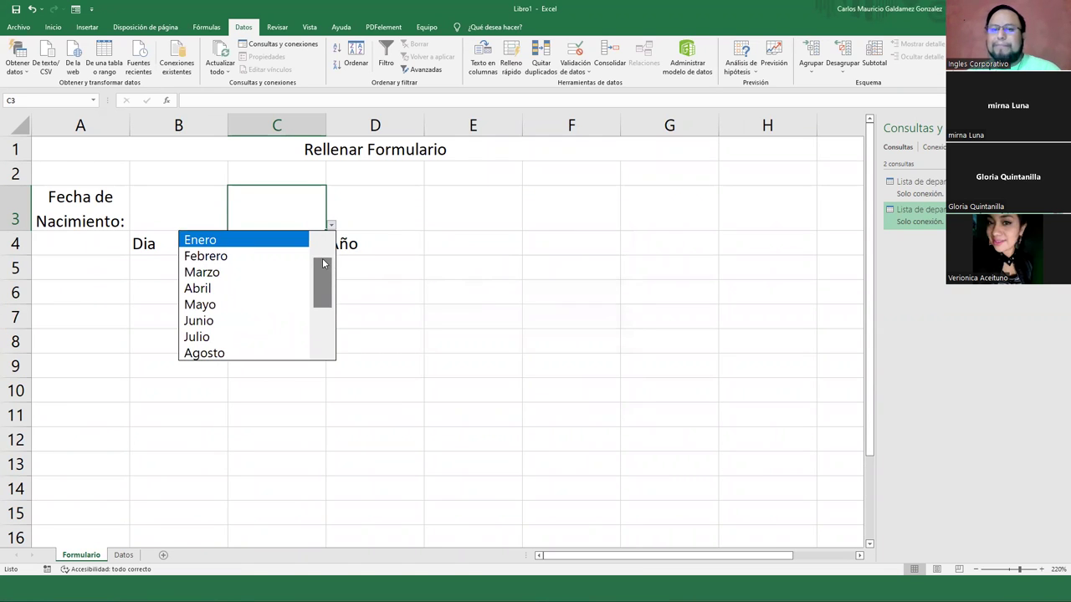
pyautogui.click(370, 209)
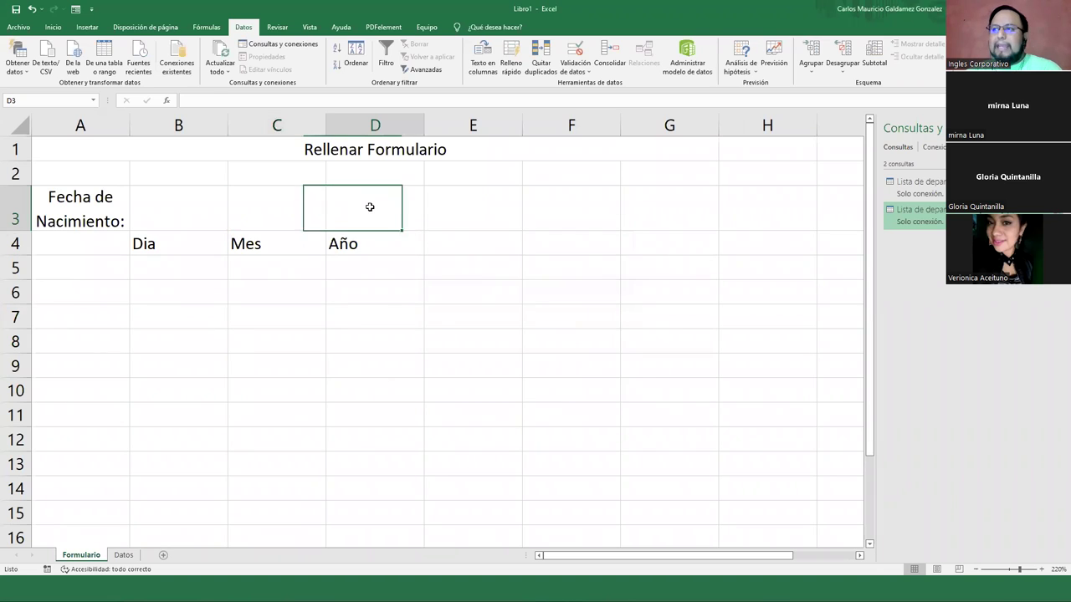
# Give D3 list validation sourced from the years 1980–2004 in Datos!C2:C26
pyautogui.click(574, 53)
pyautogui.click(467, 263)
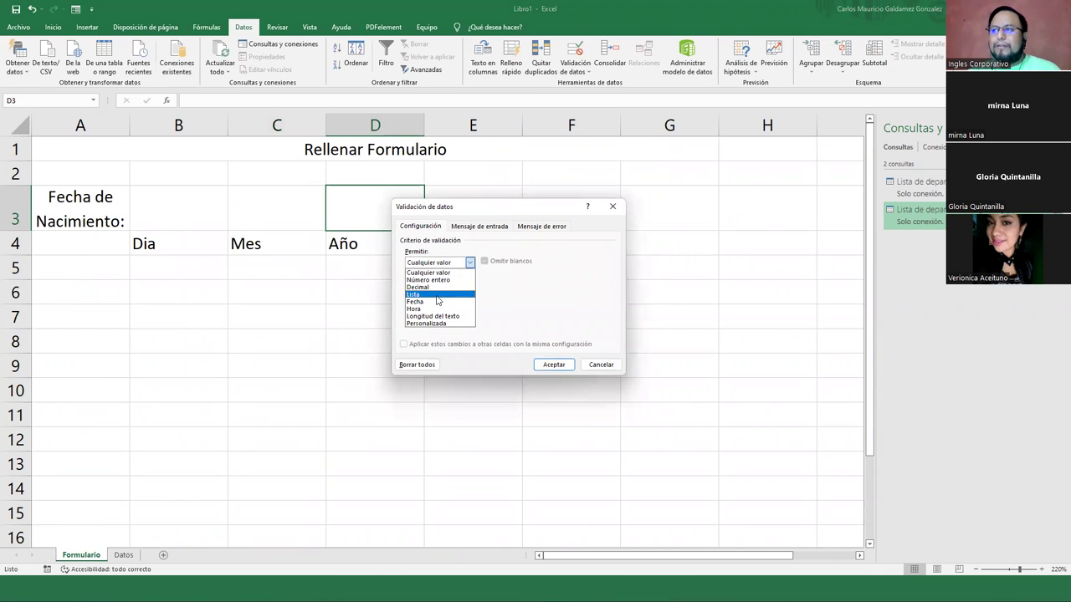
pyautogui.click(448, 295)
pyautogui.click(563, 308)
pyautogui.click(124, 554)
pyautogui.moveTo(132, 144); pyautogui.dragTo(126, 413)
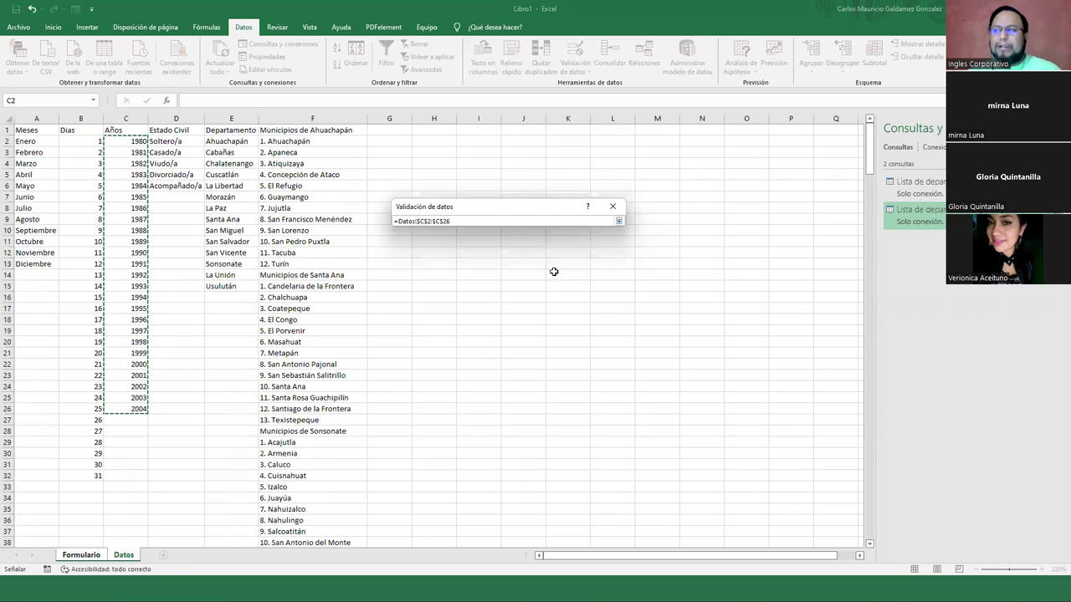
pyautogui.click(618, 223)
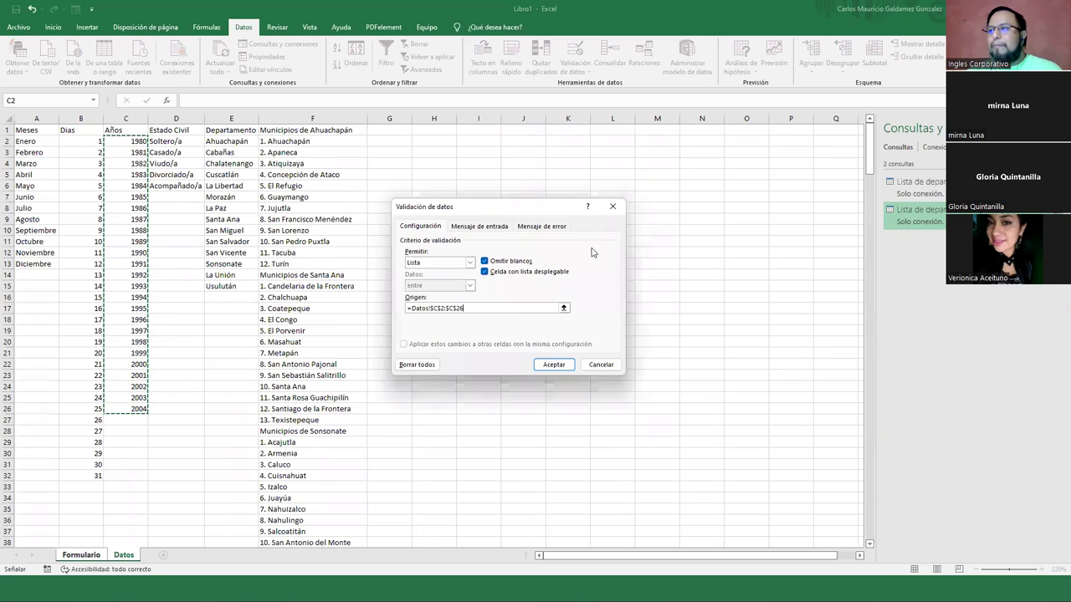
pyautogui.click(537, 361)
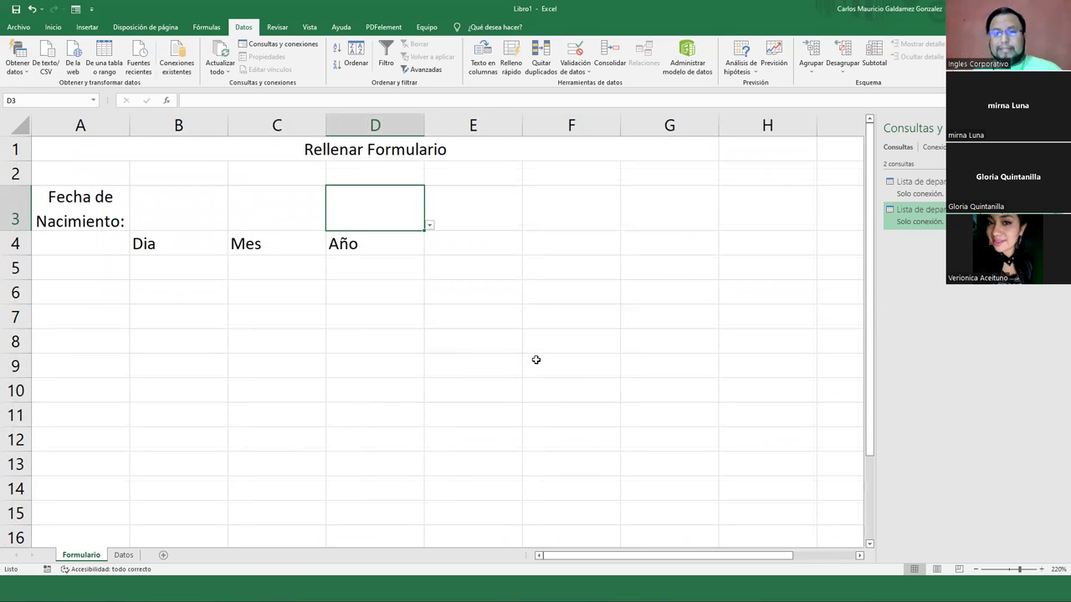
# Choose 30, Junio and 1984 from the B3, C3 and D3 dropdowns
pyautogui.click(213, 221)
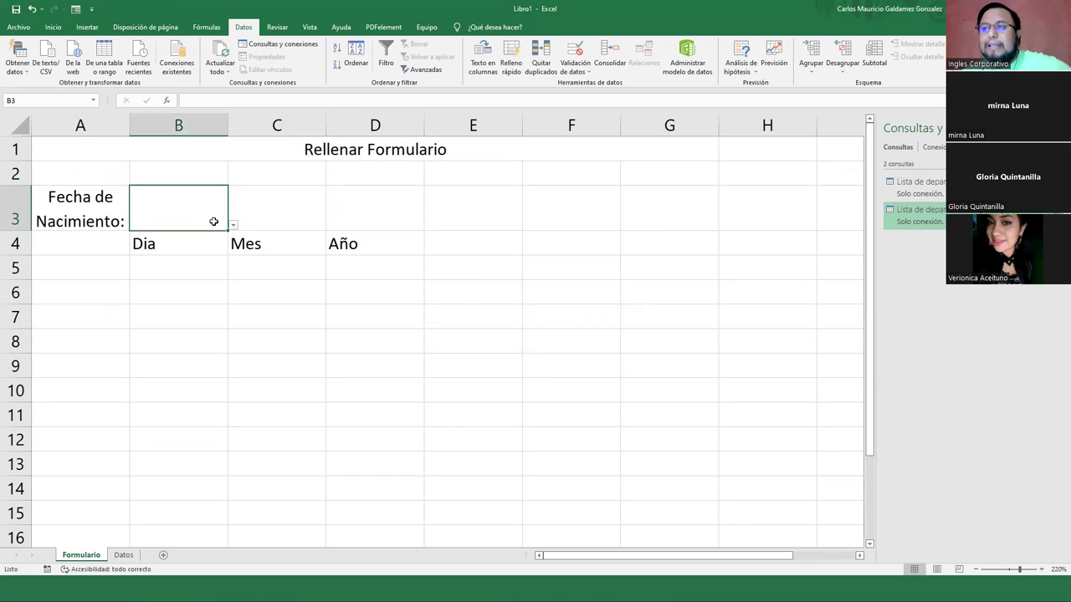
pyautogui.click(234, 226)
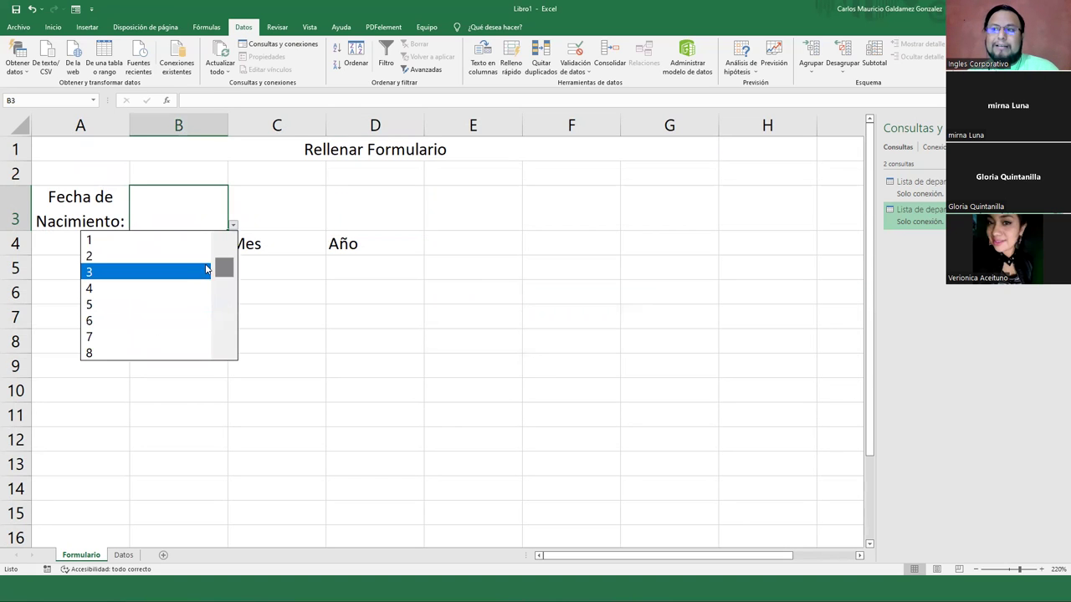
pyautogui.scroll(-8, 211, 341)
pyautogui.click(155, 337)
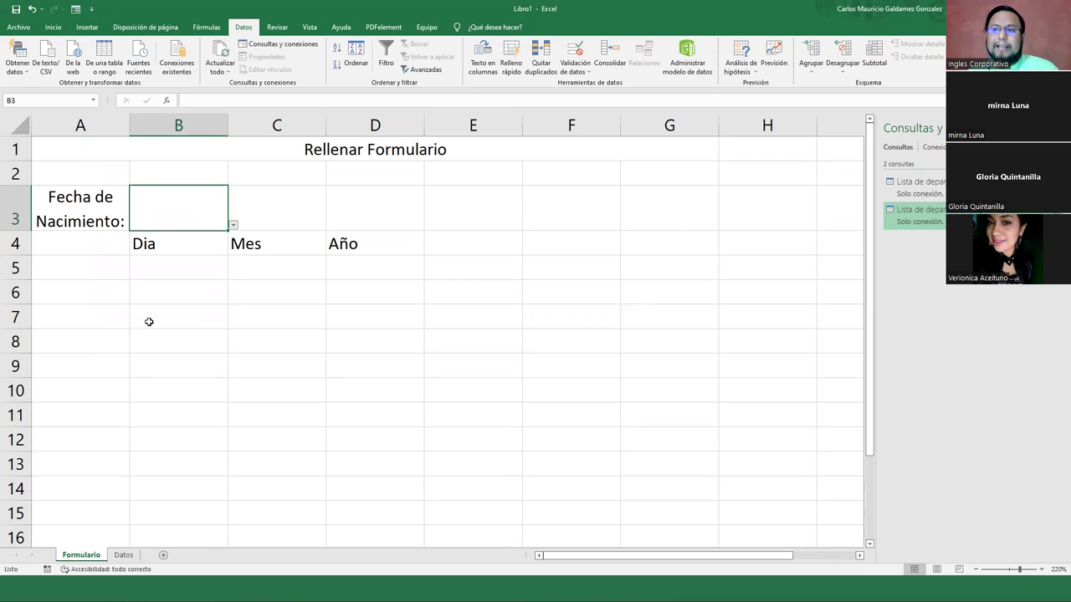
pyautogui.click(288, 220)
pyautogui.click(332, 226)
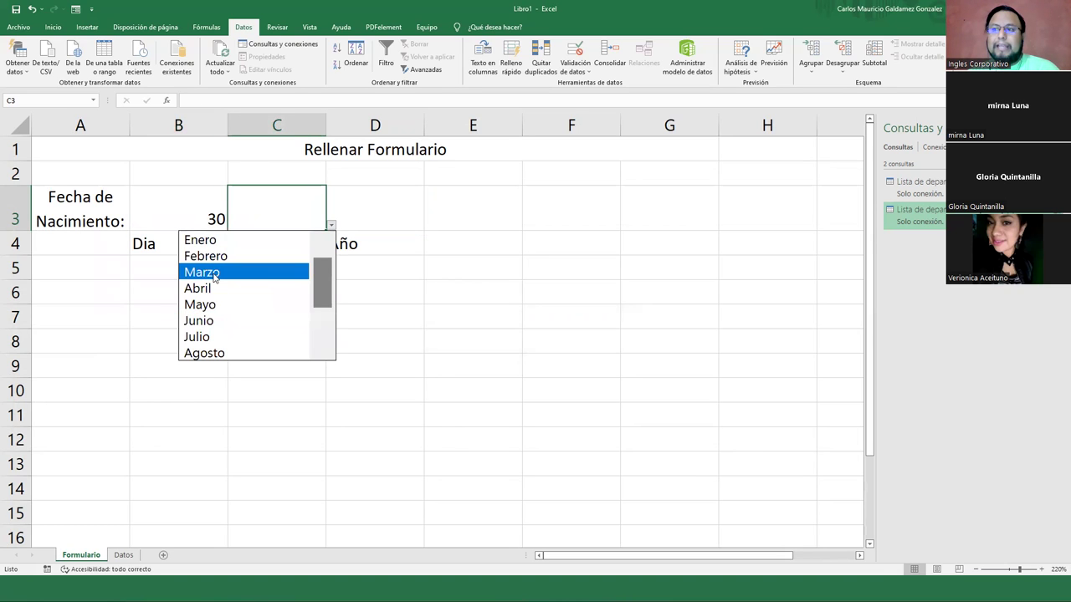
pyautogui.click(205, 321)
pyautogui.click(377, 218)
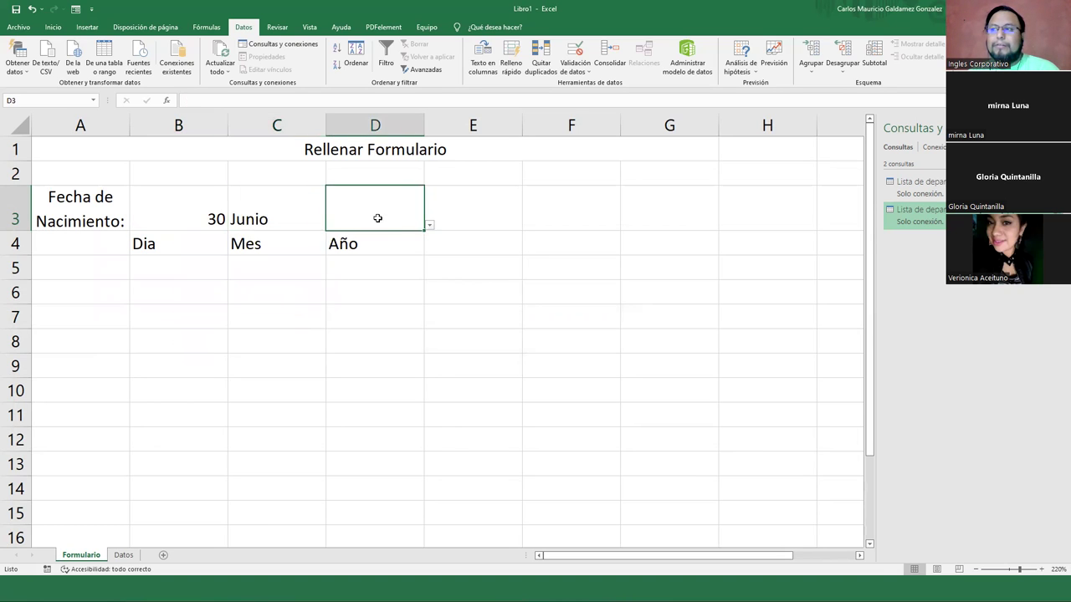
pyautogui.click(428, 226)
pyautogui.click(325, 306)
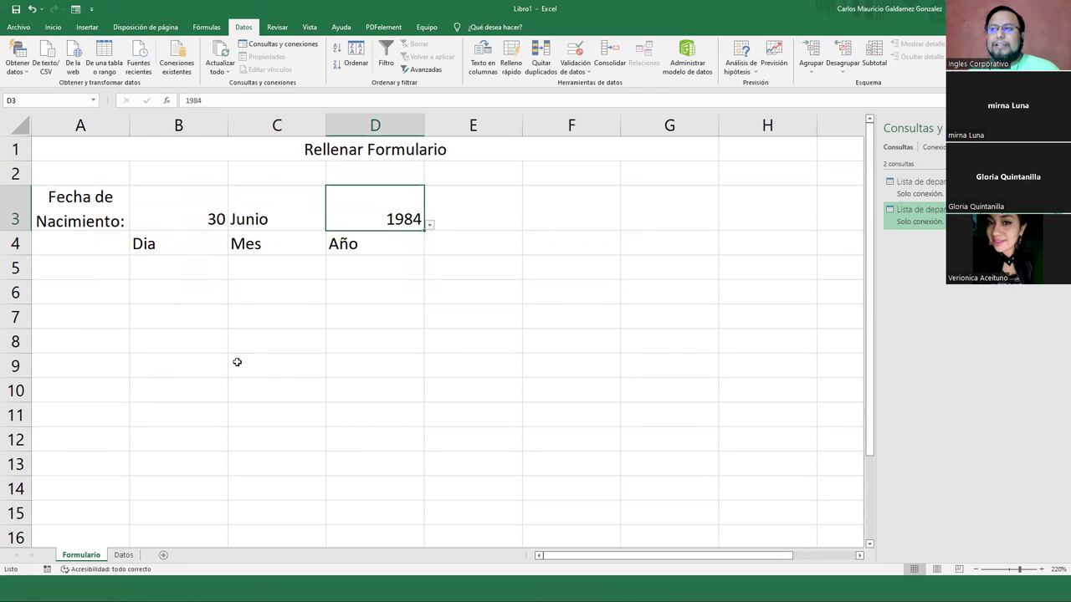
# Centre the date values in B3:D3 and make them bold
pyautogui.moveTo(194, 214); pyautogui.dragTo(351, 210)
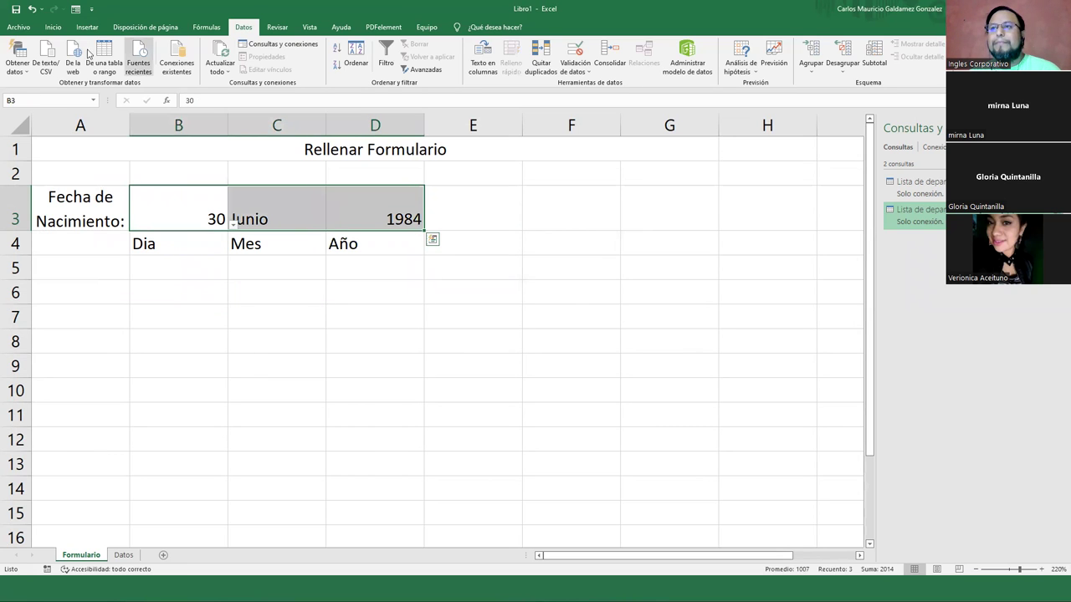
pyautogui.click(53, 27)
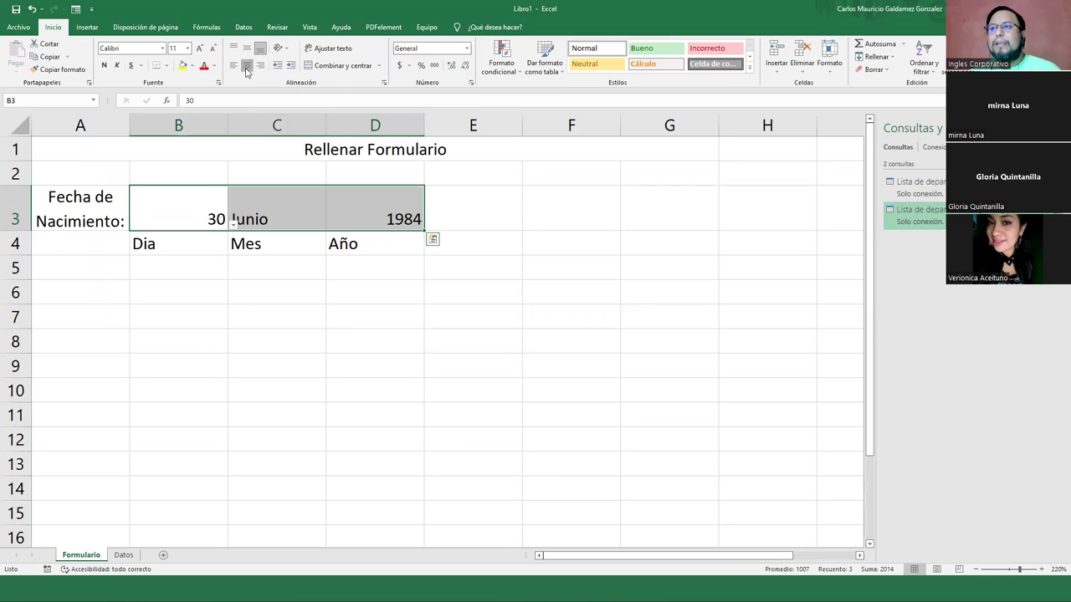
pyautogui.click(246, 65)
pyautogui.click(104, 65)
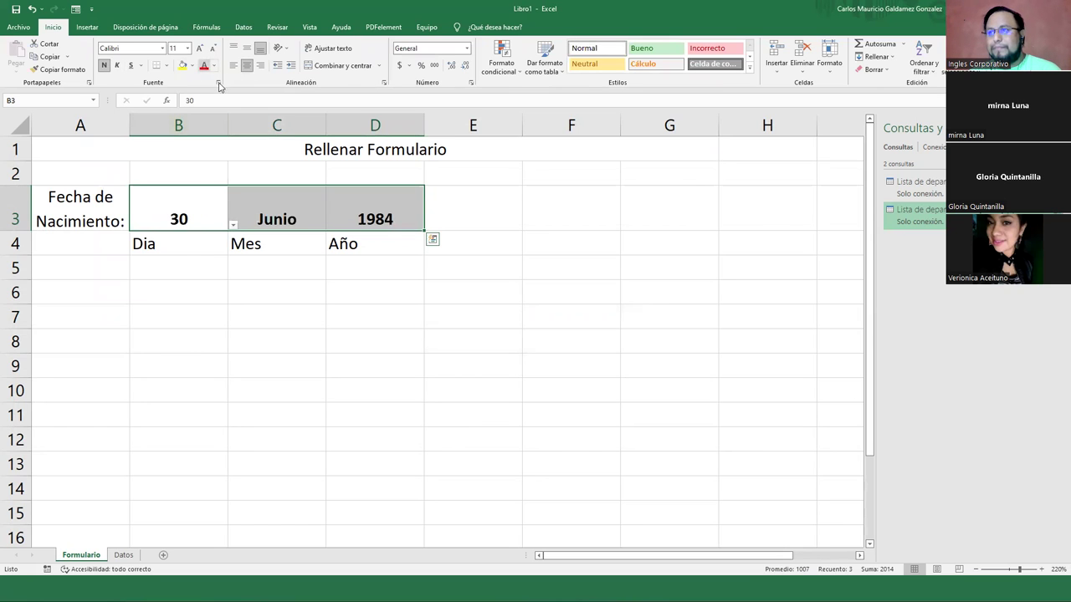
# Make the Dia, Mes, Año labels bold, centred, size 8 and top-aligned, and shorten row 4
pyautogui.moveTo(172, 248); pyautogui.dragTo(343, 248)
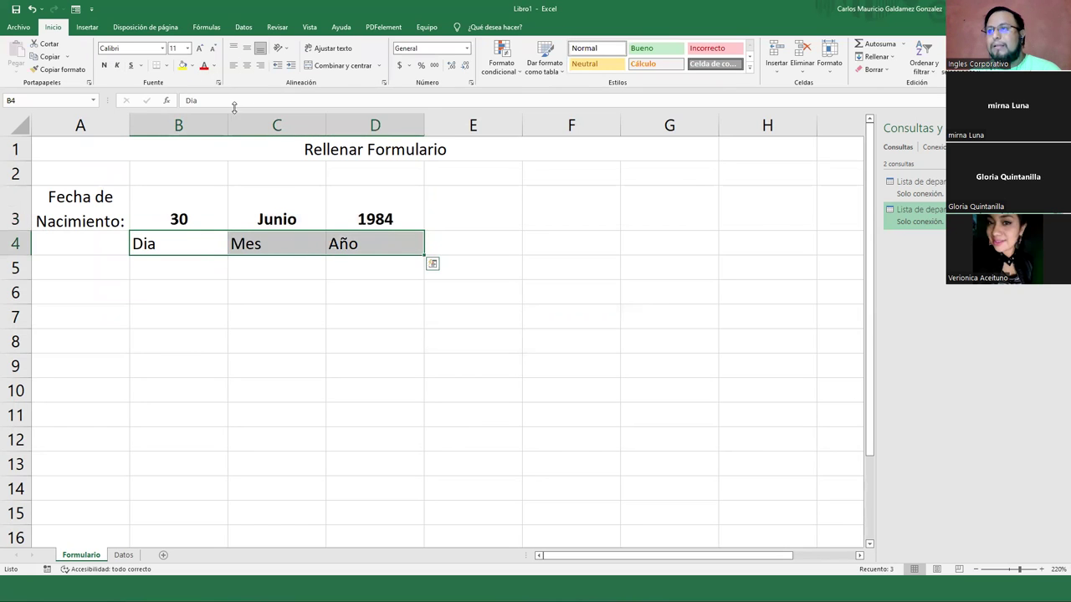
pyautogui.click(247, 66)
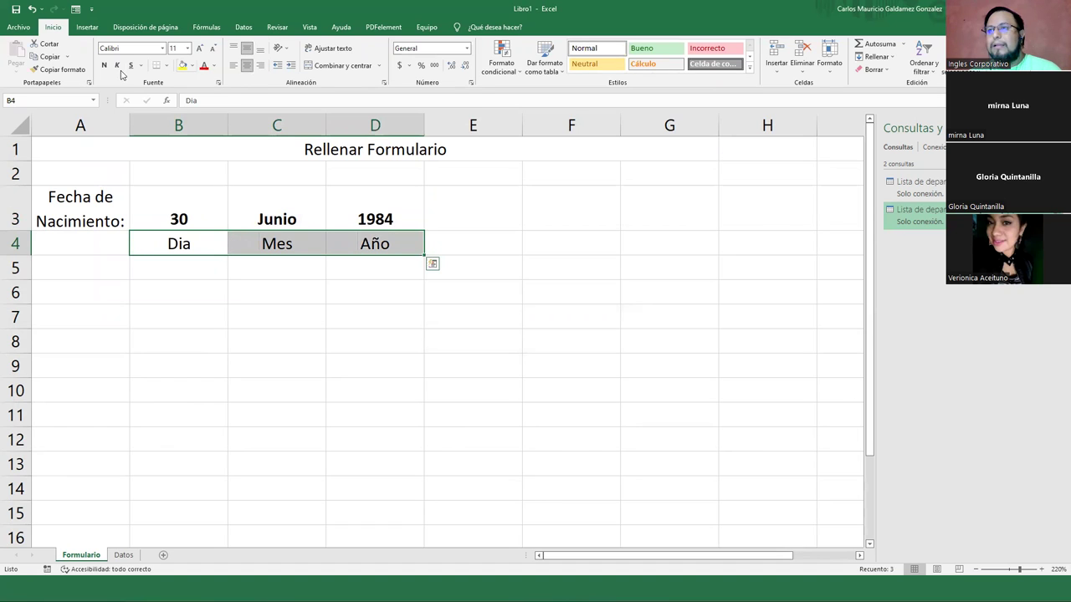
pyautogui.click(104, 65)
pyautogui.click(212, 48)
pyautogui.click(212, 48)
pyautogui.click(213, 49)
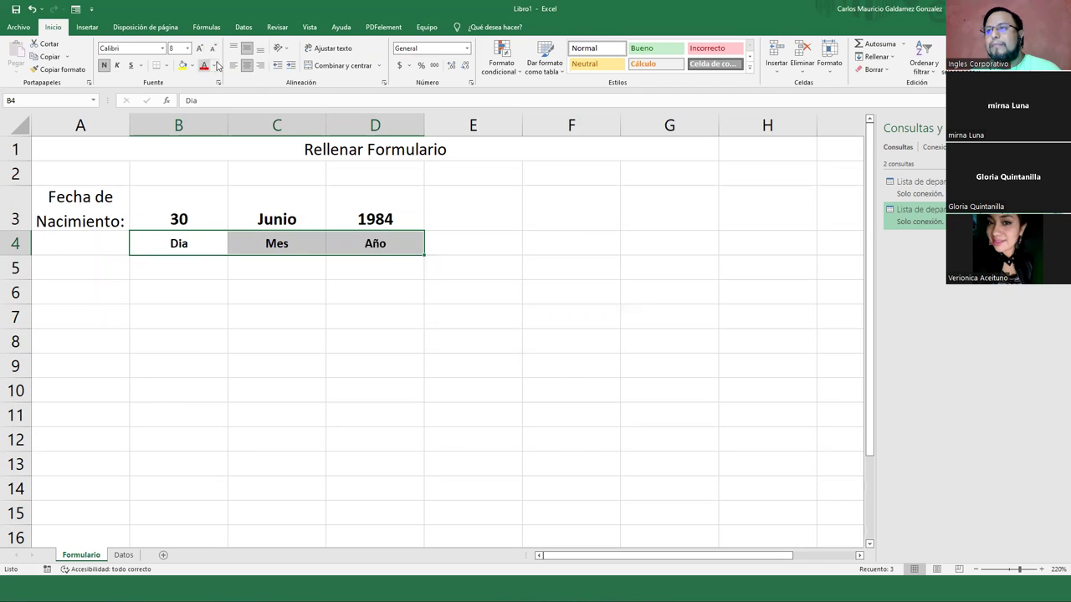
pyautogui.click(233, 49)
pyautogui.moveTo(18, 254); pyautogui.dragTo(21, 246)
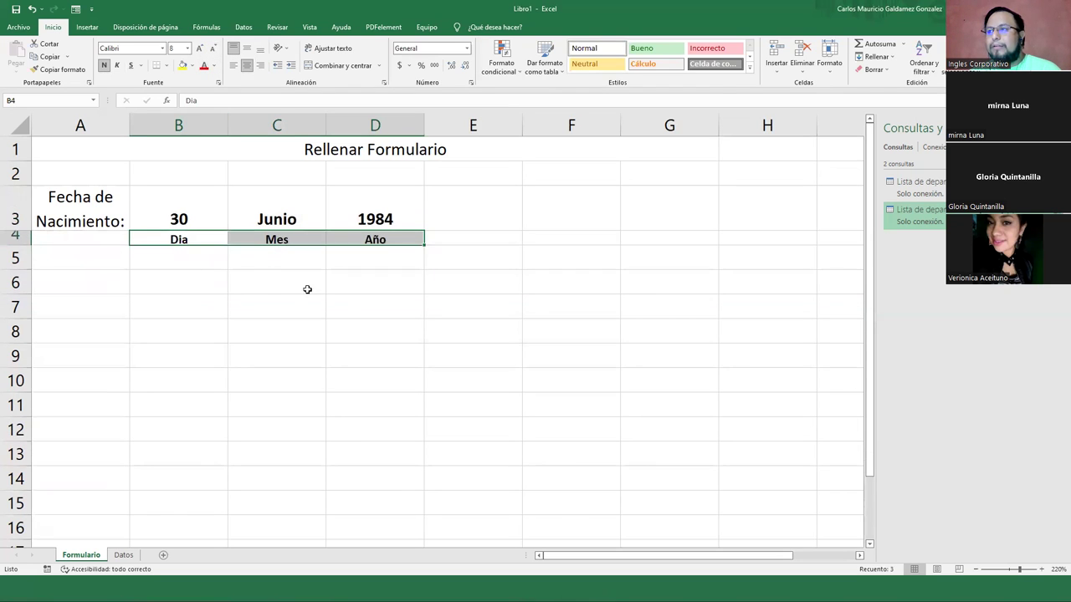
pyautogui.click(239, 50)
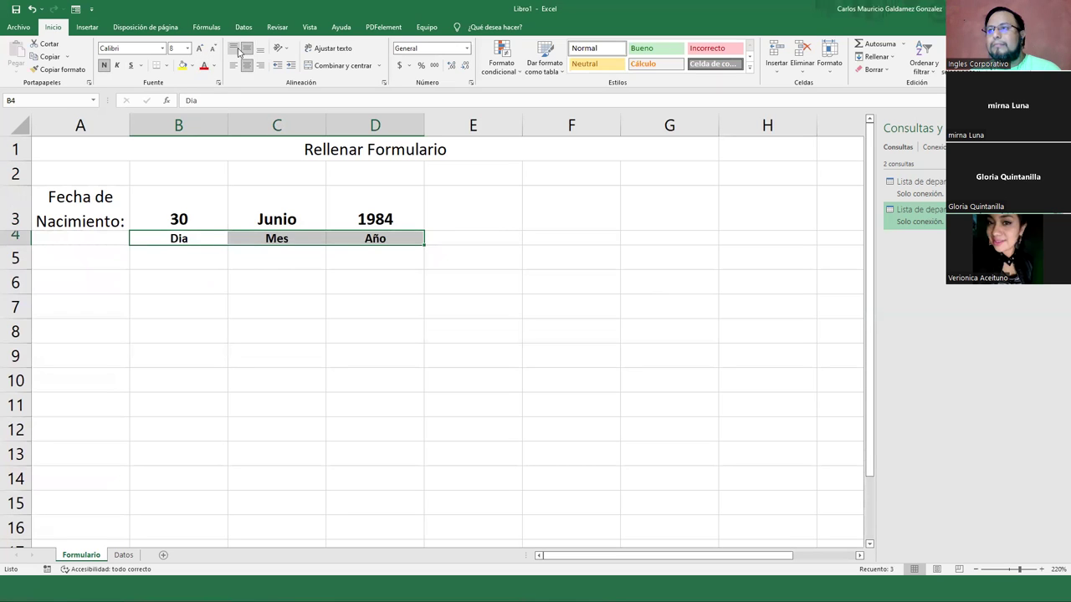
pyautogui.moveTo(184, 211); pyautogui.dragTo(333, 219)
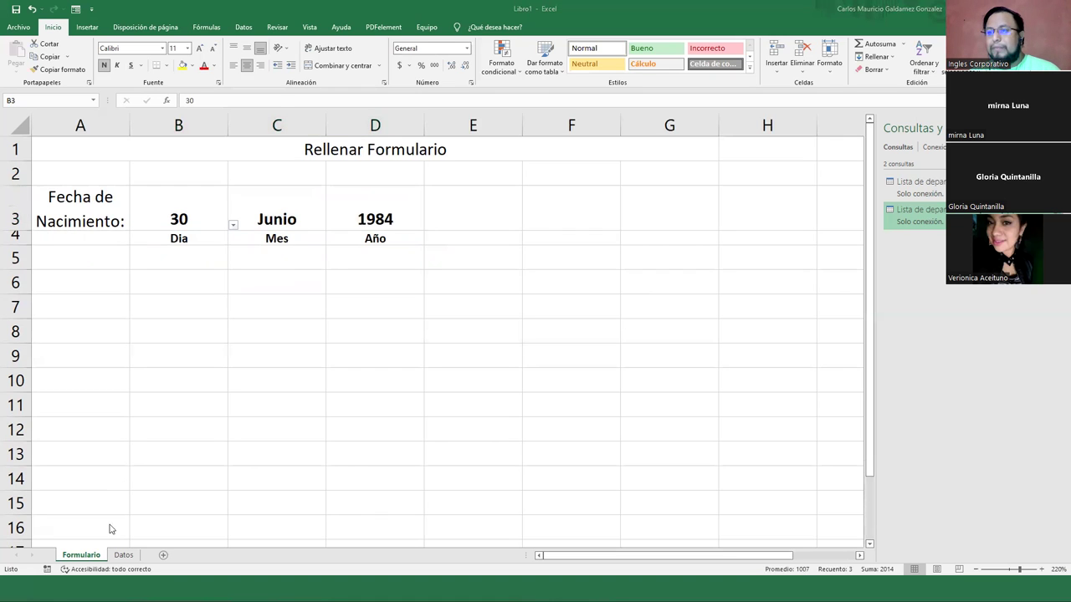
# Type 'Departamento' in A7 and 'Municipio:' in C7 of the Formulario sheet
pyautogui.click(123, 555)
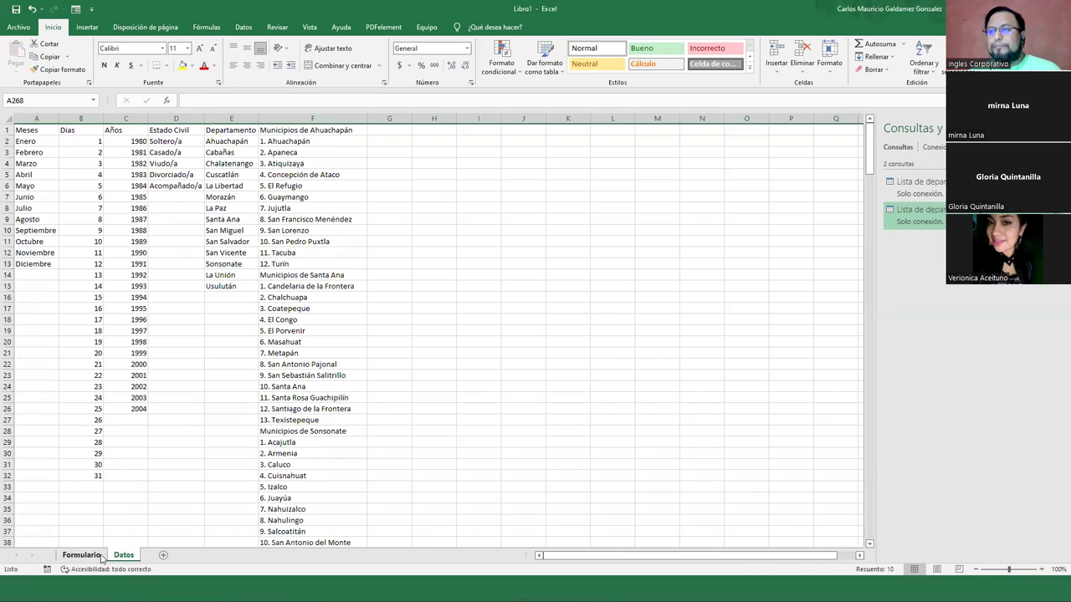
pyautogui.click(81, 555)
pyautogui.click(90, 304)
pyautogui.write('Departamento')
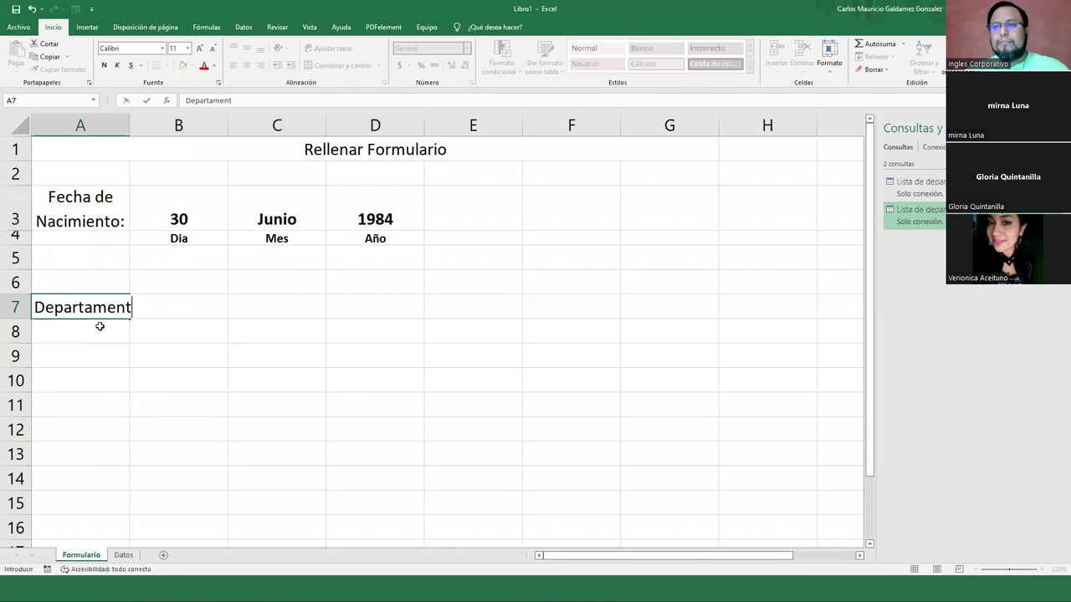
pyautogui.press('Tab')
pyautogui.press('Tab')
pyautogui.write('Muni')
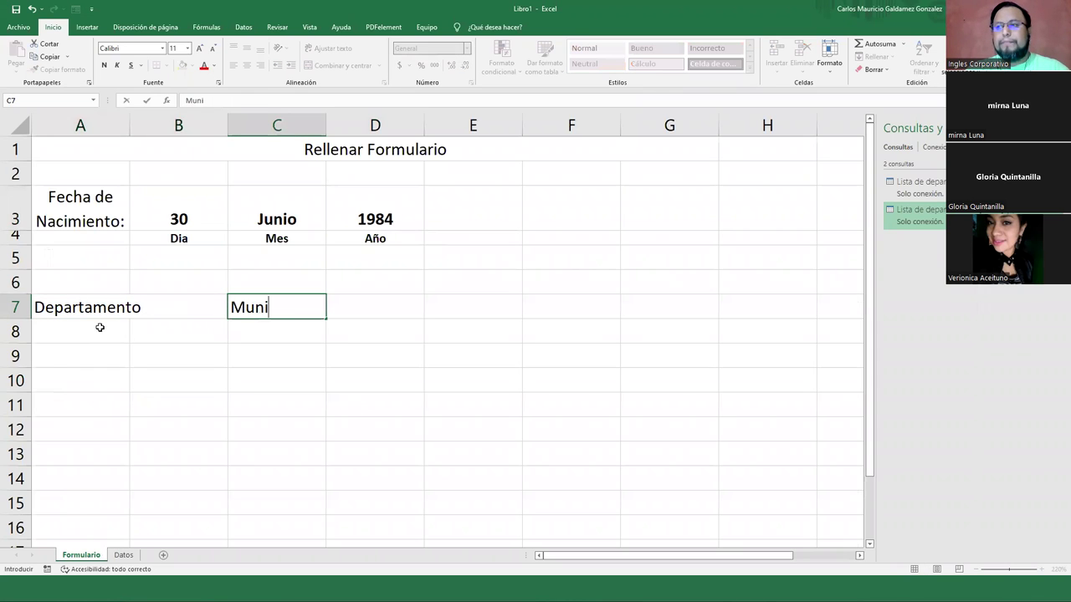
pyautogui.write('cipio')
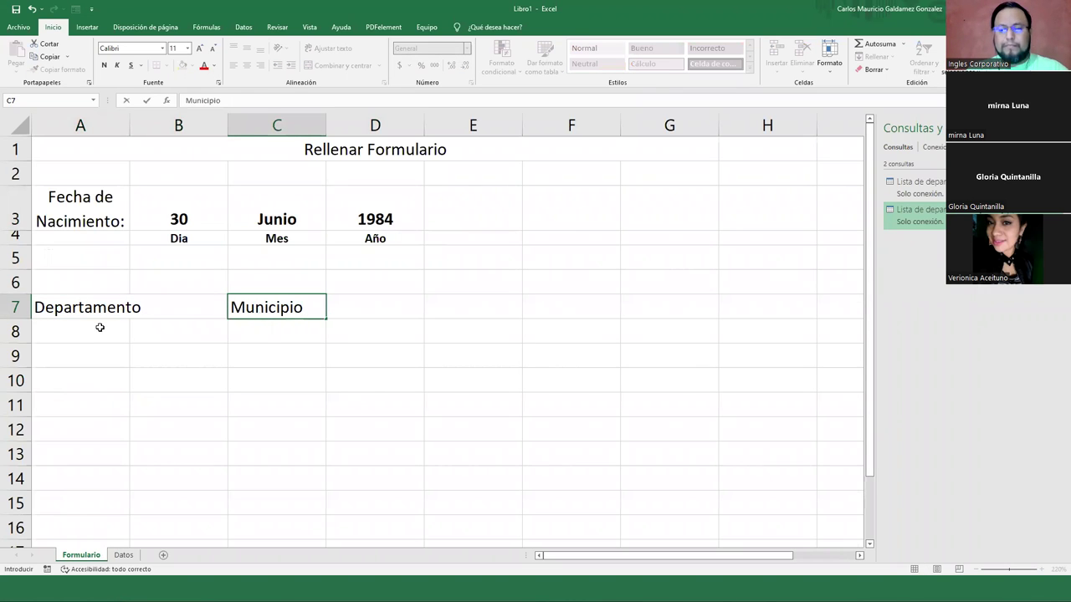
pyautogui.write(':')
pyautogui.hotkey('shift', 'Tab')
# Add the missing colon so A7 reads 'Departamento:'
pyautogui.press('F2')
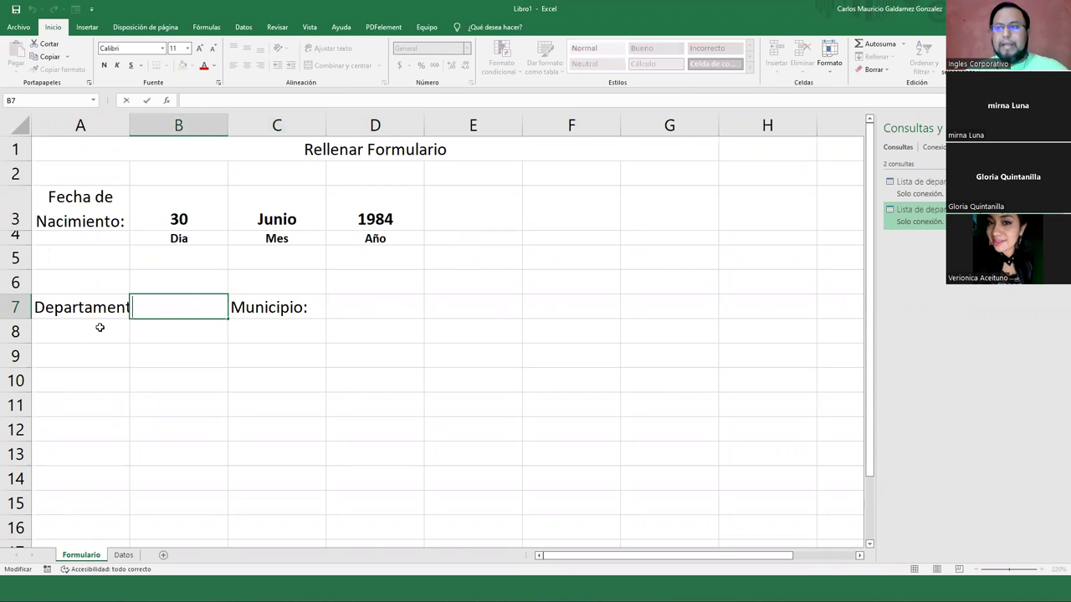
pyautogui.hotkey('shift', 'Tab')
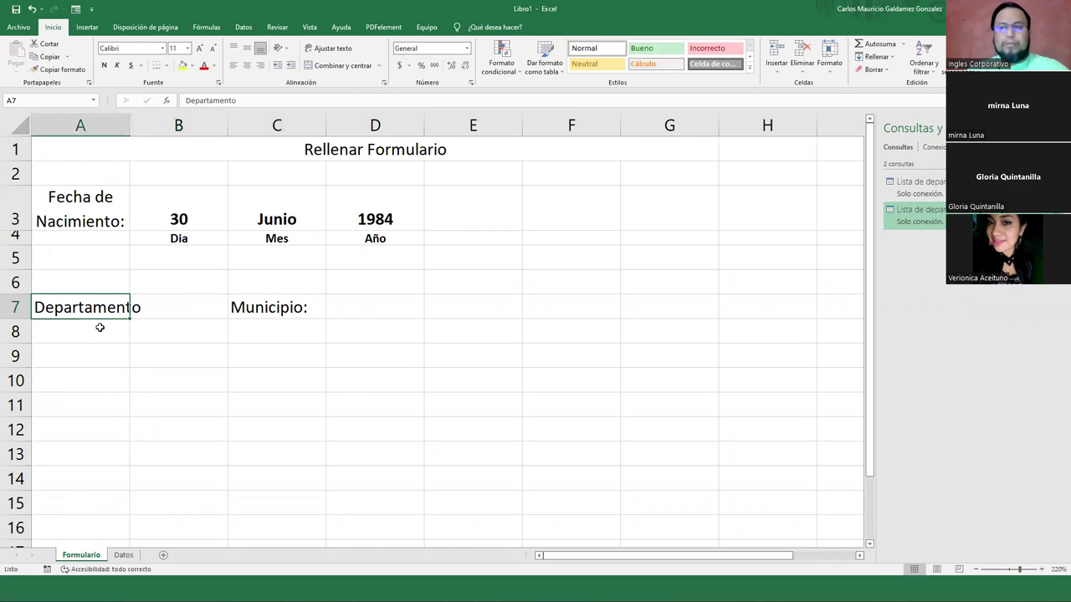
pyautogui.press('F2')
pyautogui.write(':')
pyautogui.press('Return')
pyautogui.press('Up')
pyautogui.press('Right')
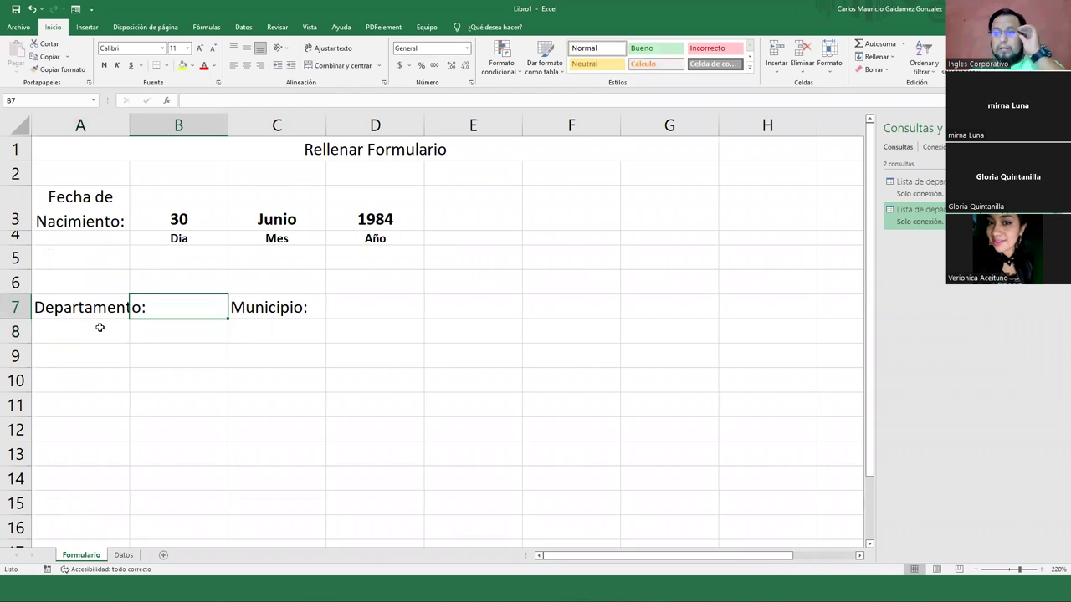
# Widen column A to fit its labels and start the 'Seleccione el departmento' hint in B8
pyautogui.click(356, 307)
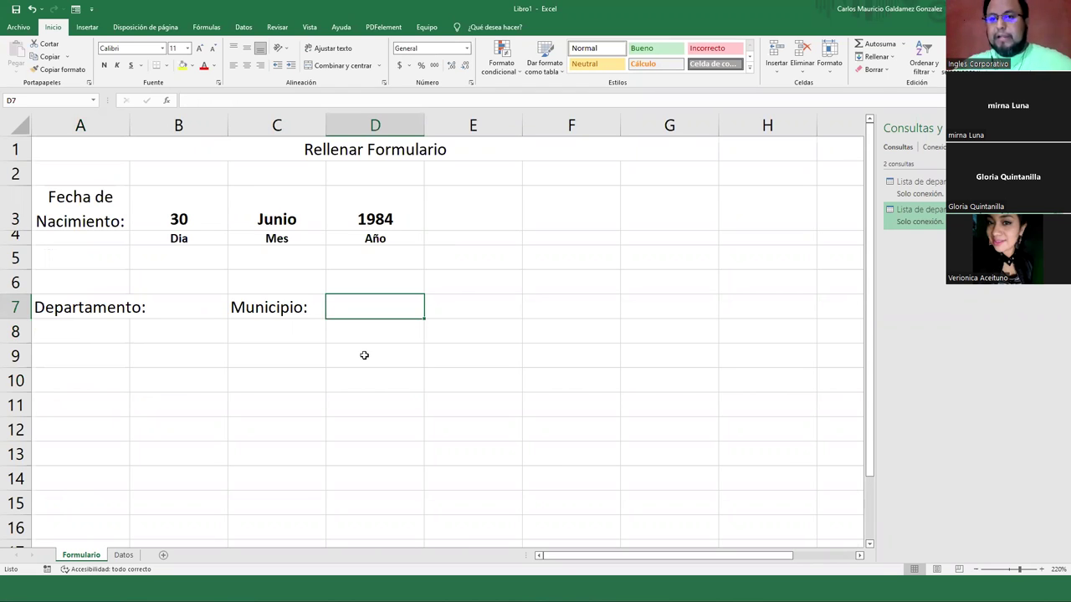
pyautogui.click(196, 308)
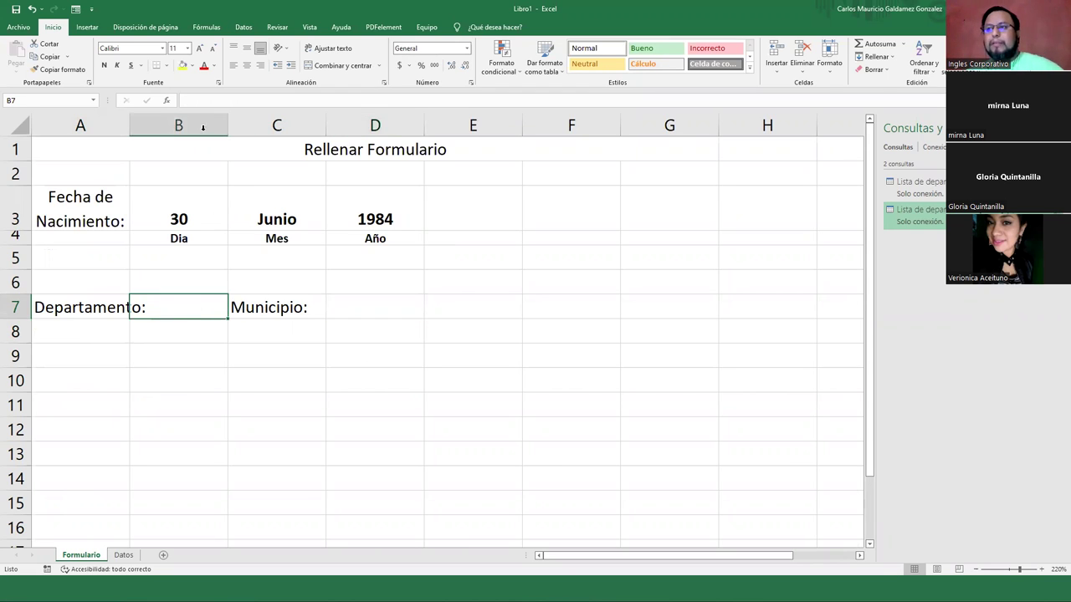
pyautogui.moveTo(130, 125); pyautogui.dragTo(152, 131)
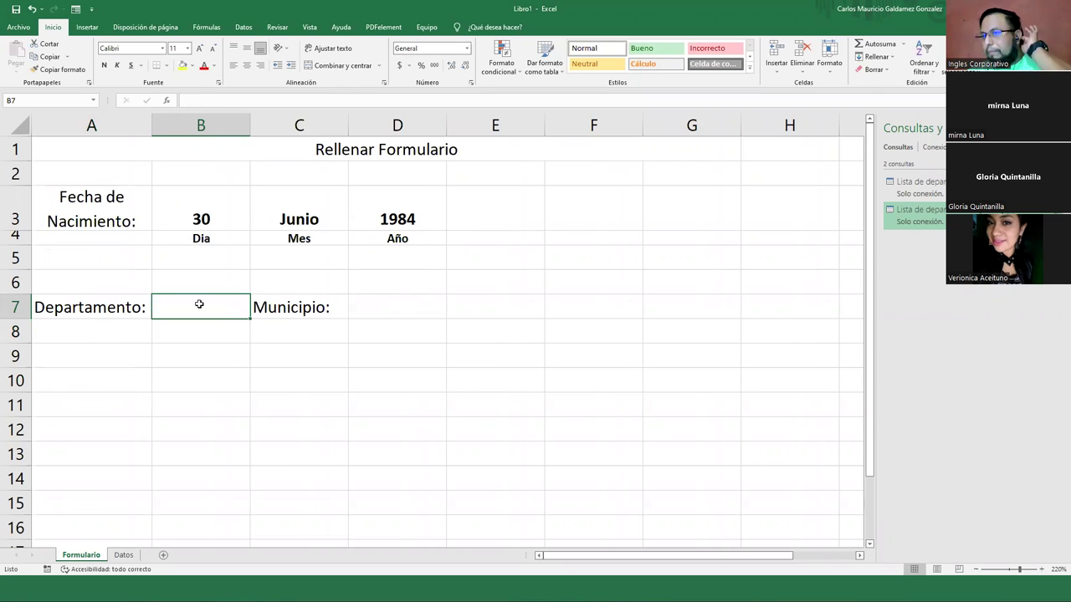
pyautogui.click(203, 340)
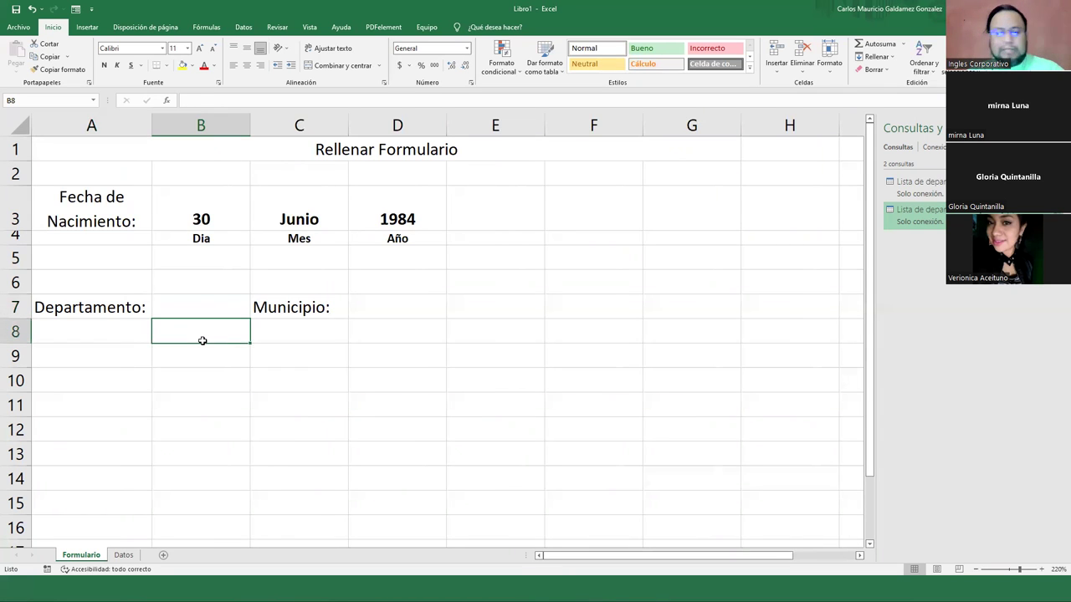
pyautogui.write('Seleccio')
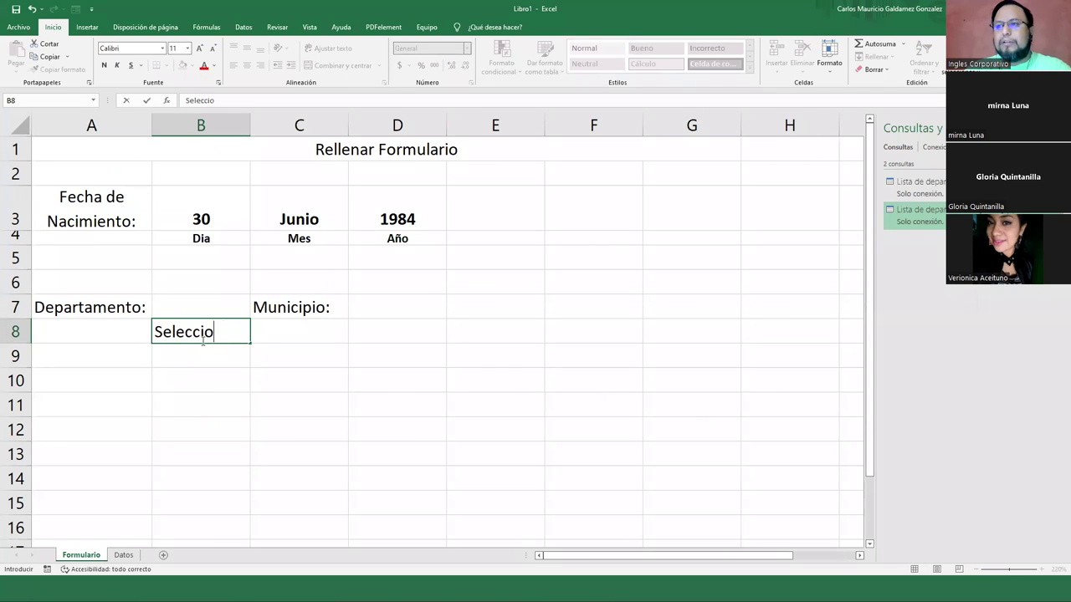
pyautogui.write('ne el departmento')
# Correct the B8 hint's spelling and enter 'Seleccione el Municipio' in D8
pyautogui.press('BackSpace')
pyautogui.press('BackSpace')
pyautogui.press('BackSpace')
pyautogui.press('BackSpace')
pyautogui.press('BackSpace')
pyautogui.press('BackSpace')
pyautogui.press('BackSpace')
pyautogui.write('tamento')
pyautogui.press('Return')
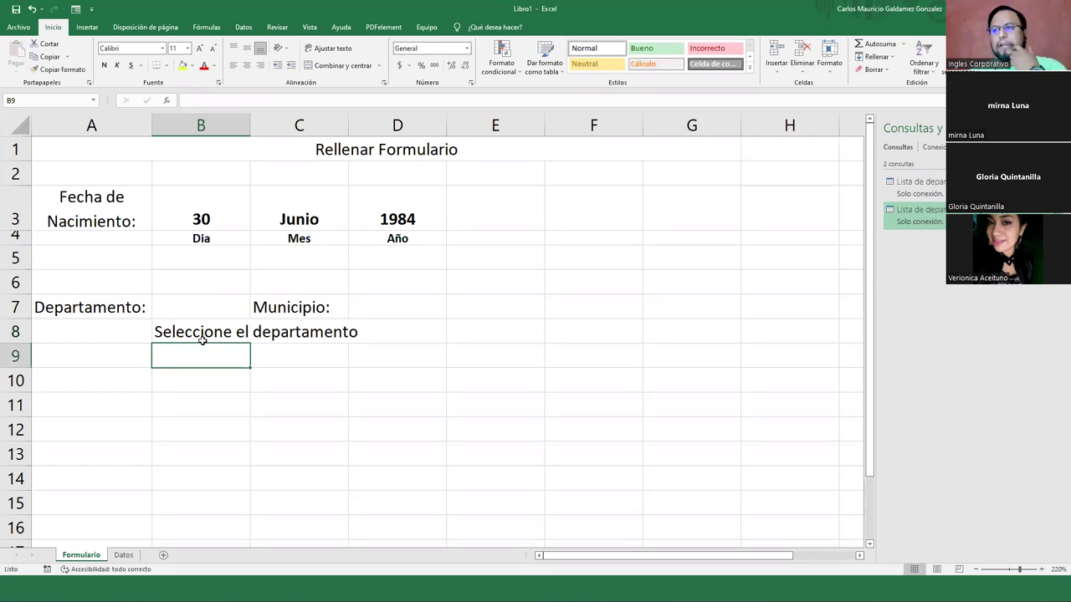
pyautogui.click(404, 328)
pyautogui.write('Se')
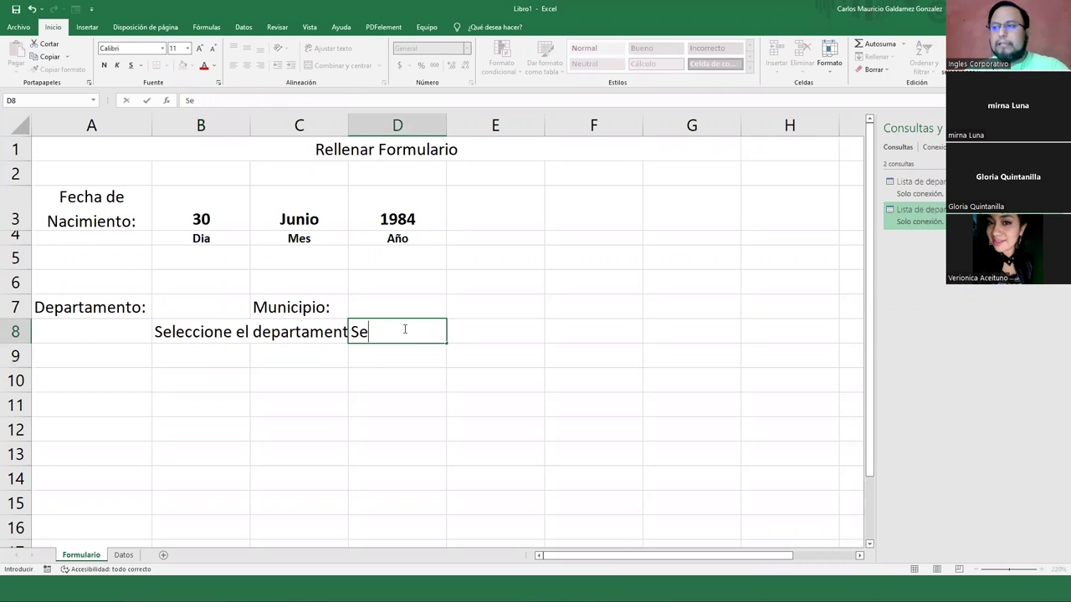
pyautogui.write('leccione el Municipio(')
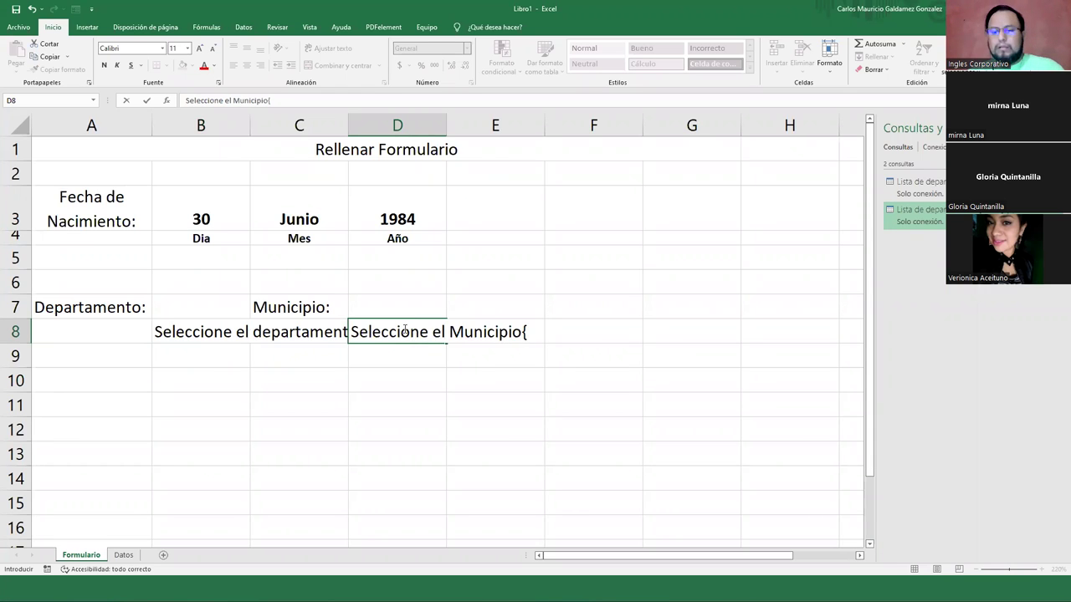
pyautogui.press('Return')
# Capitalize the B8 hint to 'Seleccione el Departamento' in the formula bar
pyautogui.click(201, 333)
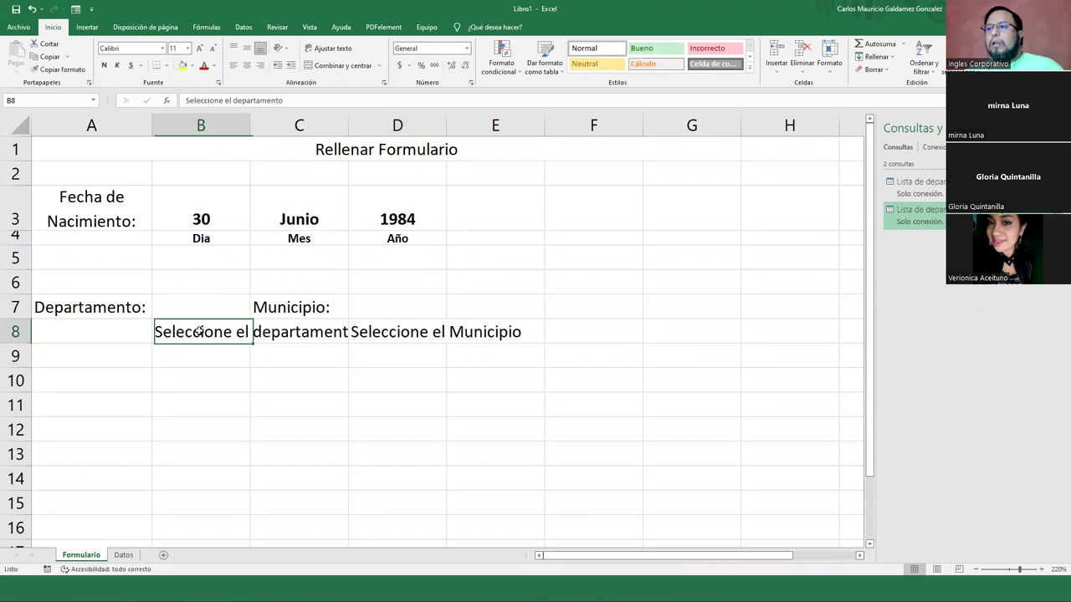
pyautogui.click(235, 100)
pyautogui.press('Delete')
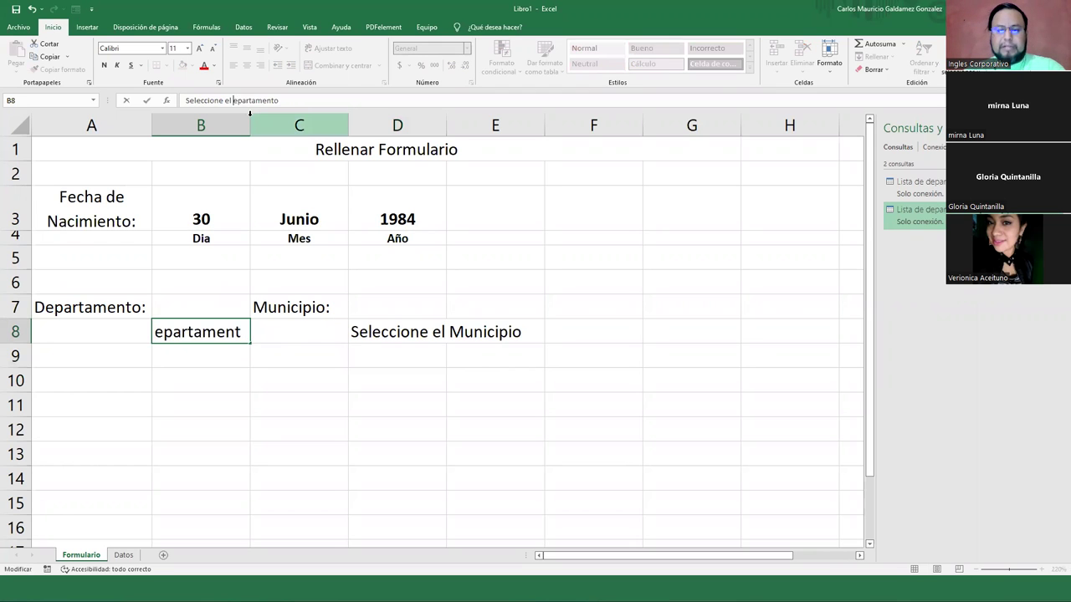
pyautogui.write('D')
pyautogui.press('Return')
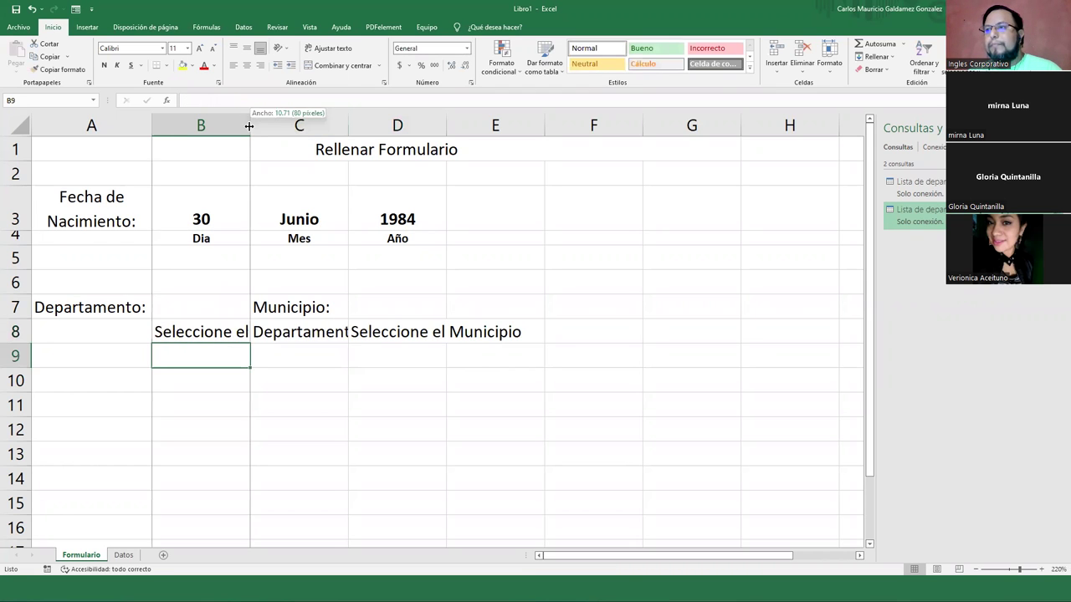
# Wrap the B8 and D8 hints and shrink their font to size 8
pyautogui.click(200, 331)
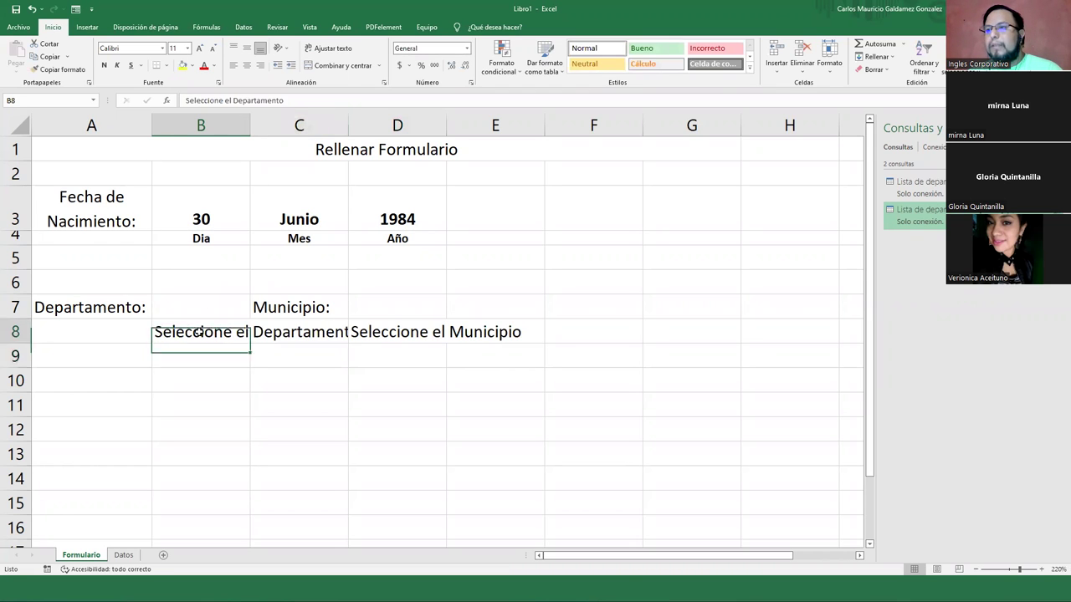
pyautogui.click(321, 50)
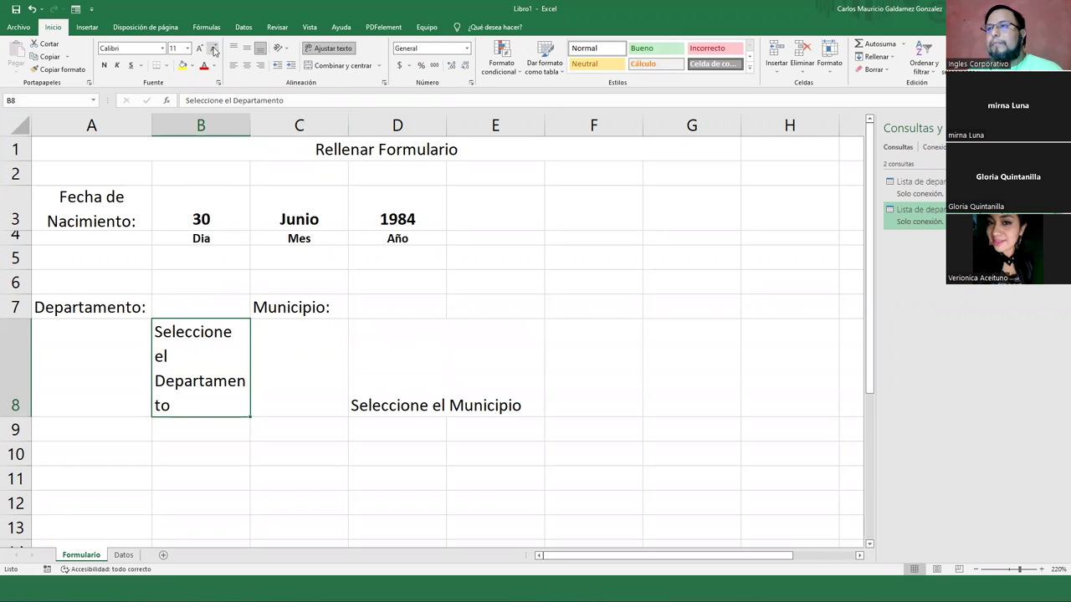
pyautogui.click(214, 48)
pyautogui.click(213, 48)
pyautogui.click(213, 48)
pyautogui.click(369, 345)
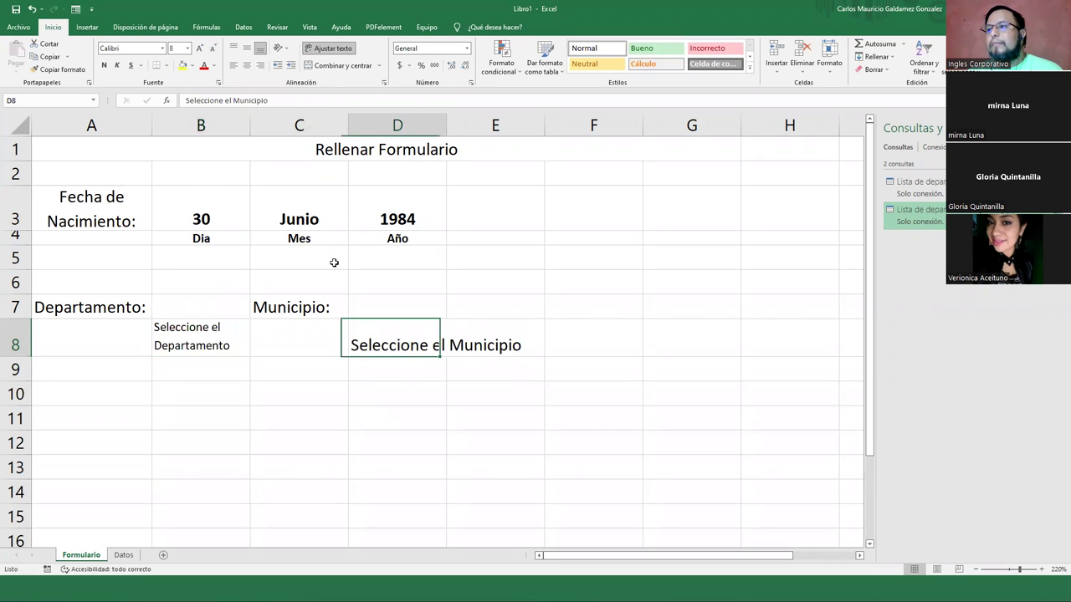
pyautogui.click(214, 48)
pyautogui.click(214, 48)
pyautogui.click(213, 48)
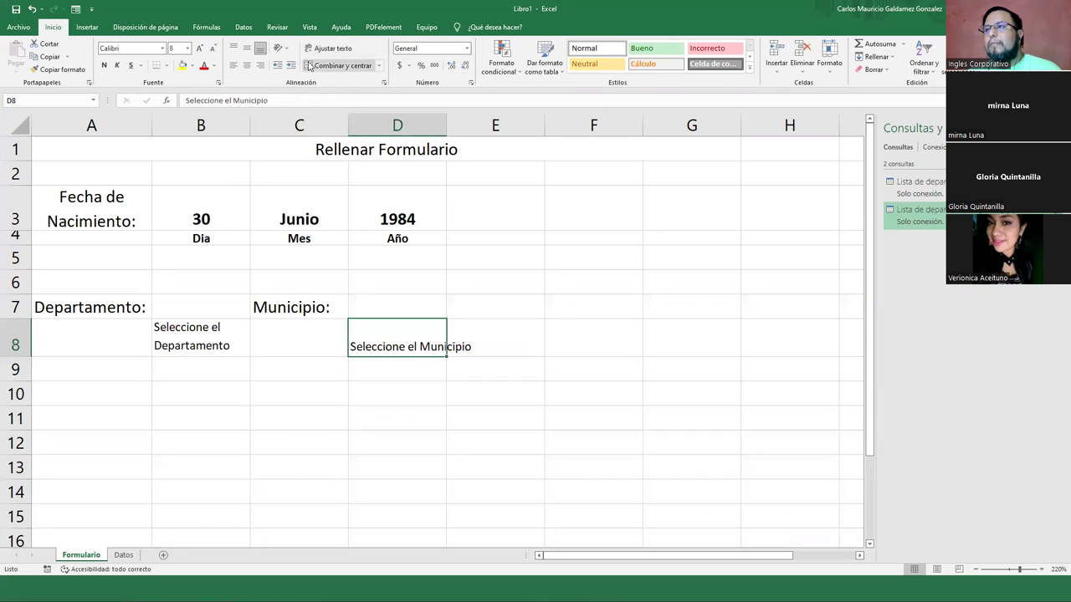
pyautogui.click(328, 47)
pyautogui.click(212, 339)
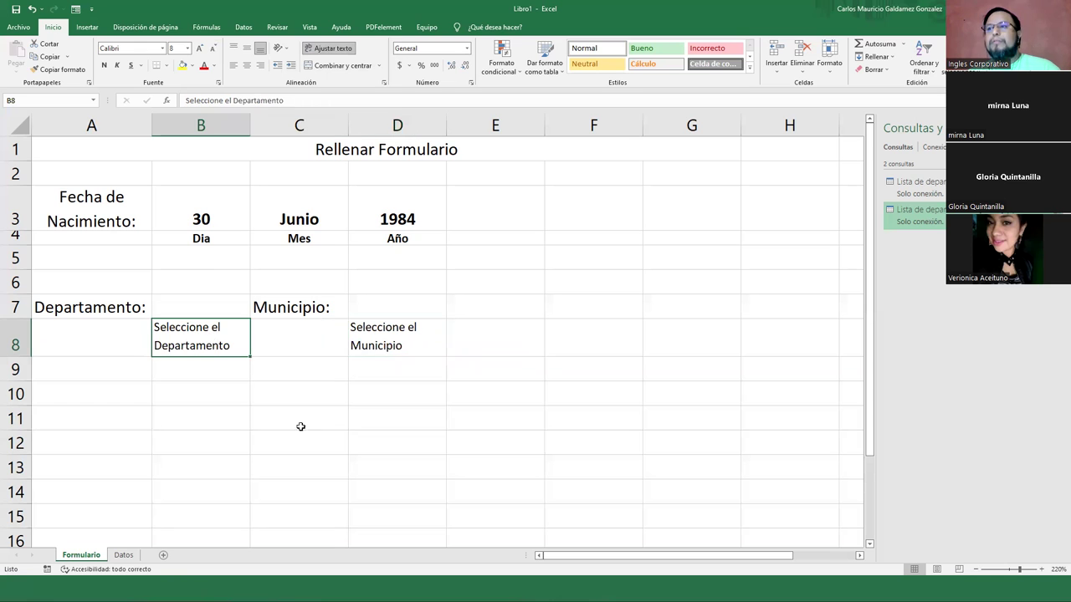
pyautogui.click(223, 309)
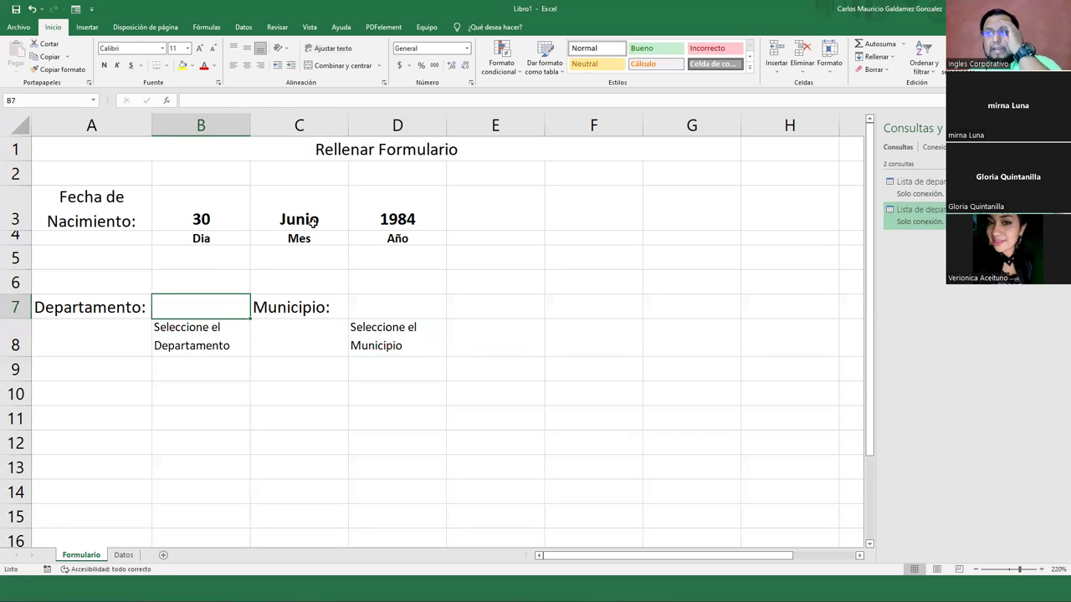
# Give B7 list validation sourced from the department names in Datos!$E$2:$E$15
pyautogui.click(243, 27)
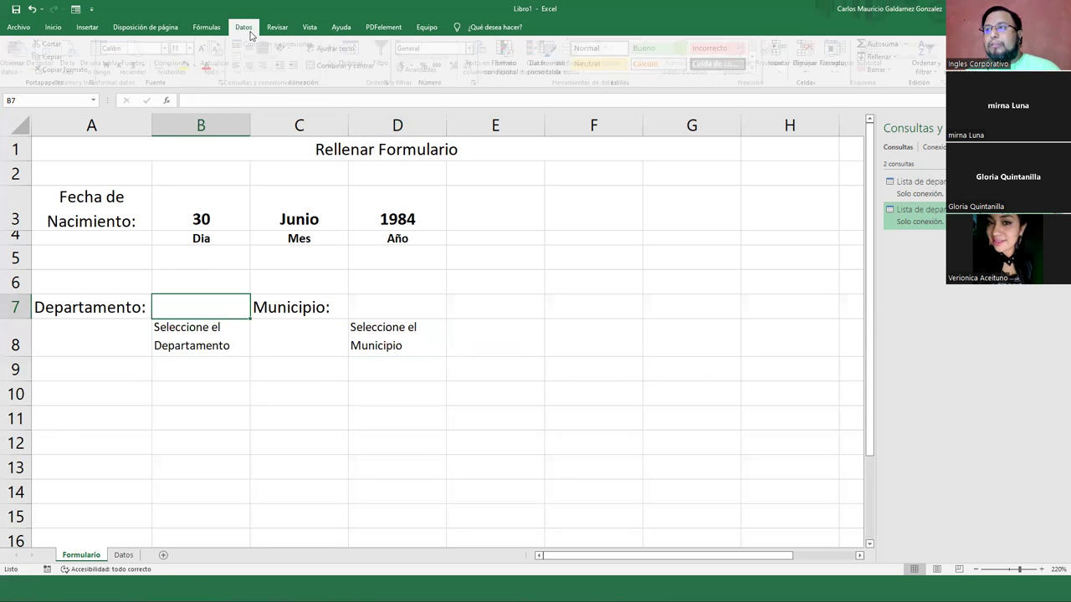
pyautogui.click(574, 52)
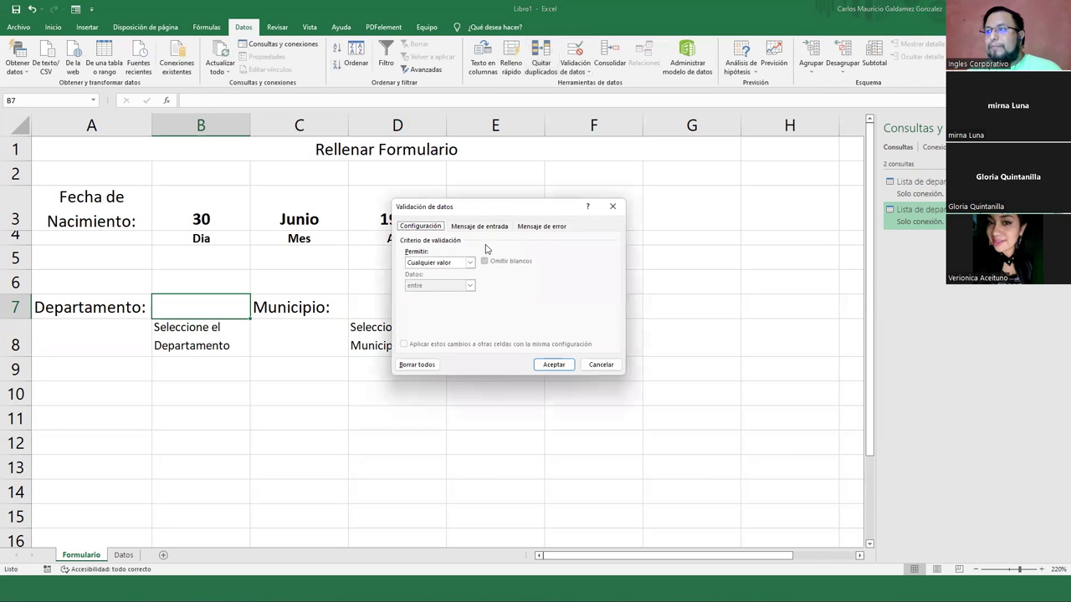
pyautogui.click(469, 263)
pyautogui.click(451, 295)
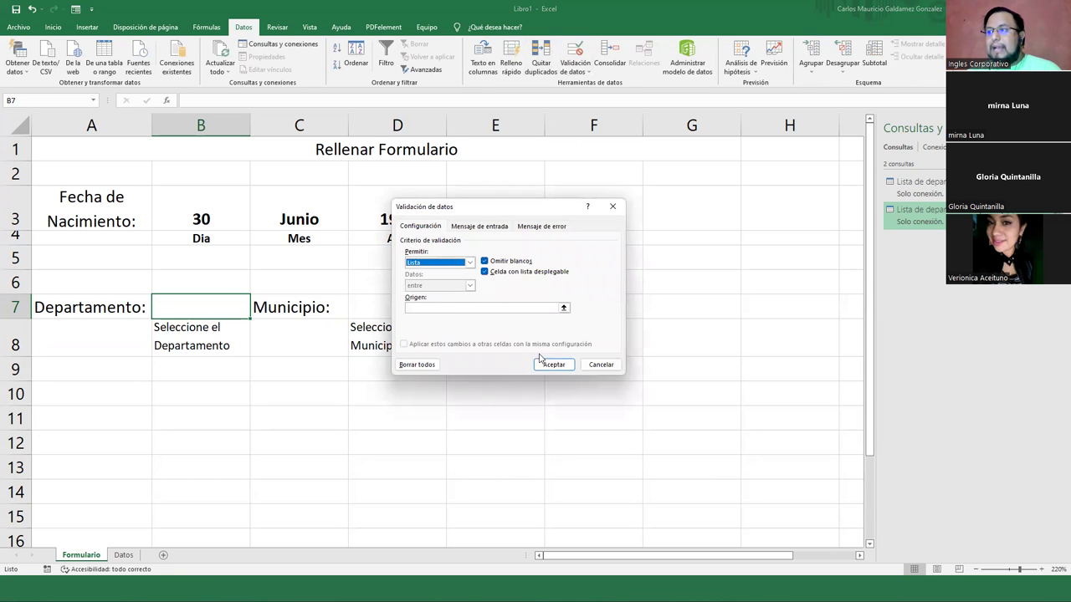
pyautogui.click(564, 308)
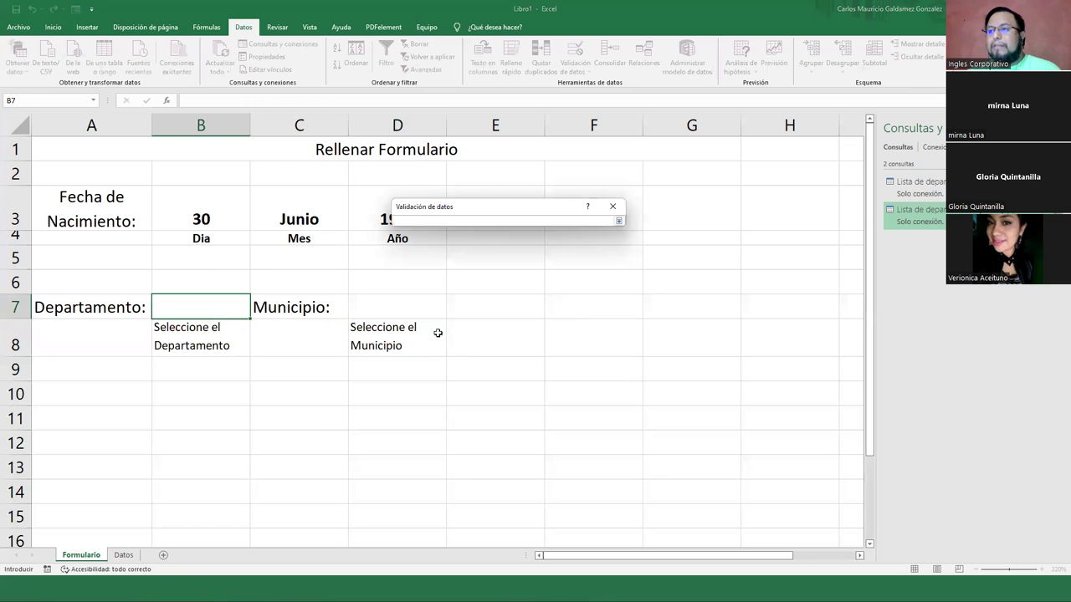
pyautogui.click(123, 554)
pyautogui.moveTo(240, 142); pyautogui.dragTo(229, 286)
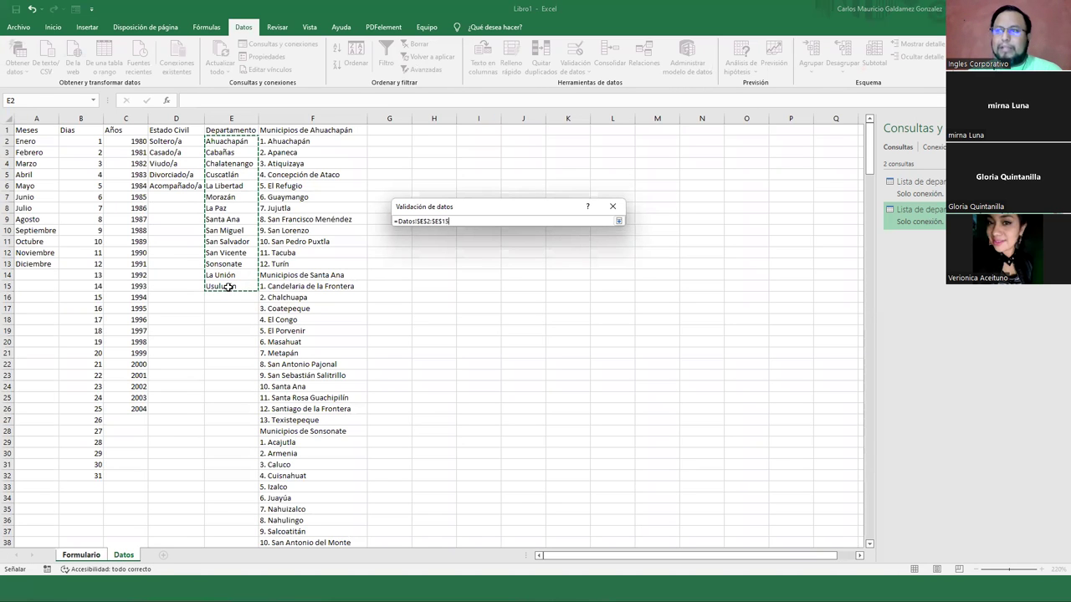
pyautogui.click(618, 220)
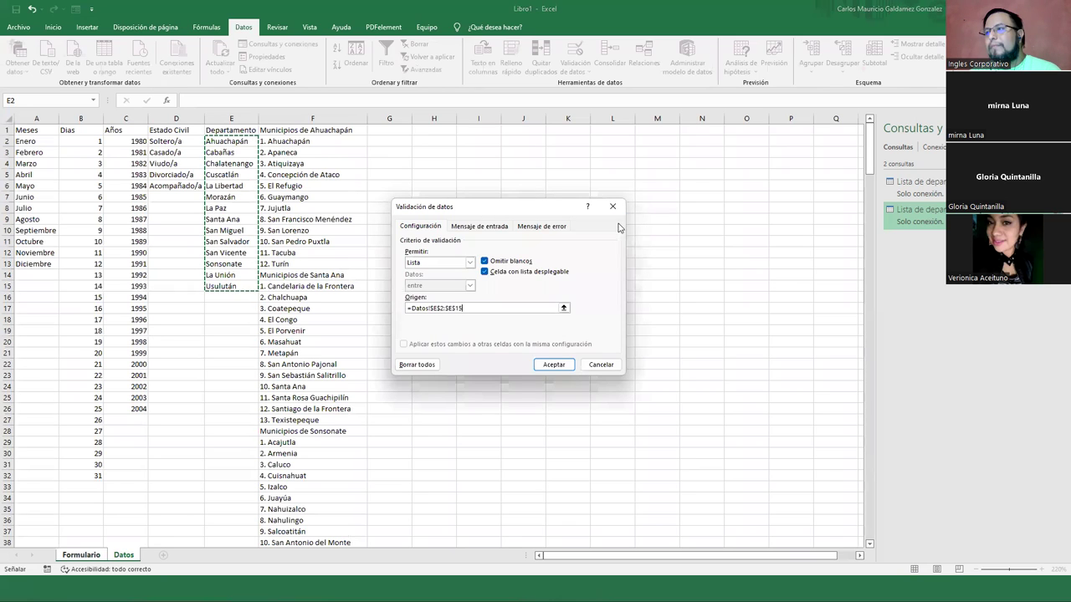
pyautogui.click(560, 368)
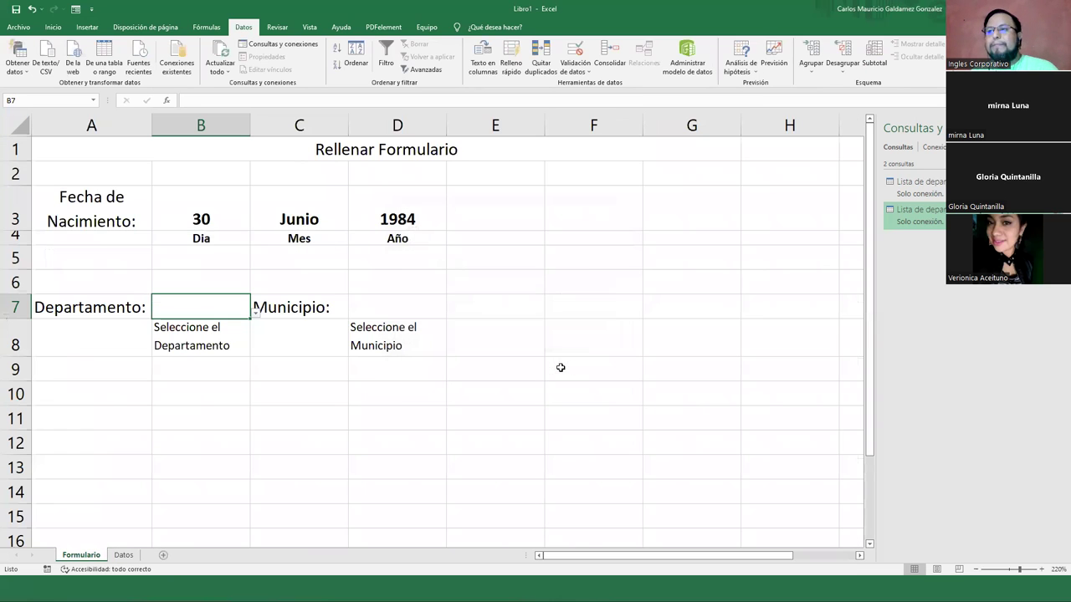
# Scroll through B7's department dropdown to check it, then close it and move to D7
pyautogui.click(255, 311)
pyautogui.scroll(-2, 248, 420)
pyautogui.scroll(2, 253, 393)
pyautogui.scroll(-3, 253, 401)
pyautogui.scroll(3, 255, 353)
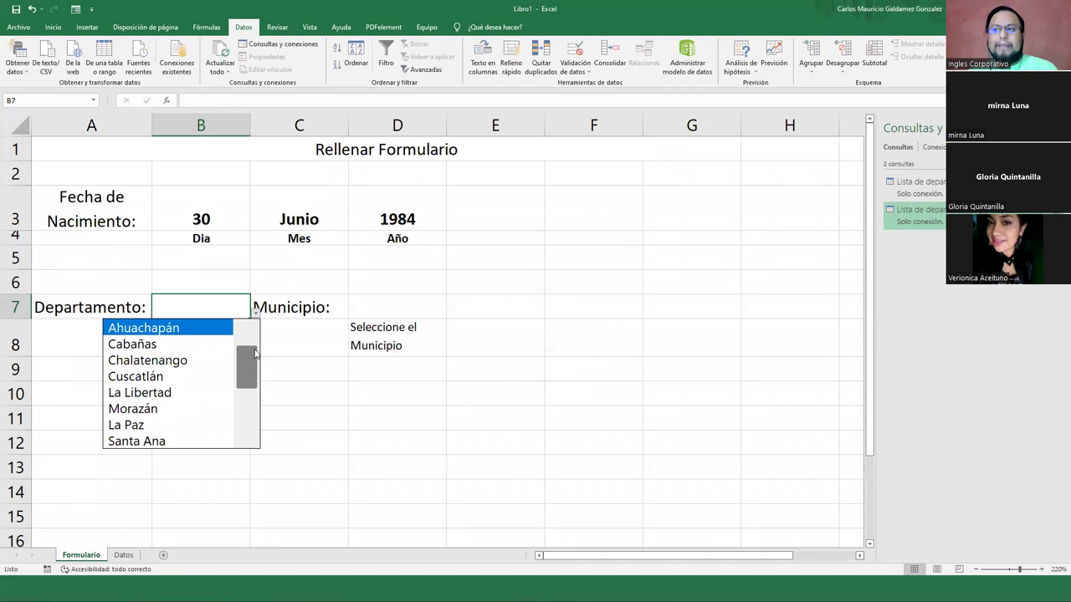
pyautogui.click(368, 309)
pyautogui.click(370, 311)
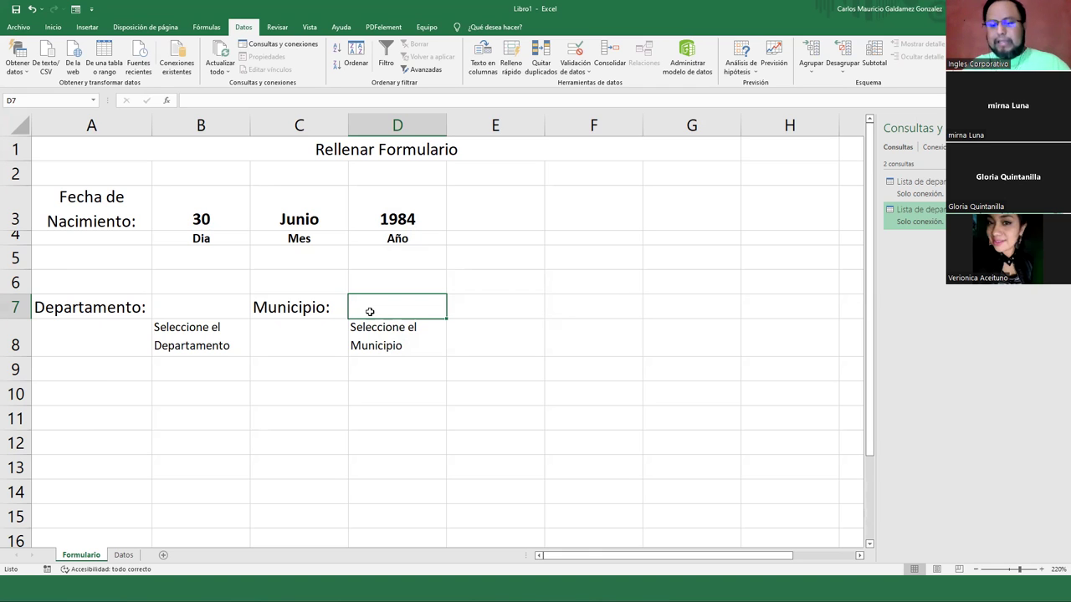
# Give D7 list validation sourced from the municipalities in Datos!$F$1:$F$276
pyautogui.click(576, 50)
pyautogui.click(470, 263)
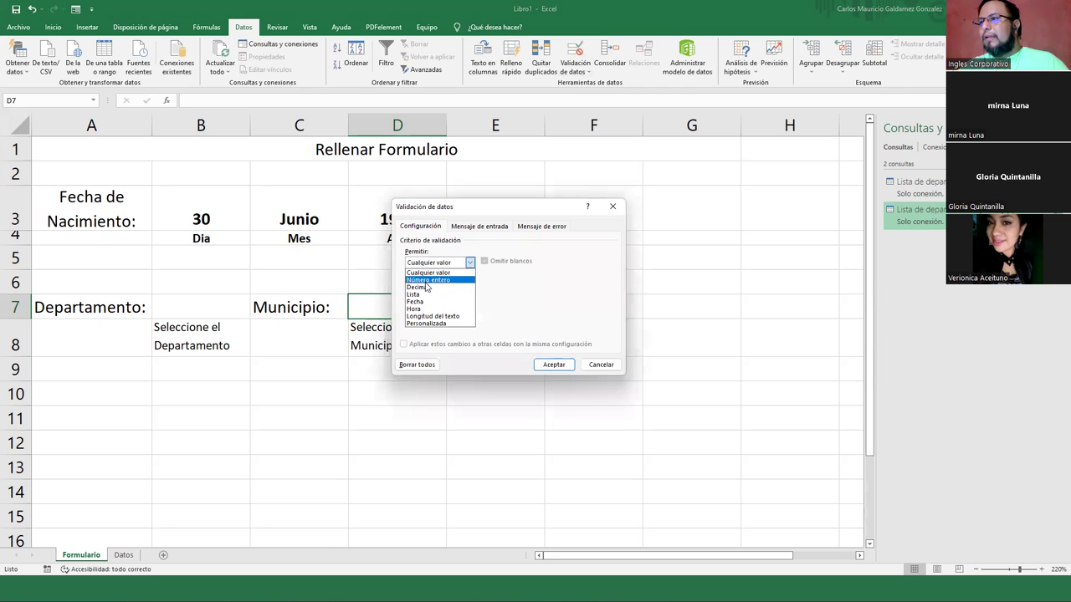
pyautogui.click(413, 294)
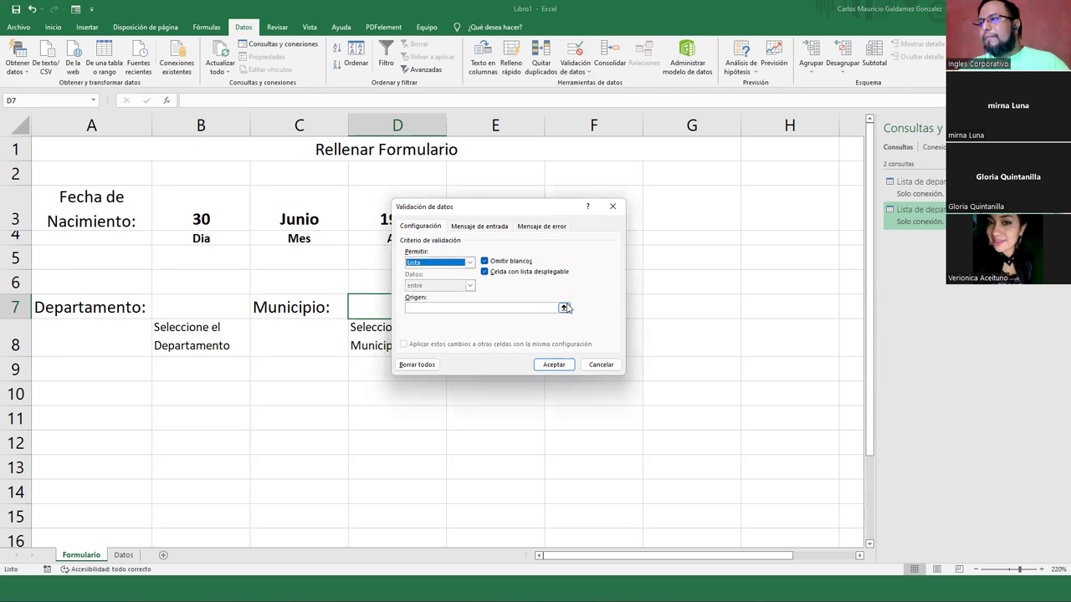
pyautogui.click(617, 308)
pyautogui.click(124, 556)
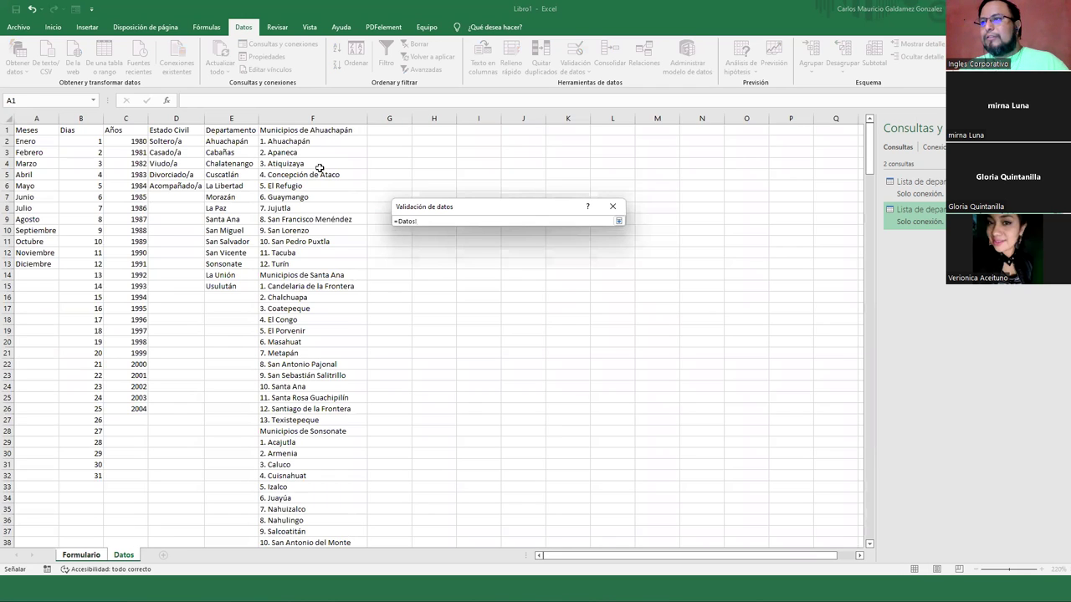
pyautogui.click(283, 140)
pyautogui.click(275, 132)
pyautogui.hotkey('ctrl', 'shift', 'Down')
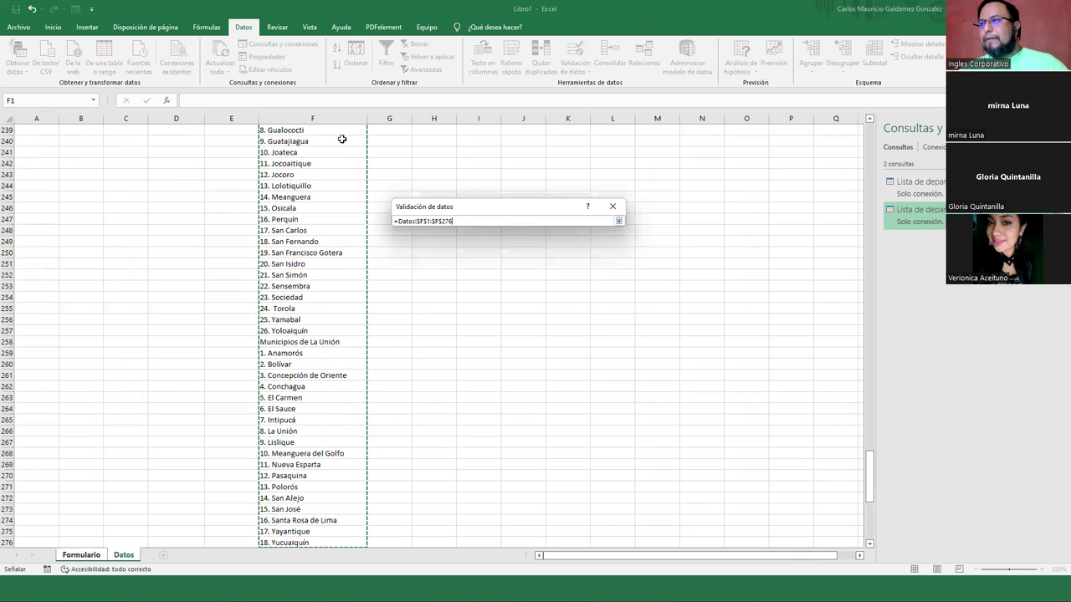
pyautogui.click(618, 221)
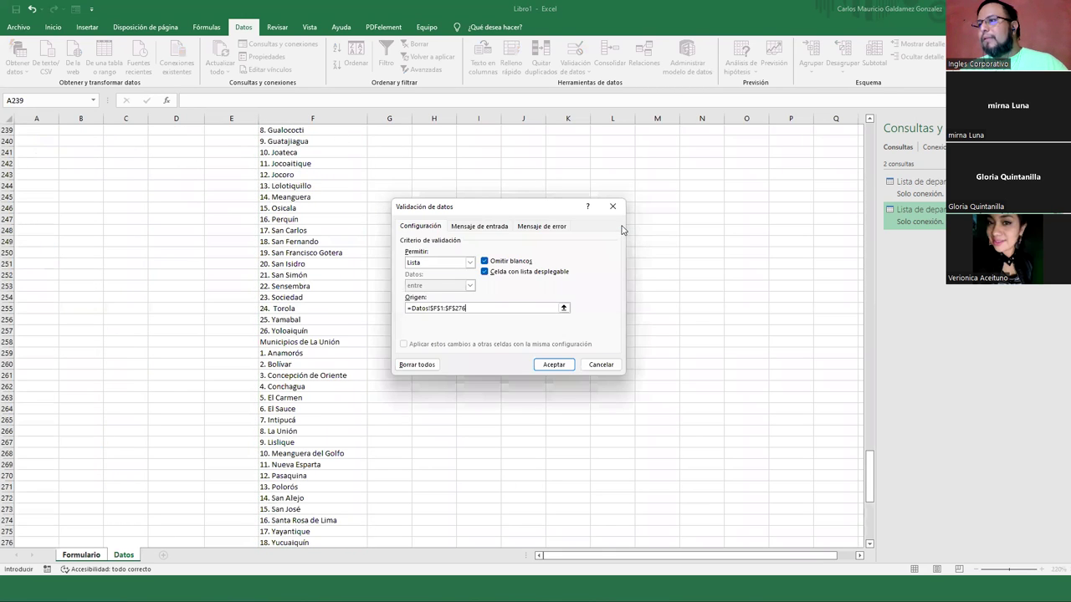
pyautogui.click(559, 364)
# Pick 19. Potonico from D7's municipality dropdown and reopen the list
pyautogui.click(450, 315)
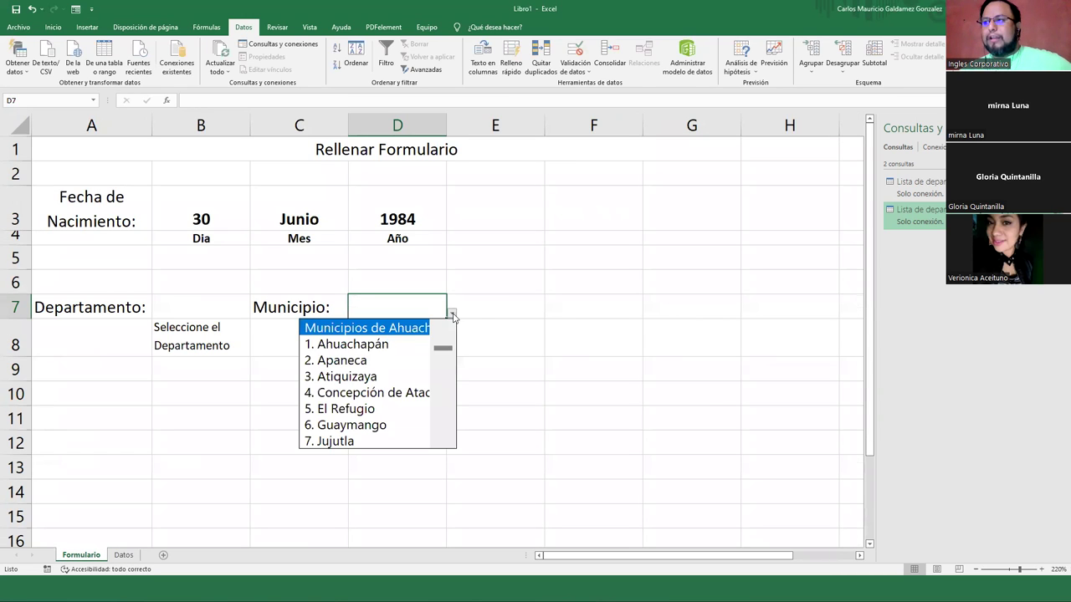
pyautogui.moveTo(444, 352); pyautogui.dragTo(442, 363)
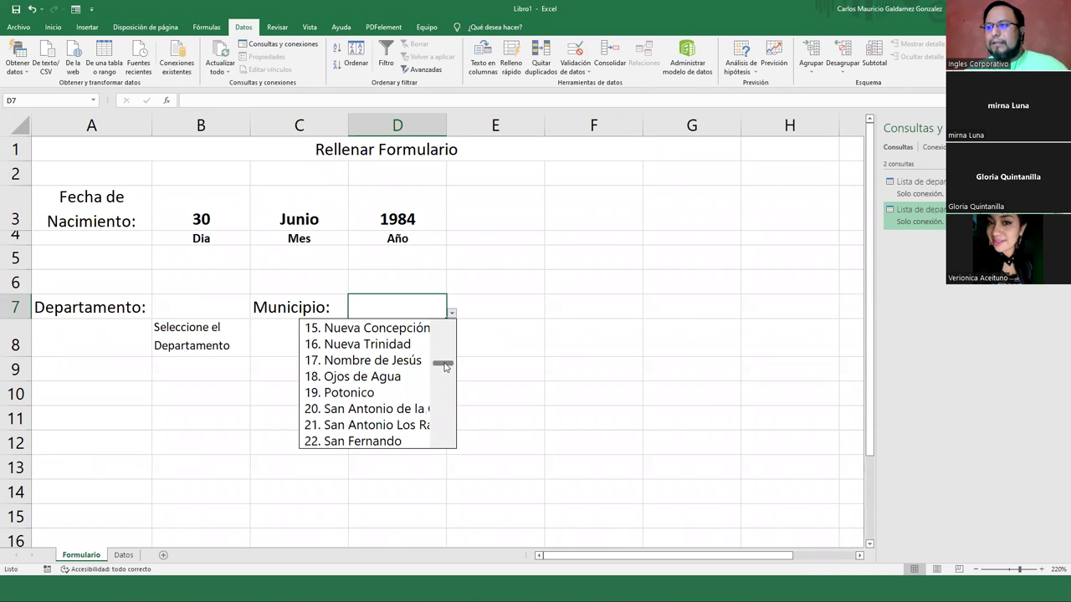
pyautogui.click(365, 392)
pyautogui.scroll(-4, 438, 295)
pyautogui.scroll(4, 438, 295)
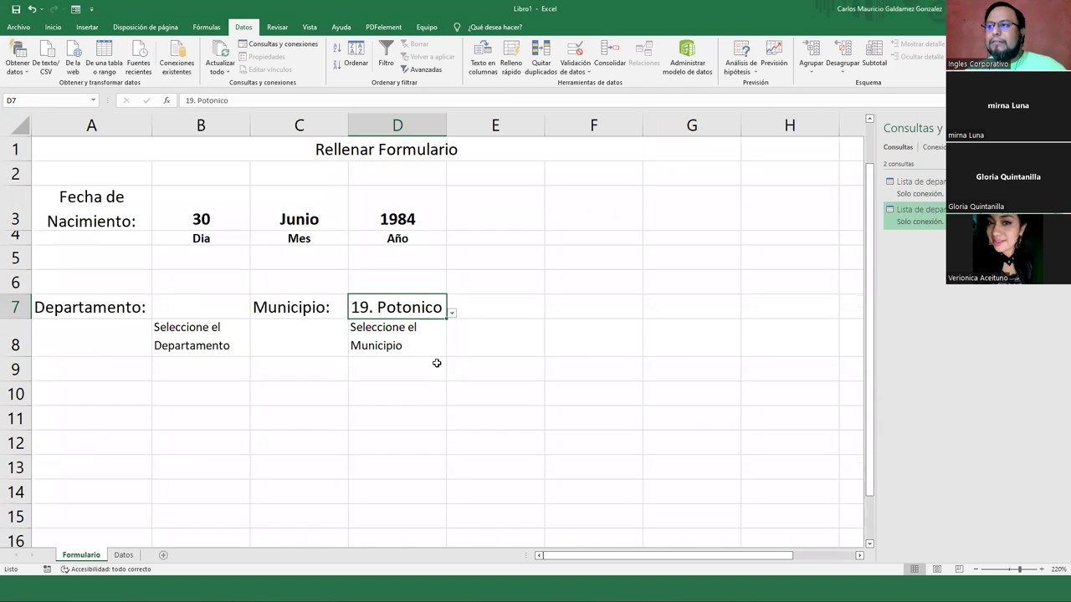
pyautogui.click(450, 312)
# Choose 13. Verapaz as the municipality in D7 from its dropdown list
pyautogui.moveTo(441, 366); pyautogui.dragTo(438, 352)
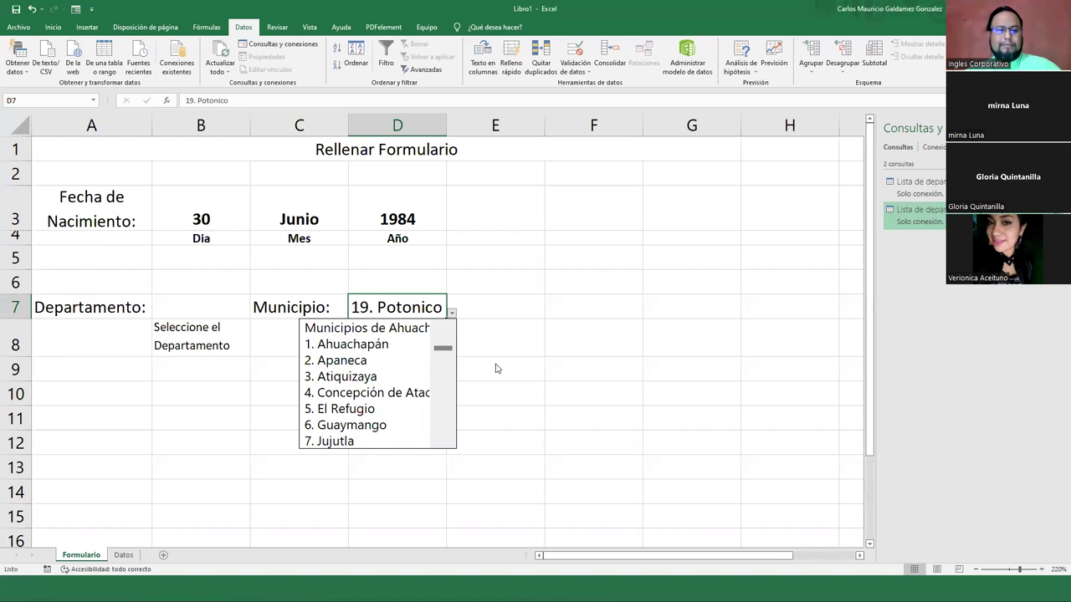
pyautogui.press('Escape')
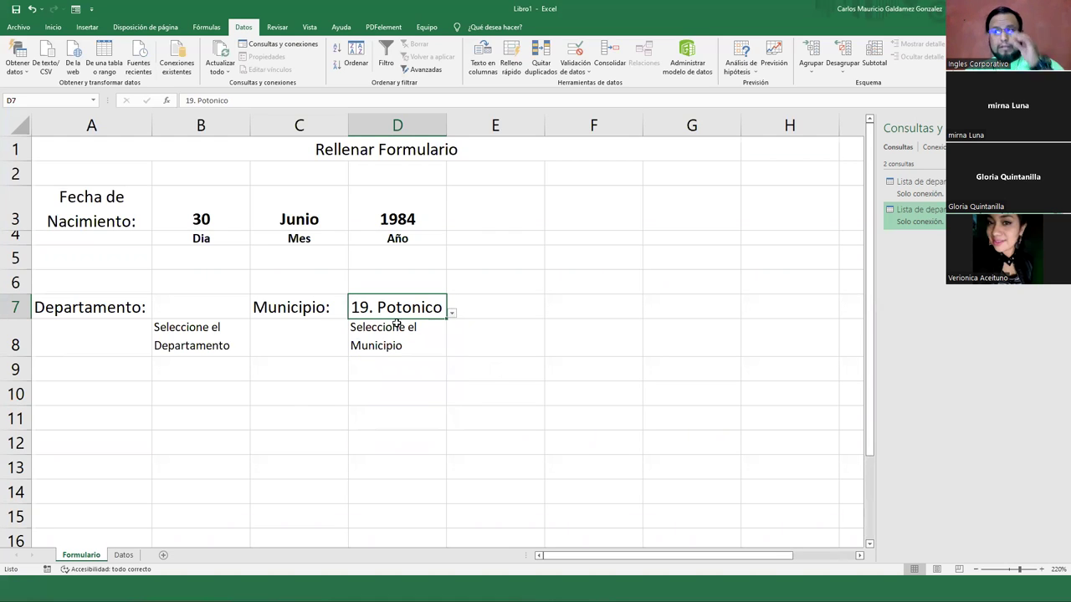
pyautogui.click(453, 314)
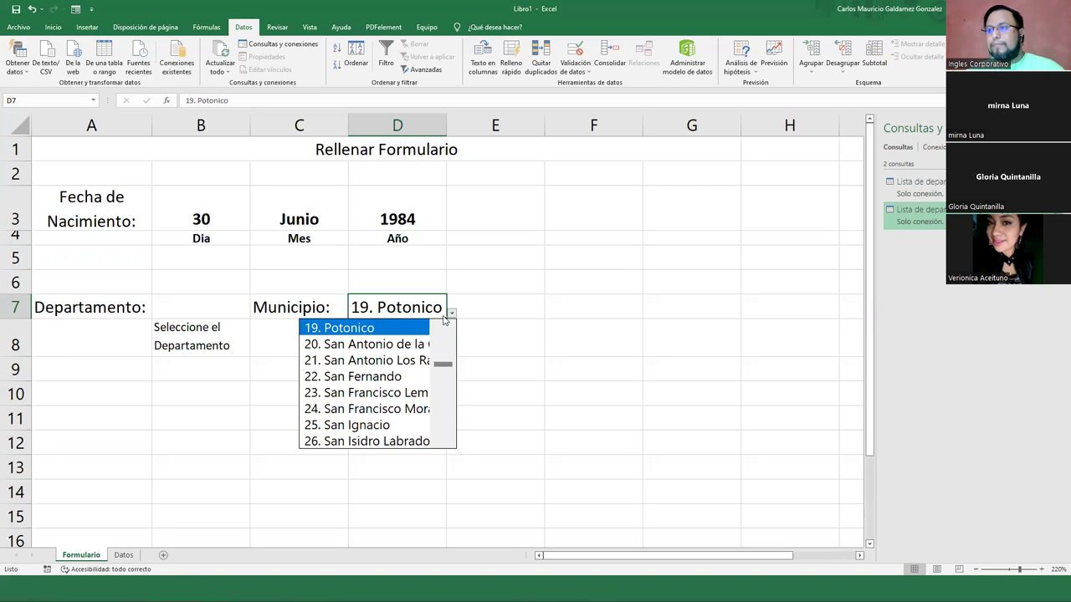
pyautogui.press('Escape')
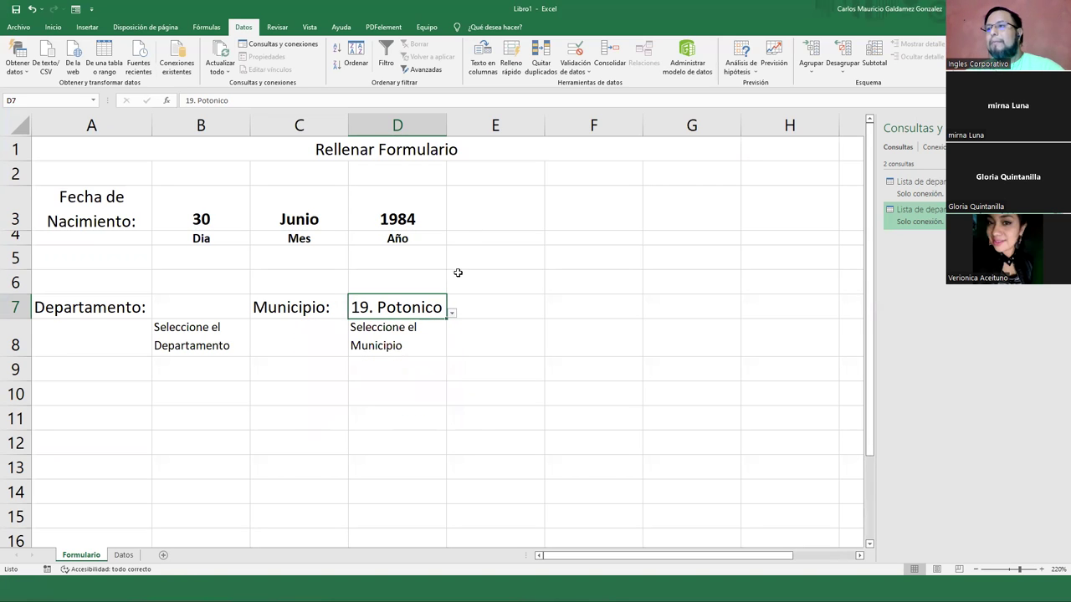
pyautogui.click(451, 314)
pyautogui.moveTo(449, 368); pyautogui.dragTo(447, 388)
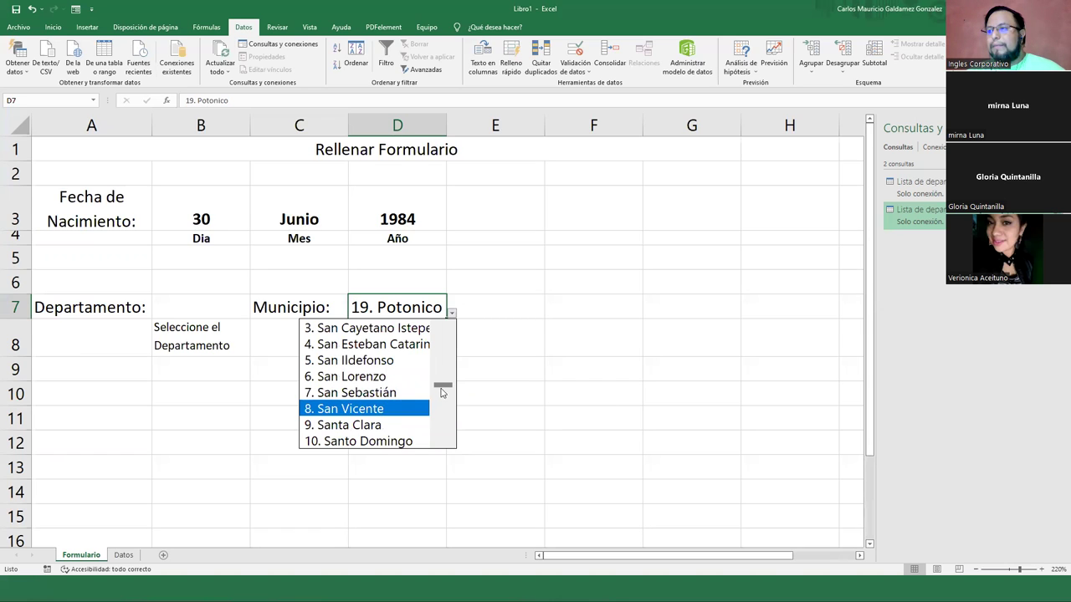
pyautogui.moveTo(444, 393); pyautogui.dragTo(445, 397)
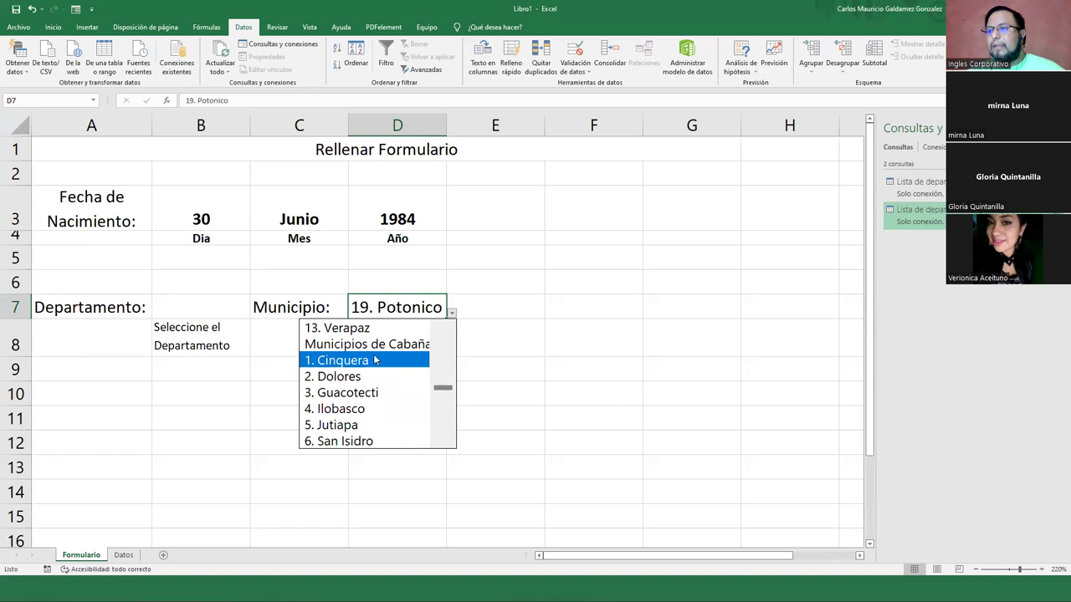
pyautogui.click(352, 327)
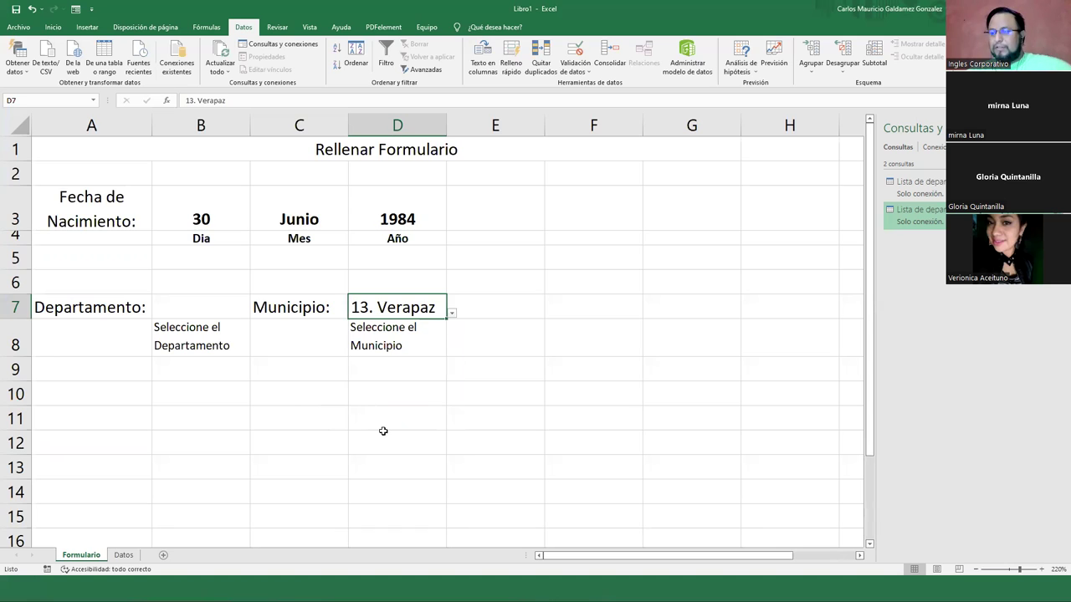
pyautogui.press('Return')
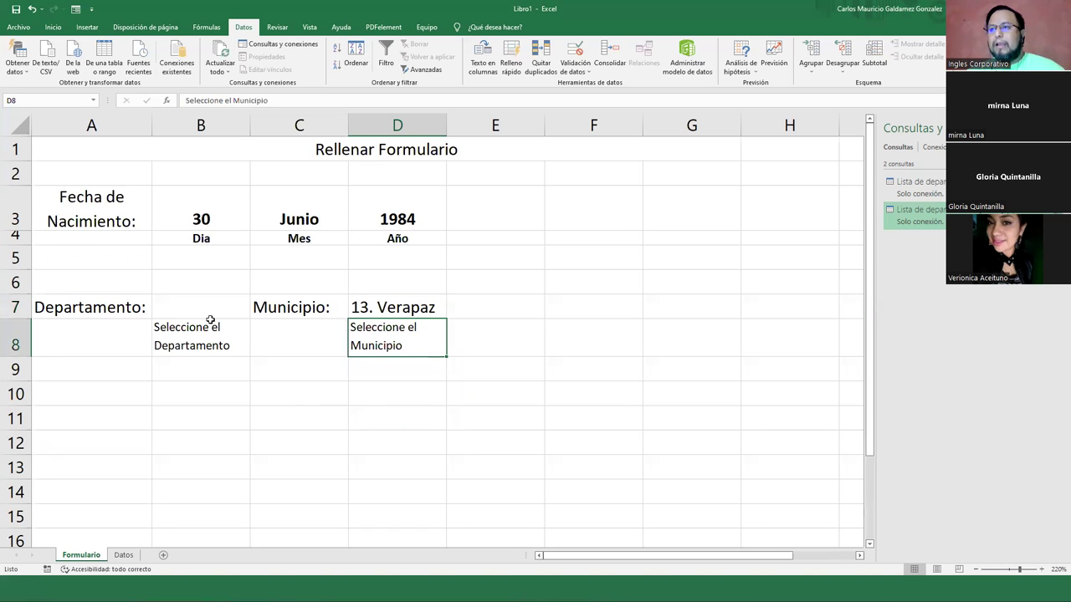
# Choose San Vicente as the department in B7 from its dropdown list
pyautogui.click(210, 311)
pyautogui.click(256, 313)
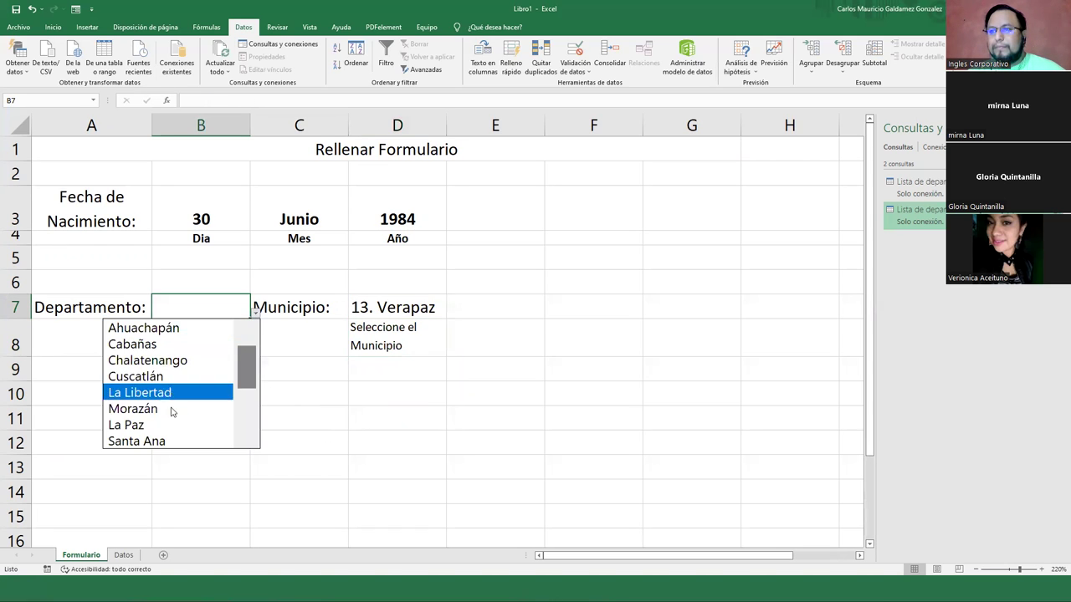
pyautogui.scroll(-2, 248, 403)
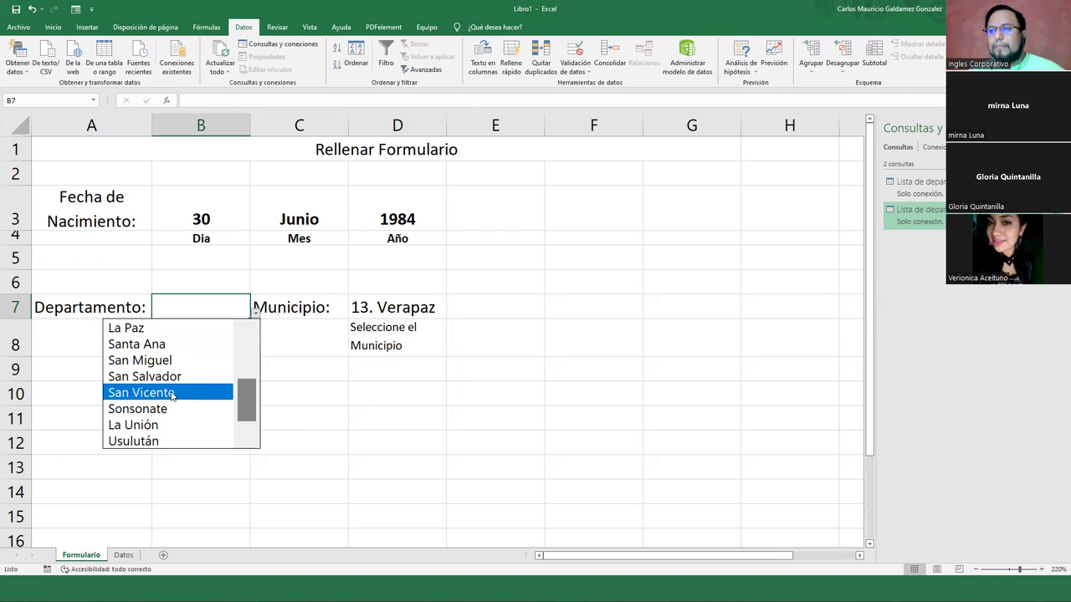
pyautogui.click(210, 394)
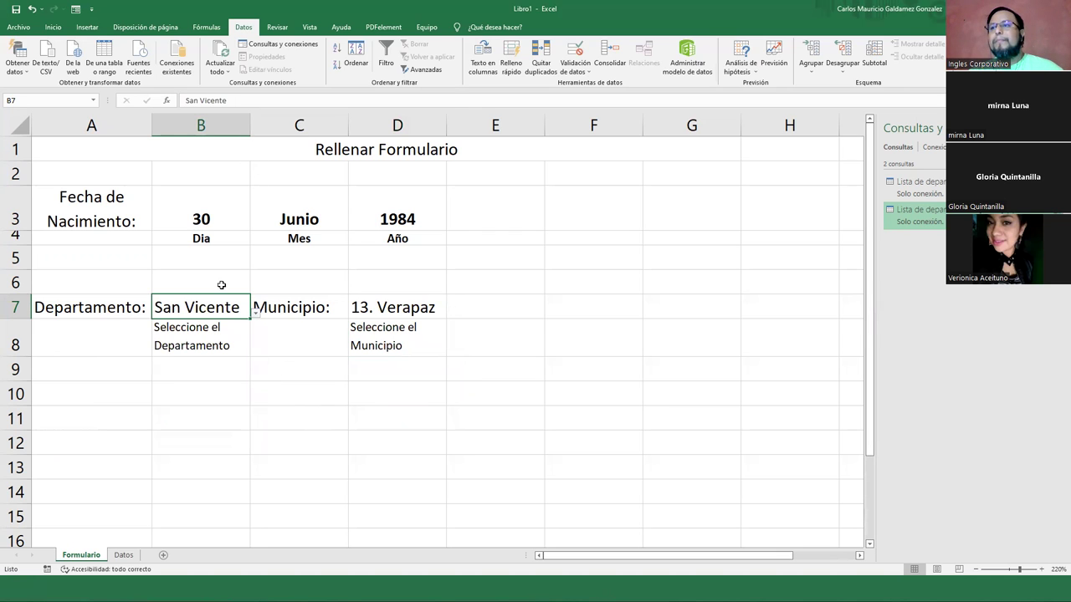
# Copy the bold format of the day value in B3 onto B7 and D7 with Copiar formato
pyautogui.click(212, 218)
pyautogui.click(53, 27)
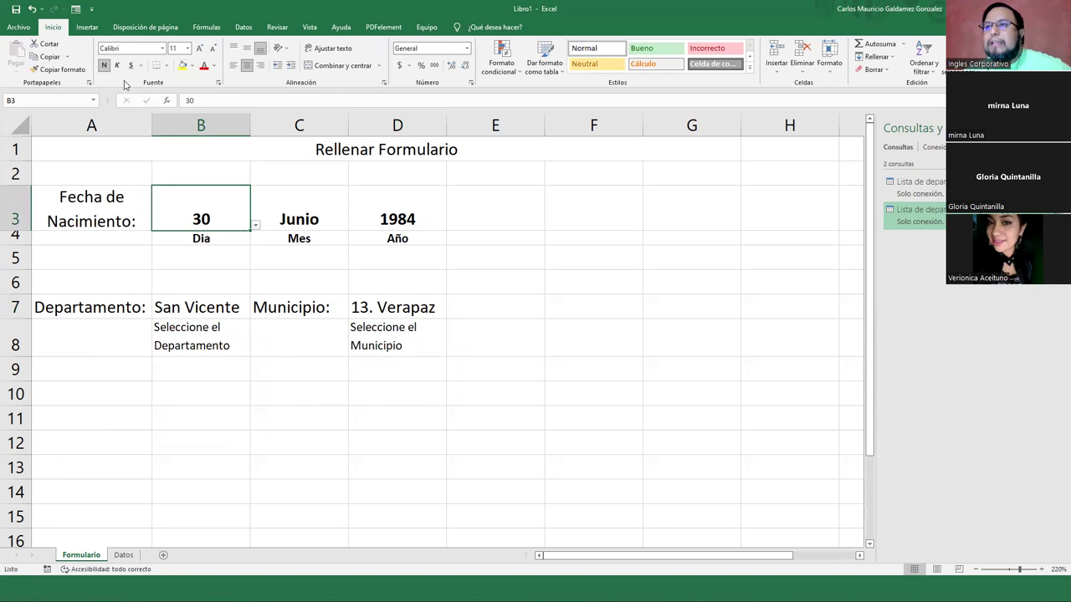
pyautogui.click(56, 69)
pyautogui.click(199, 307)
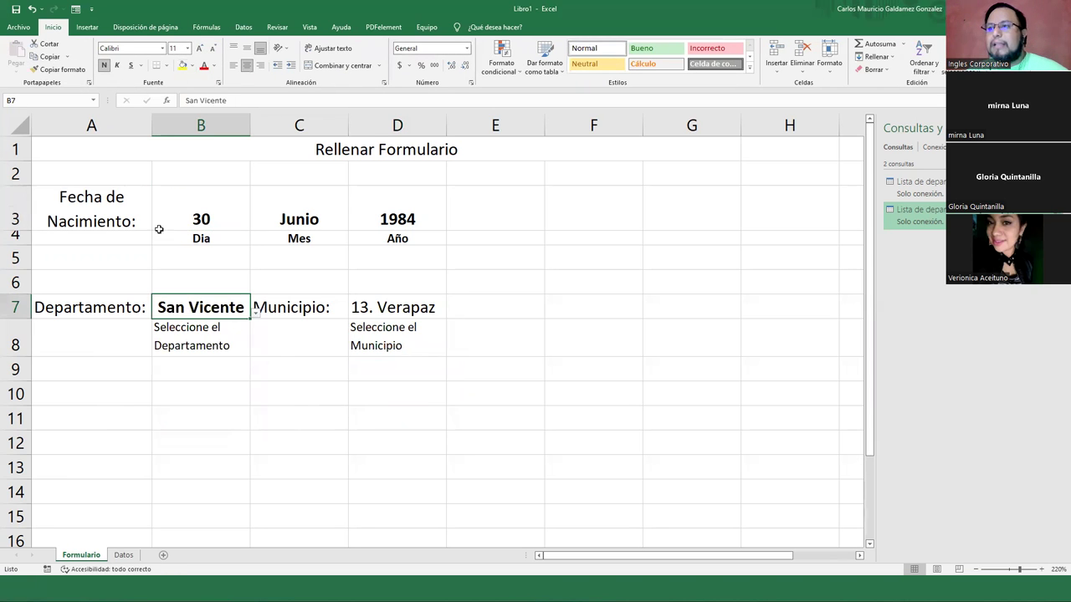
pyautogui.click(56, 70)
pyautogui.click(365, 303)
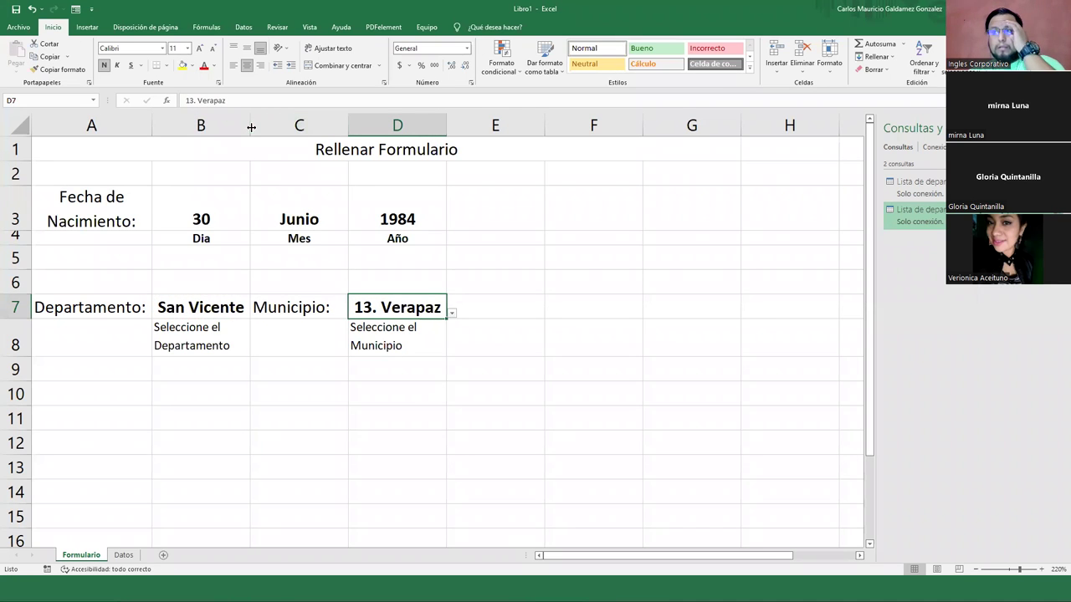
pyautogui.click(272, 390)
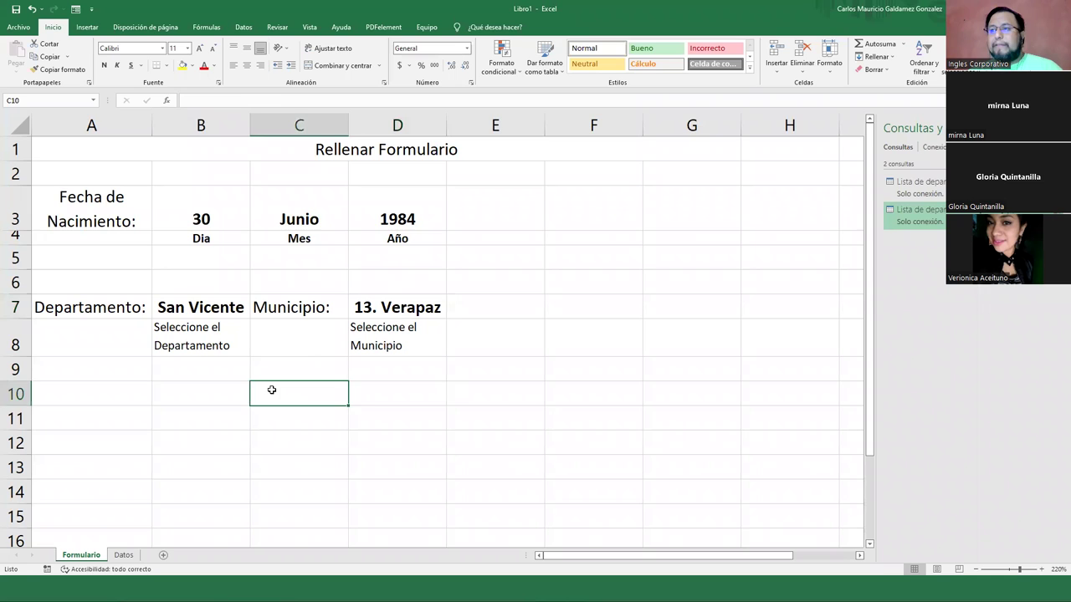
pyautogui.click(200, 343)
# Delete the two instruction notes in B8:D8
pyautogui.moveTo(353, 339); pyautogui.dragTo(209, 359)
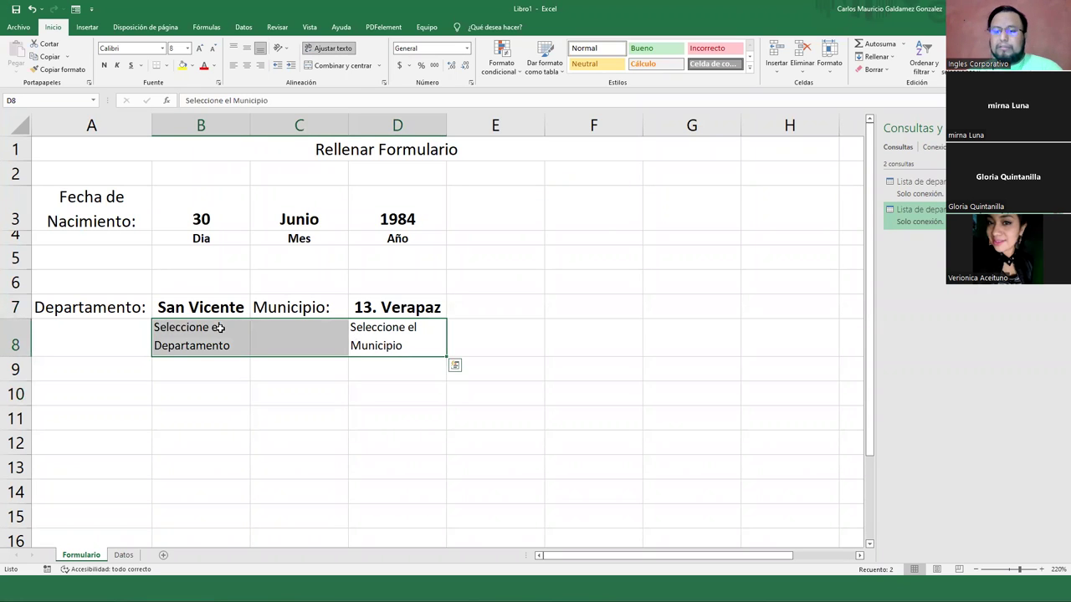
pyautogui.press('Delete')
pyautogui.click(220, 329)
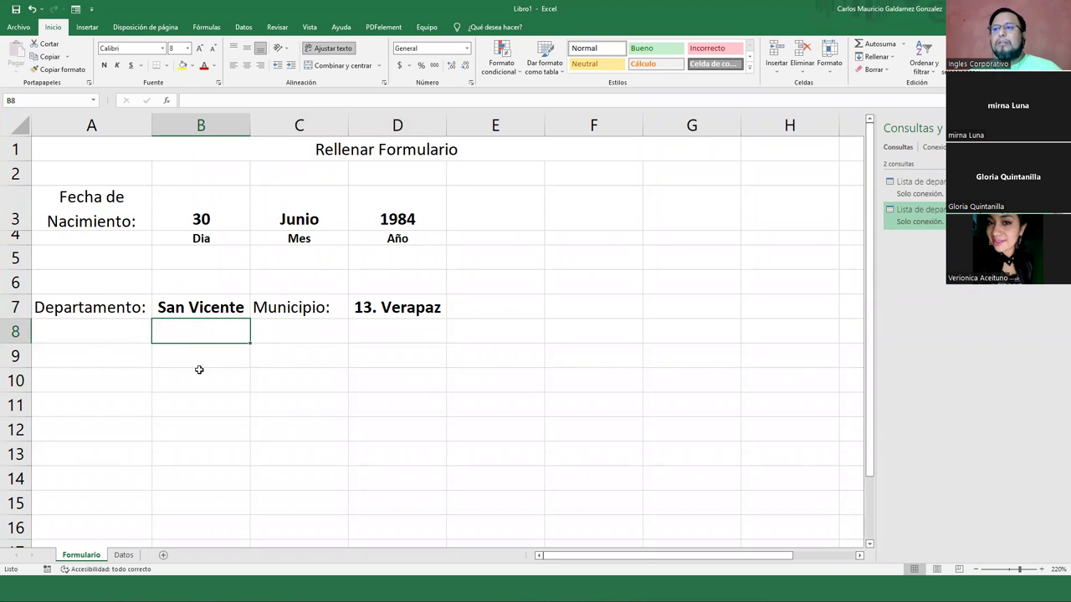
# Review the source lists on the Datos sheet, then return to the form area on Formulario
pyautogui.click(123, 554)
pyautogui.scroll(20, 323, 414)
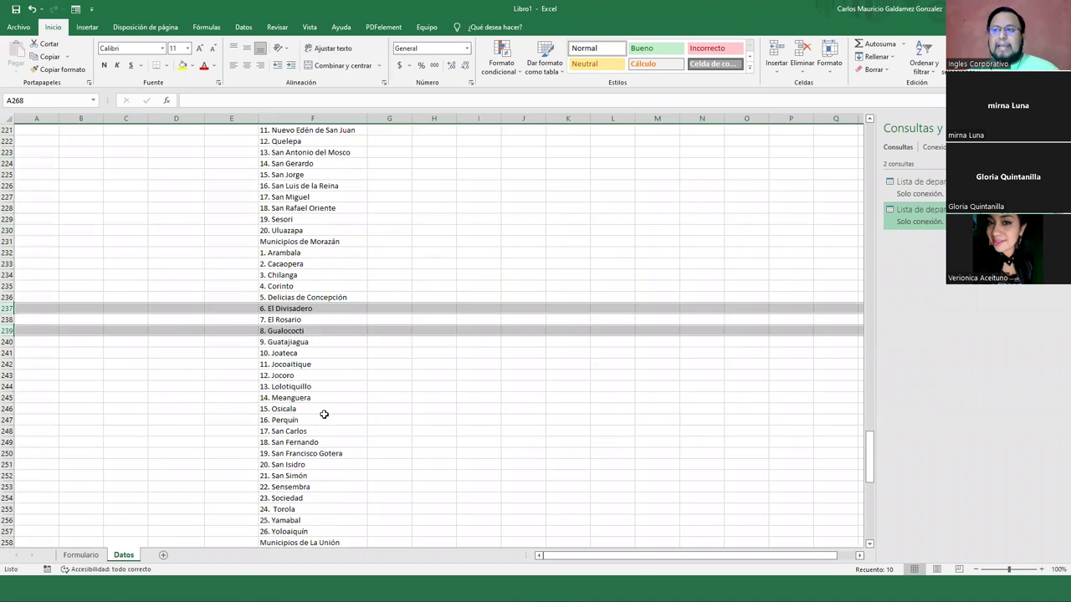
pyautogui.scroll(20, 324, 414)
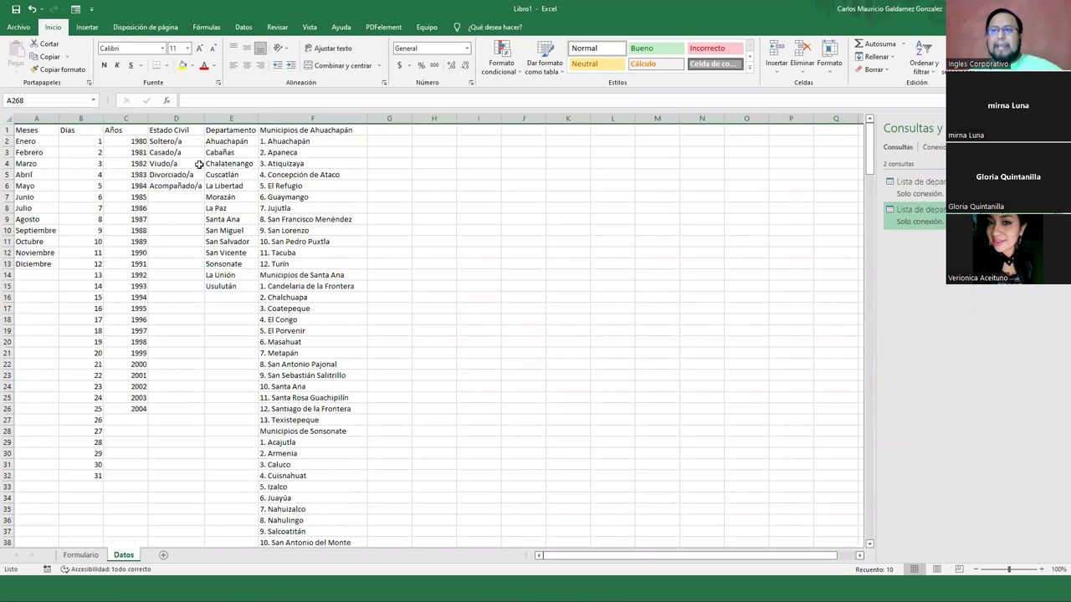
pyautogui.moveTo(43, 131); pyautogui.dragTo(288, 318)
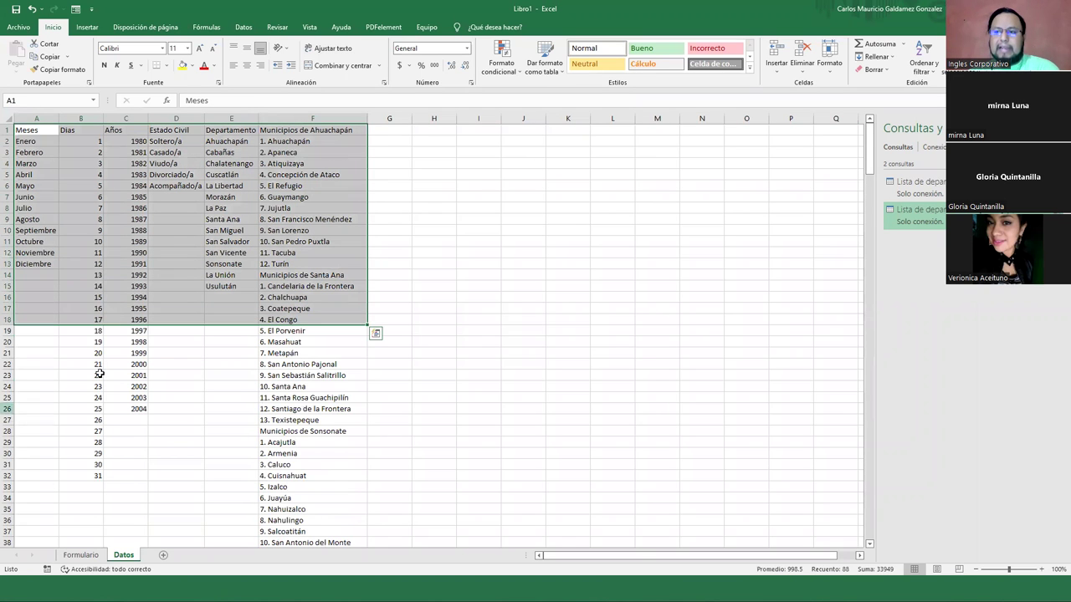
pyautogui.click(98, 556)
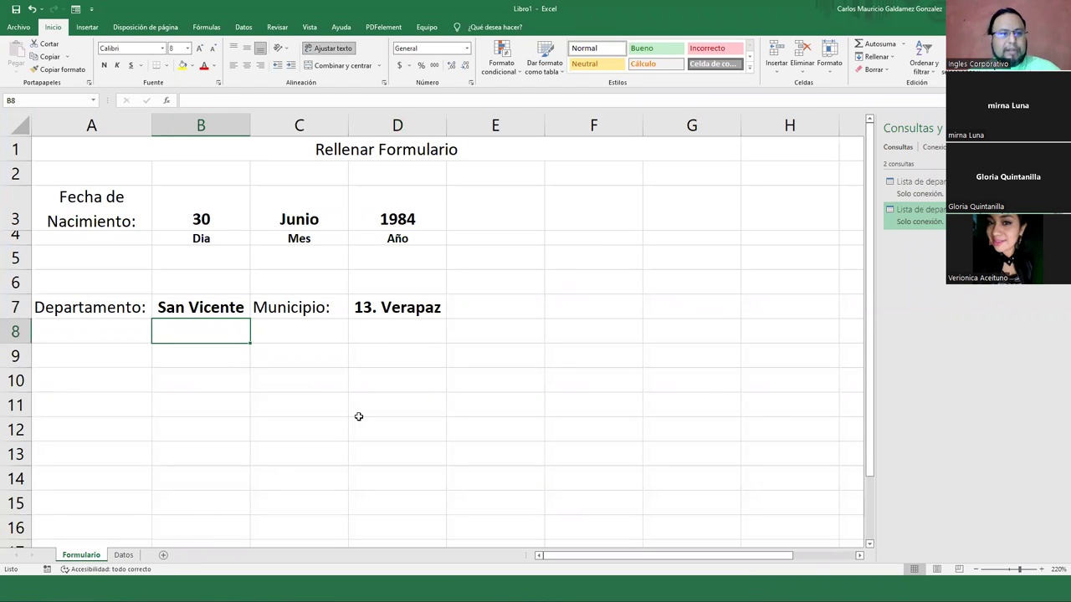
pyautogui.moveTo(605, 308); pyautogui.dragTo(596, 381)
pyautogui.click(392, 303)
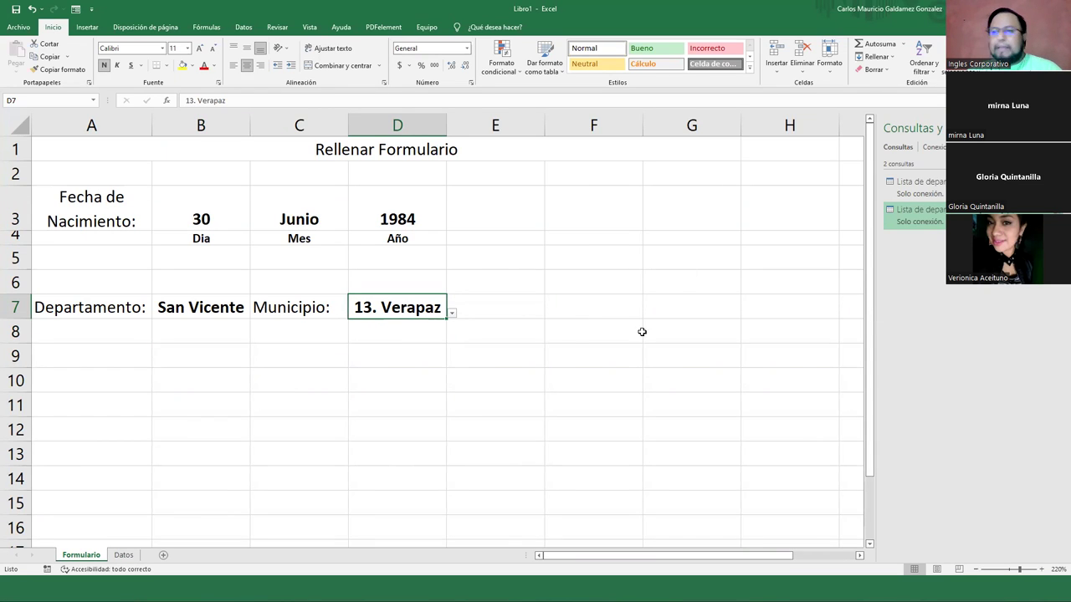
pyautogui.moveTo(84, 151); pyautogui.dragTo(335, 472)
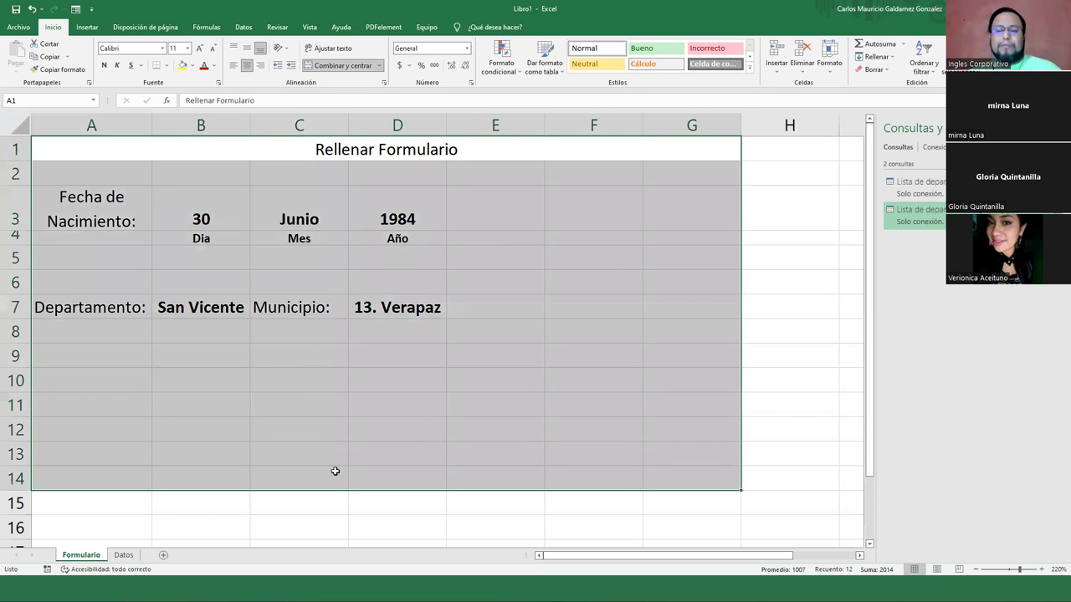
# Enter the labels Primer Nombre, Segundo Nombre and Tercer Nombre in A9:A11
pyautogui.click(139, 351)
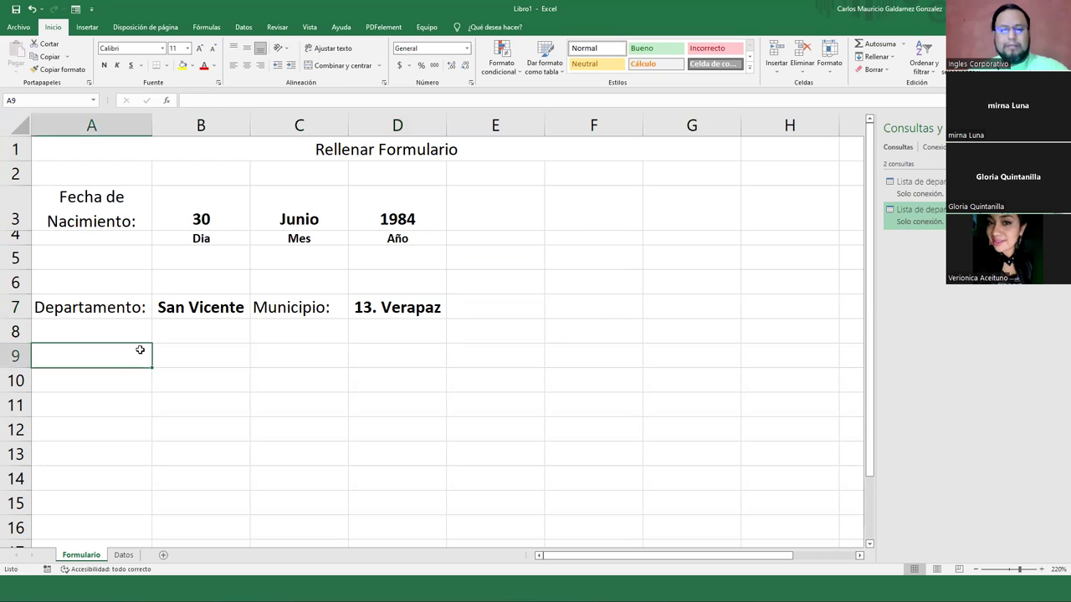
pyautogui.write('Nombre')
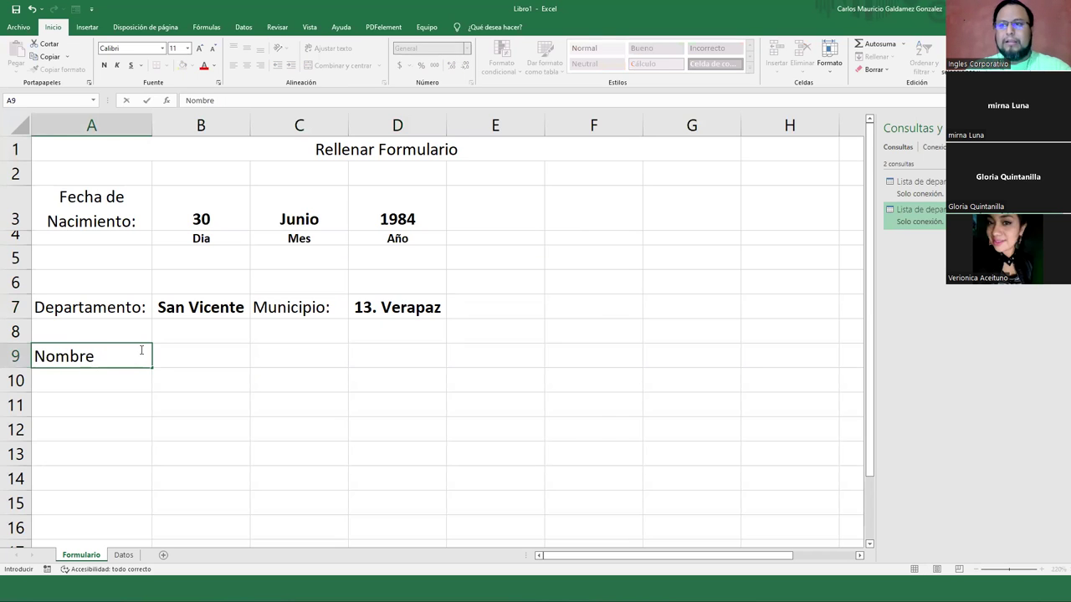
pyautogui.press('Escape')
pyautogui.write('P')
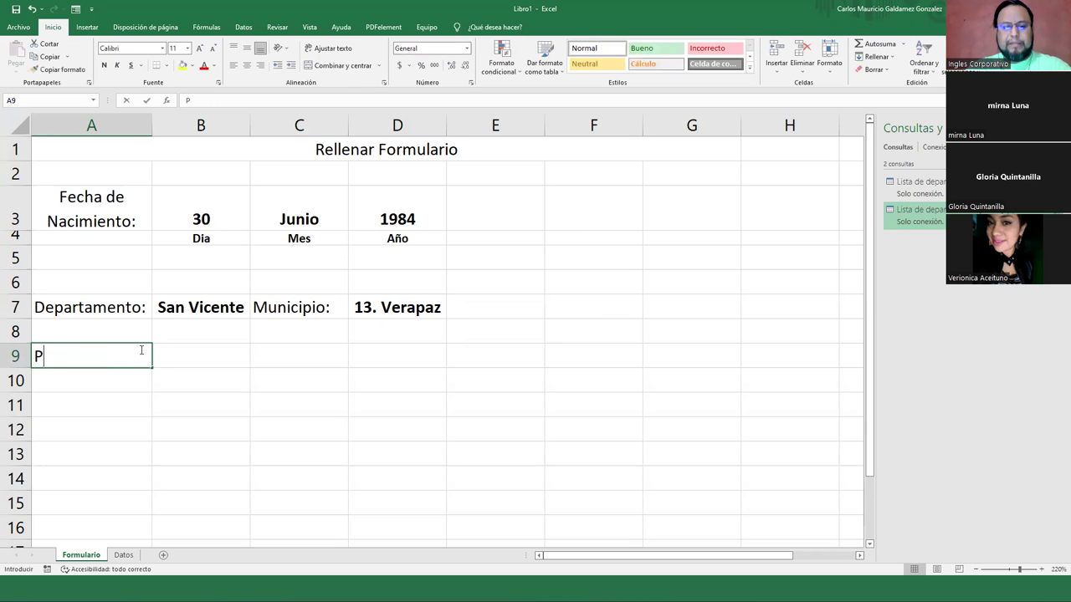
pyautogui.write('rimer Nombre')
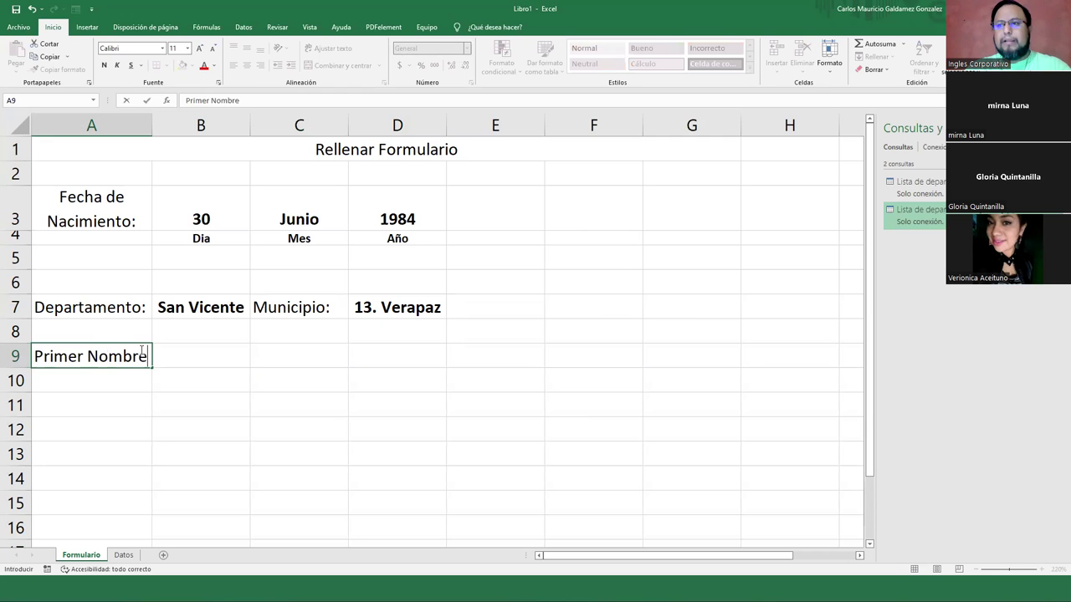
pyautogui.press('Return')
pyautogui.write('Segundo Nombr')
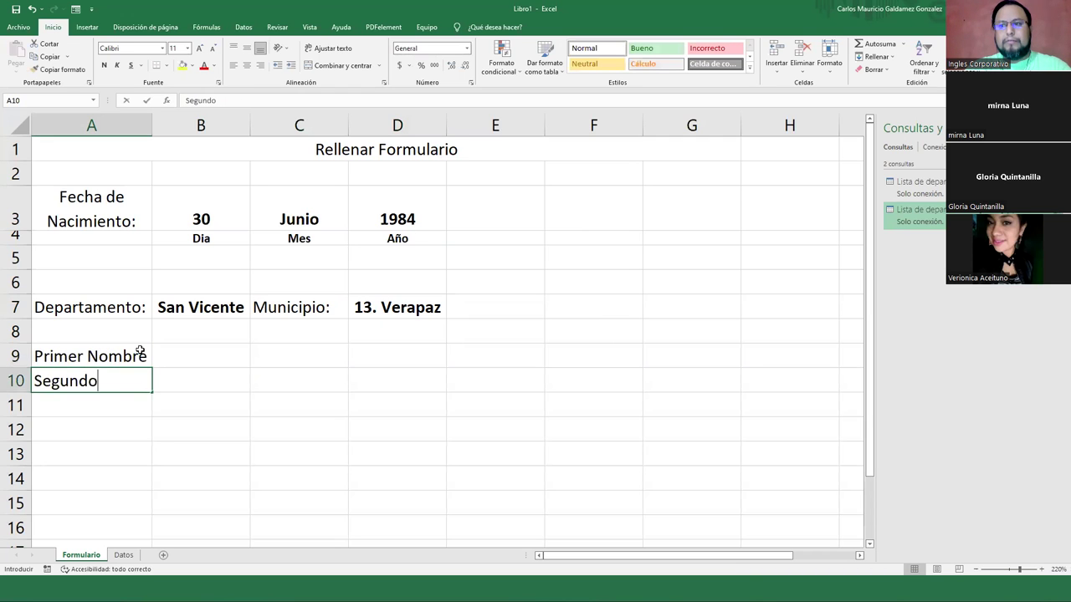
pyautogui.press('Return')
pyautogui.press('Up')
pyautogui.press('F2')
pyautogui.press('Return')
pyautogui.press('Up')
pyautogui.press('F2')
pyautogui.write('e')
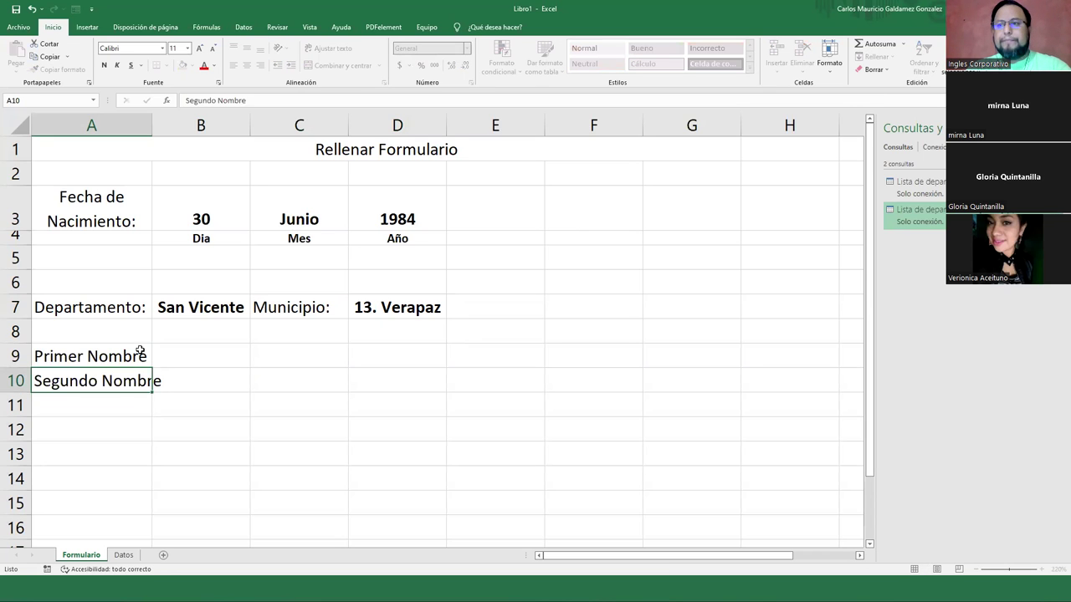
pyautogui.press('Return')
pyautogui.write('Tercer Nombre')
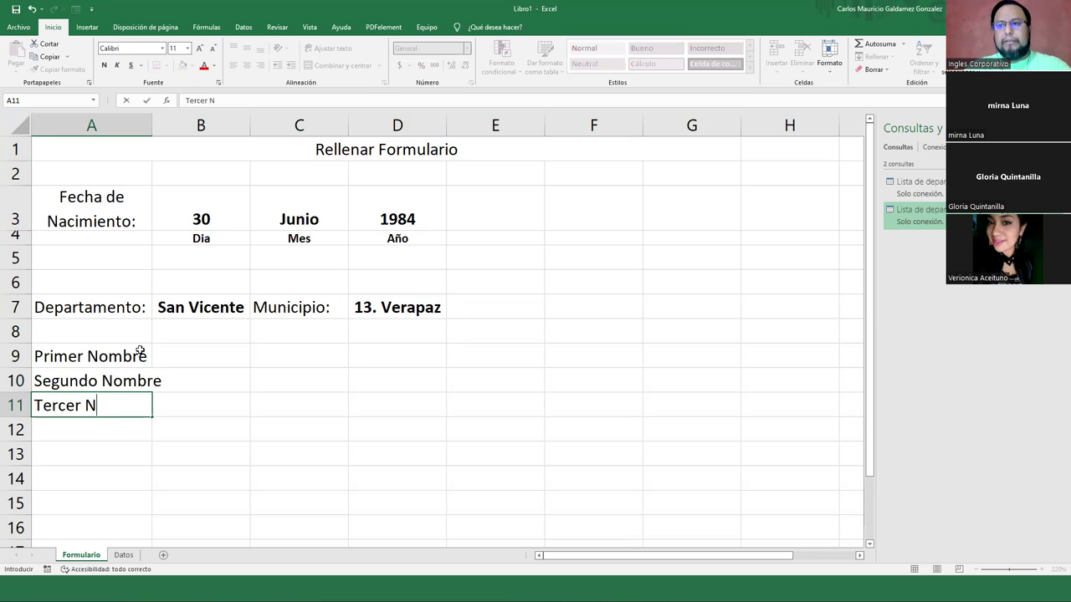
pyautogui.press('Return')
# Enter the labels Primer Apellido, Segundo Apellido and Apellido de Casada in A12:A14
pyautogui.write('Primer Apellido')
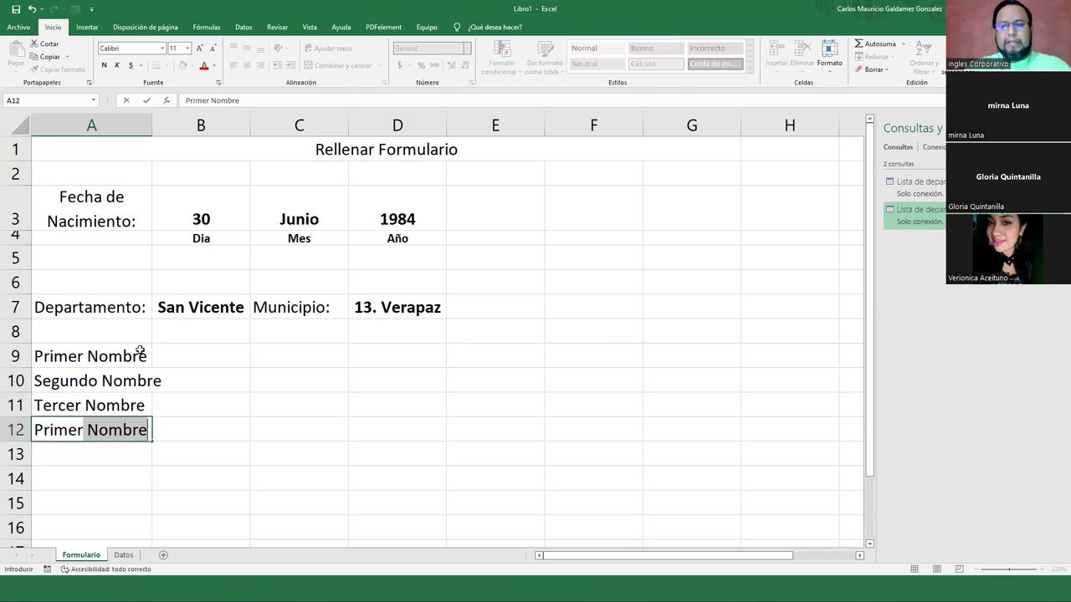
pyautogui.press('Return')
pyautogui.write('Seg')
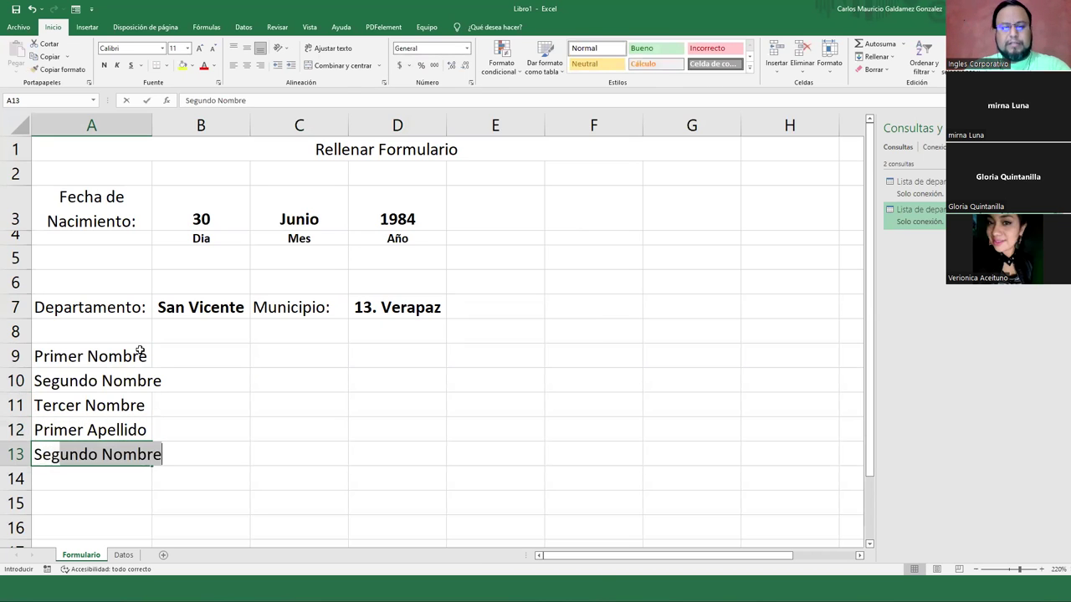
pyautogui.write('undo Apellido')
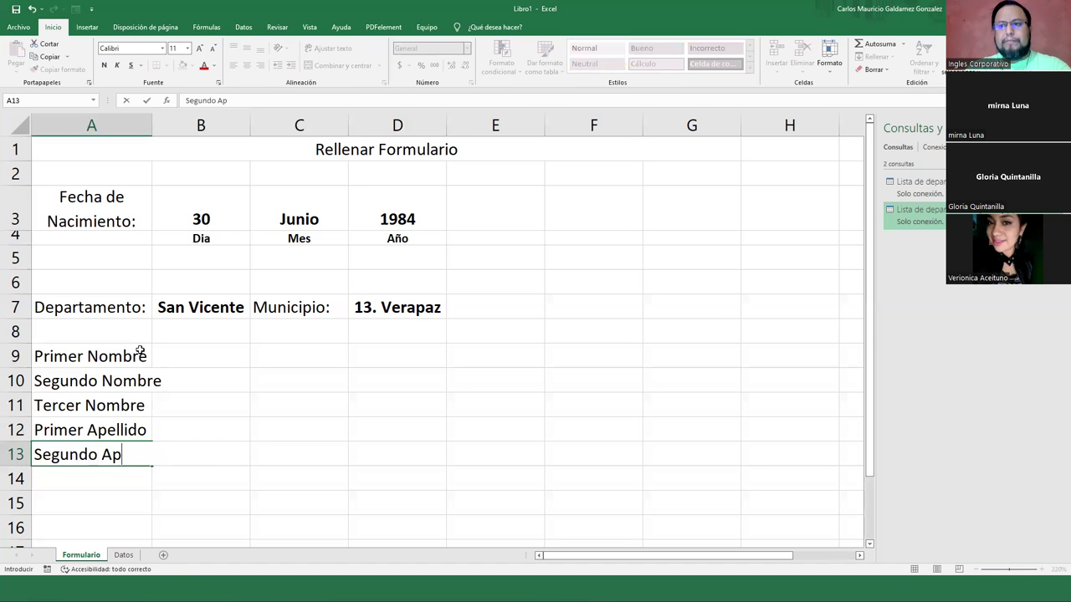
pyautogui.press('Return')
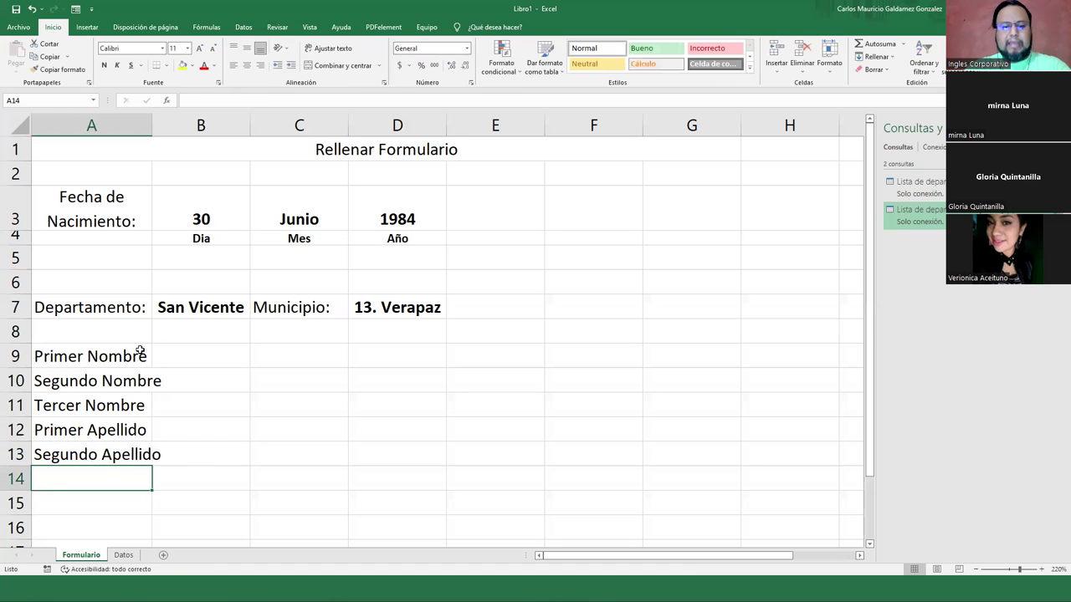
pyautogui.write('Apellido de Casada')
pyautogui.press('Return')
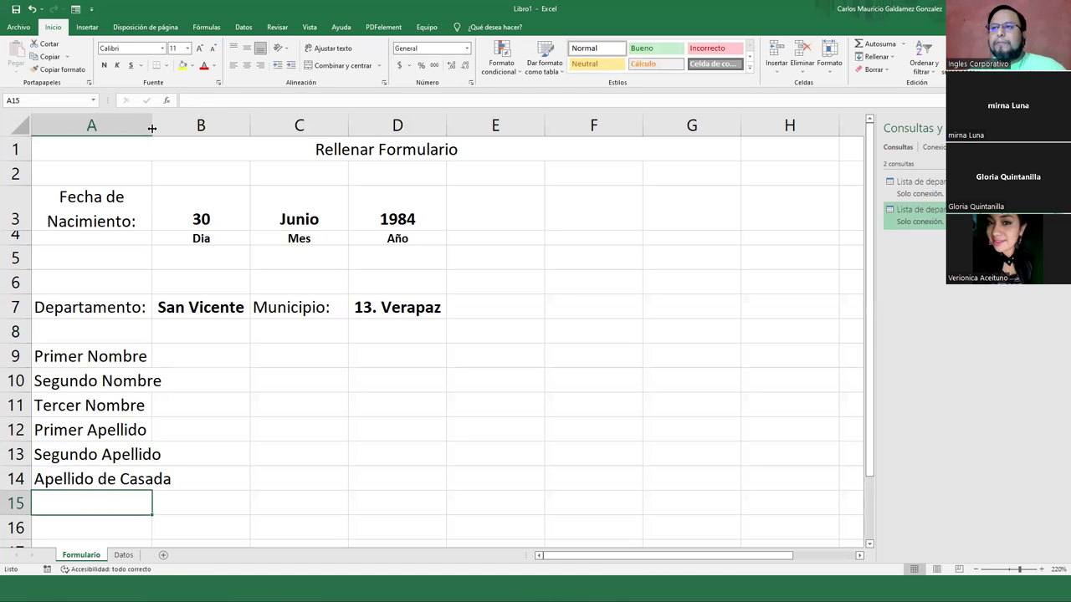
# Autofit column A and put a thick outside border around the form A1:G16
pyautogui.doubleClick(151, 128)
pyautogui.moveTo(250, 151); pyautogui.dragTo(322, 535)
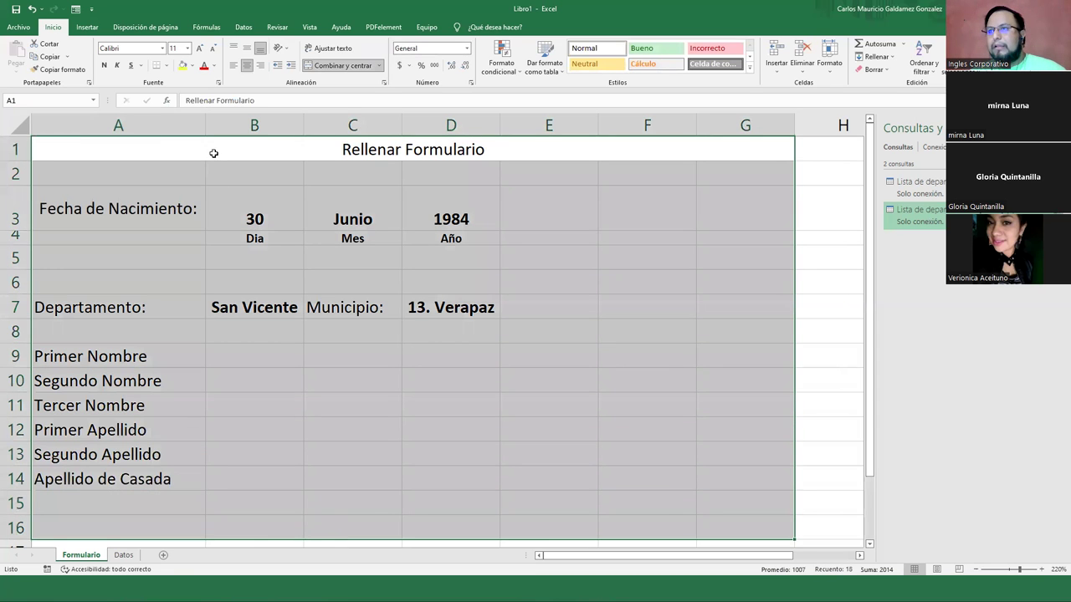
pyautogui.click(167, 65)
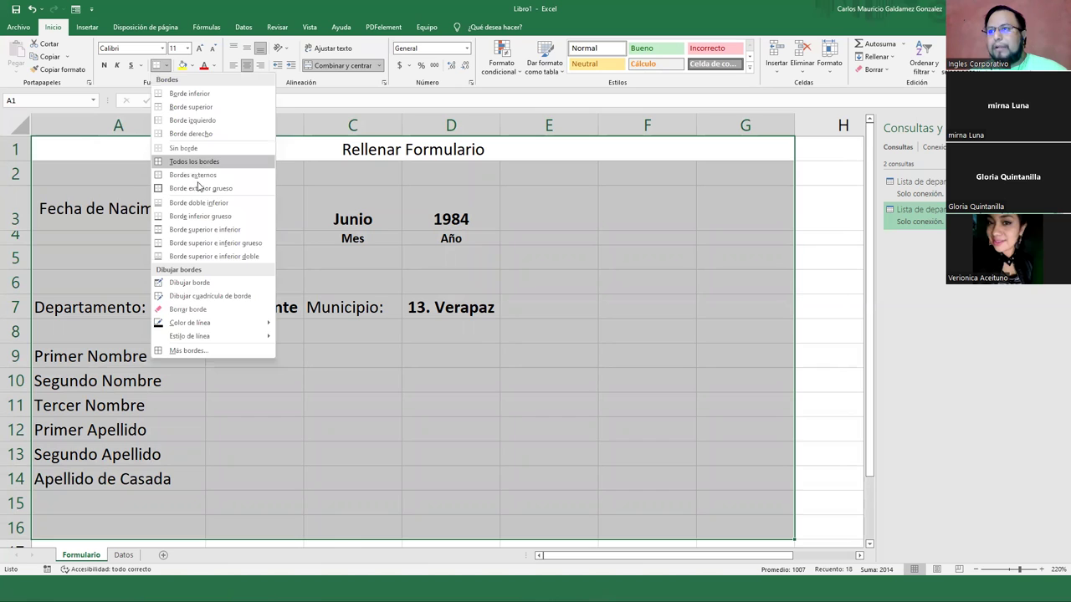
pyautogui.click(197, 189)
pyautogui.click(267, 305)
# Add outside borders to B3:D4, B7 and D7, and merge and centre B9:D9
pyautogui.moveTo(263, 214); pyautogui.dragTo(469, 239)
pyautogui.click(166, 65)
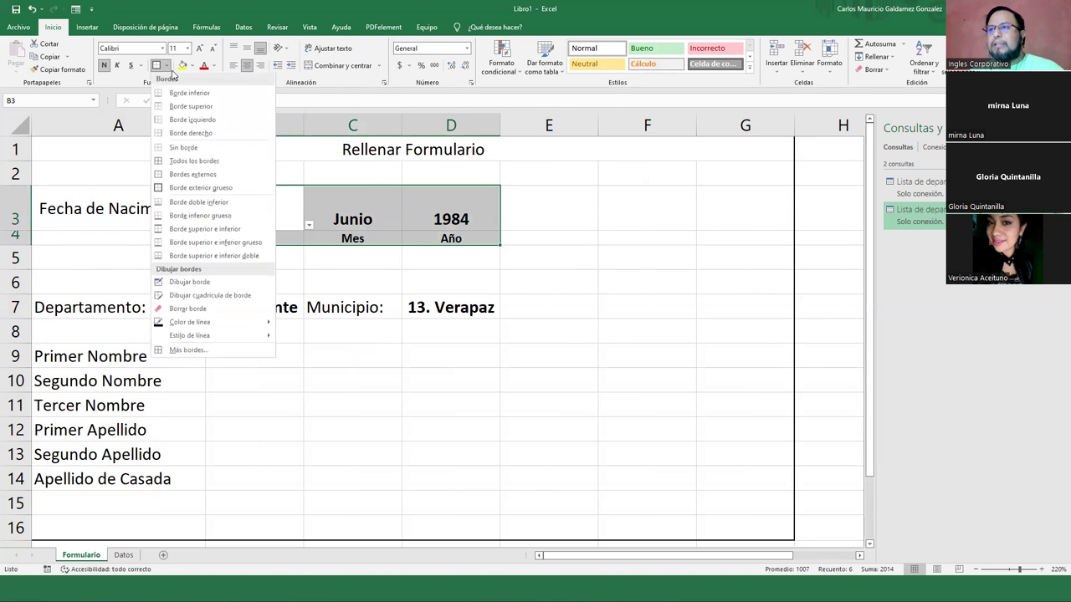
pyautogui.click(189, 173)
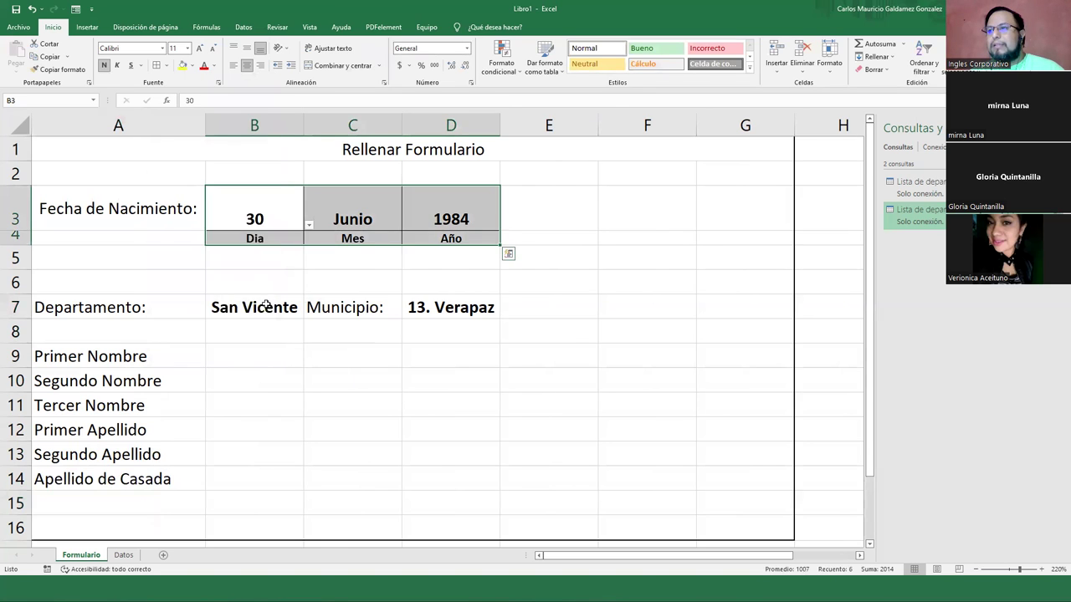
pyautogui.click(266, 305)
pyautogui.keyDown('ctrl'); pyautogui.click(420, 306); pyautogui.keyUp('ctrl')
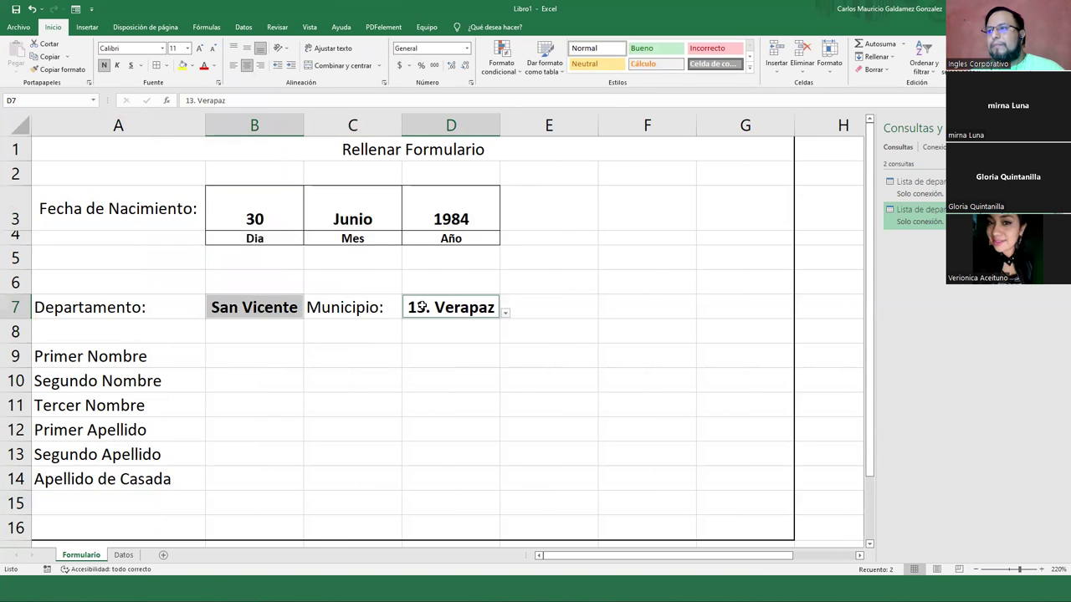
pyautogui.click(158, 64)
pyautogui.moveTo(263, 352); pyautogui.dragTo(403, 355)
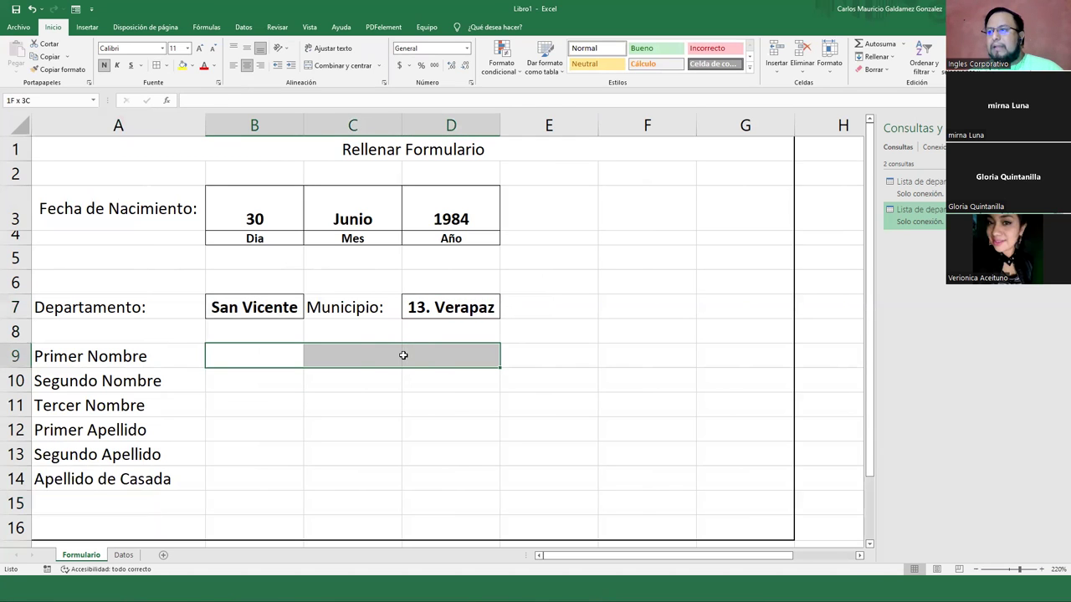
pyautogui.click(334, 65)
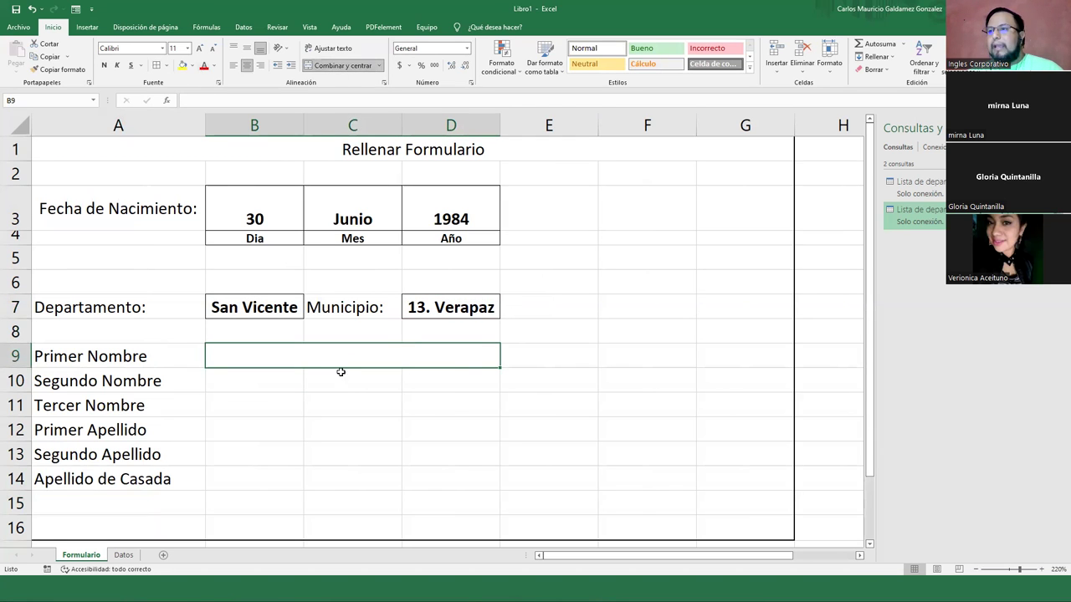
# Extend the merged B:D format down to row 14 and border the answer cells B9:D14
pyautogui.moveTo(499, 369); pyautogui.dragTo(492, 487)
pyautogui.click(234, 357)
pyautogui.moveTo(296, 358); pyautogui.dragTo(289, 469)
pyautogui.click(156, 65)
# Enter the first and second given names in B9 and B10, with a dash for the third name
pyautogui.click(250, 362)
pyautogui.press('Return')
pyautogui.press('Return')
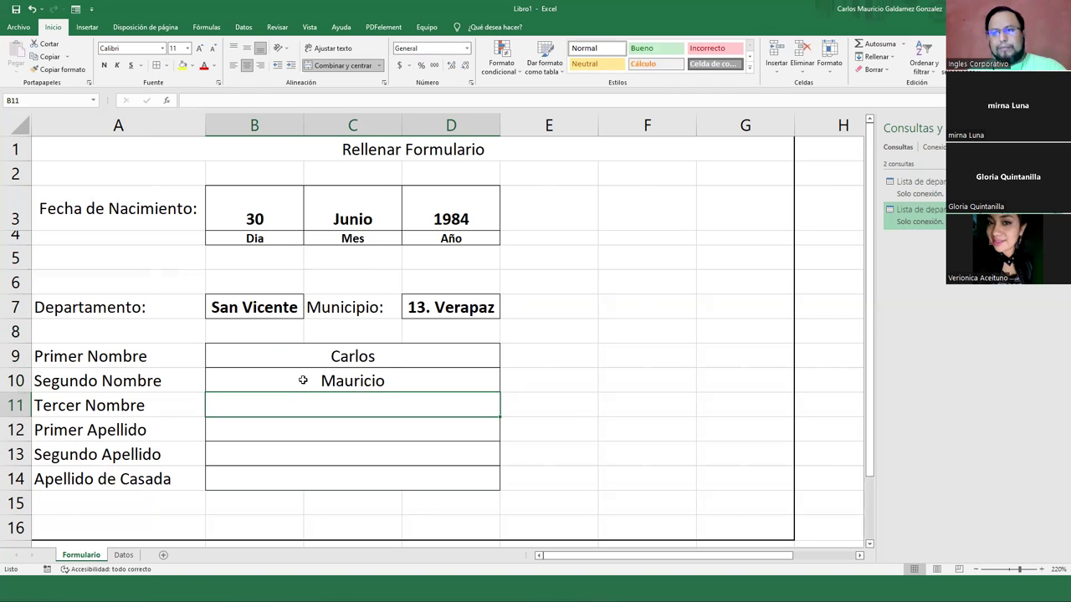
pyautogui.press('Return')
pyautogui.press('Up')
pyautogui.write('ñ')
pyautogui.press('Return')
pyautogui.press('Up')
pyautogui.write('.')
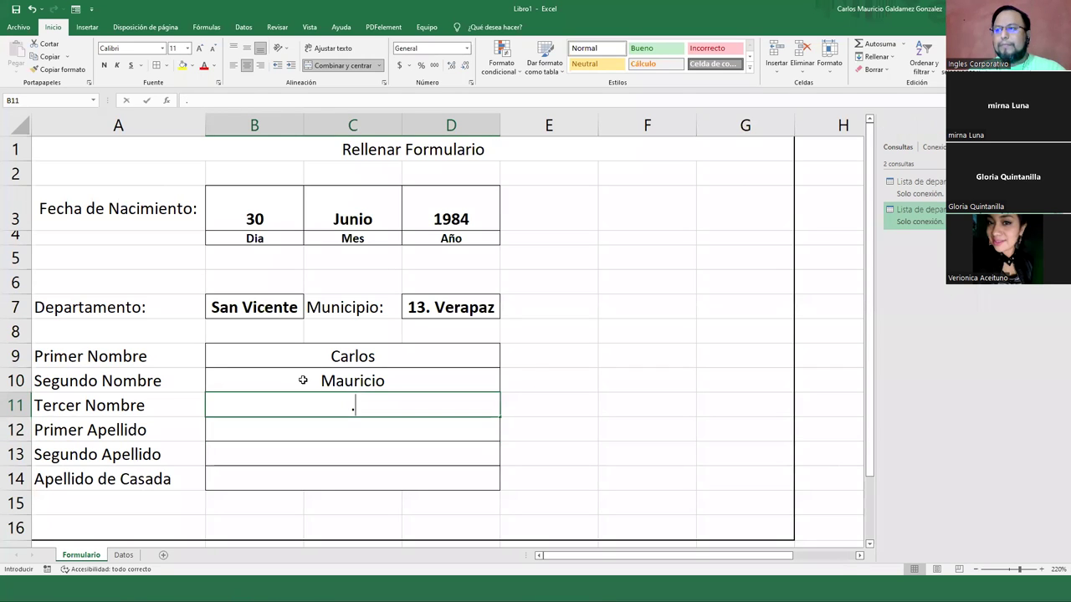
pyautogui.press('Return')
pyautogui.press('Up')
pyautogui.write('-')
pyautogui.press('Return')
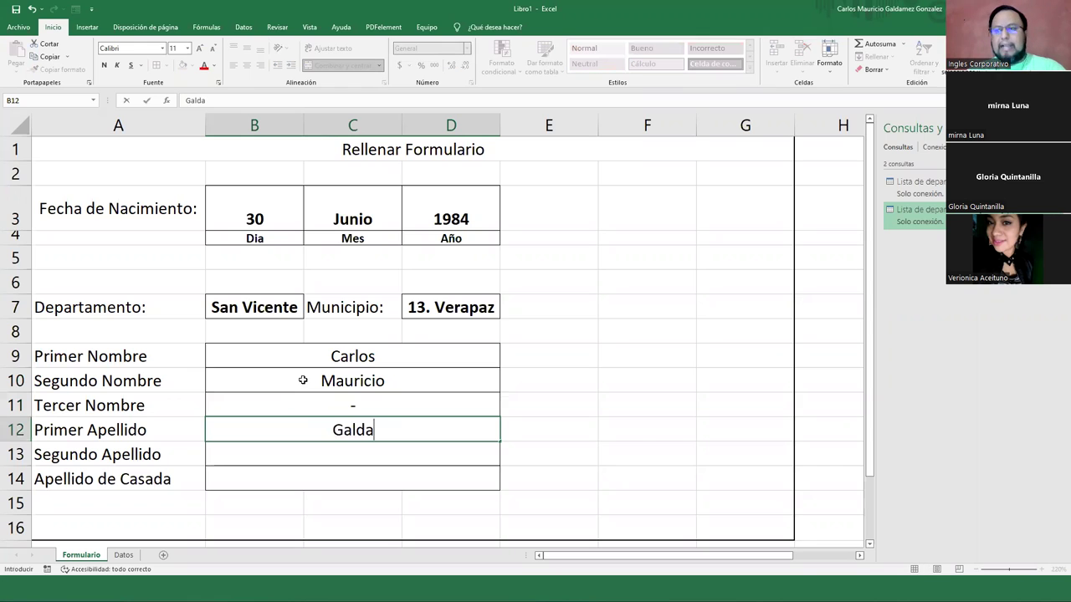
# Enter the first surname in B12 and the second surname in B13
pyautogui.press('Return')
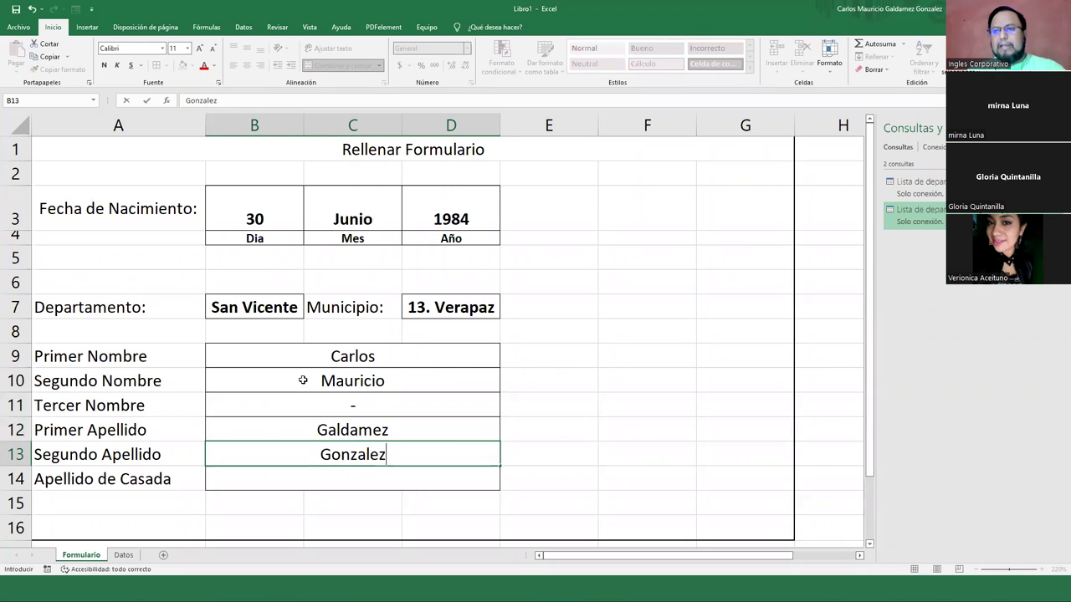
pyautogui.press('Return')
pyautogui.press('Return')
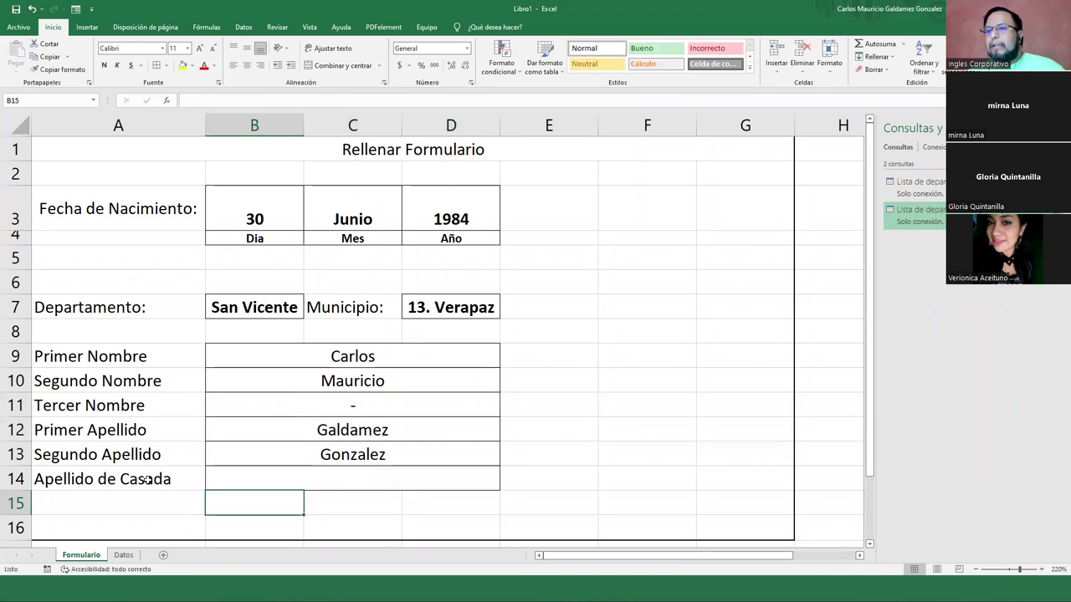
pyautogui.click(146, 480)
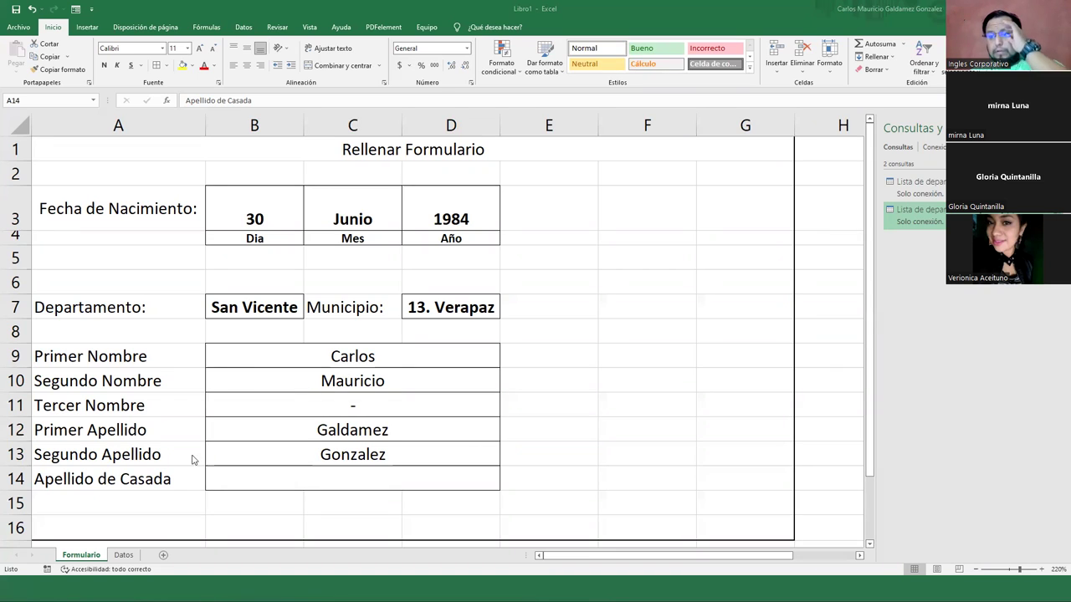
pyautogui.click(123, 556)
pyautogui.click(123, 557)
pyautogui.click(219, 297)
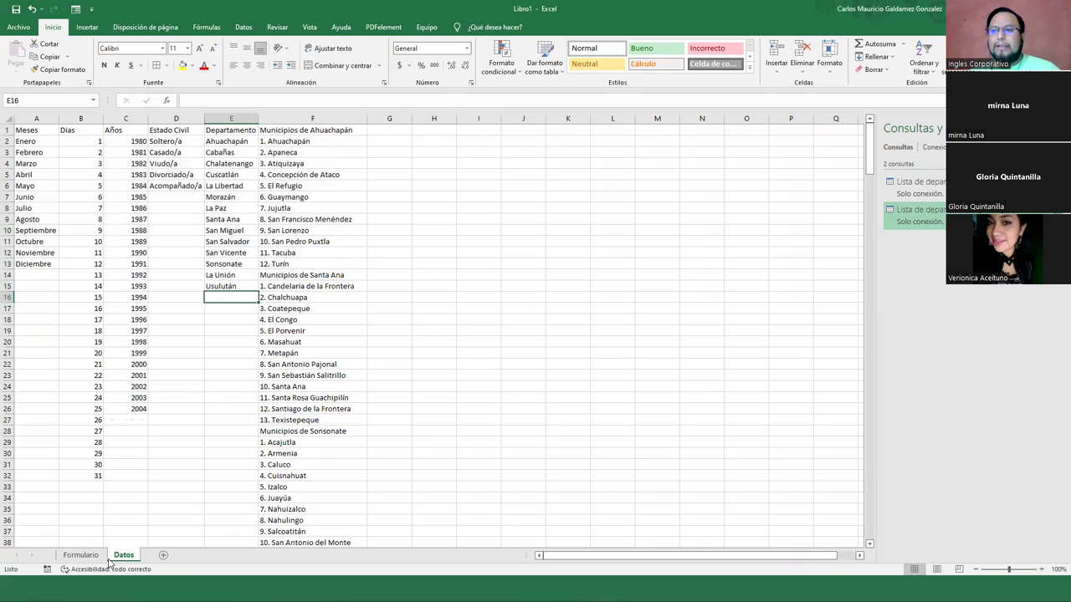
pyautogui.click(80, 555)
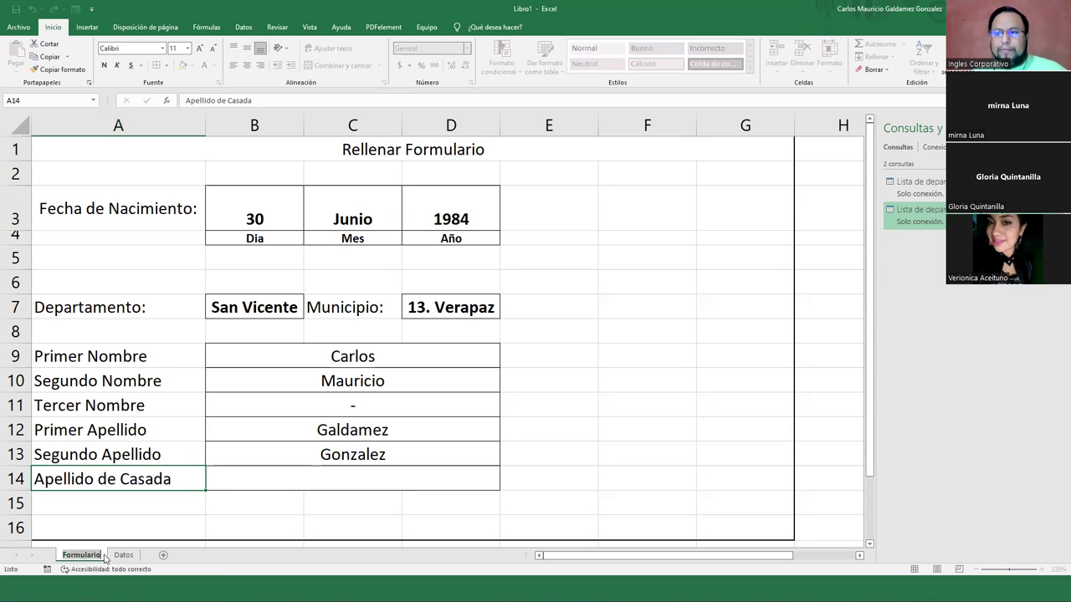
# Rename the Formulario sheet to Formulario1
pyautogui.doubleClick(100, 555)
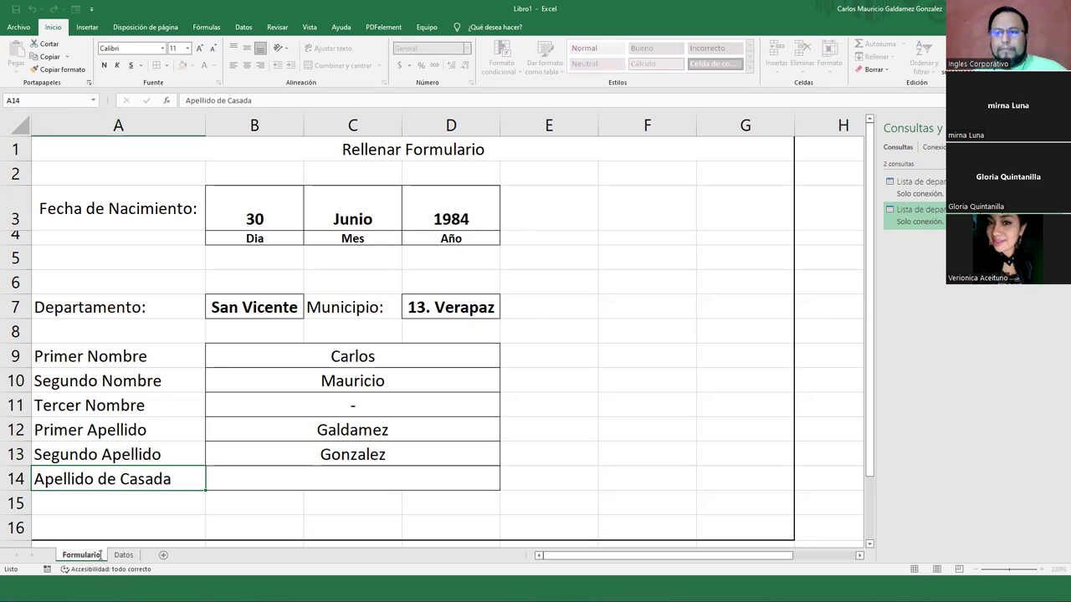
pyautogui.write('1')
pyautogui.press('Return')
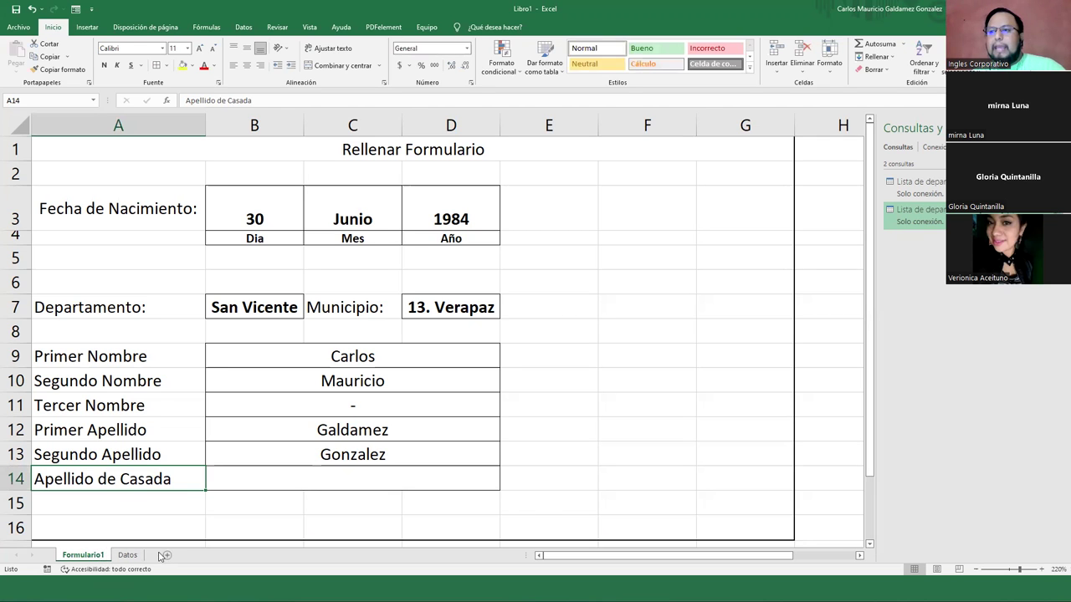
# Add a new sheet named Formulario2 and move it in front of Datos
pyautogui.click(128, 556)
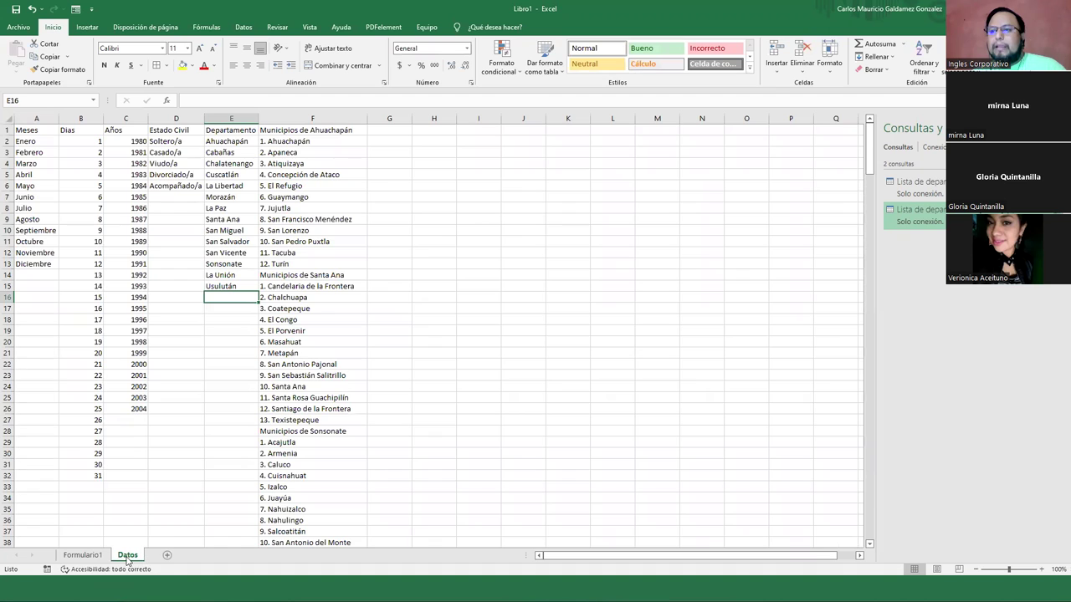
pyautogui.click(165, 558)
pyautogui.doubleClick(159, 555)
pyautogui.write('Formulario')
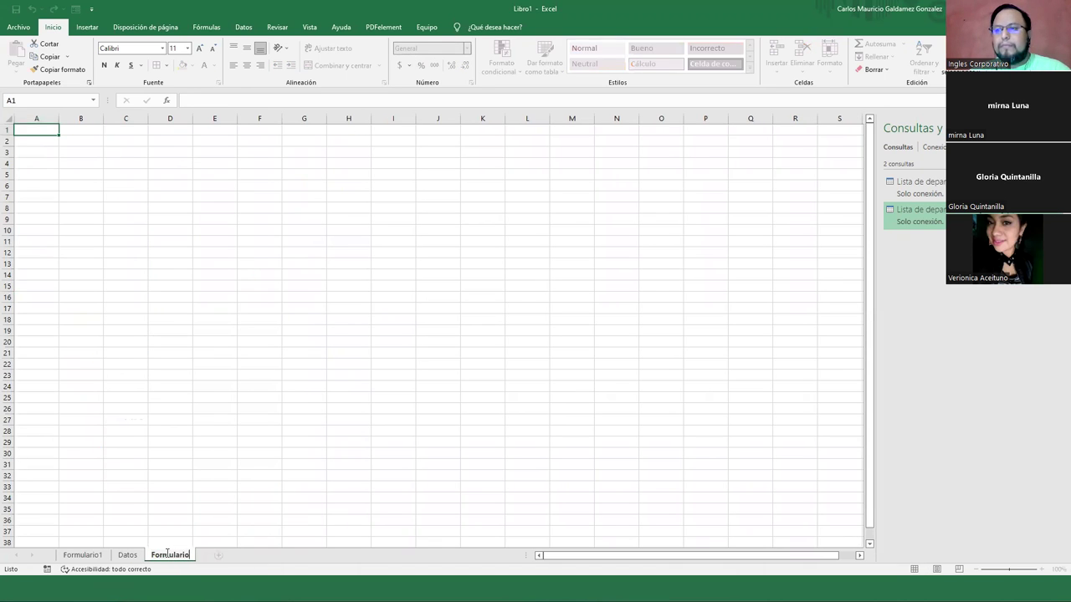
pyautogui.write('2')
pyautogui.press('Return')
pyautogui.moveTo(168, 557); pyautogui.dragTo(114, 549)
# Look over the Datos sheet, then check the B7 and D7 dropdown choices on Formulario1 unchanged
pyautogui.click(183, 555)
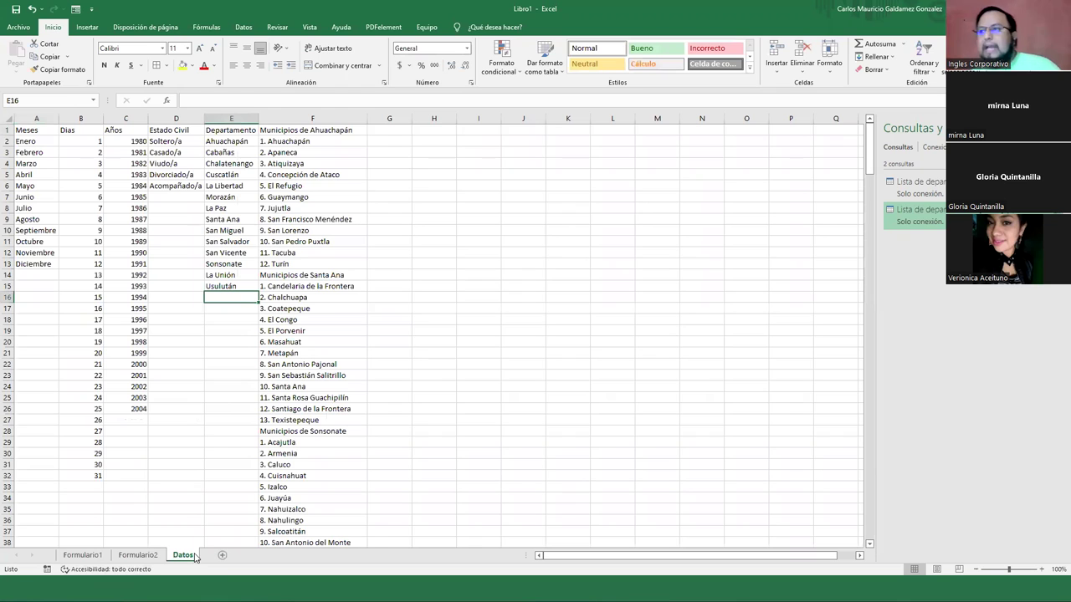
pyautogui.moveTo(394, 130); pyautogui.dragTo(798, 490)
pyautogui.click(567, 376)
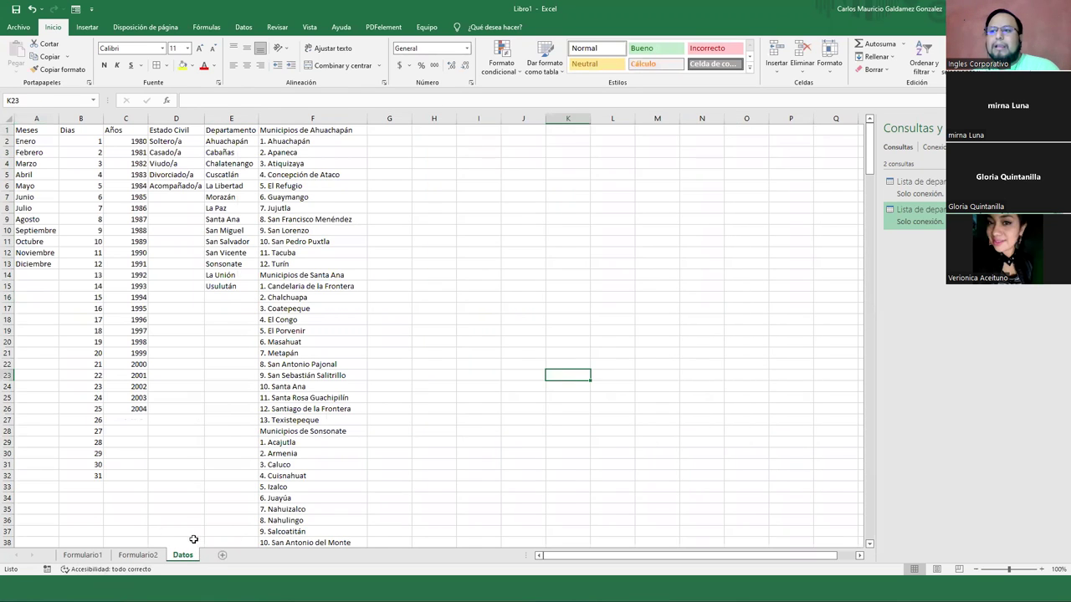
pyautogui.click(82, 555)
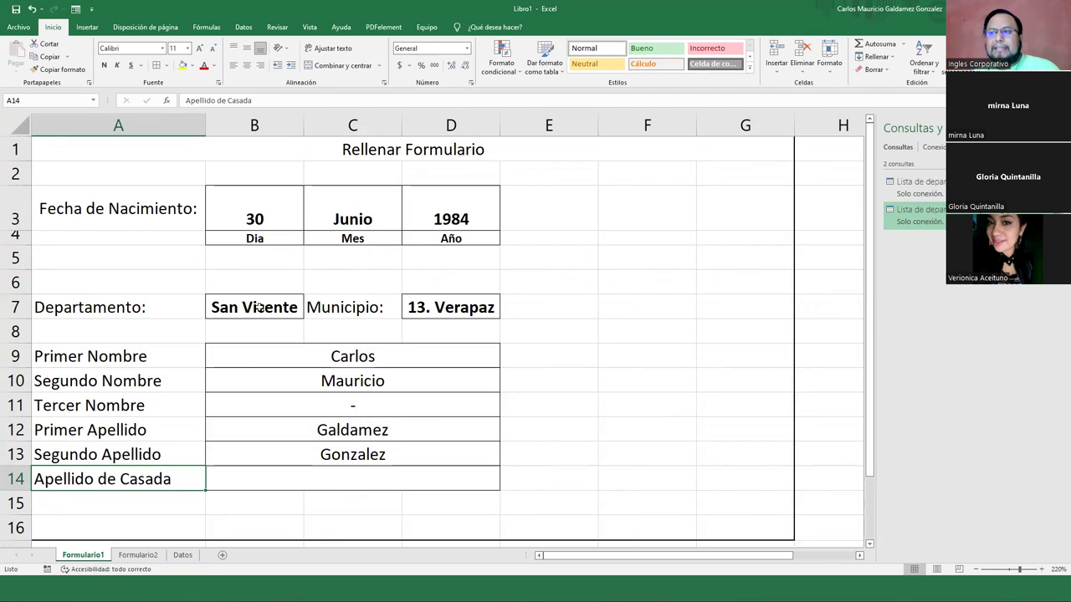
pyautogui.click(296, 308)
pyautogui.click(308, 314)
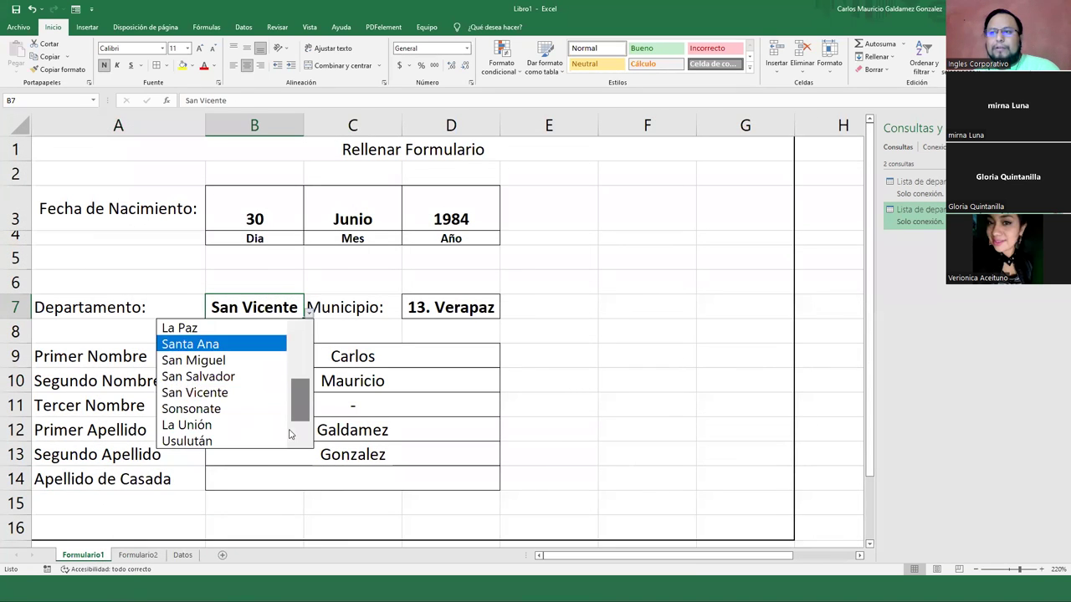
pyautogui.click(465, 314)
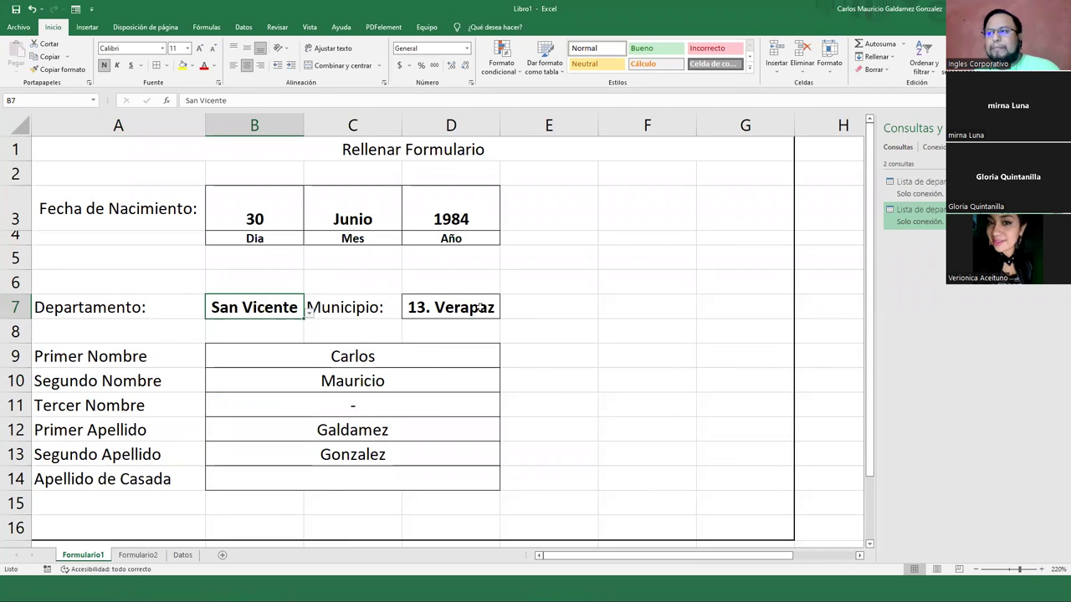
pyautogui.click(467, 310)
pyautogui.click(505, 313)
pyautogui.moveTo(492, 390); pyautogui.dragTo(500, 459)
pyautogui.press('Escape')
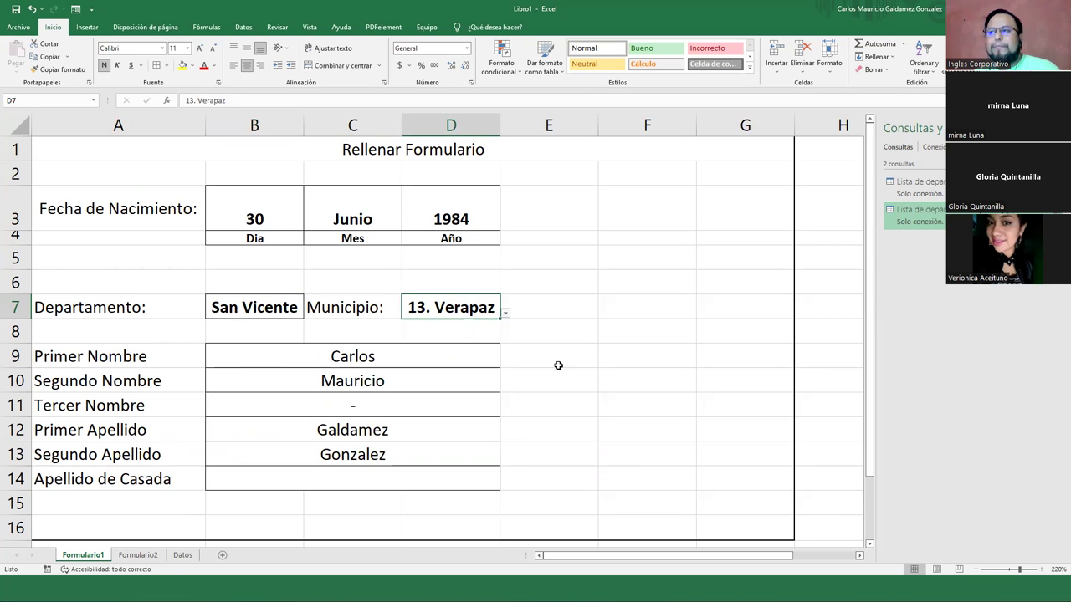
# Make the Rellenar Formulario title bold and increase its font size two steps
pyautogui.click(444, 210)
pyautogui.click(326, 212)
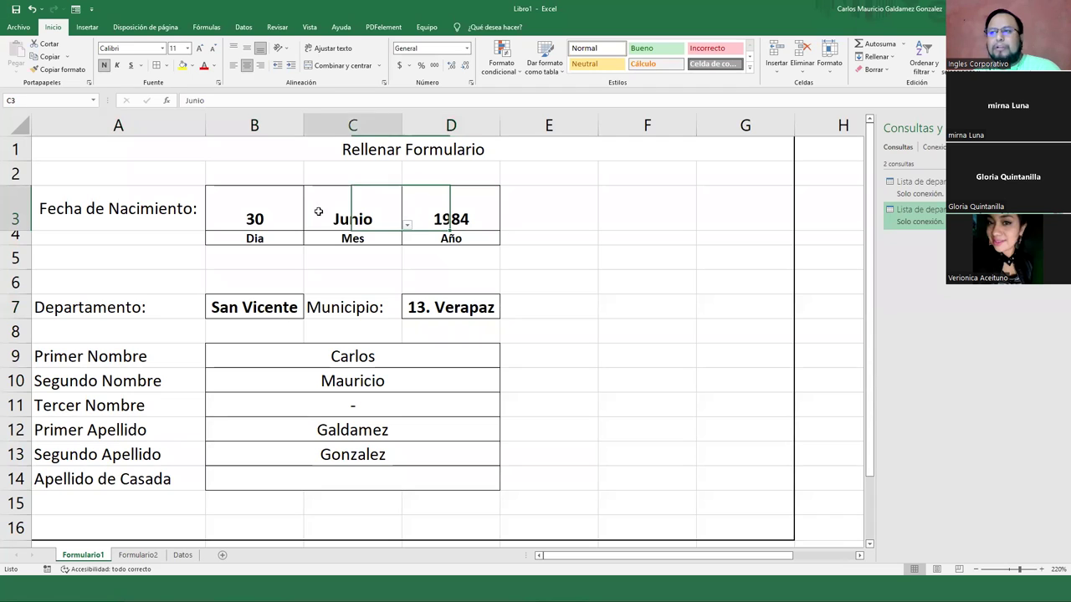
pyautogui.click(283, 213)
pyautogui.click(152, 147)
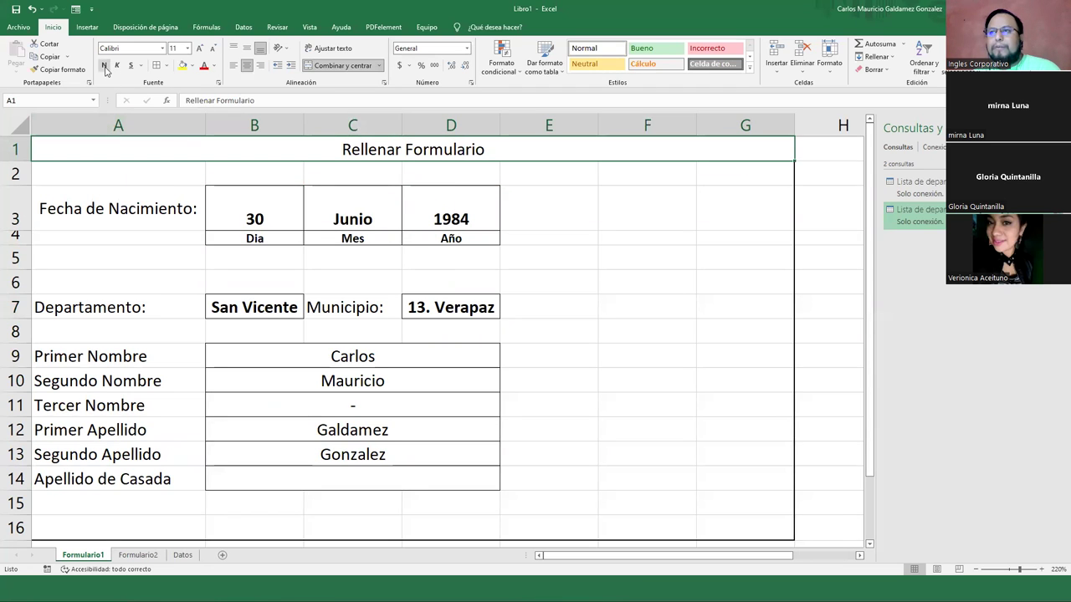
pyautogui.click(104, 65)
pyautogui.click(201, 48)
pyautogui.click(201, 49)
pyautogui.click(201, 49)
pyautogui.click(201, 48)
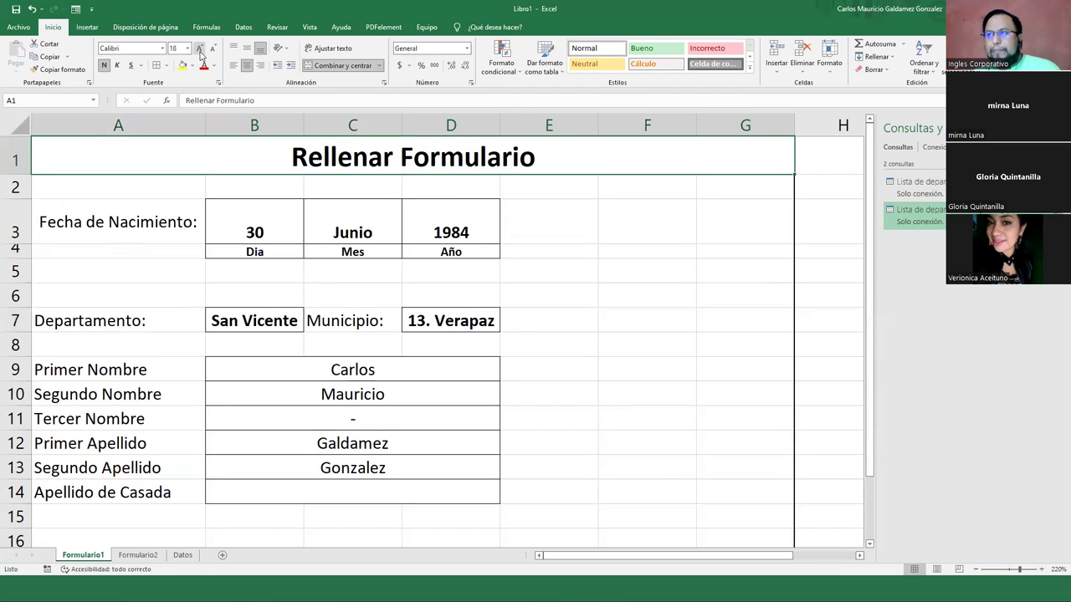
# Delete the empty row 15 below the form and go to the Formulario2 sheet
pyautogui.rightClick(15, 516)
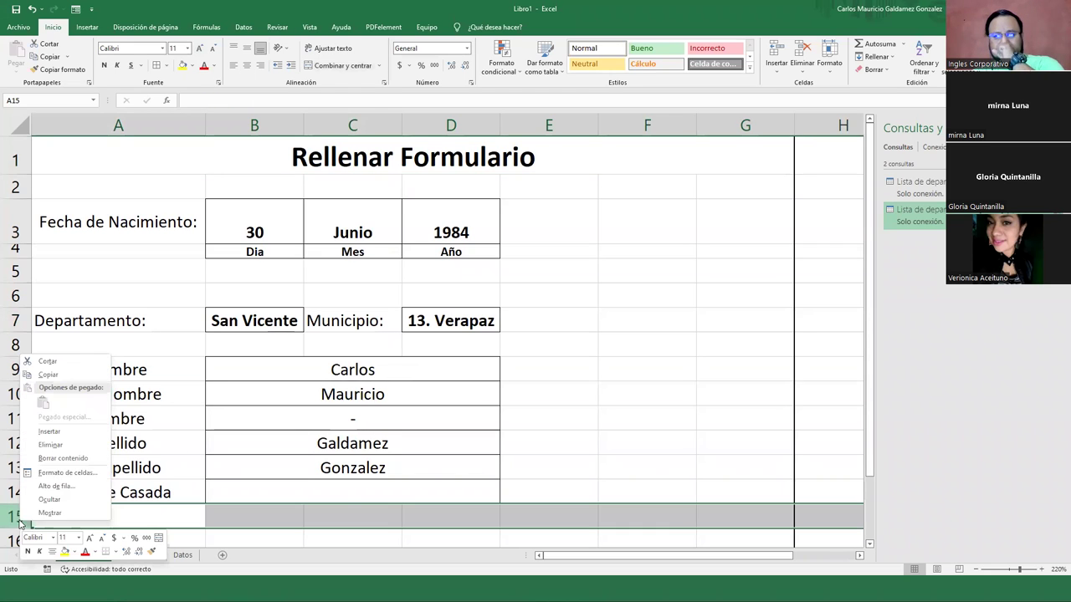
pyautogui.click(65, 447)
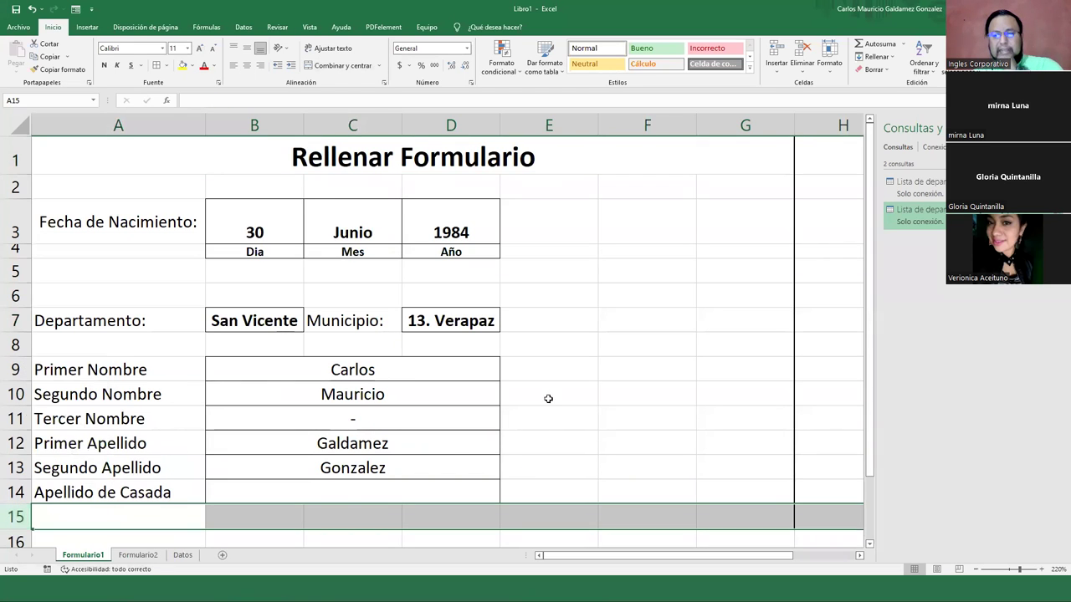
pyautogui.click(593, 391)
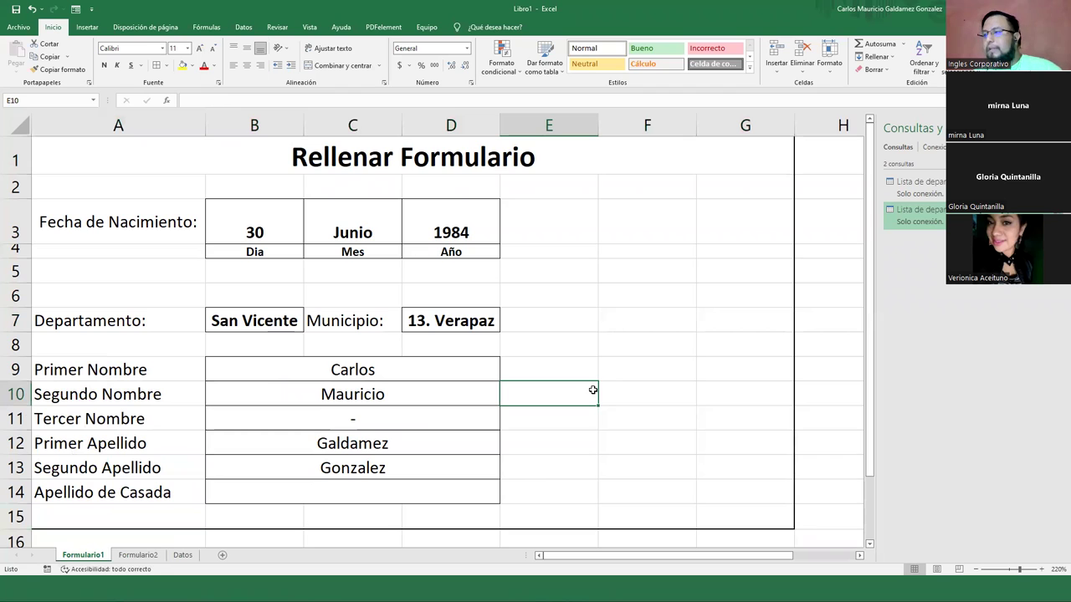
pyautogui.click(476, 442)
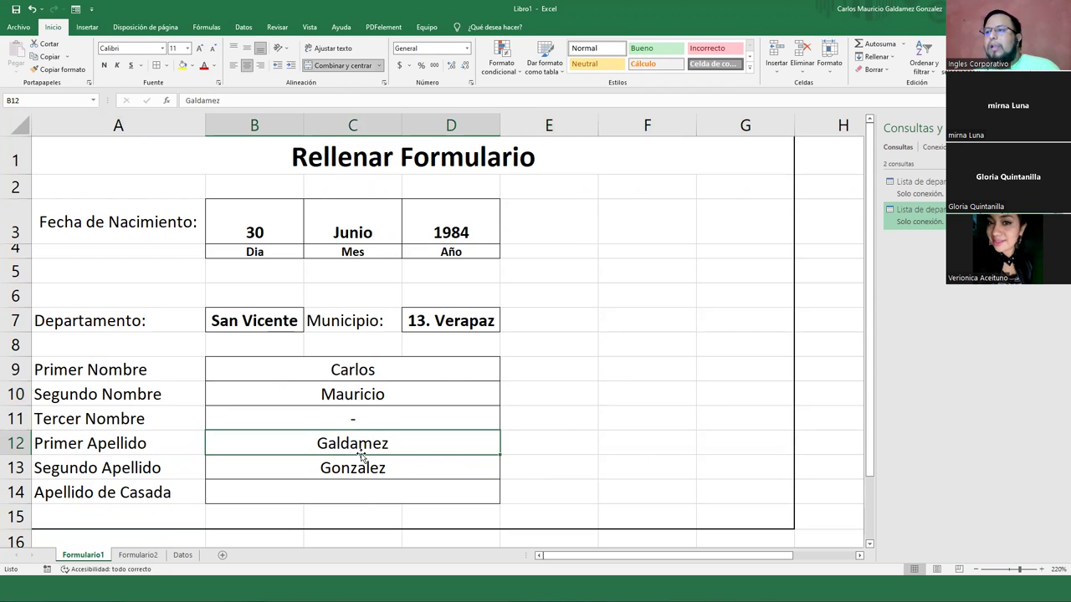
pyautogui.click(142, 557)
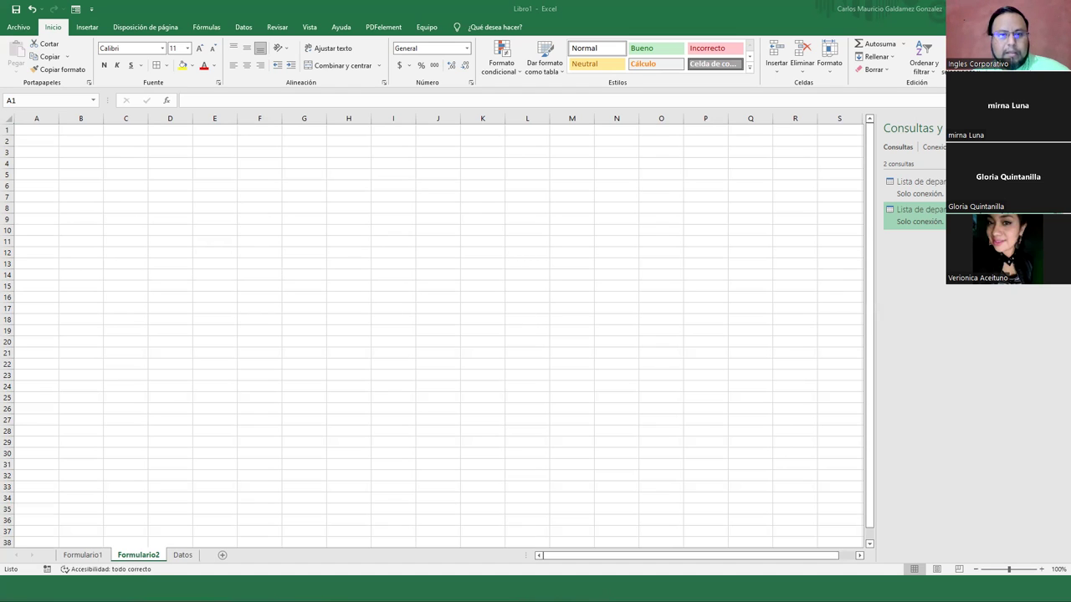
# Paste the client-entry form image at J2 and enlarge it
pyautogui.click(444, 140)
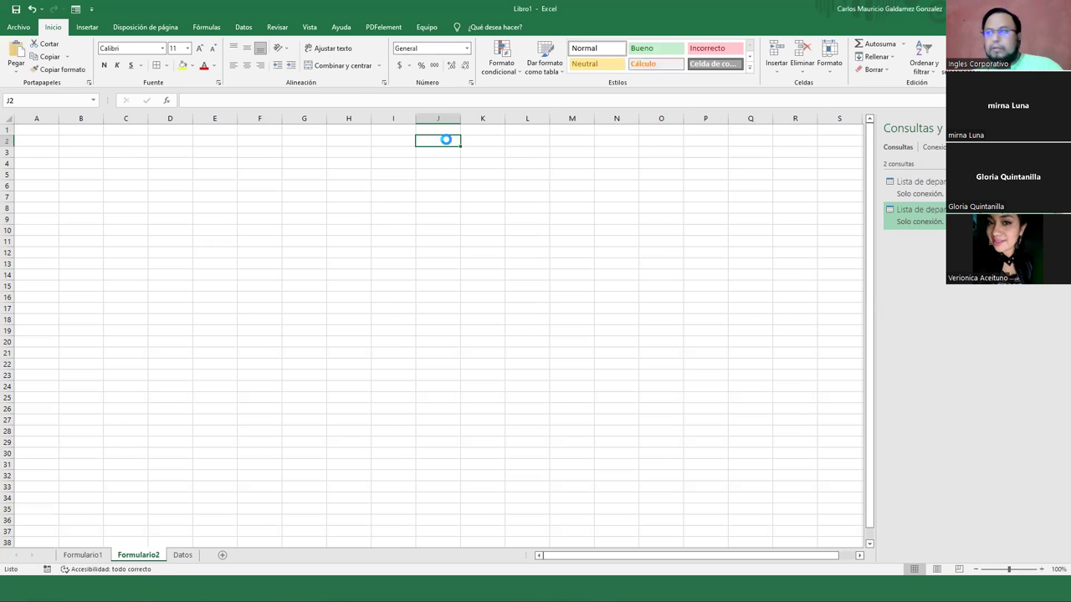
pyautogui.hotkey('ctrl', 'v')
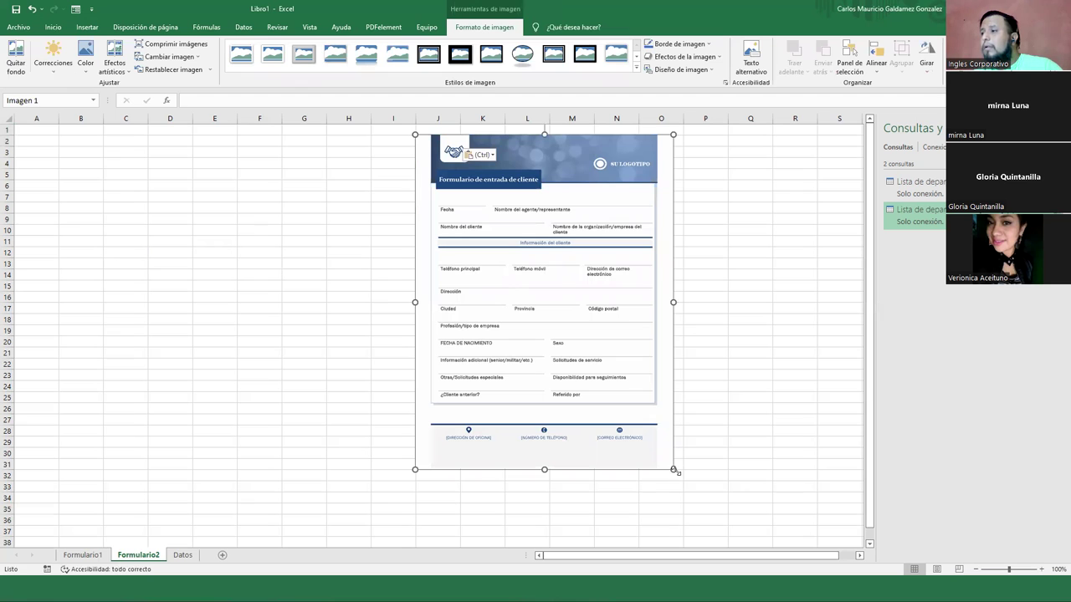
pyautogui.moveTo(673, 470); pyautogui.dragTo(725, 513)
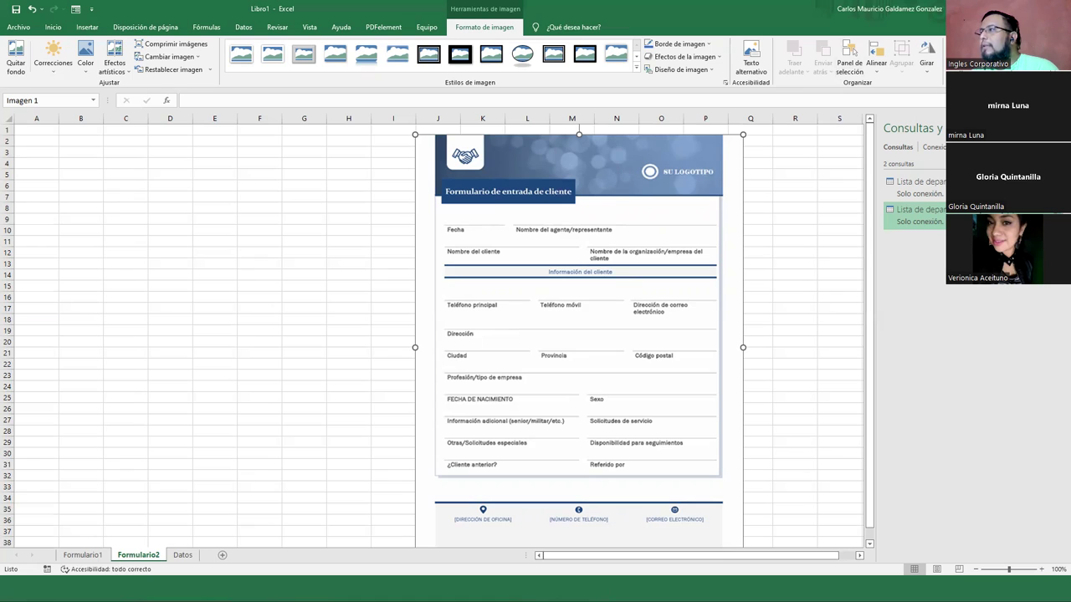
# Crop the image's top logo band, footer band, and left and right edges
pyautogui.moveTo(579, 135); pyautogui.dragTo(574, 179)
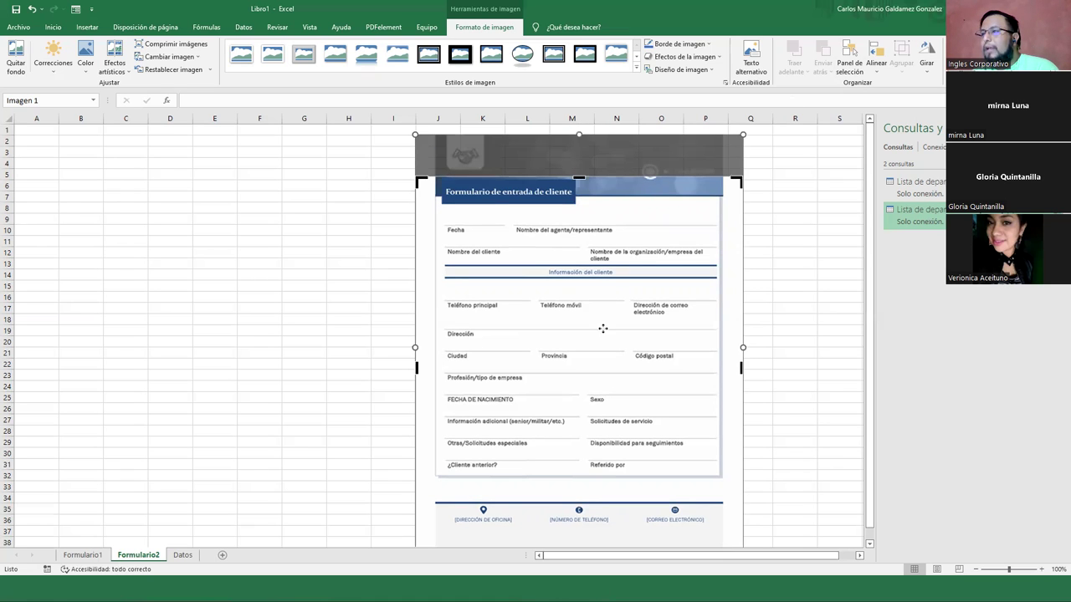
pyautogui.scroll(-3, 583, 486)
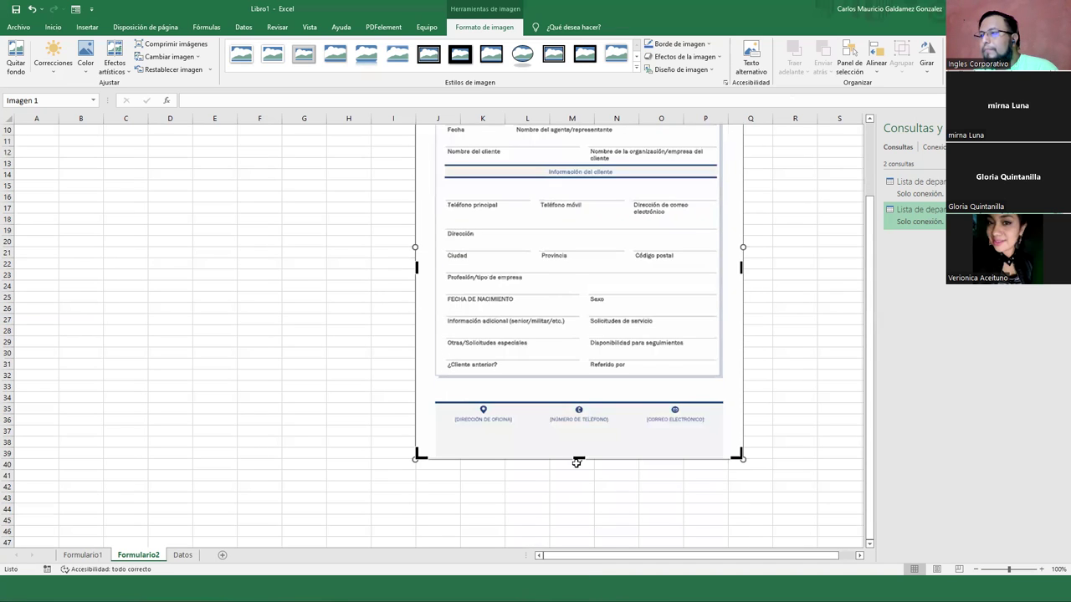
pyautogui.moveTo(577, 458); pyautogui.dragTo(582, 390)
pyautogui.scroll(2, 582, 390)
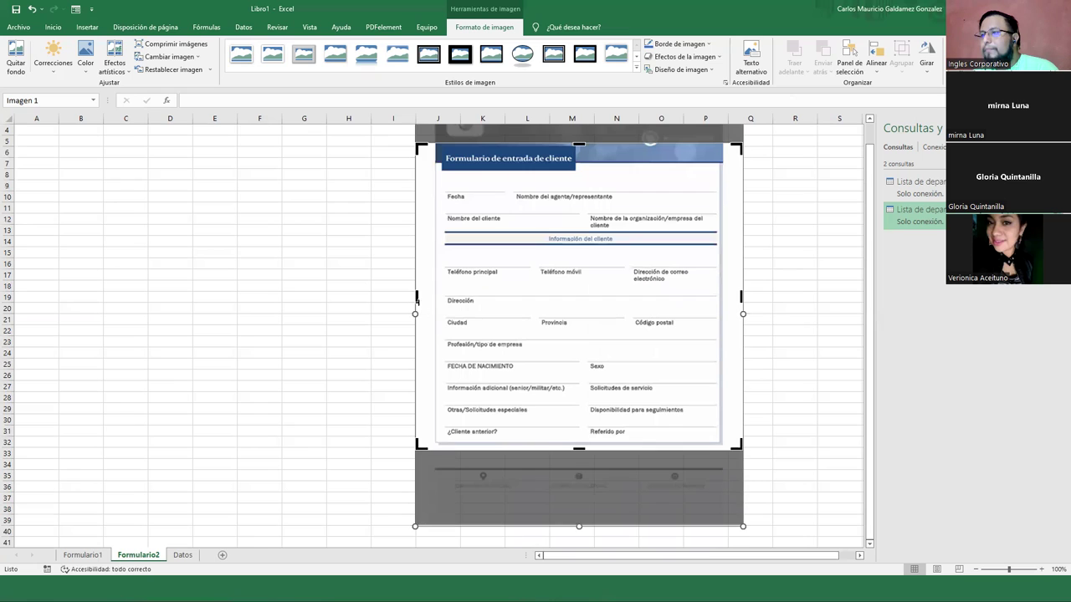
pyautogui.moveTo(416, 296); pyautogui.dragTo(434, 296)
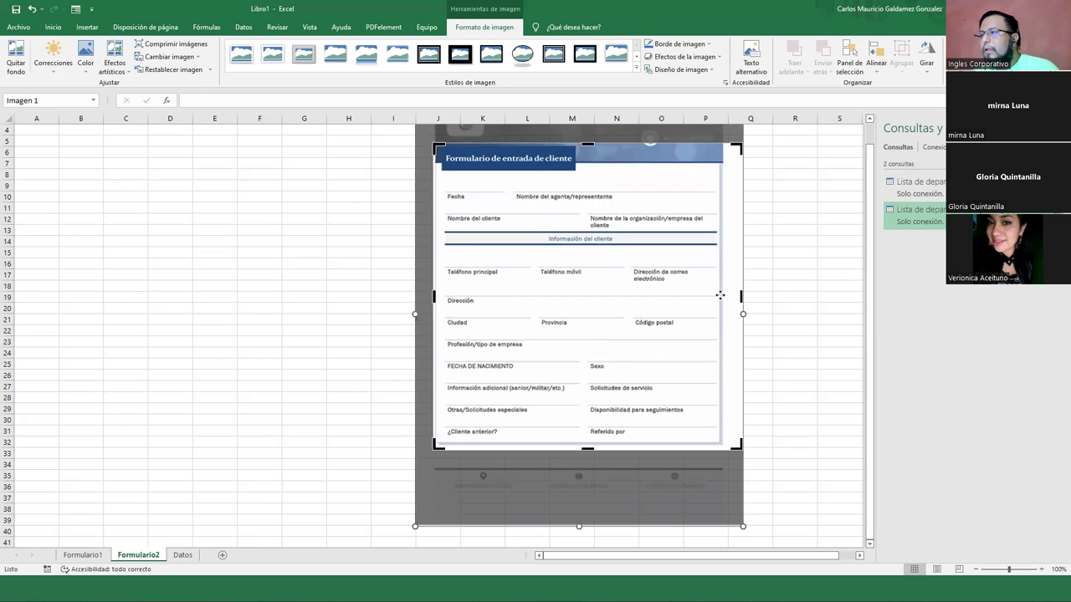
pyautogui.moveTo(740, 296); pyautogui.dragTo(724, 295)
pyautogui.click(763, 301)
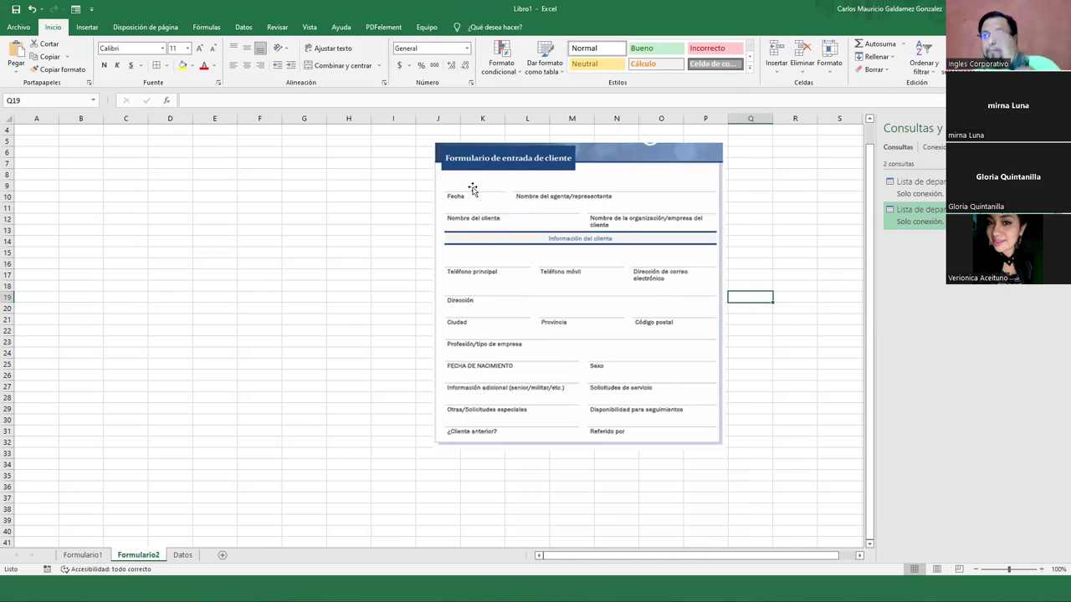
# Compare the form picture on Formulario2 against Datos cell G1 and the list in H2:H23
pyautogui.click(487, 212)
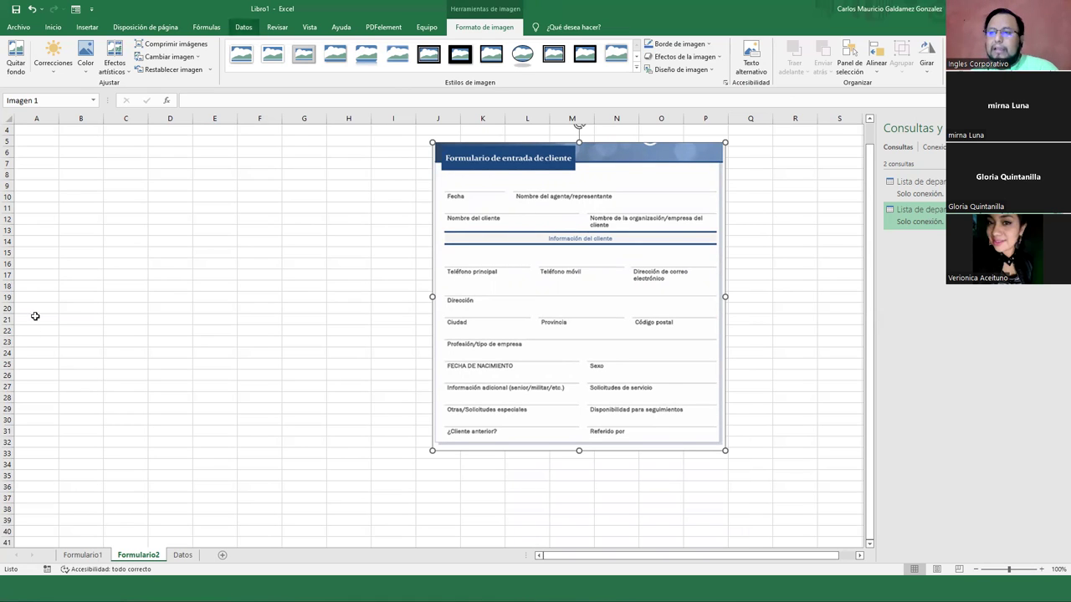
pyautogui.click(182, 556)
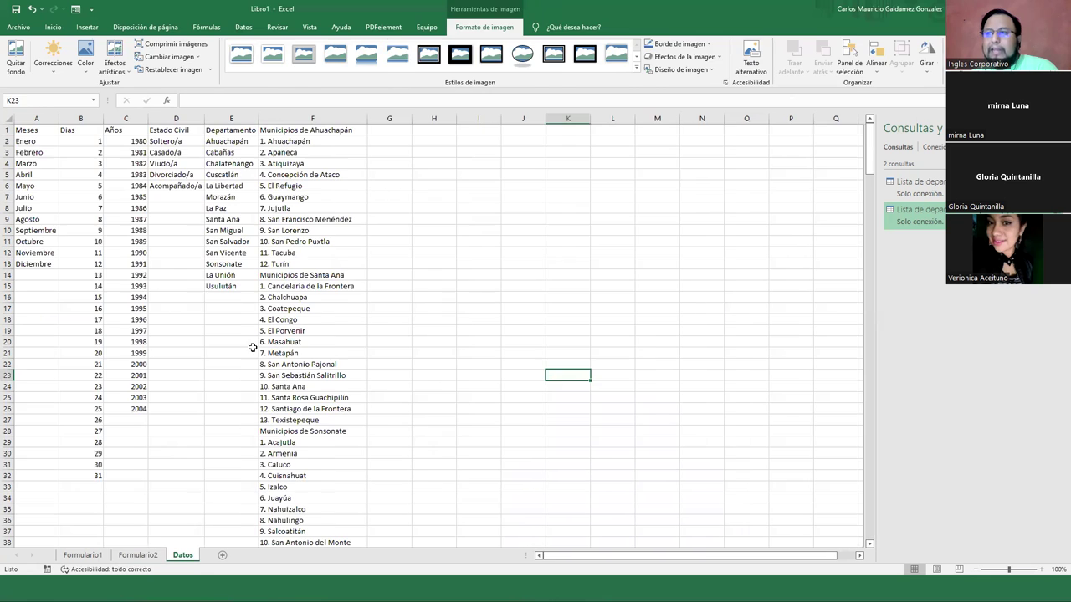
pyautogui.click(388, 131)
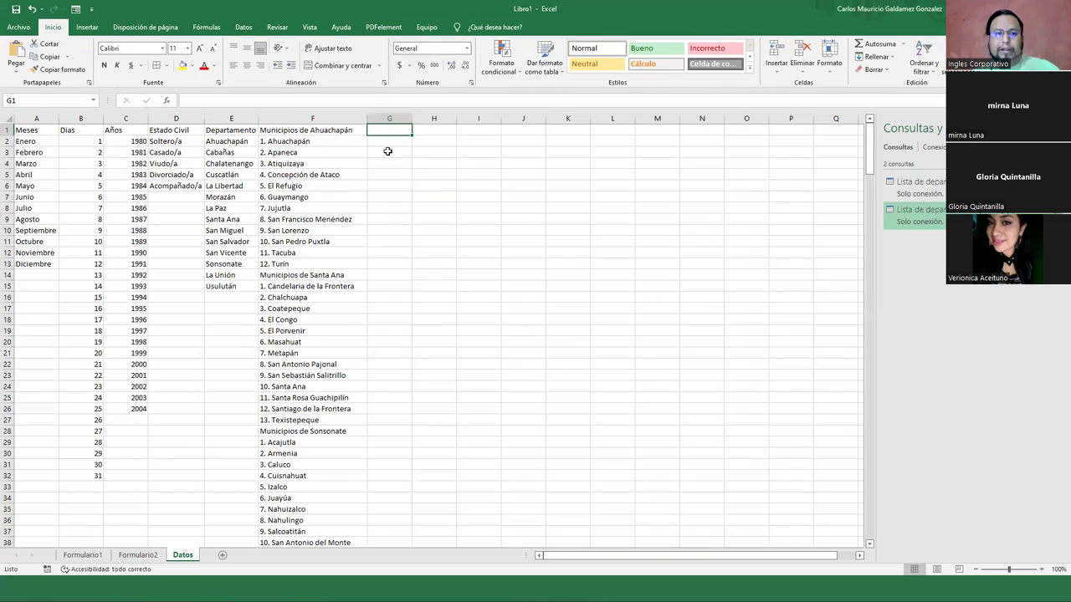
pyautogui.click(139, 555)
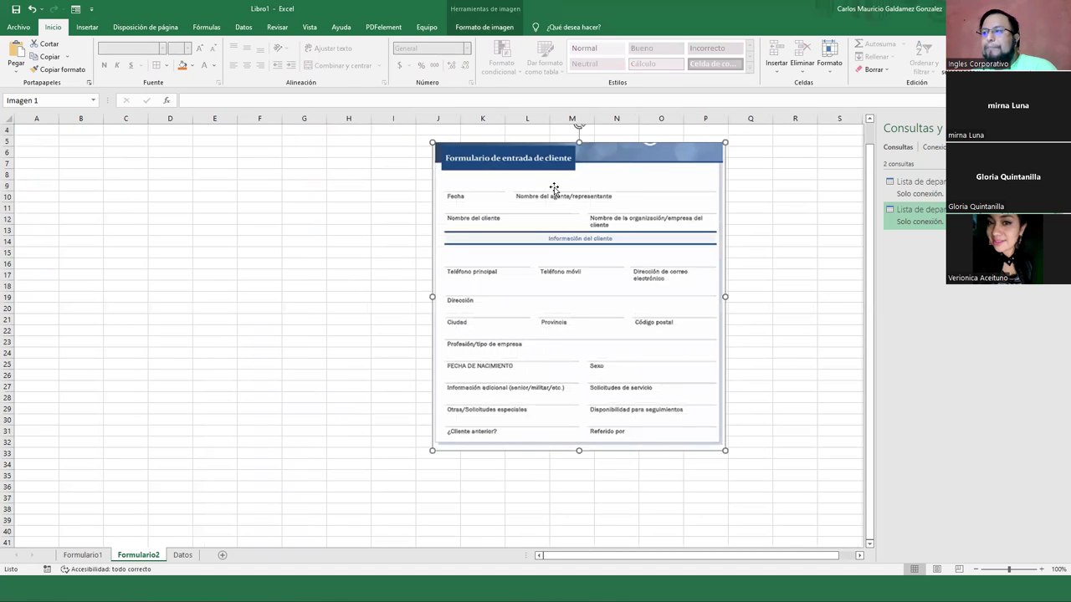
pyautogui.click(189, 559)
pyautogui.click(444, 129)
pyautogui.moveTo(425, 139); pyautogui.dragTo(425, 376)
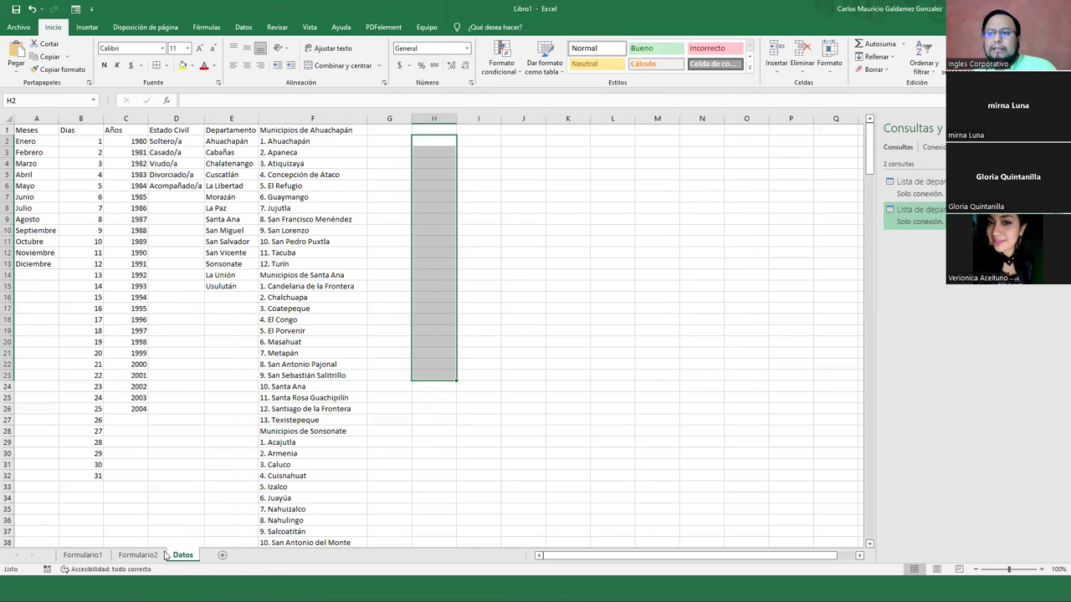
pyautogui.click(138, 555)
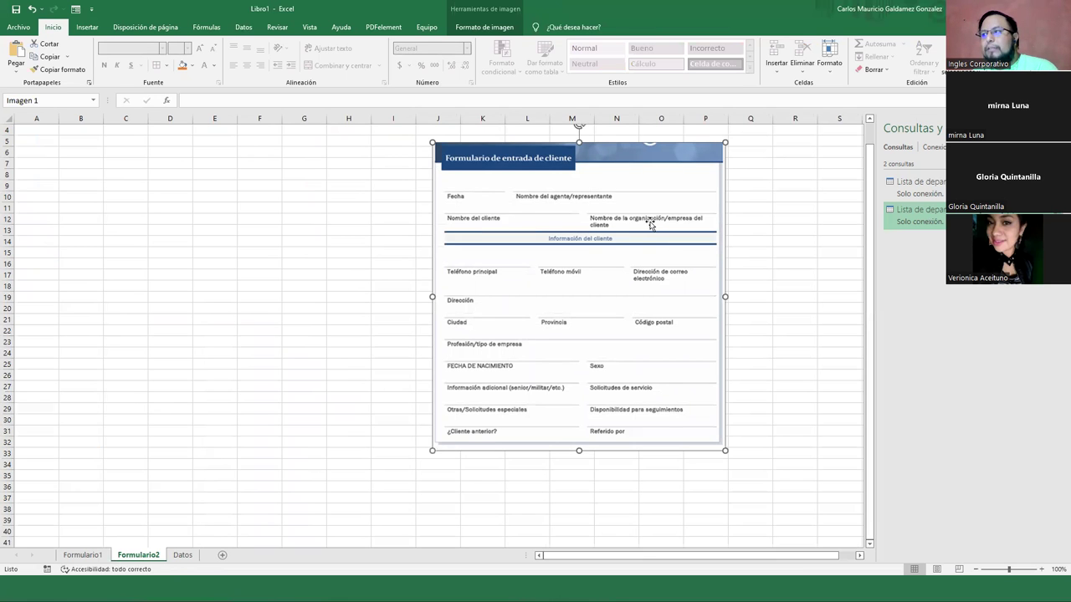
# Check the lengths of the Datos lists I2:I22 and departments E2:E15 against the form
pyautogui.click(183, 555)
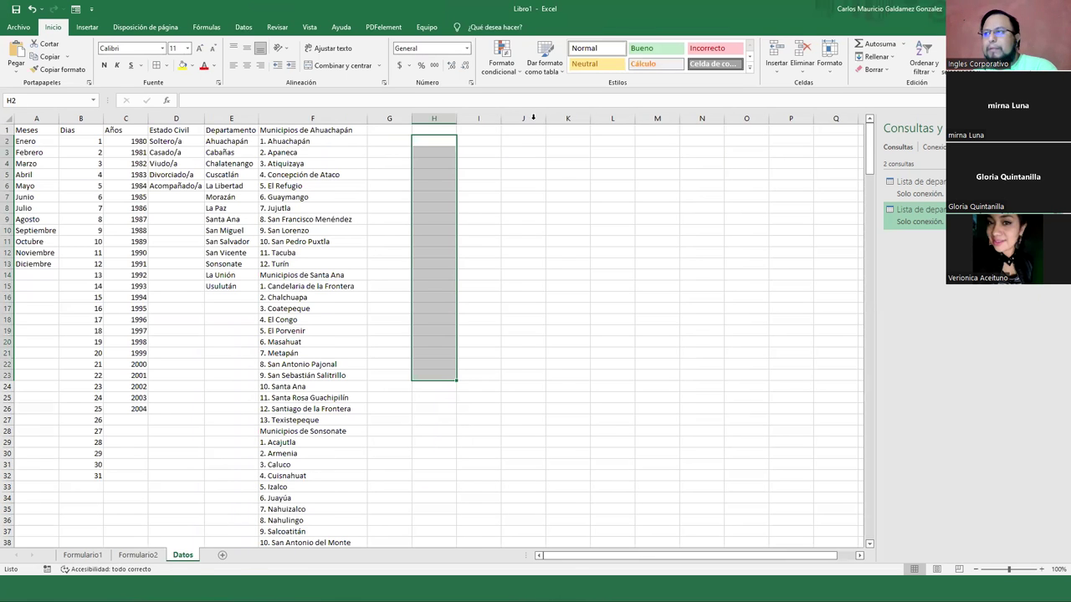
pyautogui.moveTo(491, 142); pyautogui.dragTo(473, 363)
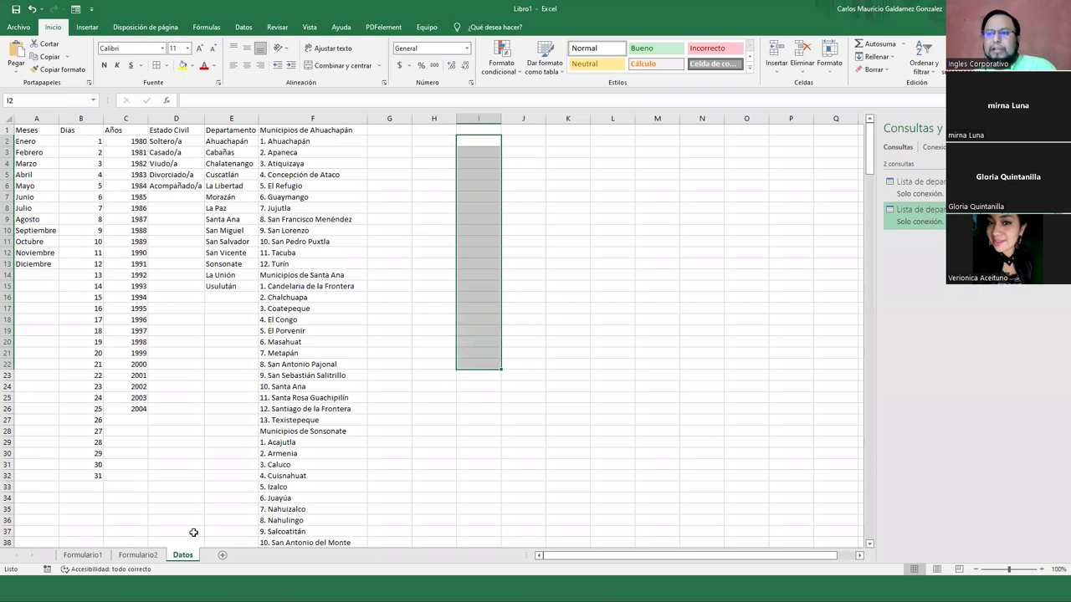
pyautogui.click(139, 555)
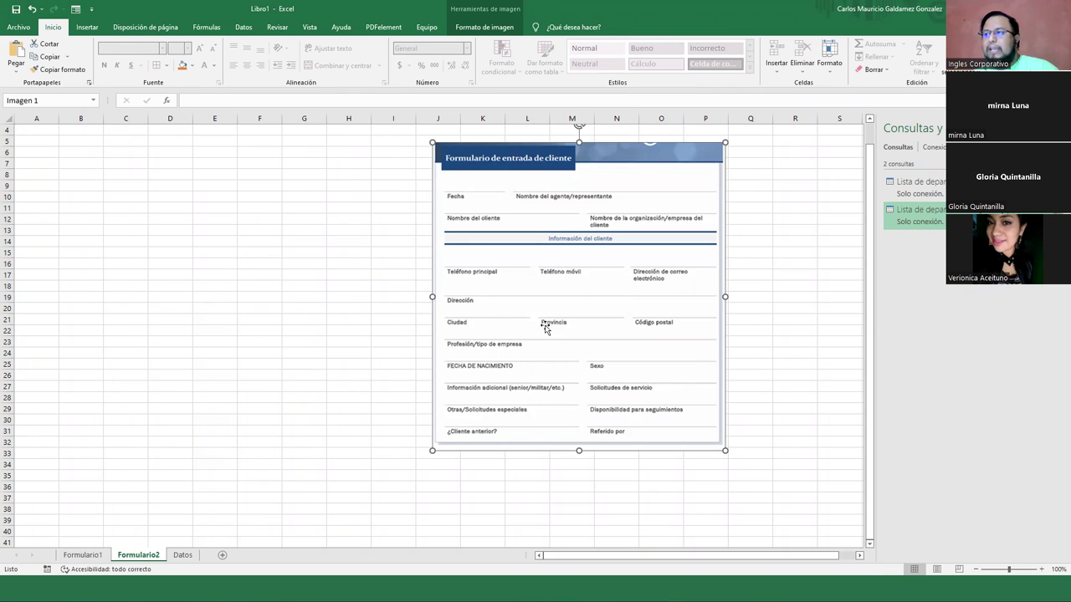
pyautogui.click(189, 559)
pyautogui.moveTo(224, 144); pyautogui.dragTo(222, 288)
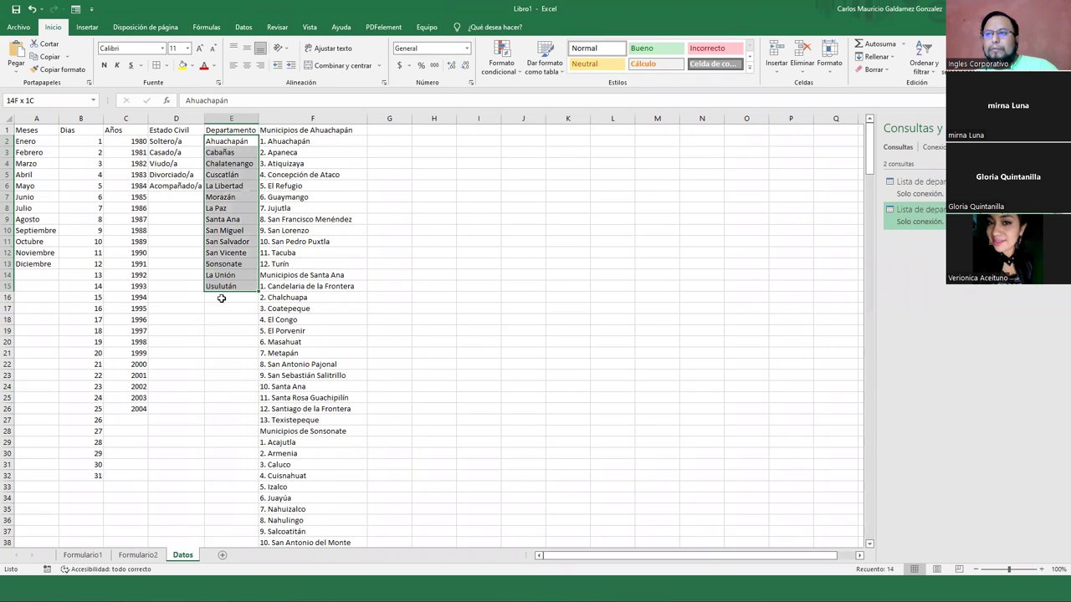
pyautogui.click(138, 554)
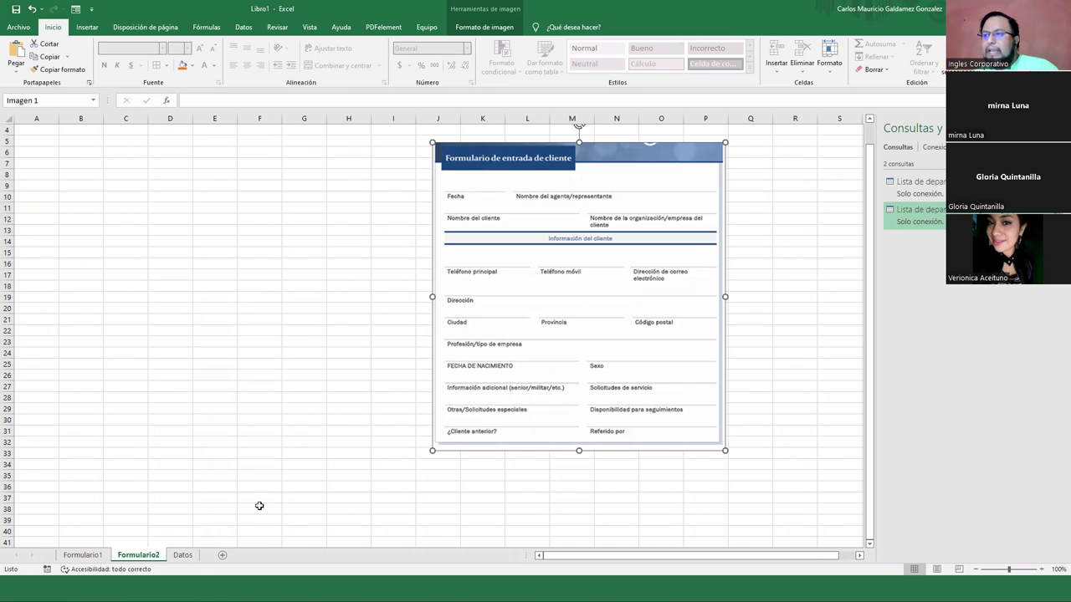
# Check the Ahuachapán municipalities F2:F13 and the K2:K16 list, then nudge the form picture right and down
pyautogui.click(180, 556)
pyautogui.moveTo(285, 144); pyautogui.dragTo(284, 264)
pyautogui.click(141, 557)
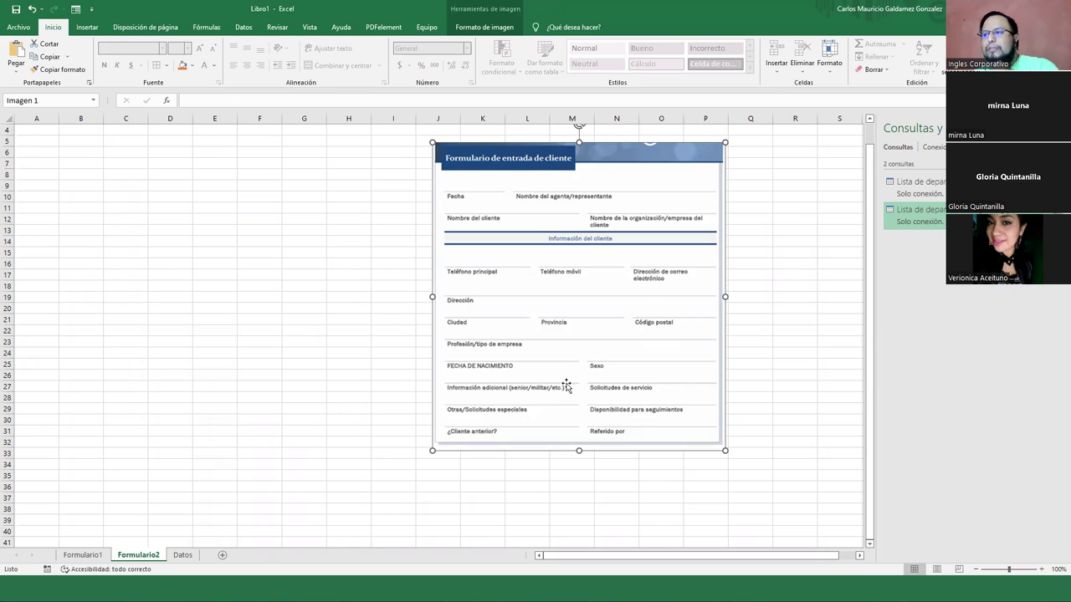
pyautogui.click(183, 555)
pyautogui.moveTo(567, 138); pyautogui.dragTo(568, 296)
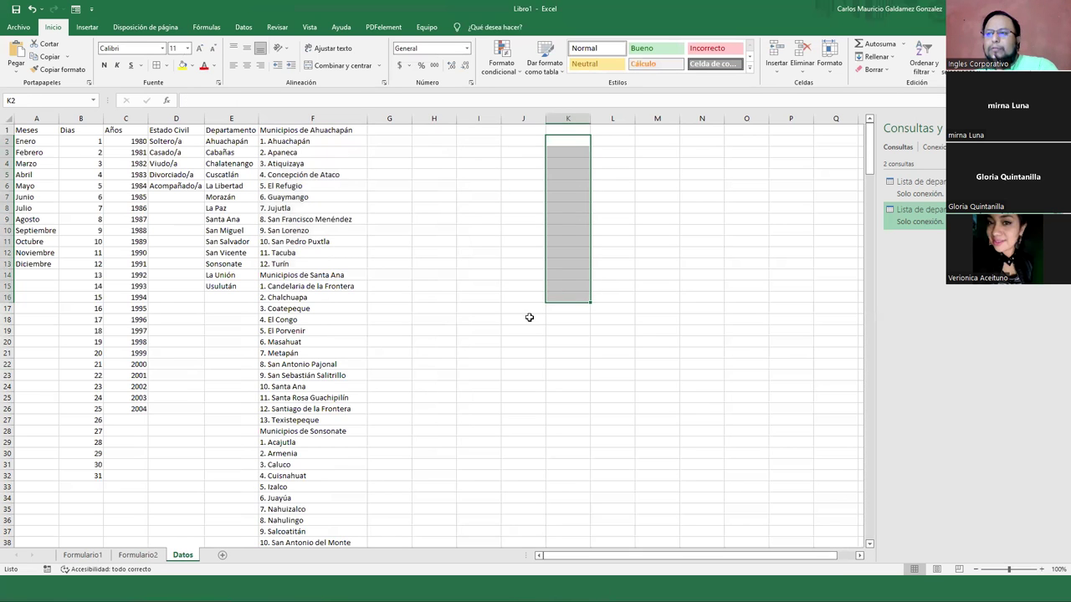
pyautogui.click(138, 555)
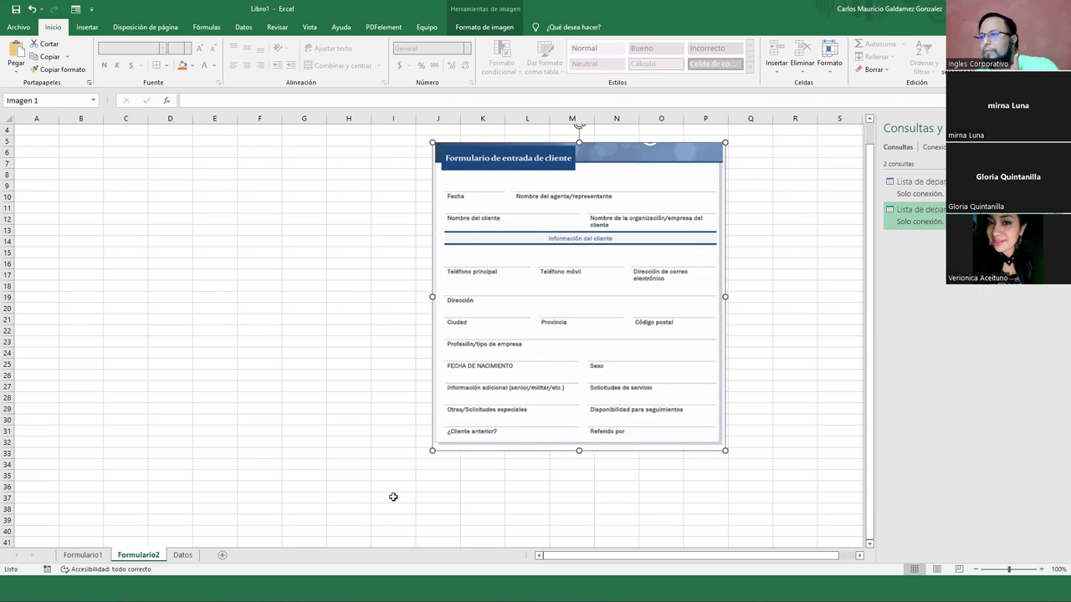
pyautogui.moveTo(625, 311); pyautogui.dragTo(685, 352)
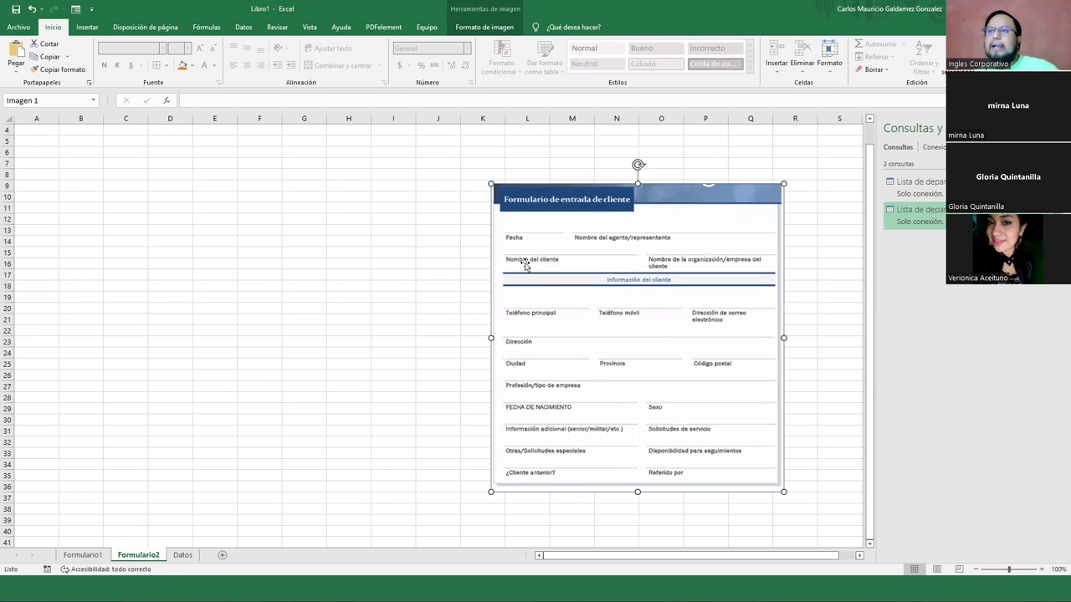
pyautogui.click(18, 27)
# Save the workbook as 'Sesión 12 - Lista de Validacion - Basico' in the Libros de Ejercicios de Cursos de Excel folder
pyautogui.click(46, 180)
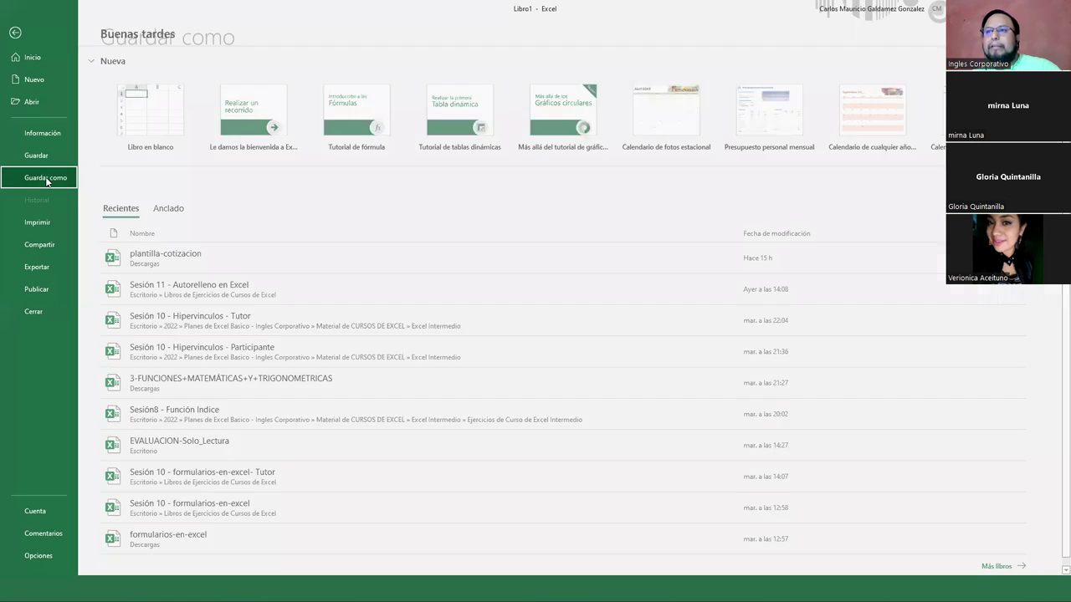
pyautogui.click(378, 174)
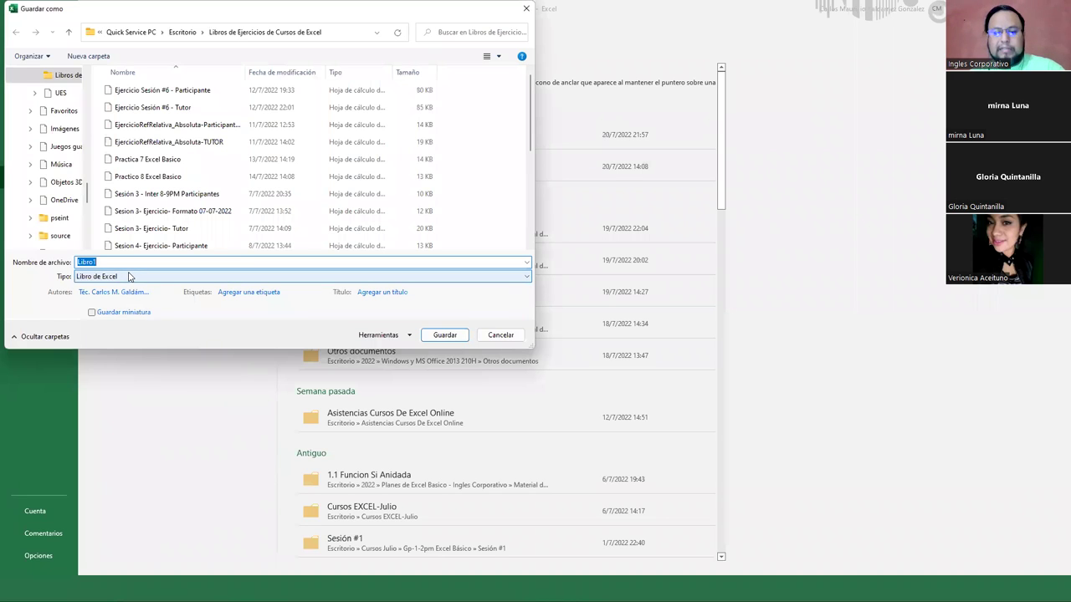
pyautogui.write('Sesión 12 - Lista de Validacion - Basico')
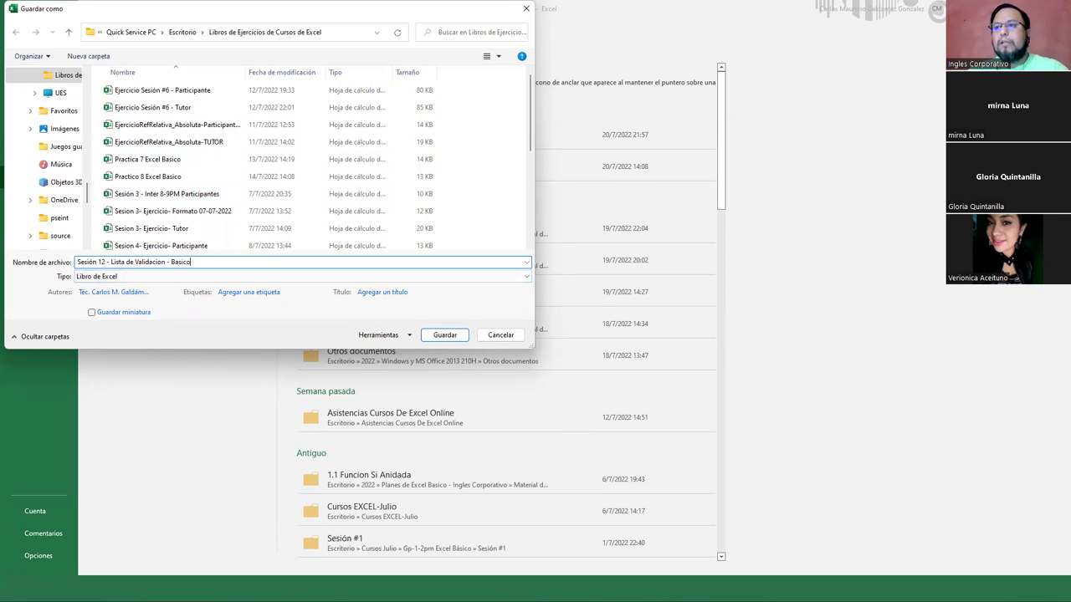
pyautogui.press('Return')
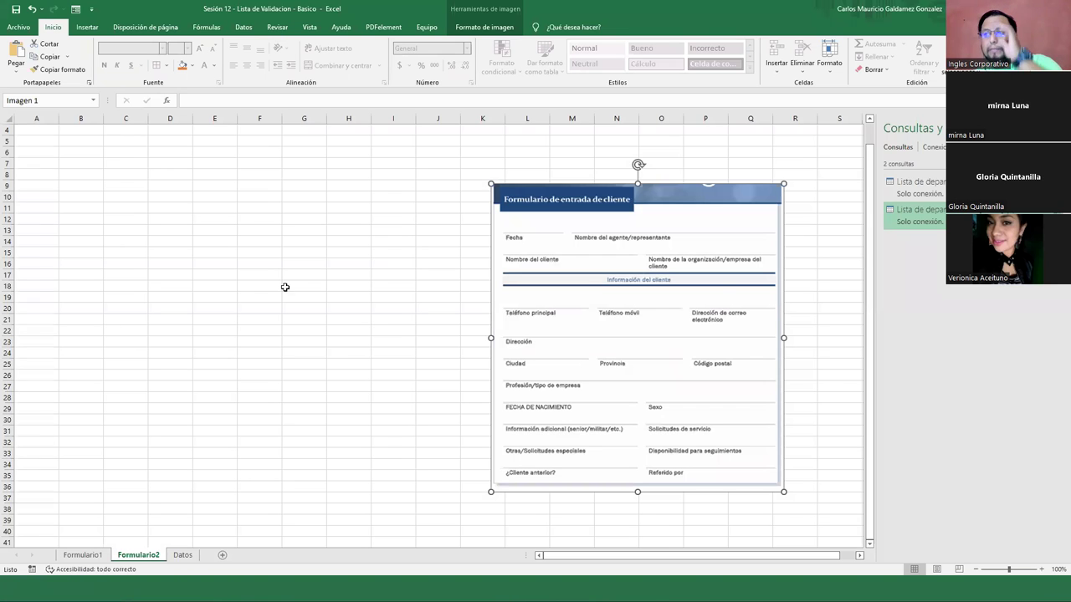
pyautogui.click(285, 287)
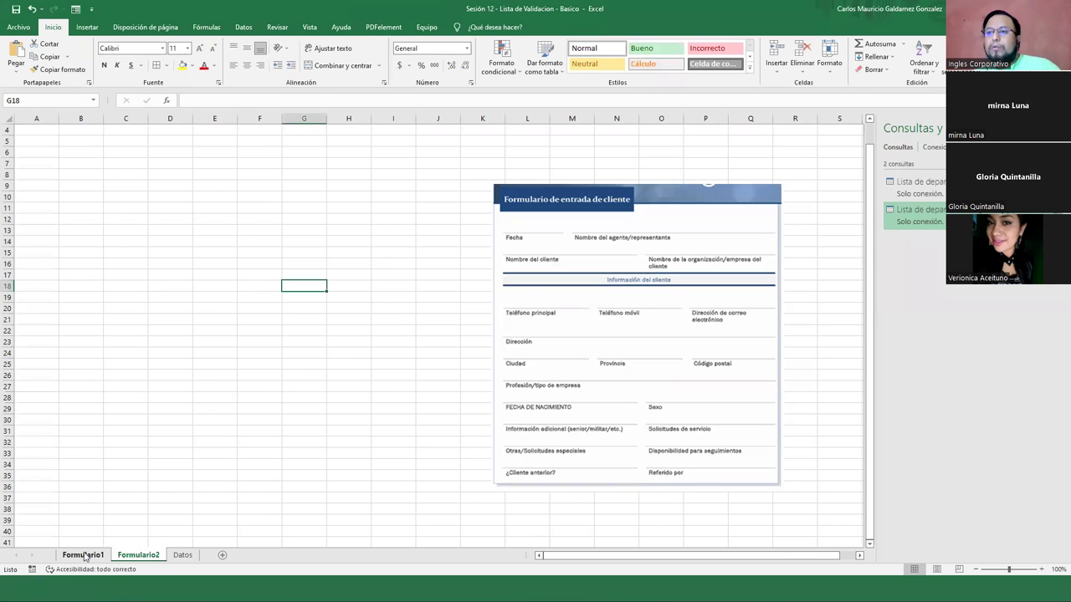
# Review Formulario1 and Formulario2, then close the saved workbook
pyautogui.click(82, 554)
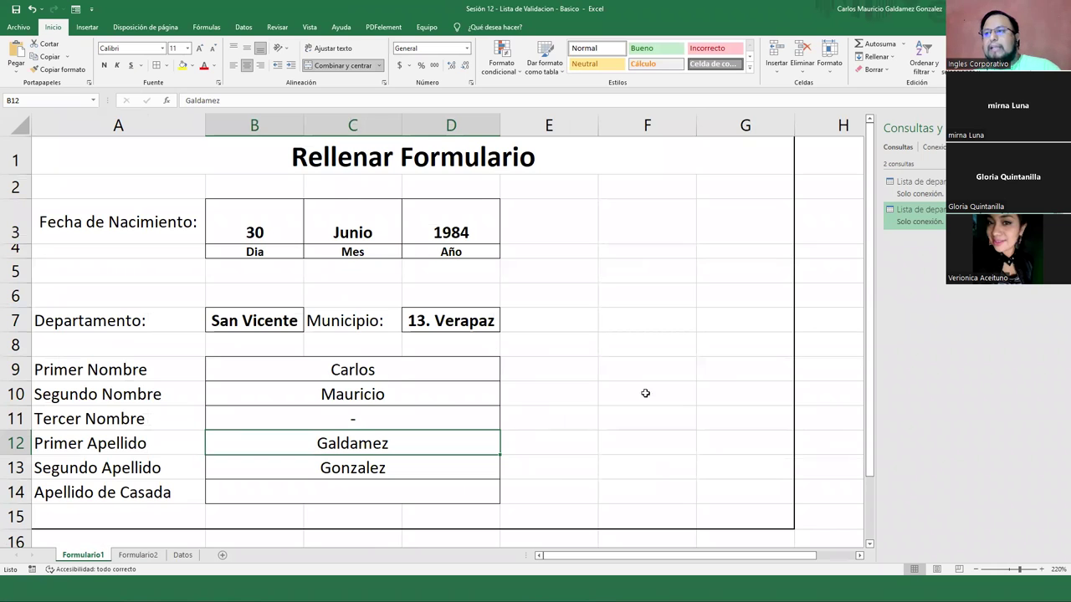
pyautogui.click(138, 555)
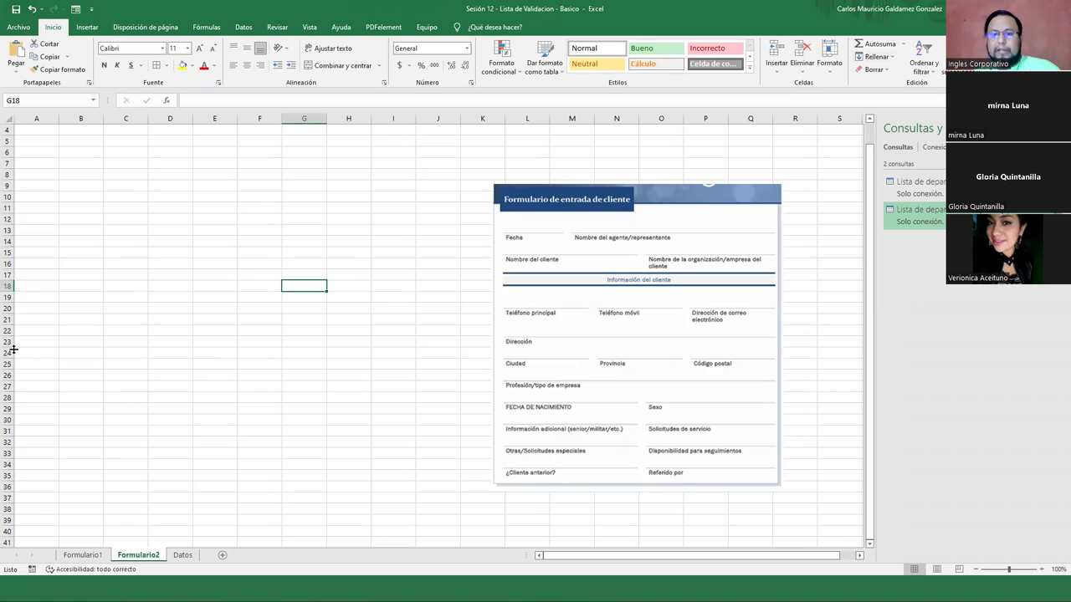
pyautogui.click(18, 27)
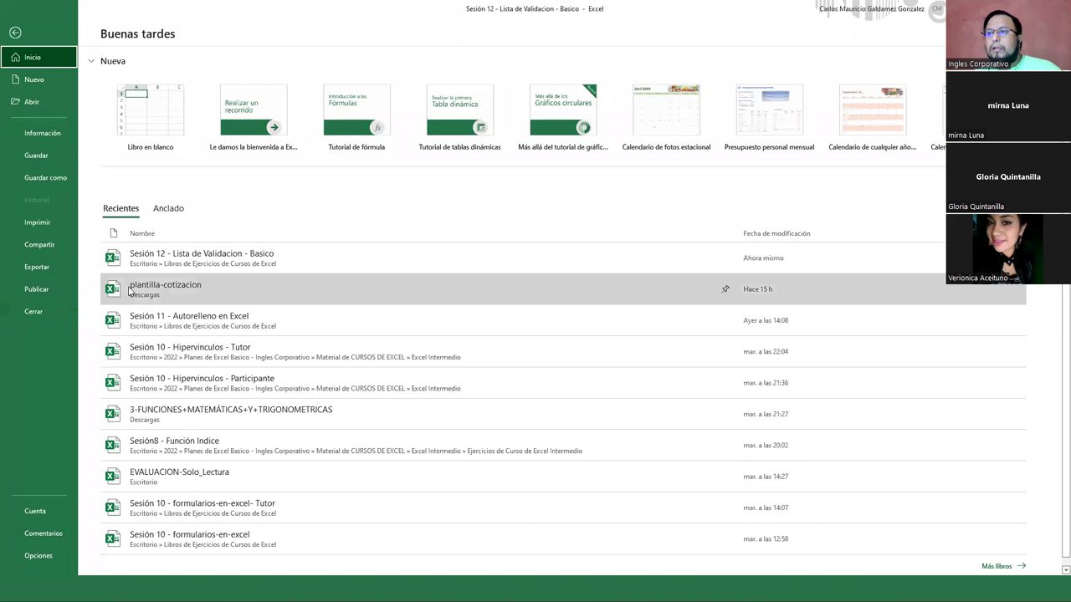
pyautogui.click(40, 302)
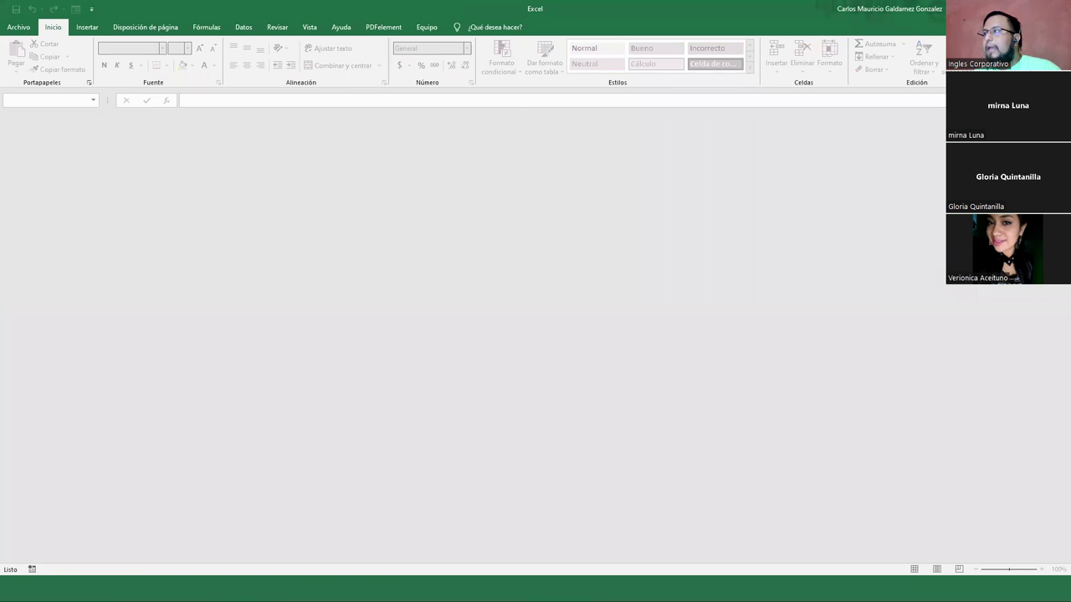
# Return to the presentation and advance to the slide on range-based validation lists
pyautogui.hotkey('alt', 'Tab')
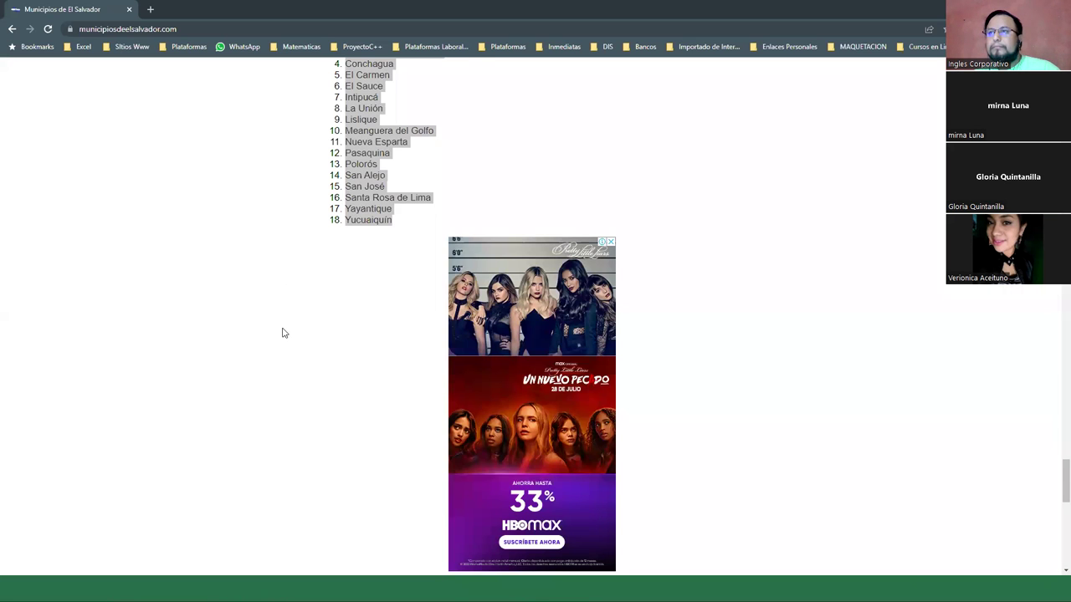
pyautogui.scroll(5, 282, 332)
pyautogui.hotkey('alt', 'Tab')
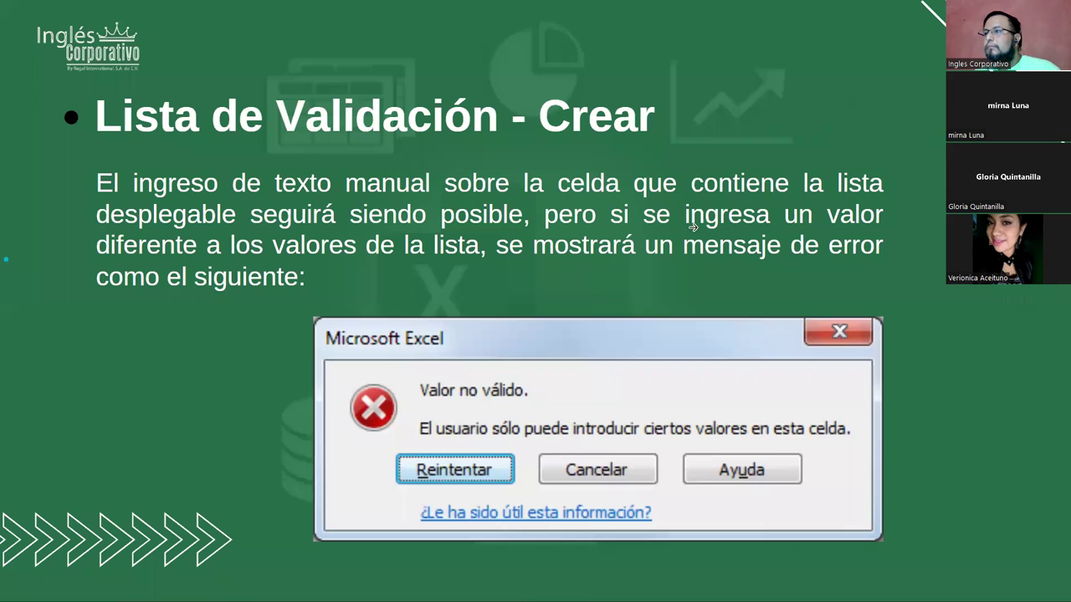
pyautogui.click(273, 245)
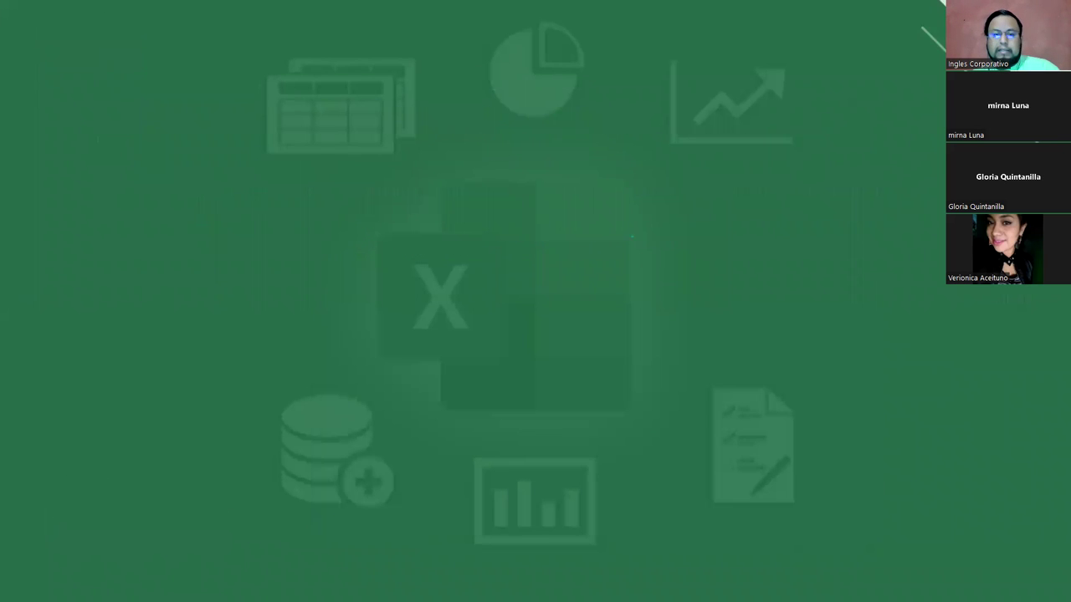